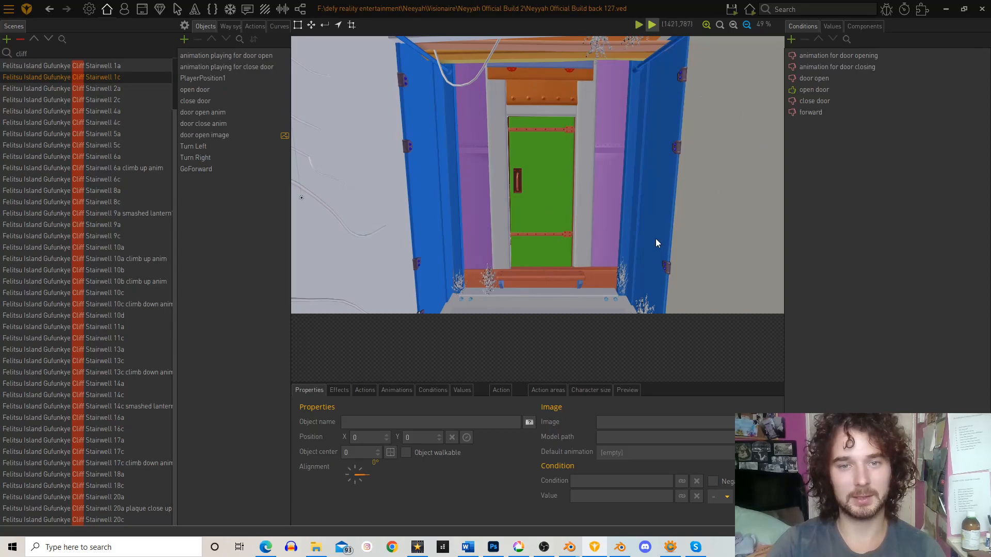
# - Save the project, run the game on the current scene, and test opening and closing the green door
pyautogui.moveTo(732, 10)
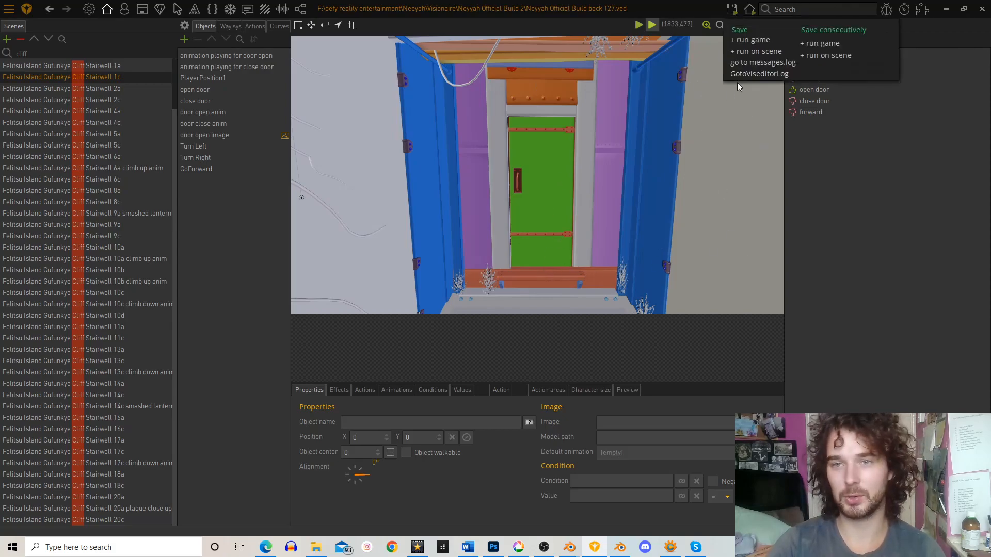
pyautogui.click(749, 52)
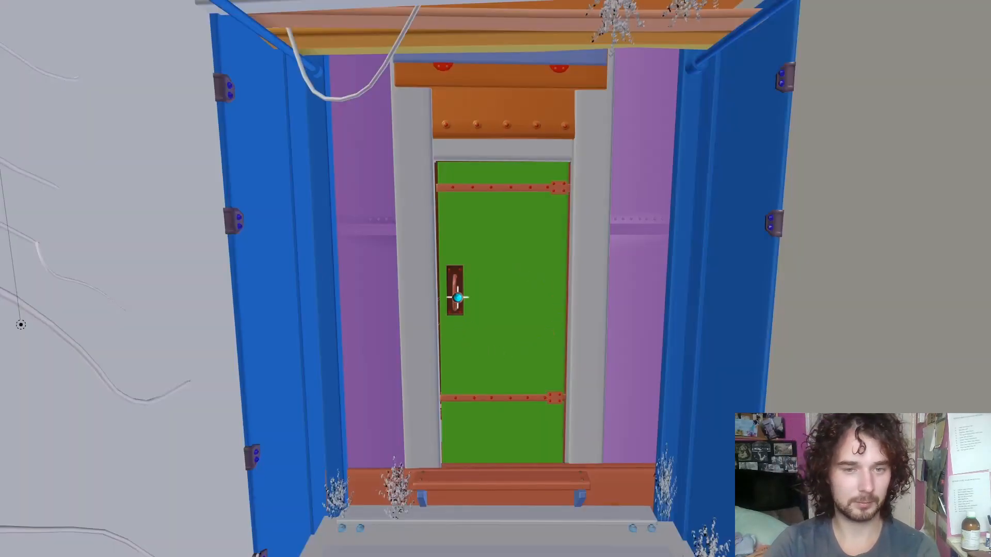
pyautogui.click(458, 297)
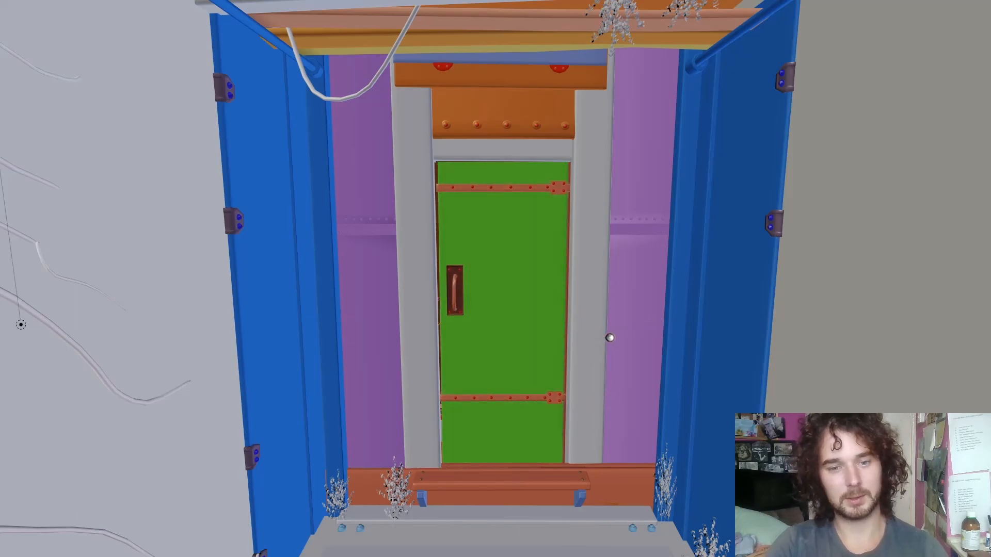
pyautogui.click(466, 288)
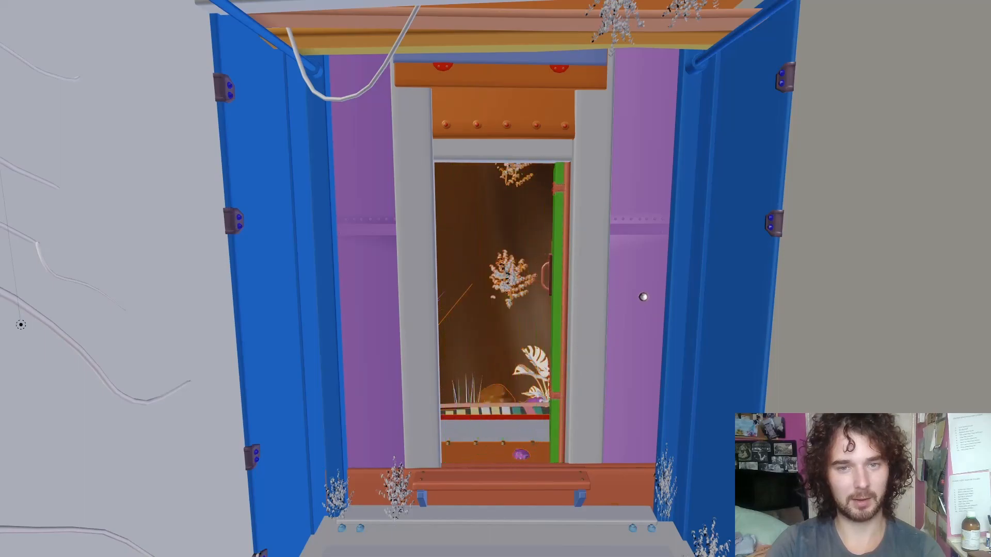
pyautogui.click(552, 290)
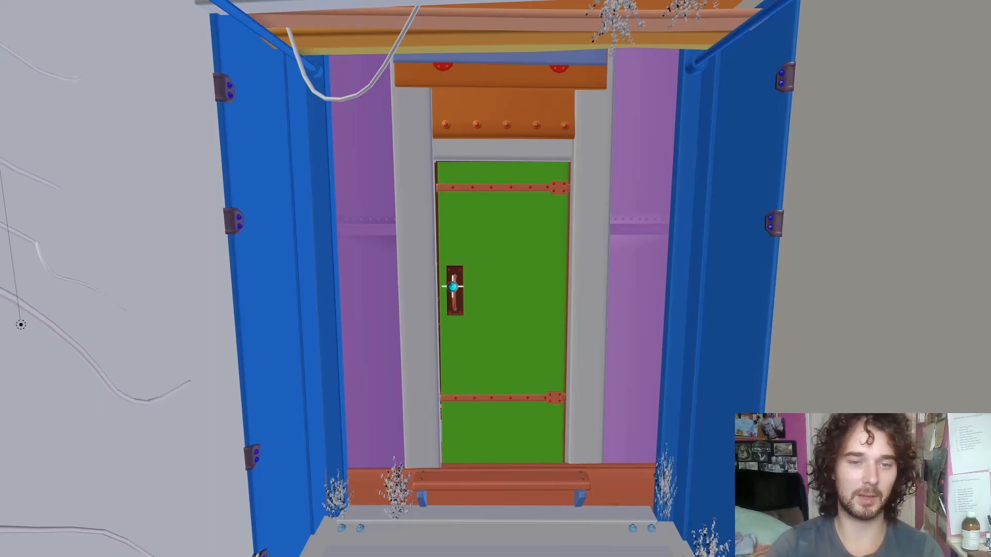
pyautogui.click(465, 298)
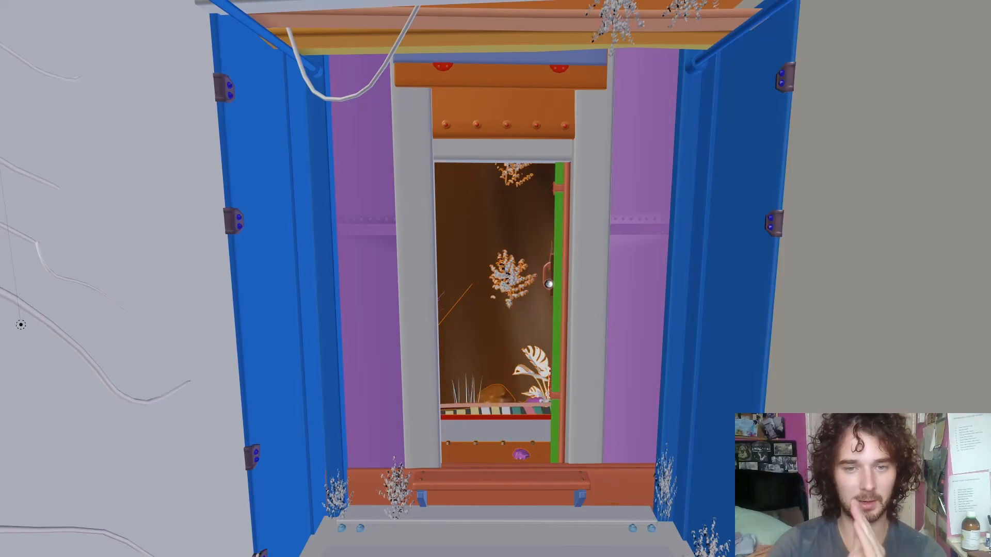
pyautogui.click(572, 294)
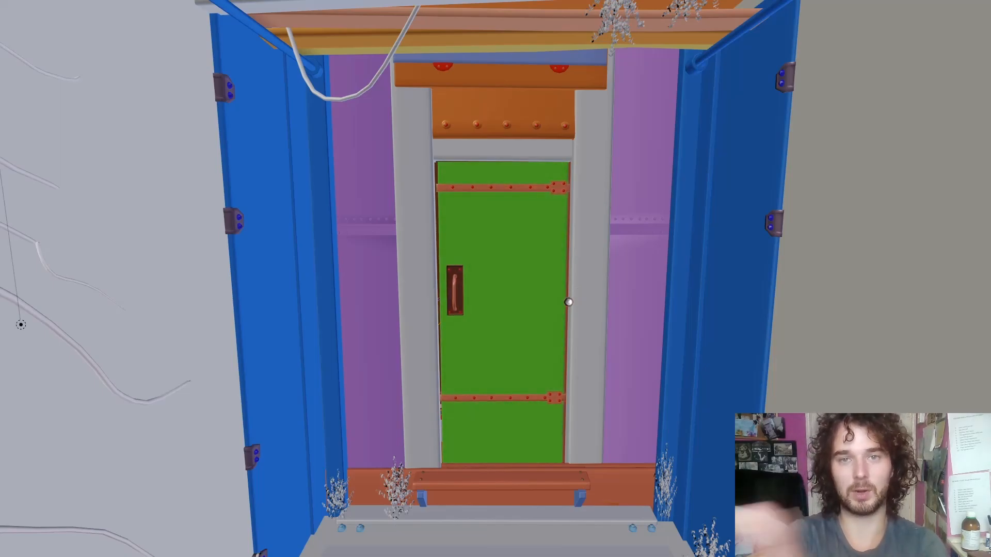
pyautogui.click(459, 308)
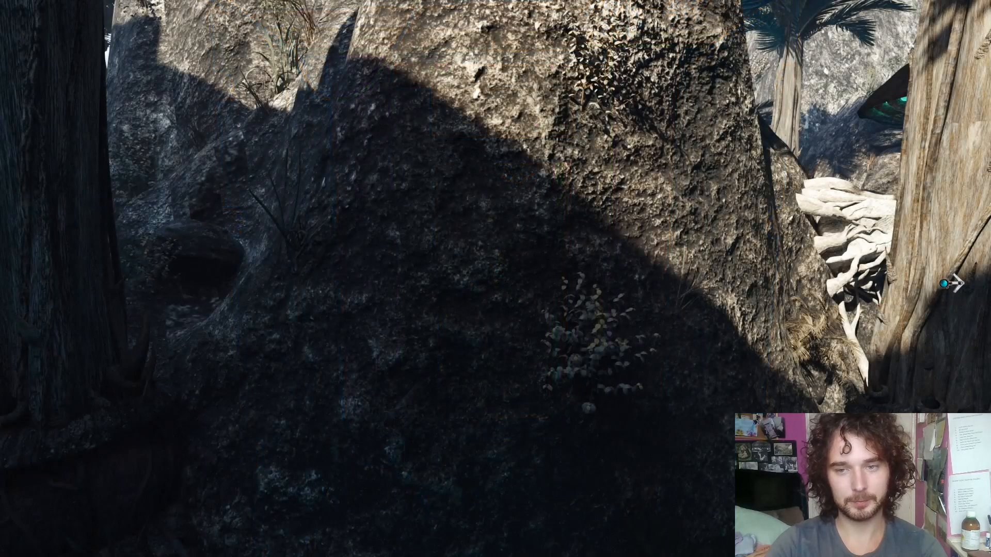
# - Turn right to the rendered doorway, test opening and closing its door, and quit the game without saving
pyautogui.click(951, 283)
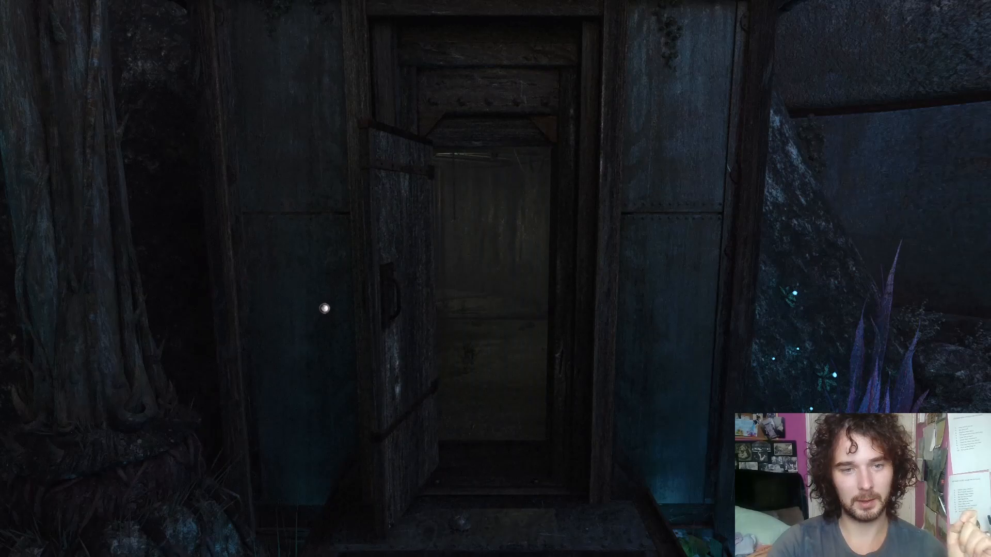
pyautogui.moveTo(395, 301); pyautogui.dragTo(619, 327)
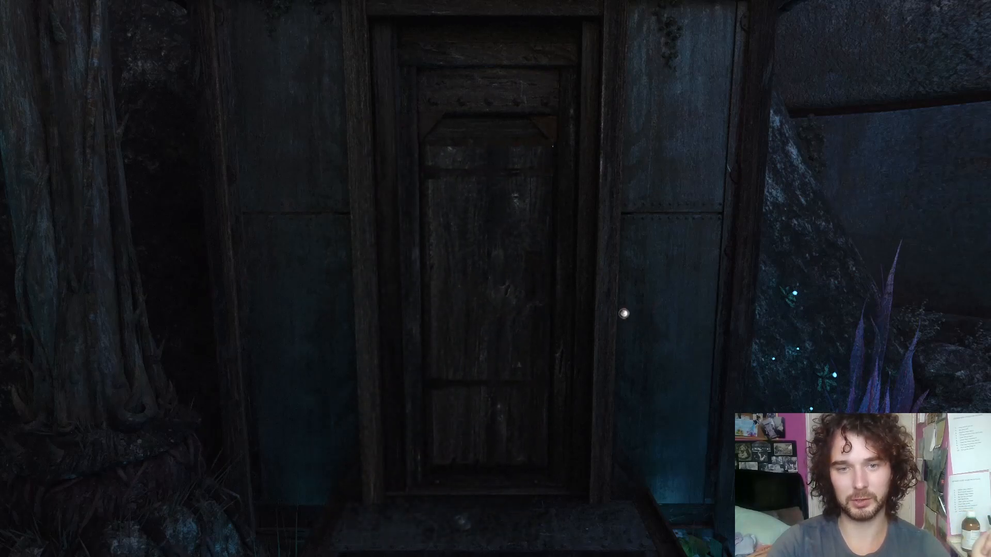
pyautogui.click(535, 334)
pyautogui.click(389, 301)
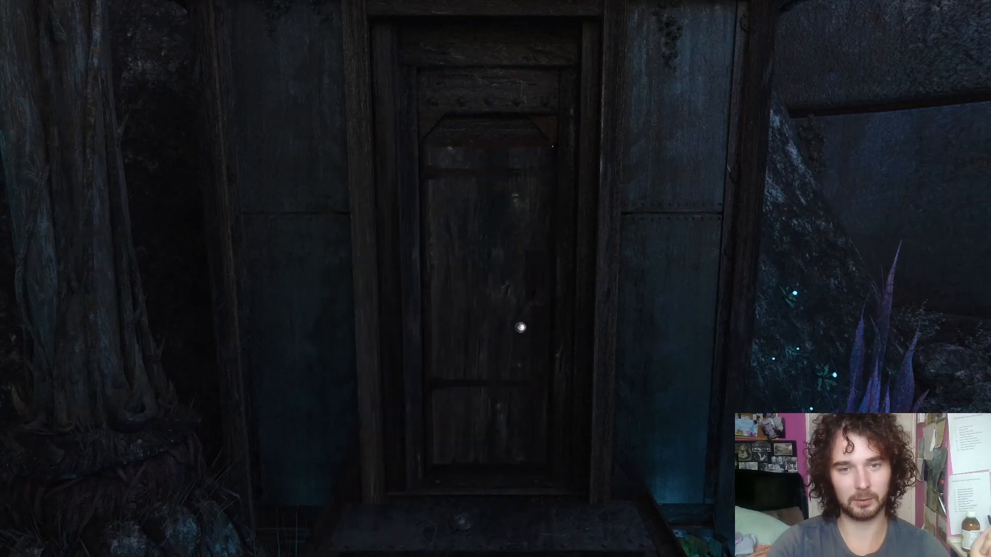
pyautogui.click(960, 19)
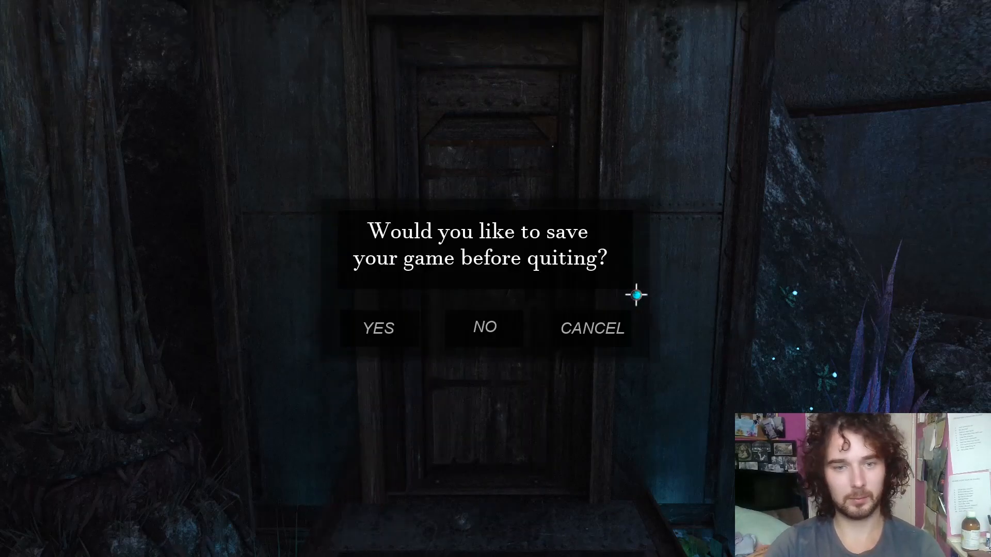
pyautogui.click(486, 329)
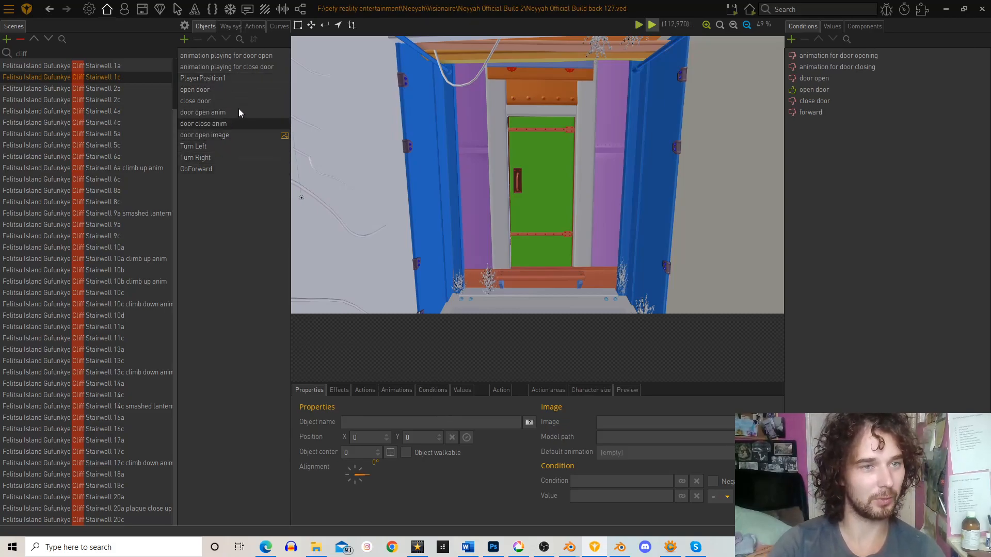
# - Replace the existing animation of the door open anim object with a new empty animation named "door open anim"
pyautogui.click(210, 67)
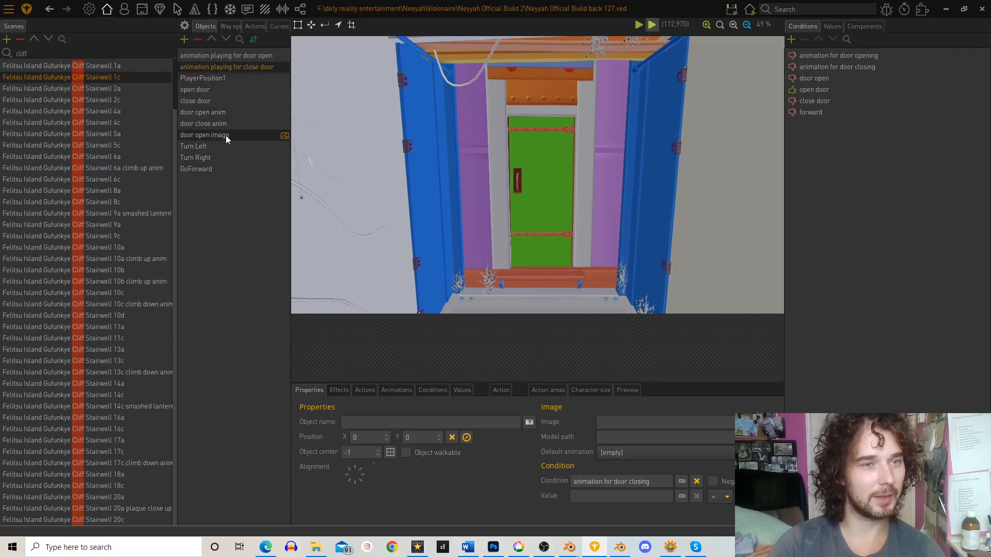
pyautogui.click(228, 114)
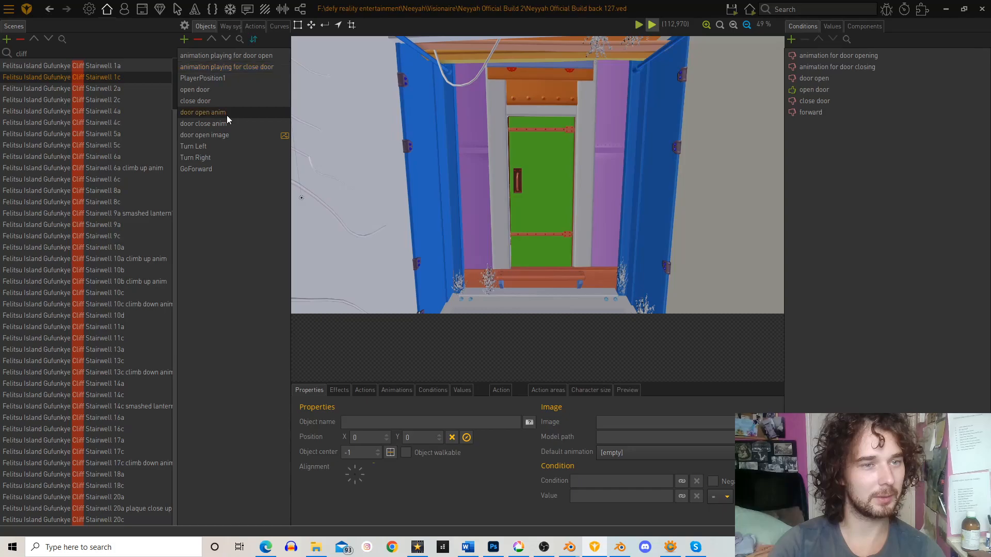
pyautogui.click(388, 391)
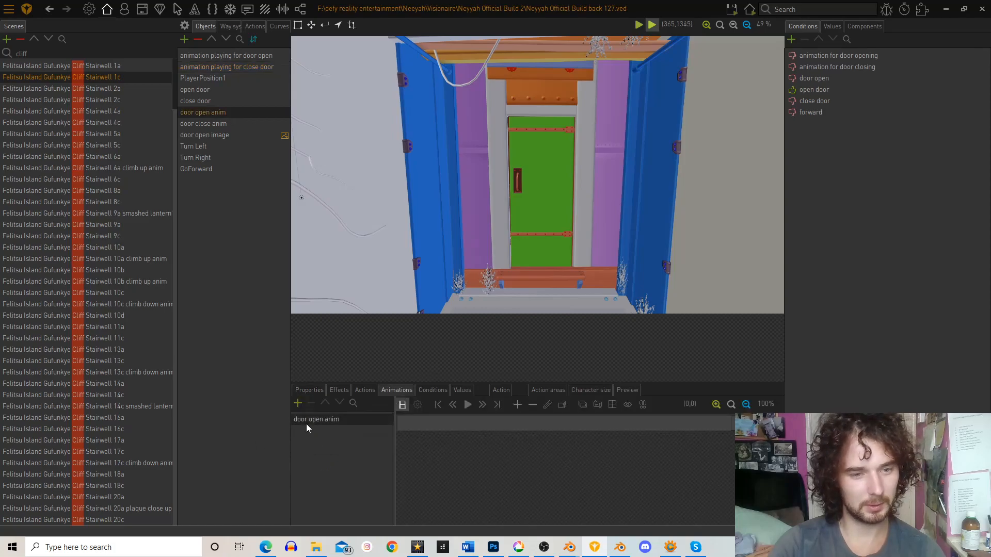
pyautogui.click(325, 420)
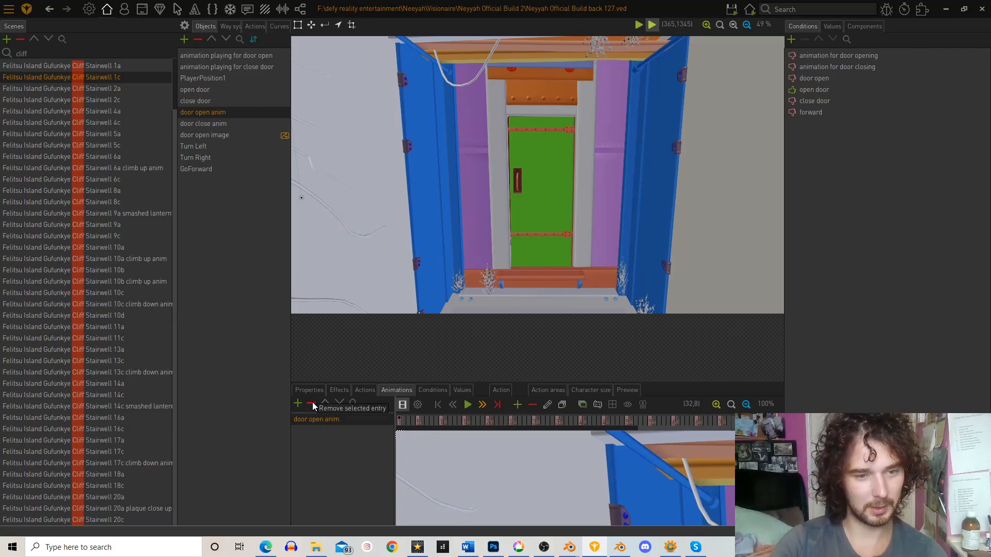
pyautogui.click(313, 404)
pyautogui.click(298, 404)
pyautogui.write('door open')
pyautogui.press('Return')
pyautogui.write('a')
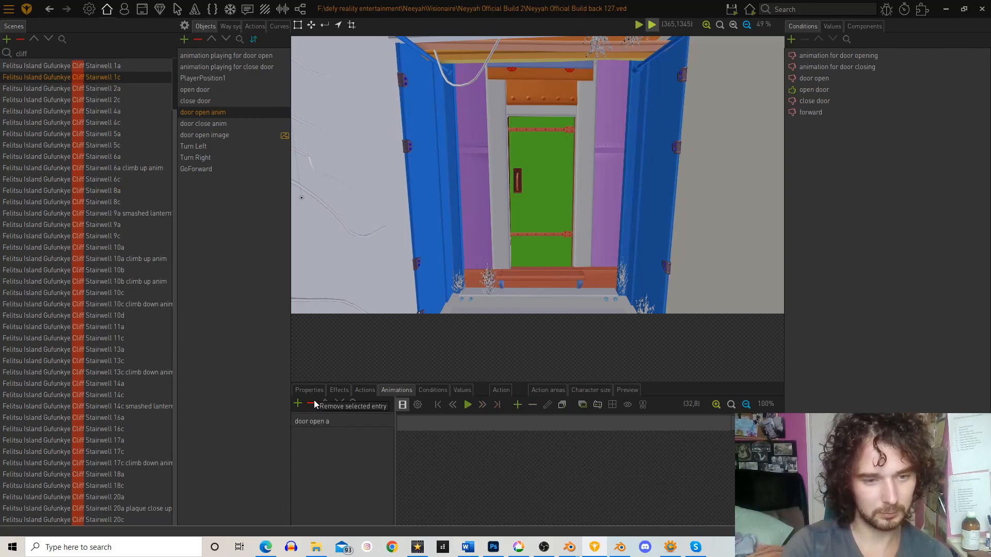
pyautogui.write('nim')
pyautogui.press('Return')
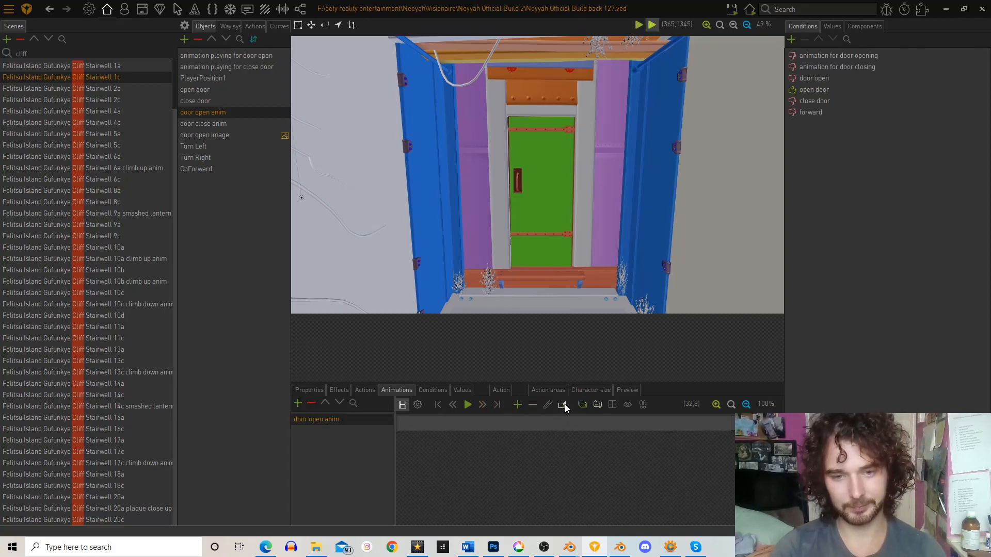
# - Load rendered frames 0000.png.webp to 0097.png.webp from the "doorway open" folder of "cliff stairwell door to bululba pools" into the new animation
pyautogui.click(563, 406)
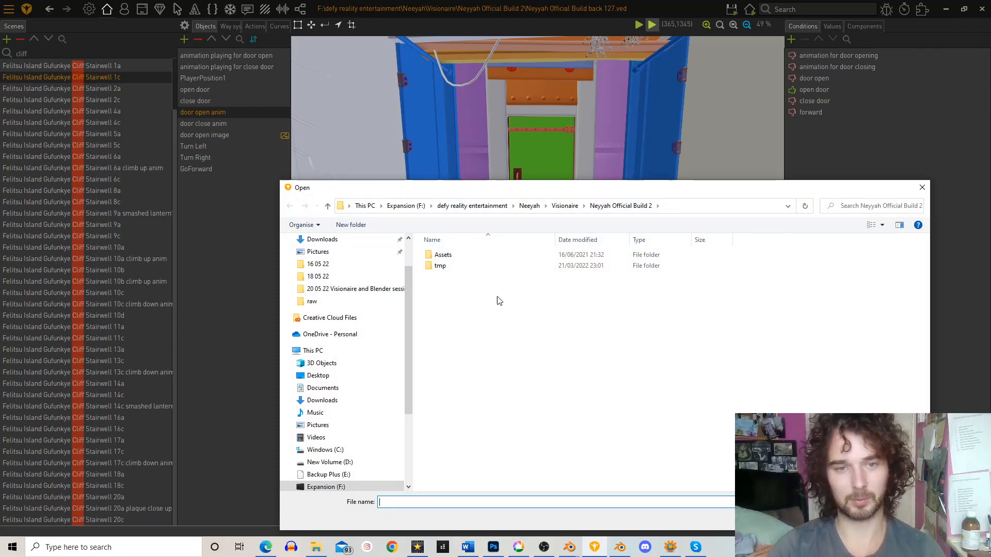
pyautogui.click(474, 258)
pyautogui.doubleClick(474, 258)
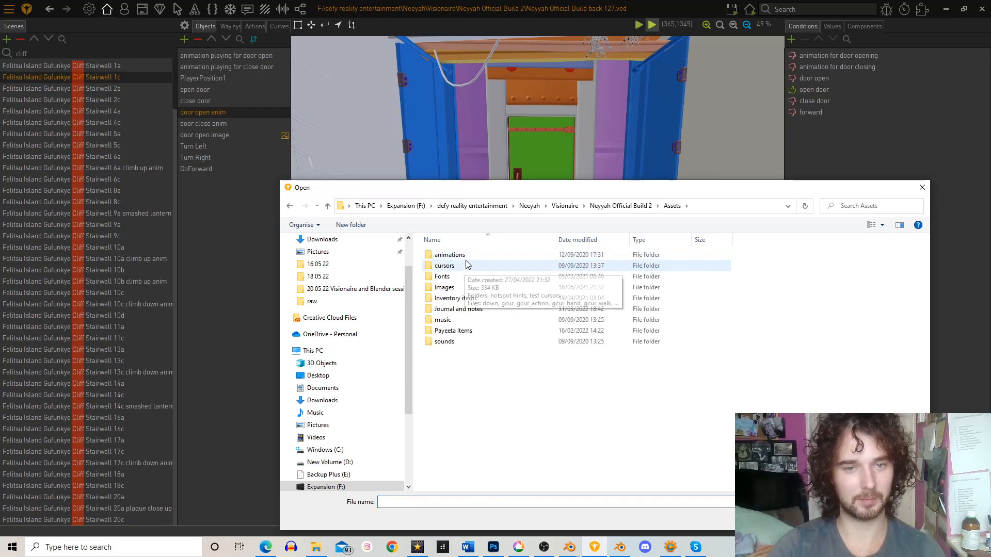
pyautogui.doubleClick(467, 258)
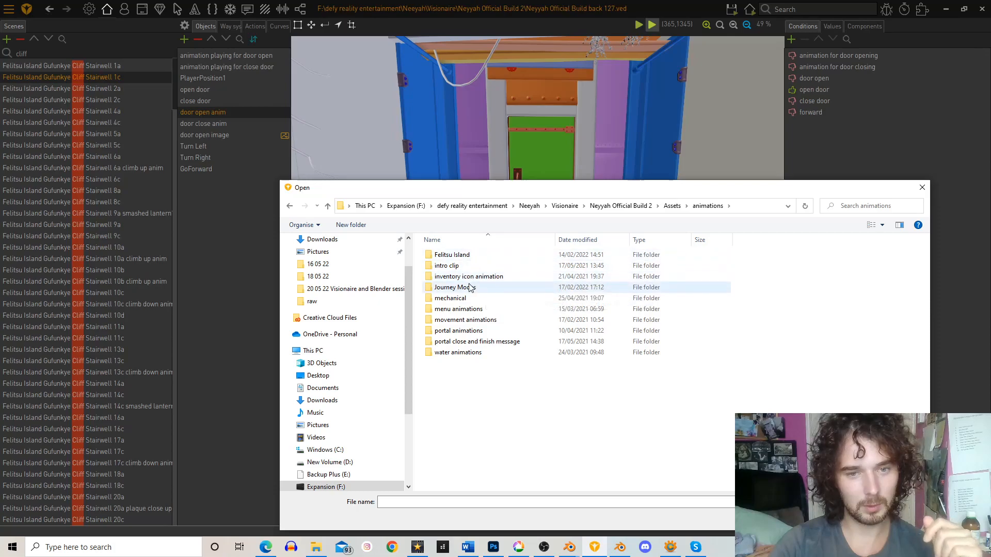
pyautogui.click(469, 257)
pyautogui.doubleClick(467, 256)
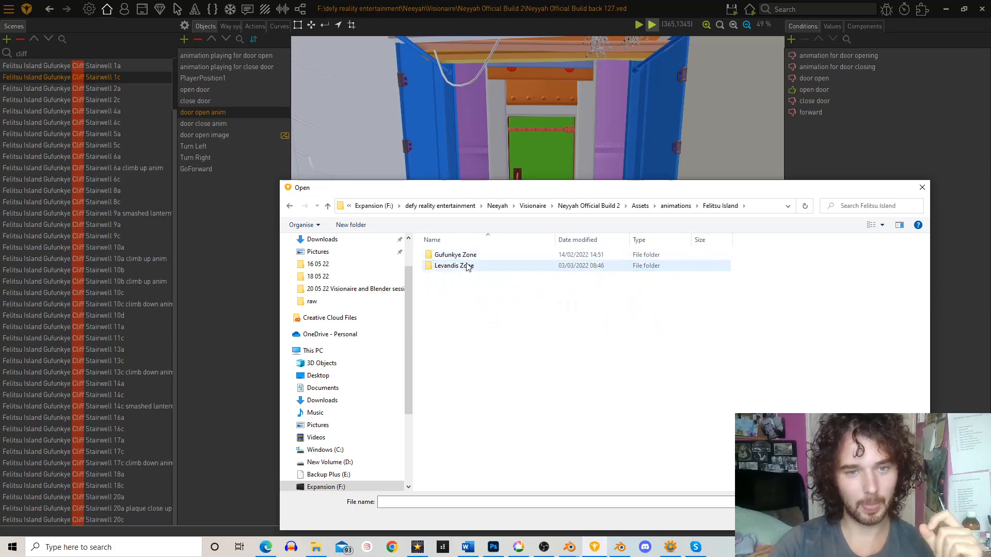
pyautogui.doubleClick(454, 256)
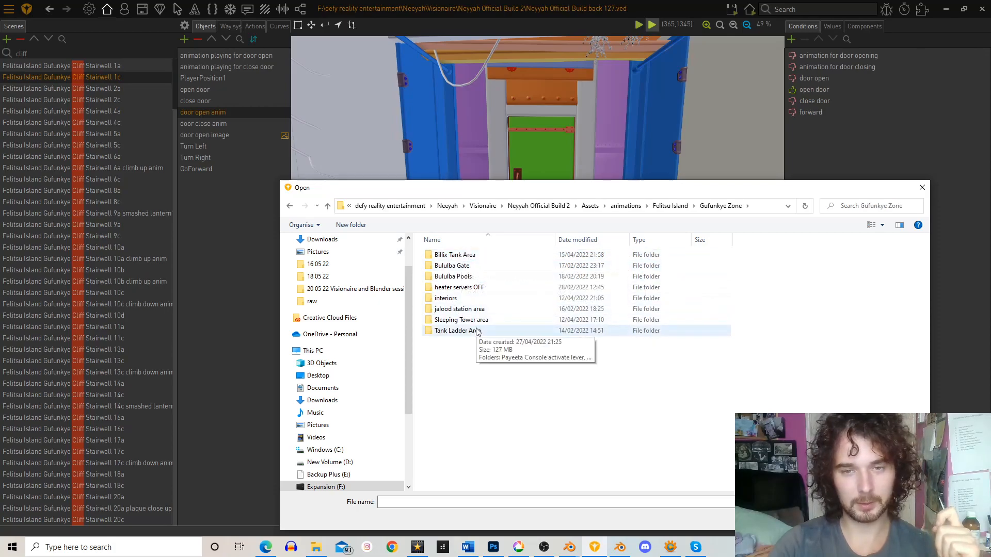
pyautogui.doubleClick(459, 298)
pyautogui.doubleClick(452, 255)
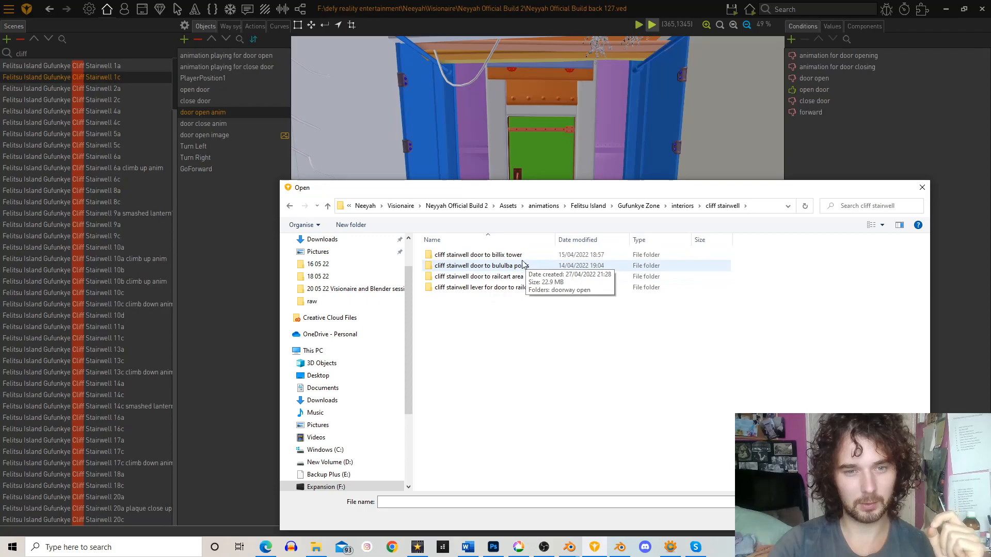
pyautogui.doubleClick(499, 266)
pyautogui.doubleClick(479, 256)
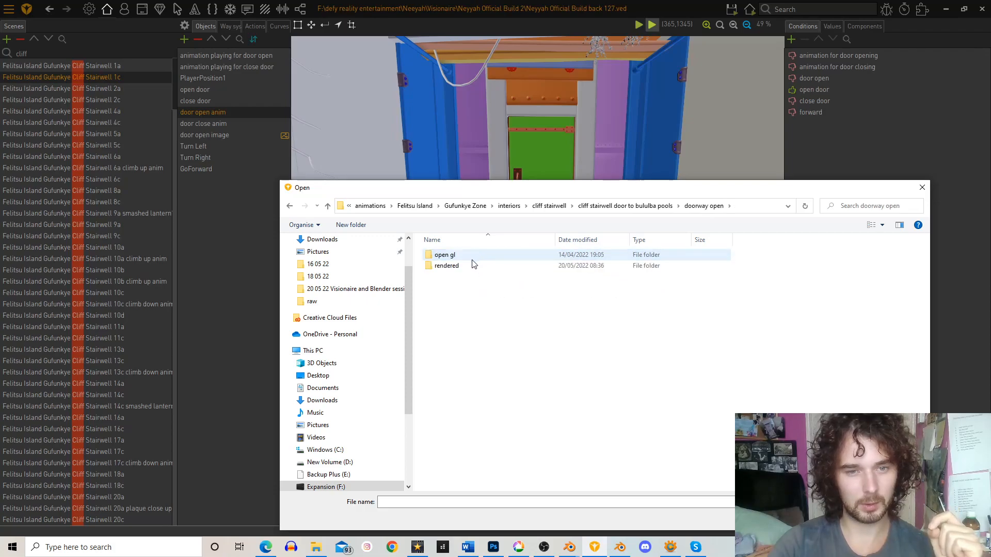
pyautogui.doubleClick(453, 255)
pyautogui.doubleClick(448, 272)
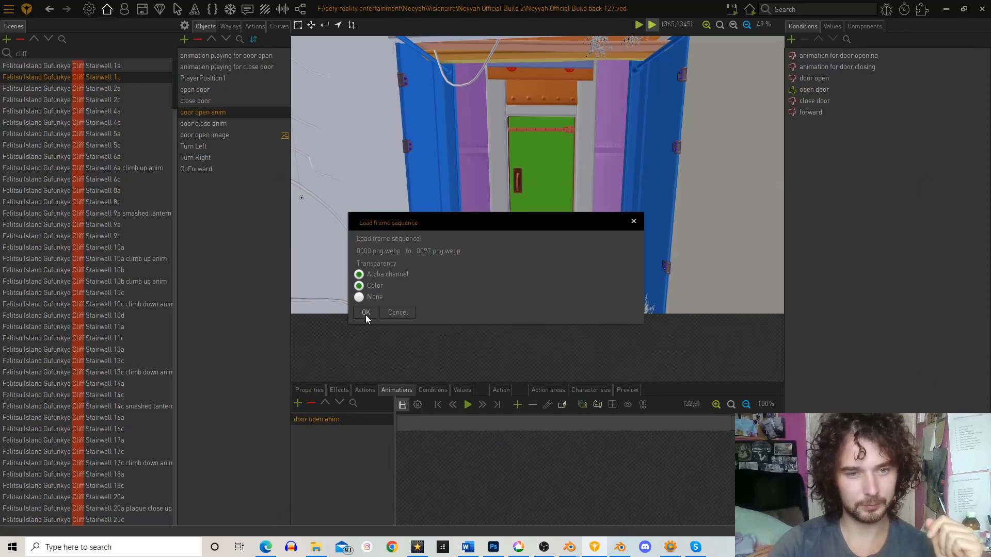
pyautogui.click(365, 313)
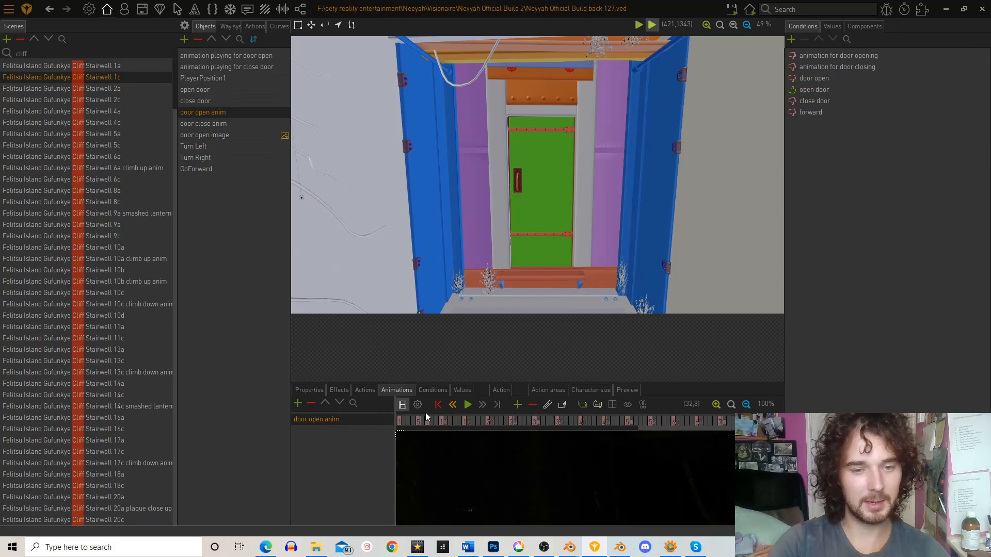
# - Enlarge the animation preview area, fit more of the frame in view, and play the door opening animation
pyautogui.moveTo(659, 384); pyautogui.dragTo(648, 201)
pyautogui.click(746, 221)
pyautogui.click(746, 221)
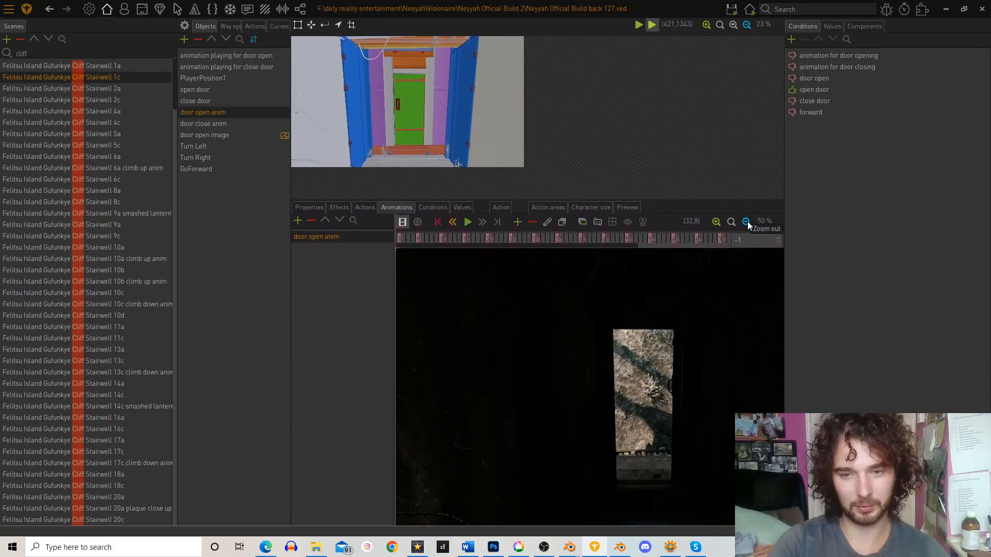
pyautogui.click(746, 221)
pyautogui.click(716, 221)
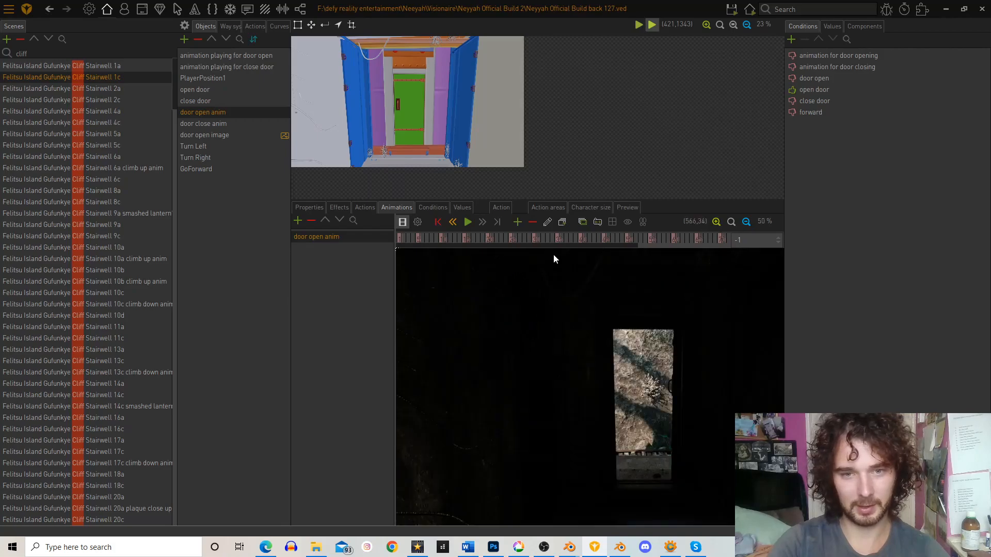
pyautogui.click(467, 221)
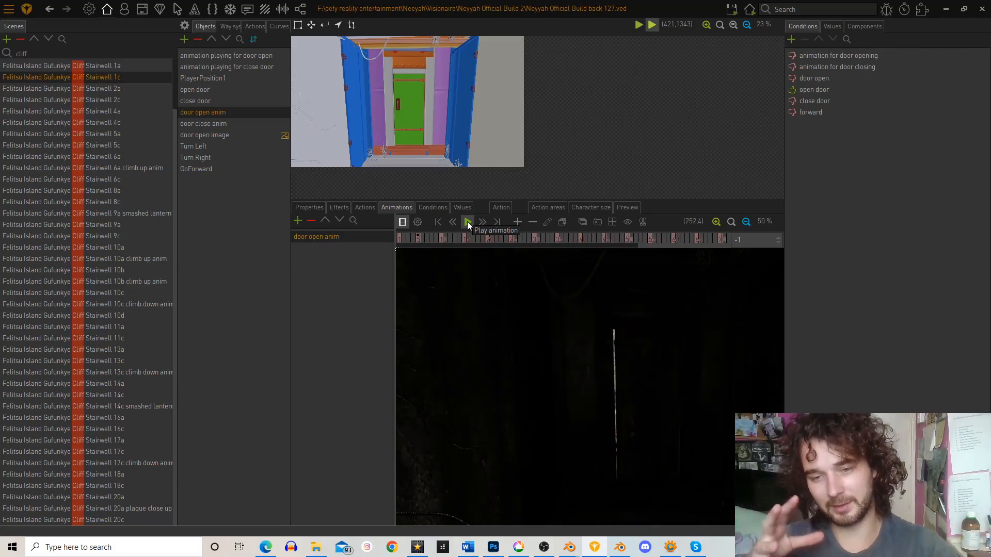
pyautogui.click(467, 222)
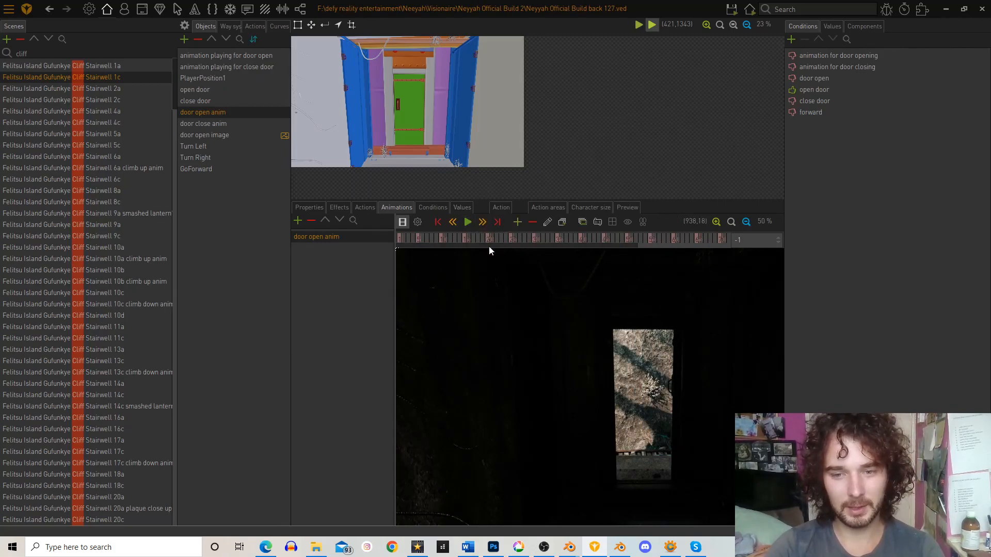
# - Examine the playback settings, preview, effects, actions, conditions, values and properties of the door open anim object
pyautogui.click(417, 222)
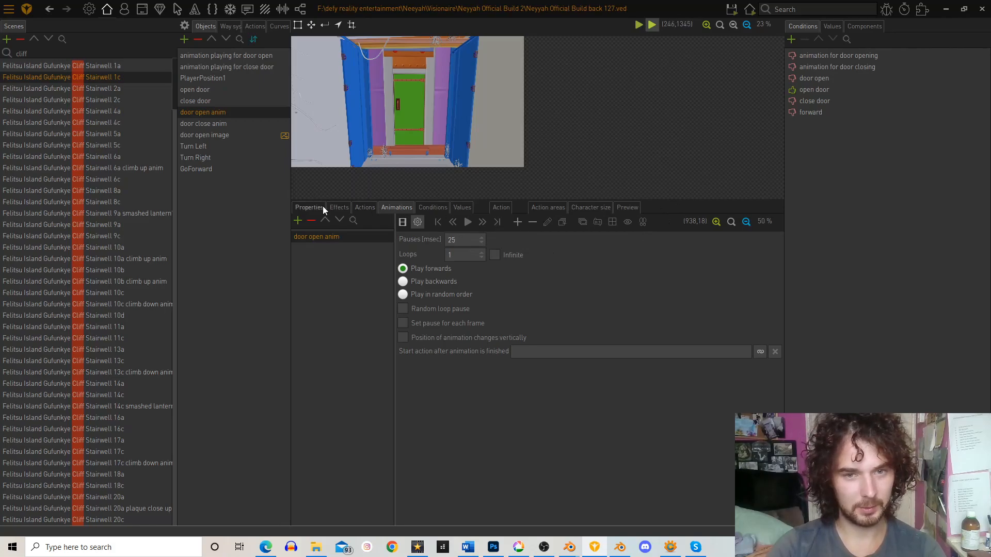
pyautogui.click(626, 207)
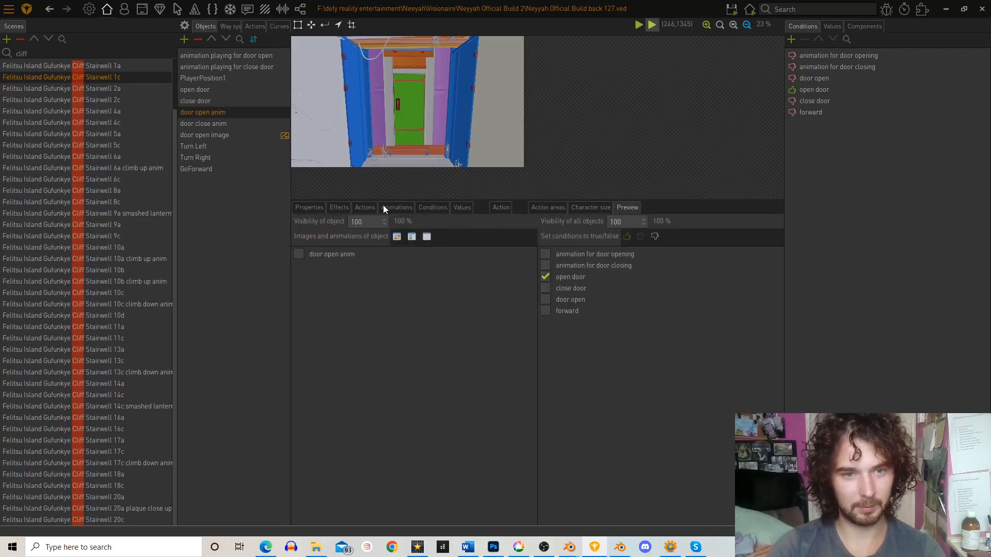
pyautogui.click(320, 209)
pyautogui.click(346, 209)
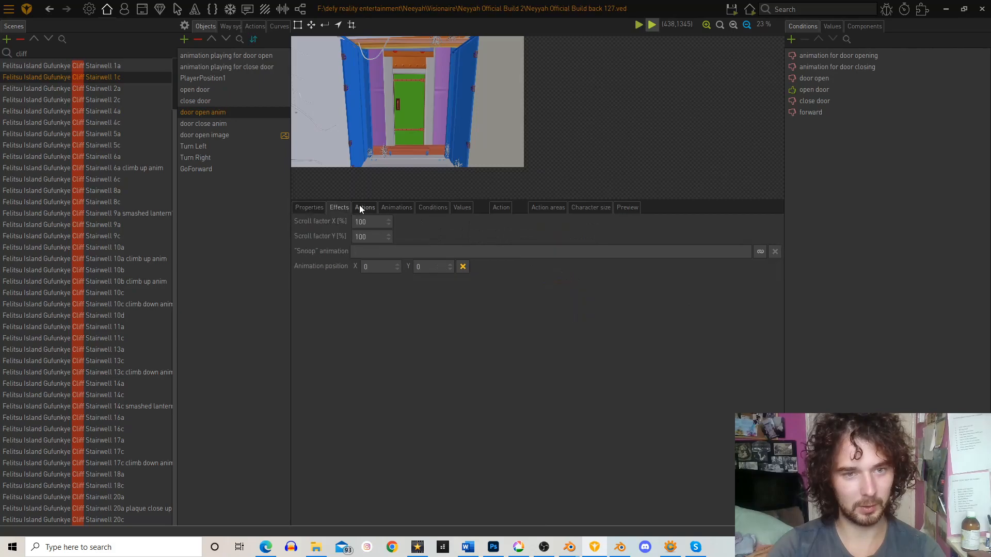
pyautogui.click(365, 208)
pyautogui.click(397, 207)
pyautogui.click(432, 208)
pyautogui.click(460, 208)
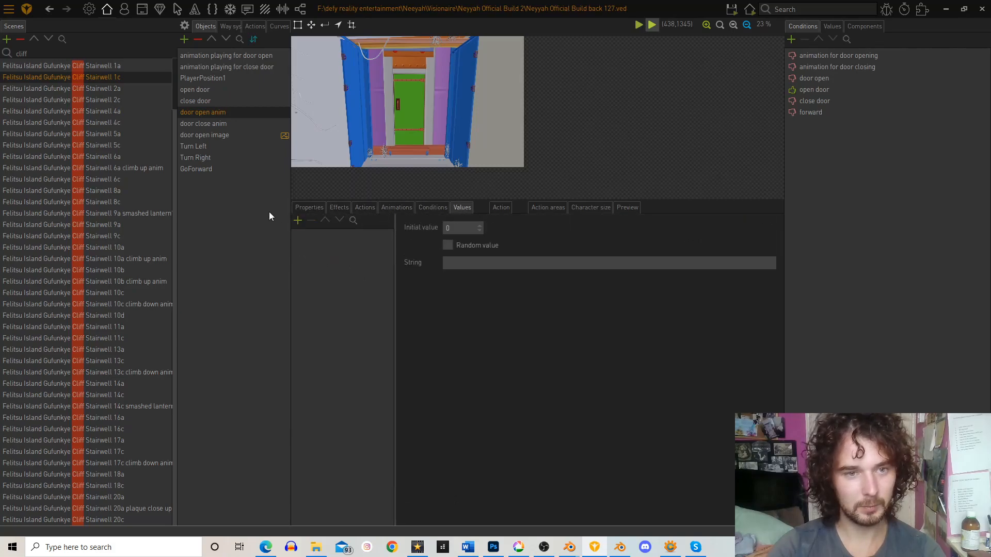
pyautogui.click(308, 208)
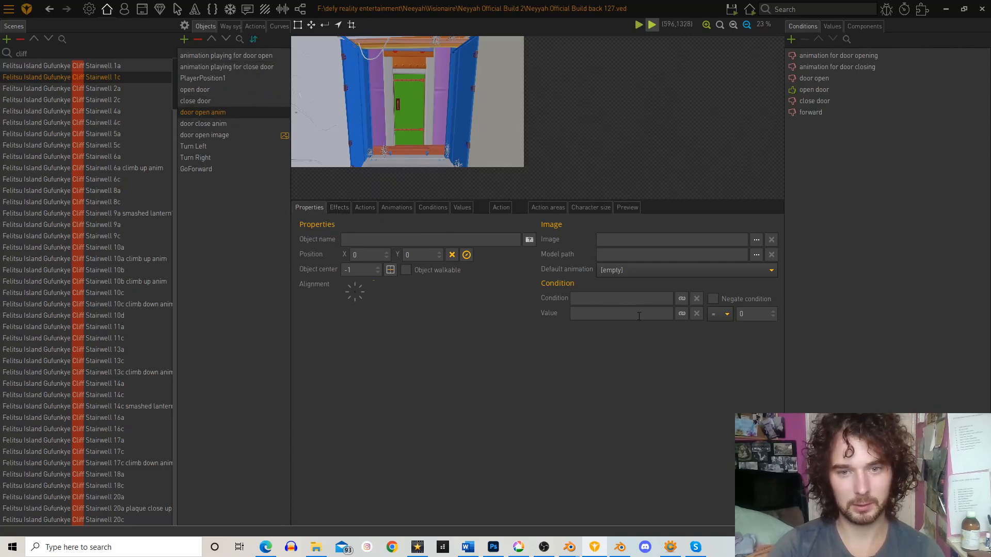
pyautogui.click(219, 119)
pyautogui.click(219, 115)
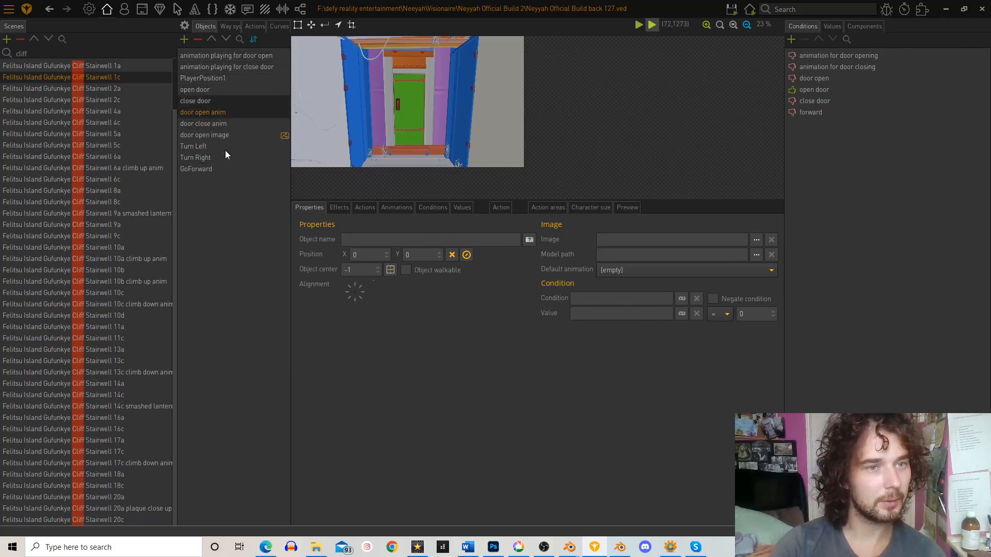
# - Set the scene's background image to frame 0097.png from the "rendered" folder of "doorway open"
pyautogui.click(218, 136)
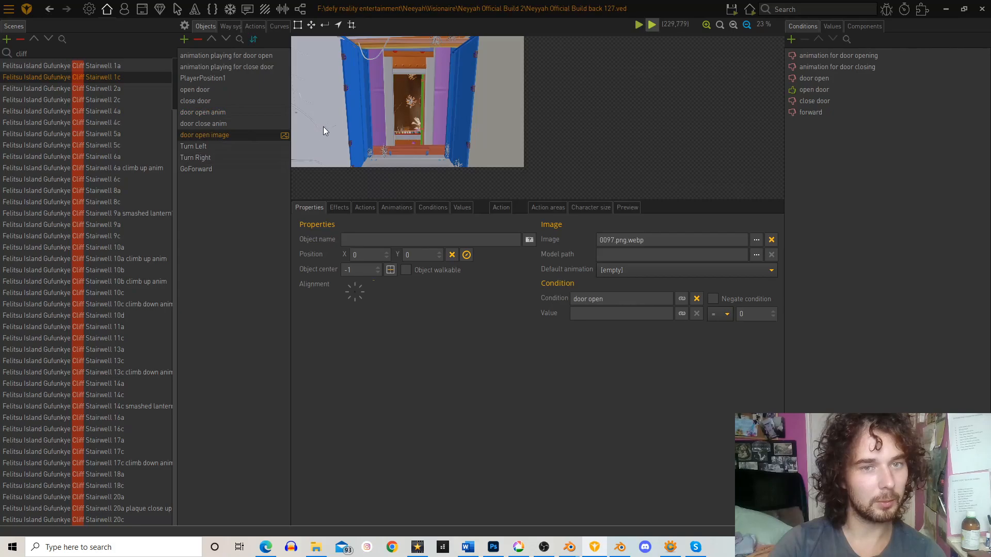
pyautogui.click(185, 26)
pyautogui.click(338, 89)
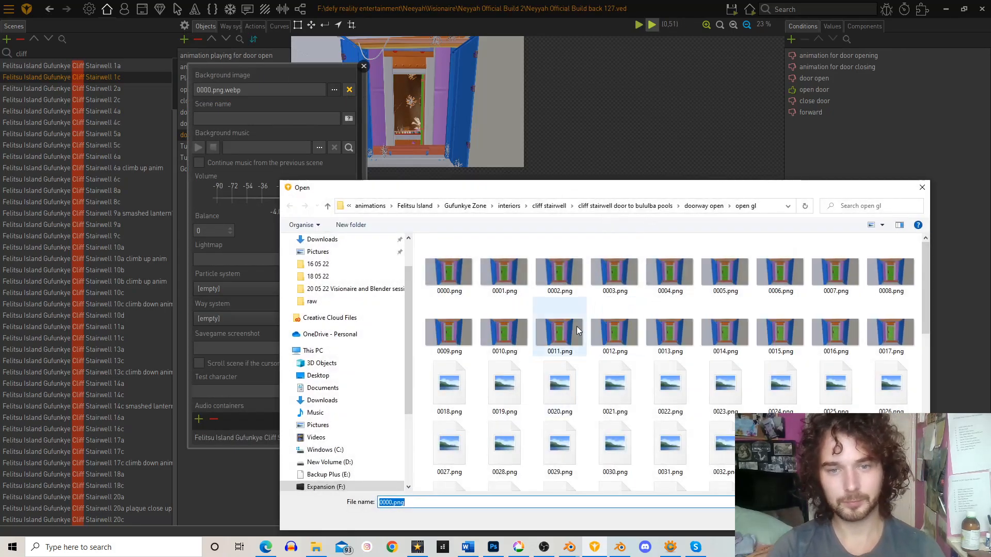
pyautogui.click(703, 206)
pyautogui.click(475, 267)
pyautogui.doubleClick(475, 266)
pyautogui.scroll(-5, 596, 376)
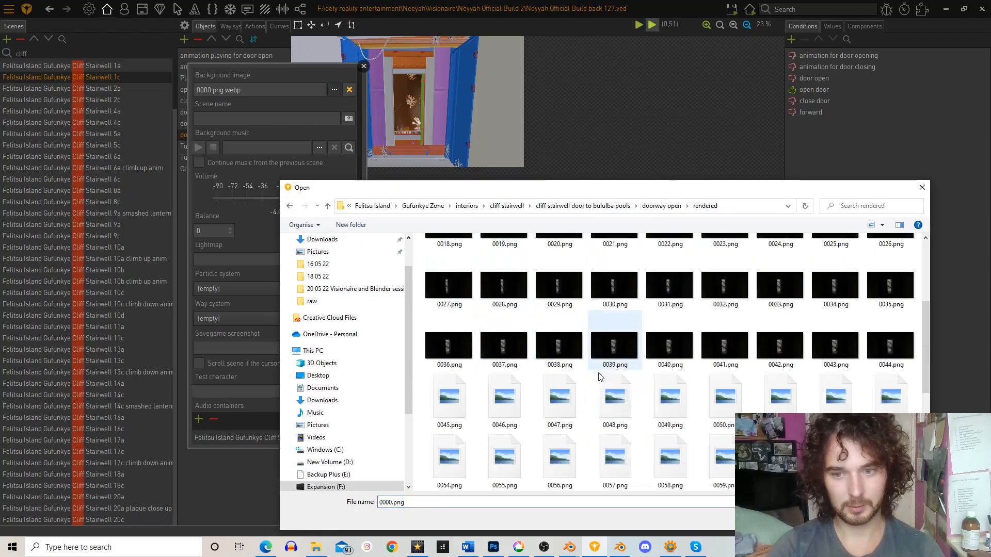
pyautogui.doubleClick(835, 457)
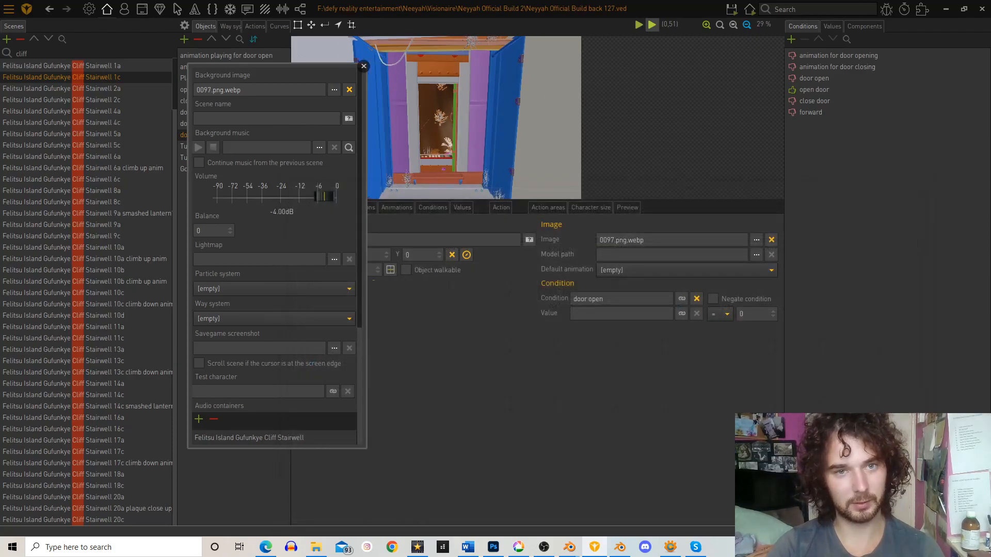
pyautogui.click(332, 89)
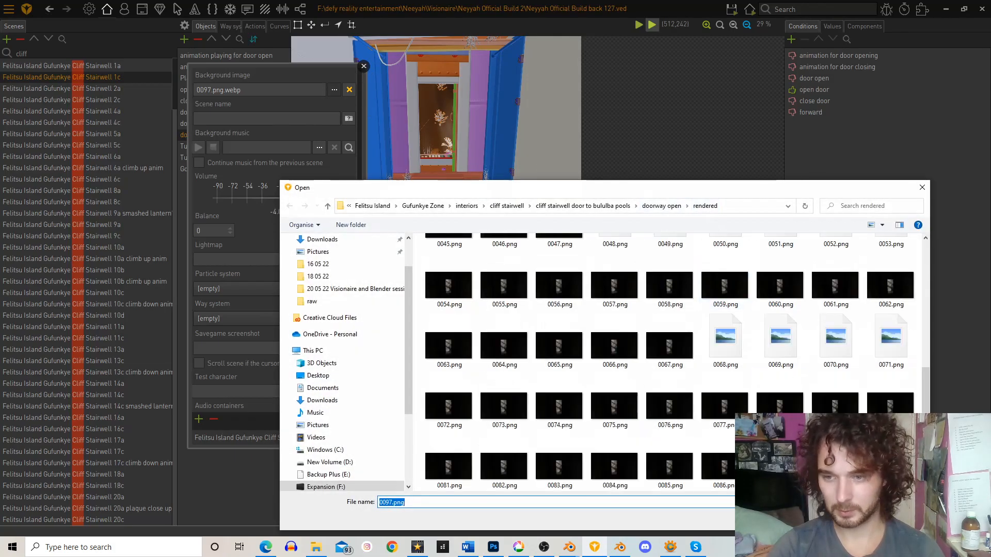
pyautogui.press('Escape')
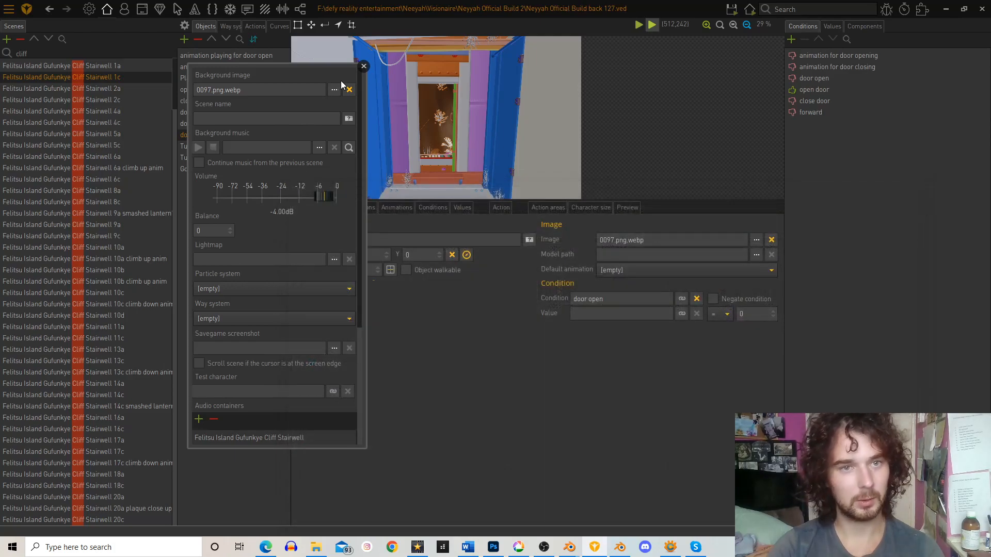
pyautogui.click(363, 66)
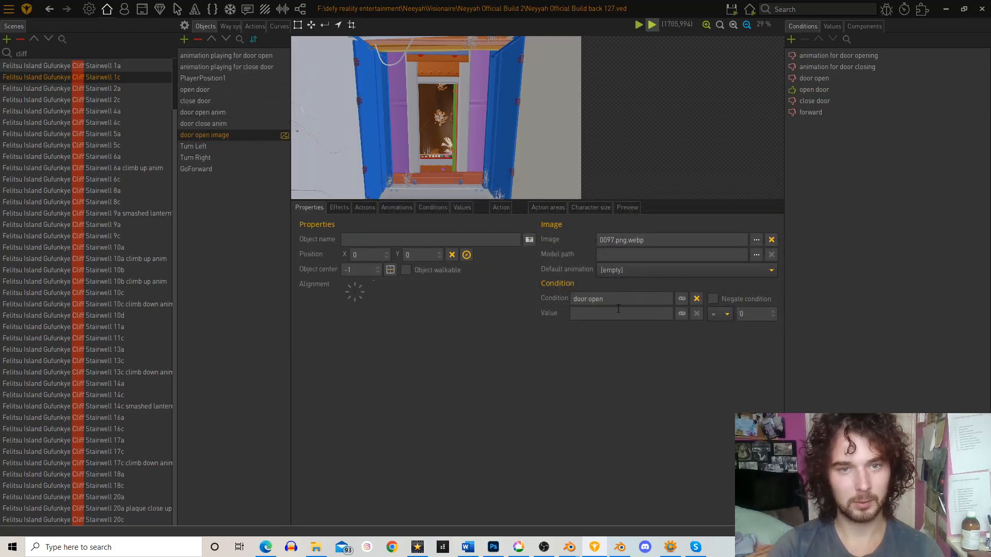
# - Replace the image of the door open image object with 0097.png from the "rendered" folder, keeping its door open condition
pyautogui.click(683, 301)
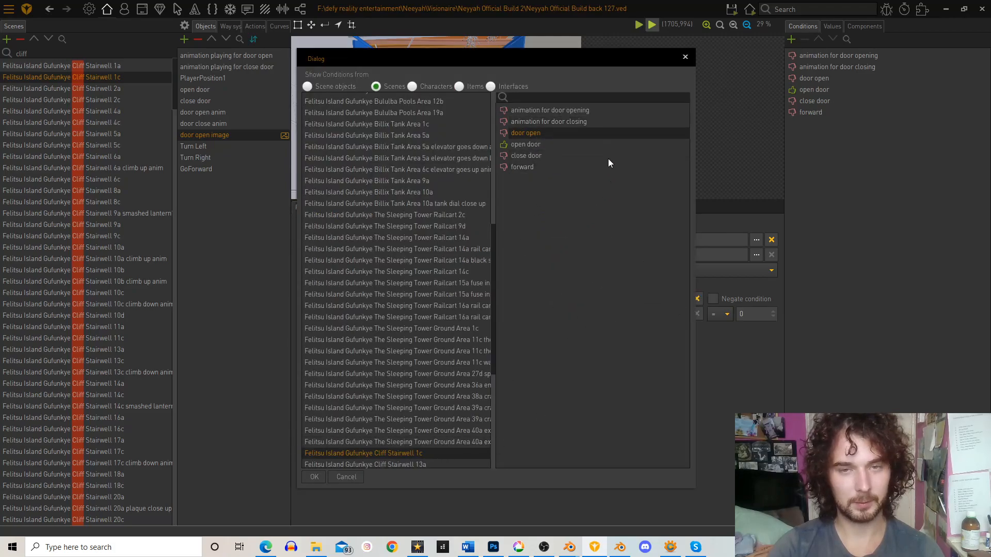
pyautogui.click(345, 480)
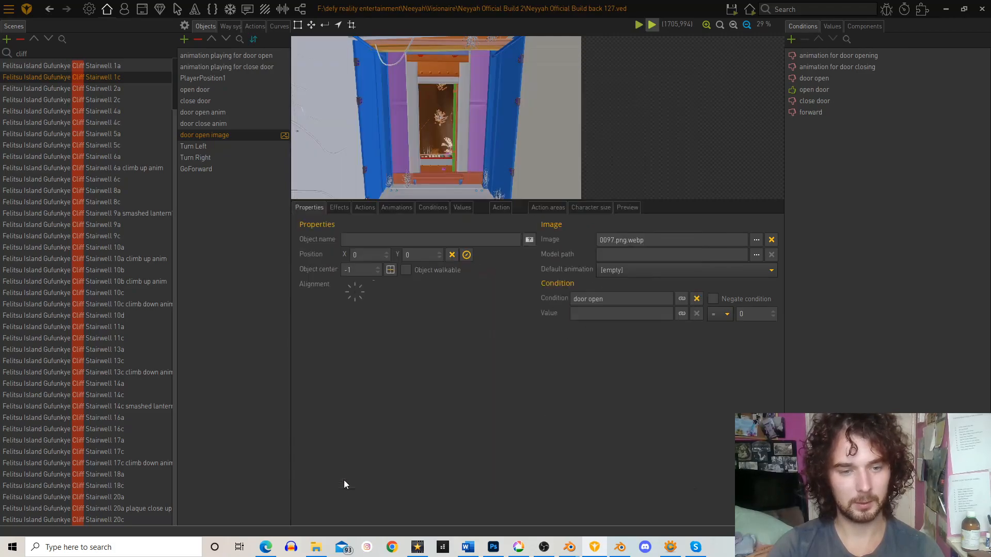
pyautogui.click(756, 240)
pyautogui.click(697, 208)
pyautogui.doubleClick(457, 268)
pyautogui.scroll(-5, 779, 365)
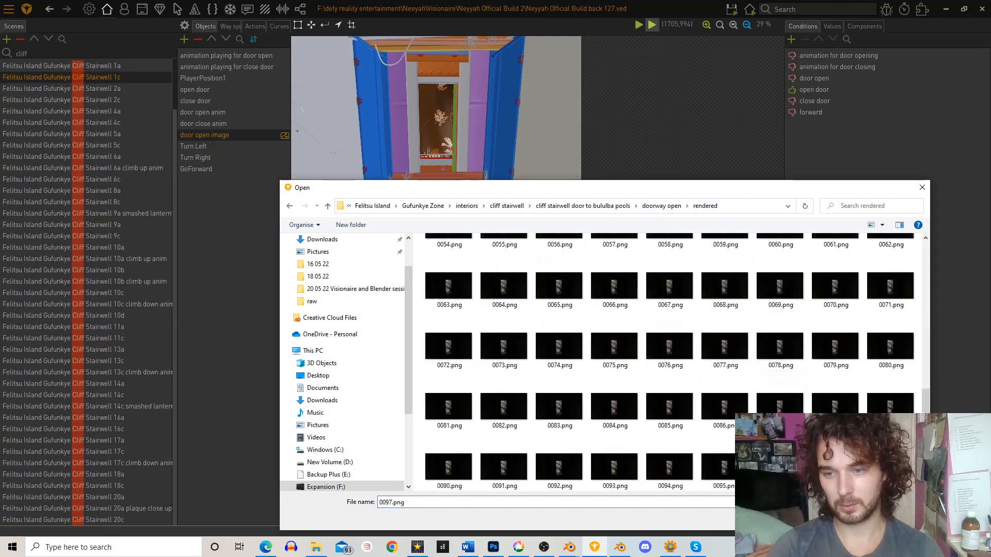
pyautogui.doubleClick(836, 466)
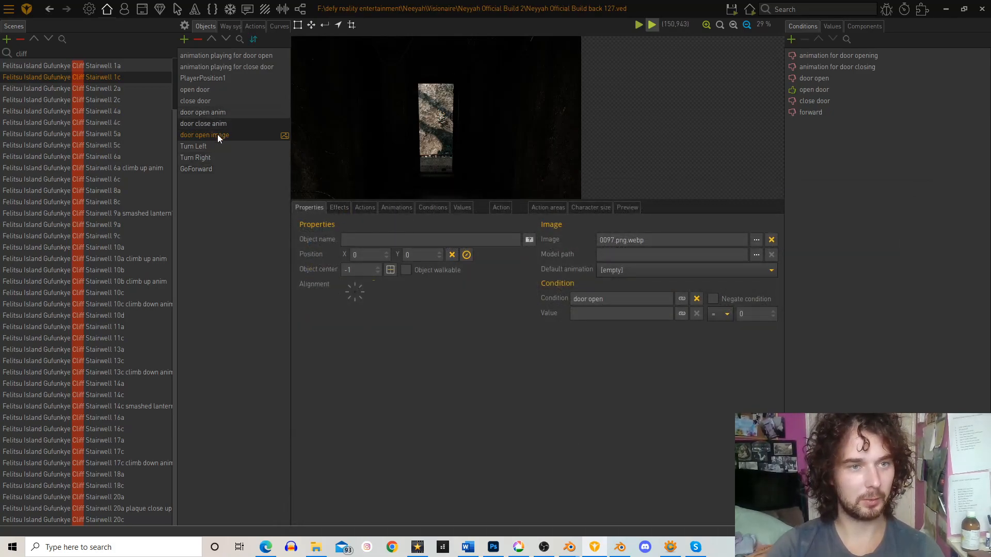
# - Set the scene's background image to 0000.png from the "rendered" folder of "doorway open"
pyautogui.click(184, 27)
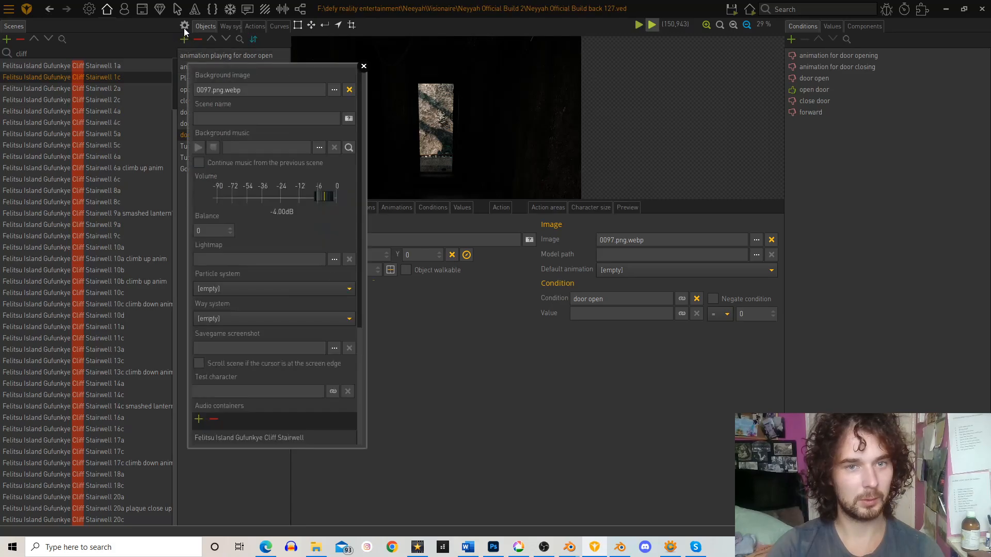
pyautogui.click(334, 90)
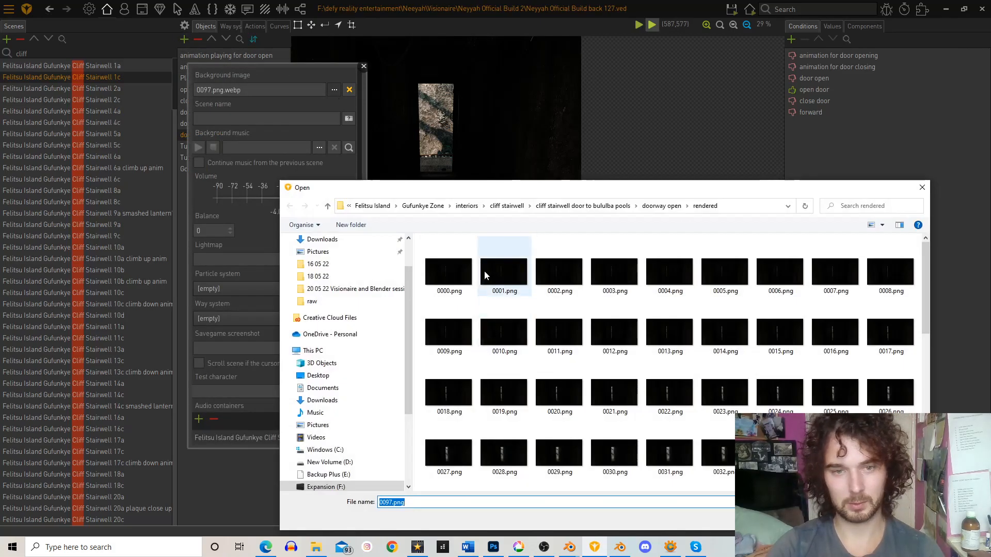
pyautogui.doubleClick(453, 272)
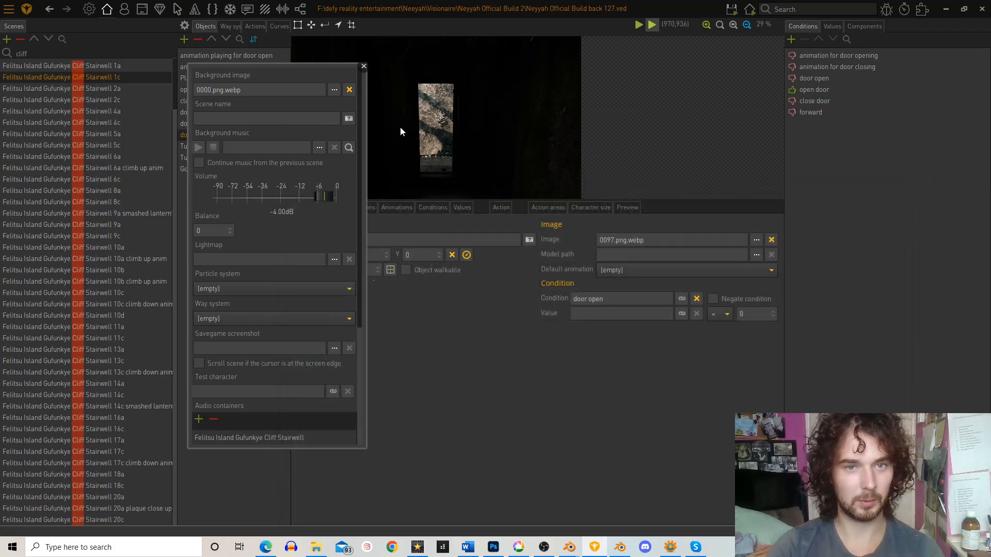
pyautogui.click(363, 66)
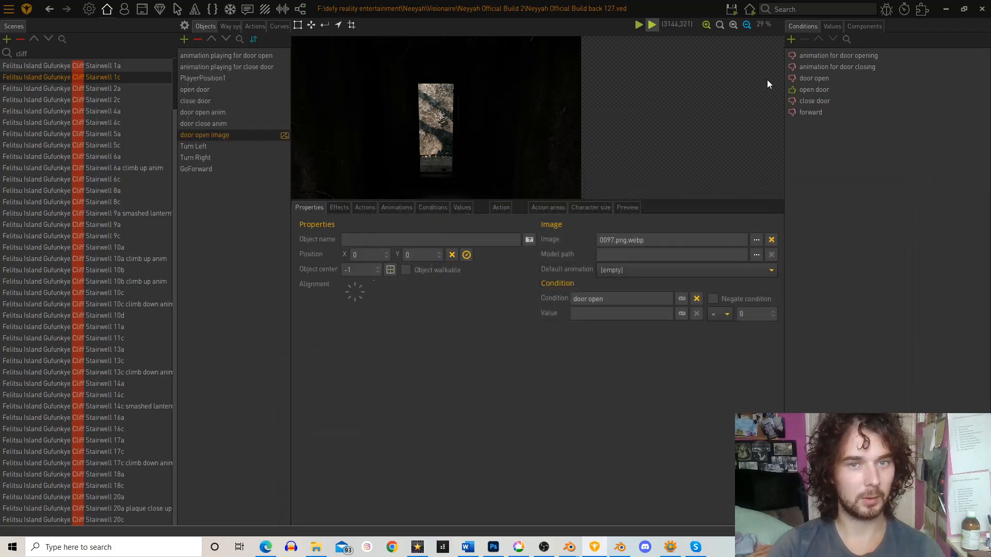
# - Playtest the scene by opening the door and interacting with the doorway, and quit the game without saving
pyautogui.moveTo(734, 10)
pyautogui.click(755, 55)
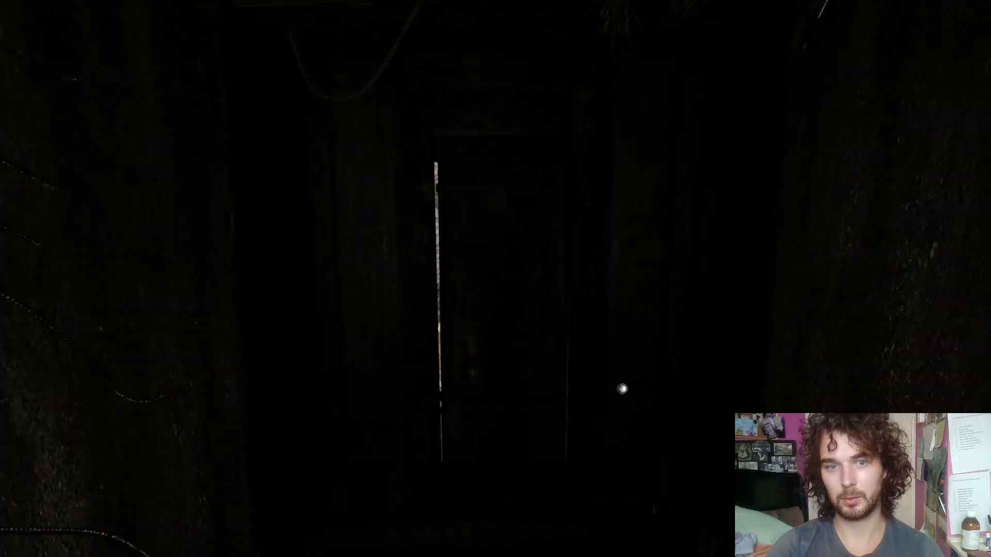
pyautogui.click(460, 295)
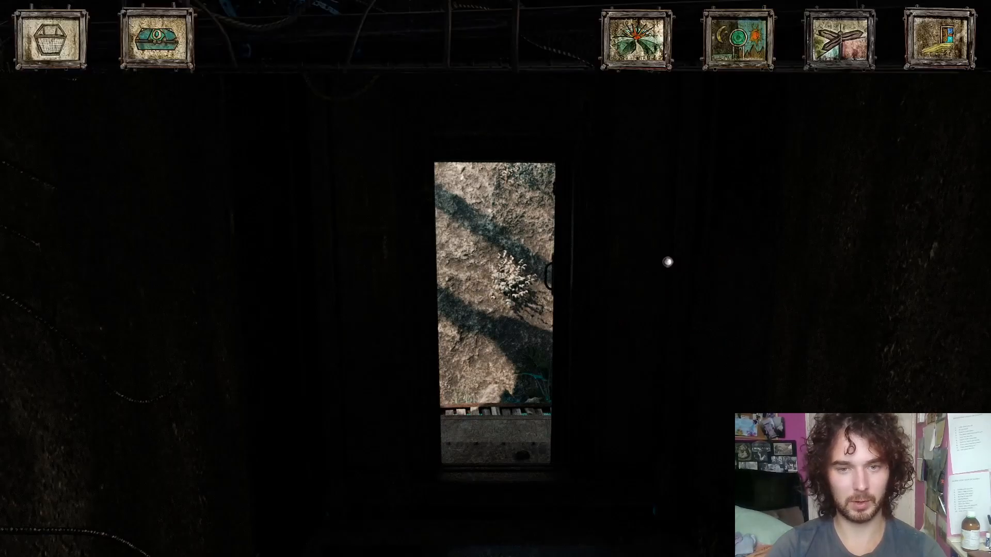
pyautogui.click(586, 266)
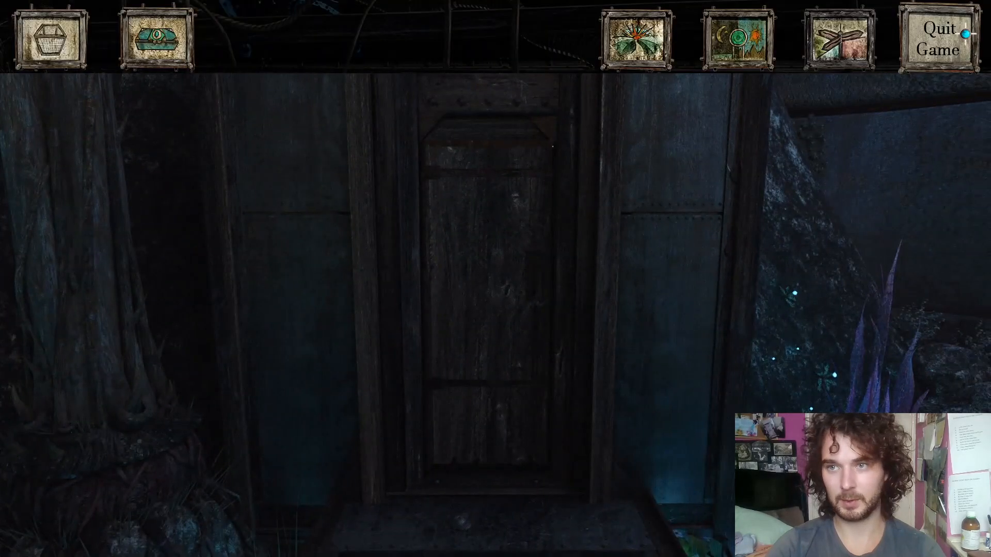
pyautogui.click(938, 39)
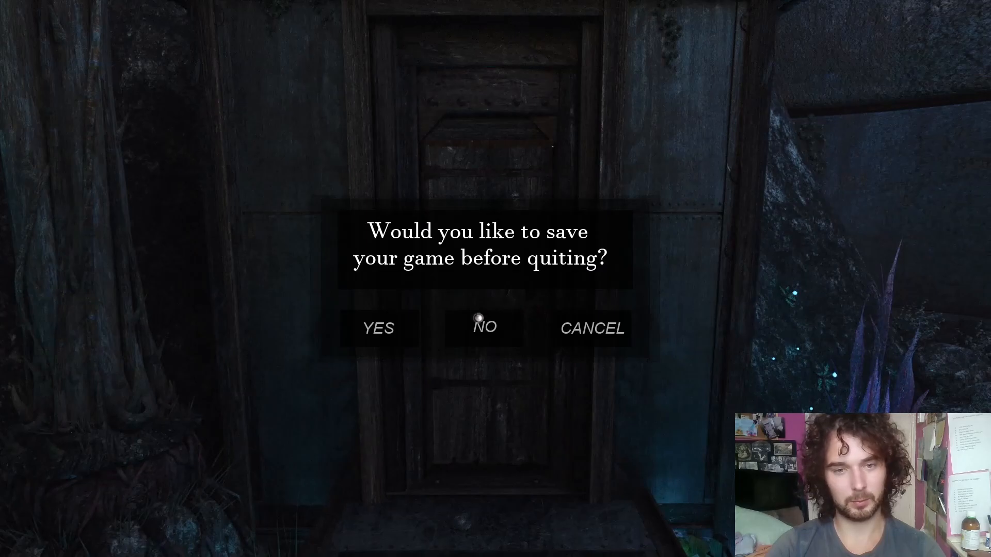
pyautogui.click(481, 317)
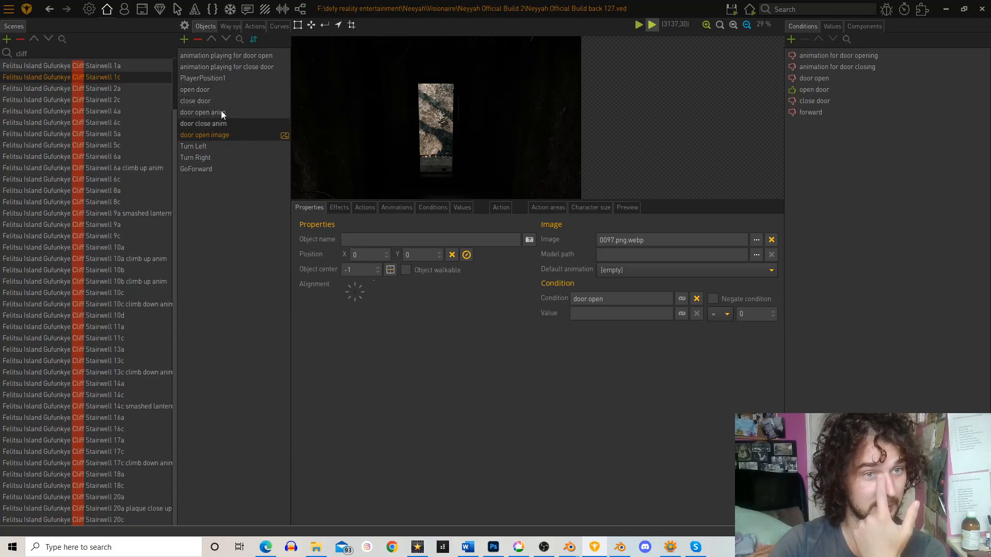
# - Assign door open anim to the empty Play animation part in the open door object's "Left click" action
pyautogui.click(216, 90)
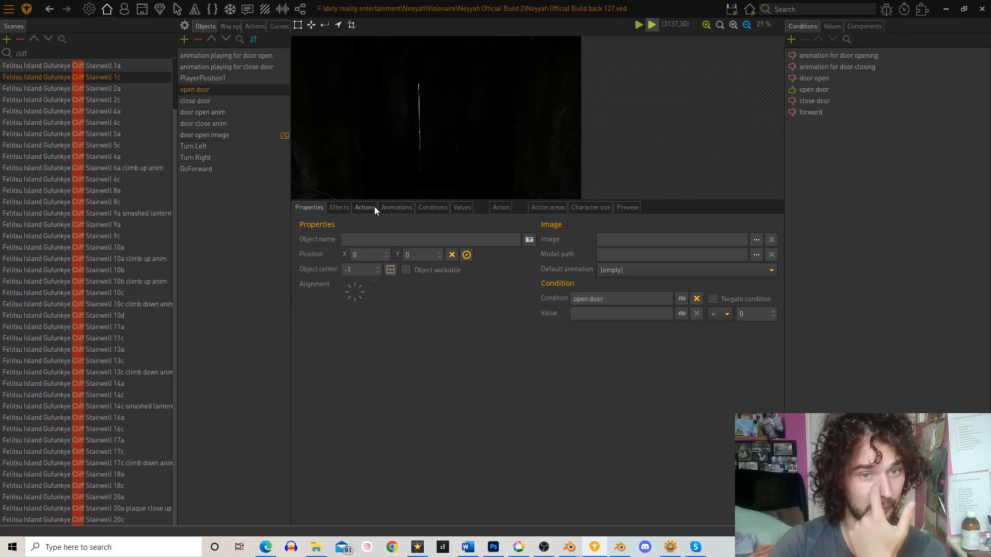
pyautogui.click(365, 207)
pyautogui.click(340, 237)
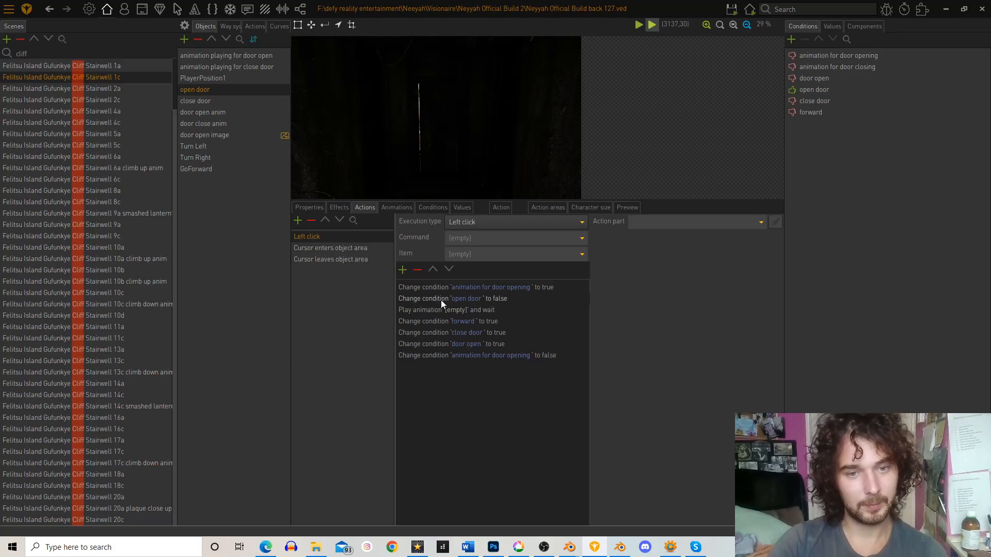
pyautogui.click(433, 310)
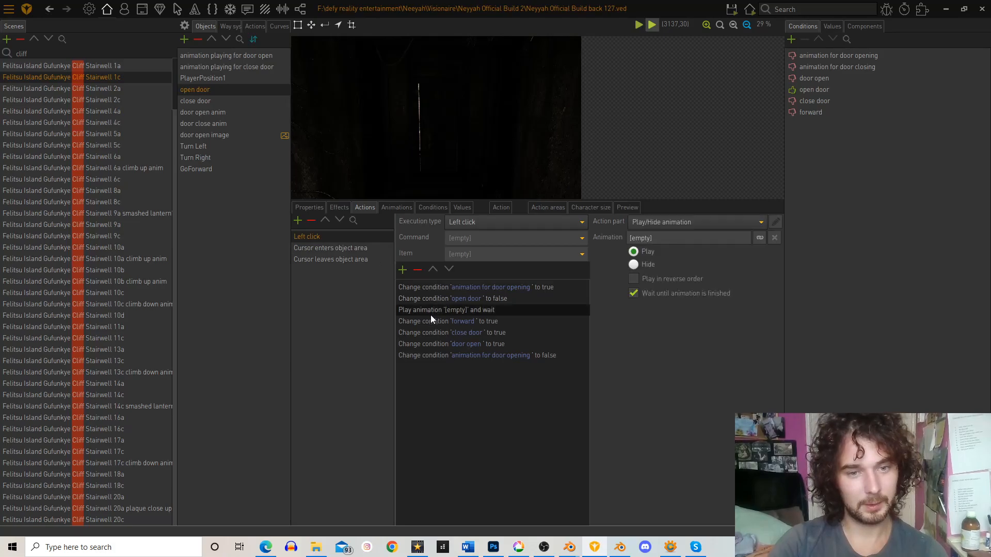
pyautogui.click(761, 242)
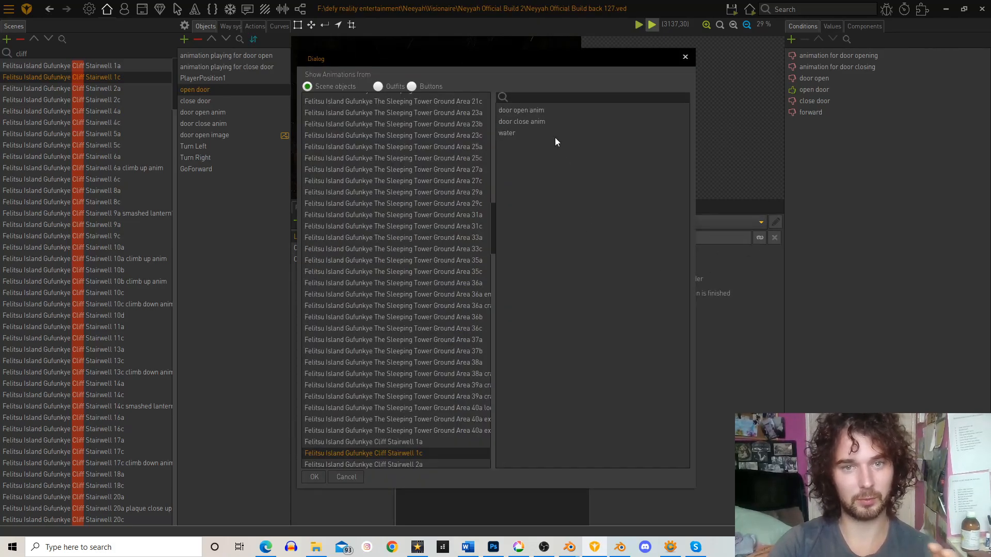
pyautogui.click(531, 110)
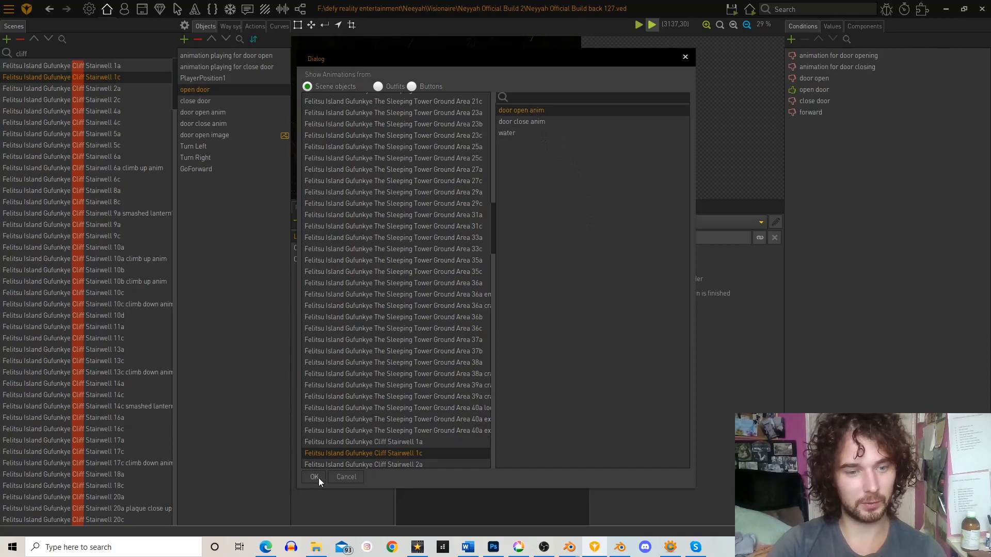
pyautogui.click(316, 477)
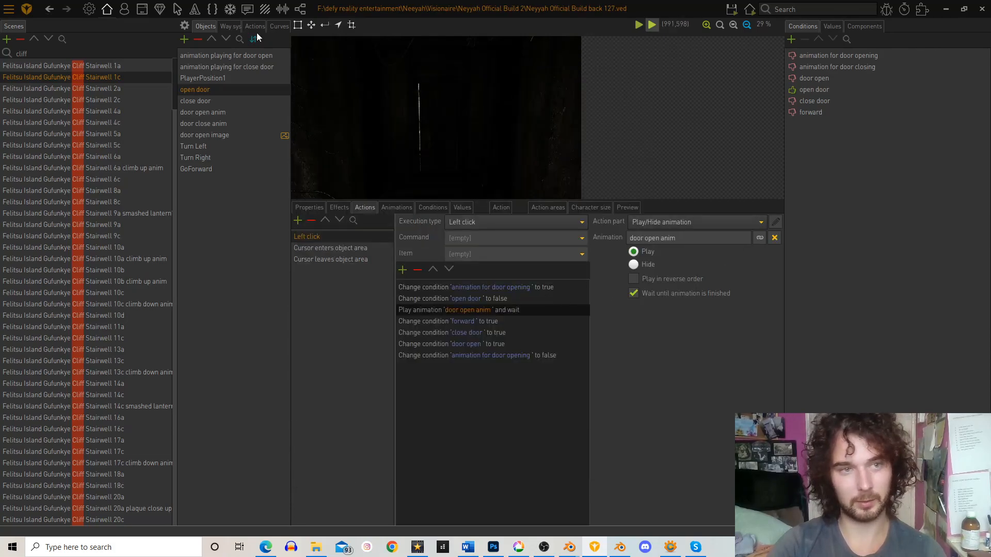
# - Assign door open anim and door close anim to the Hide animation parts in the matching "animation playing" objects' "Left click" actions
pyautogui.click(219, 55)
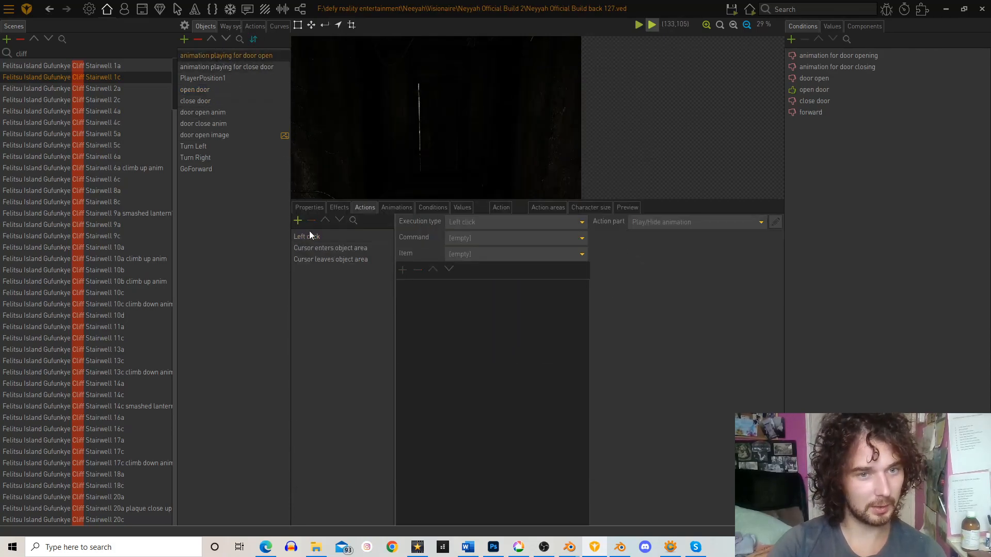
pyautogui.click(333, 236)
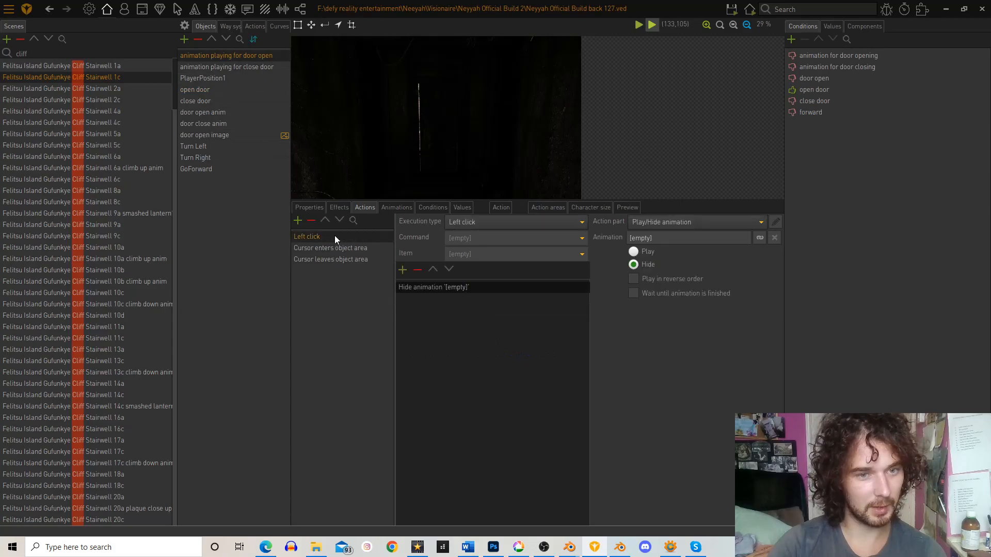
pyautogui.click(759, 237)
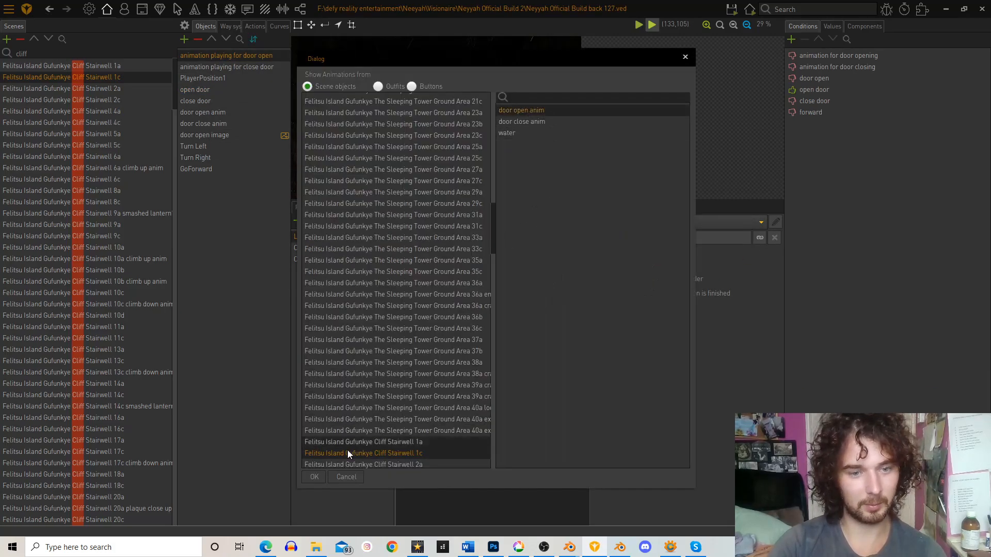
pyautogui.click(314, 476)
pyautogui.click(215, 66)
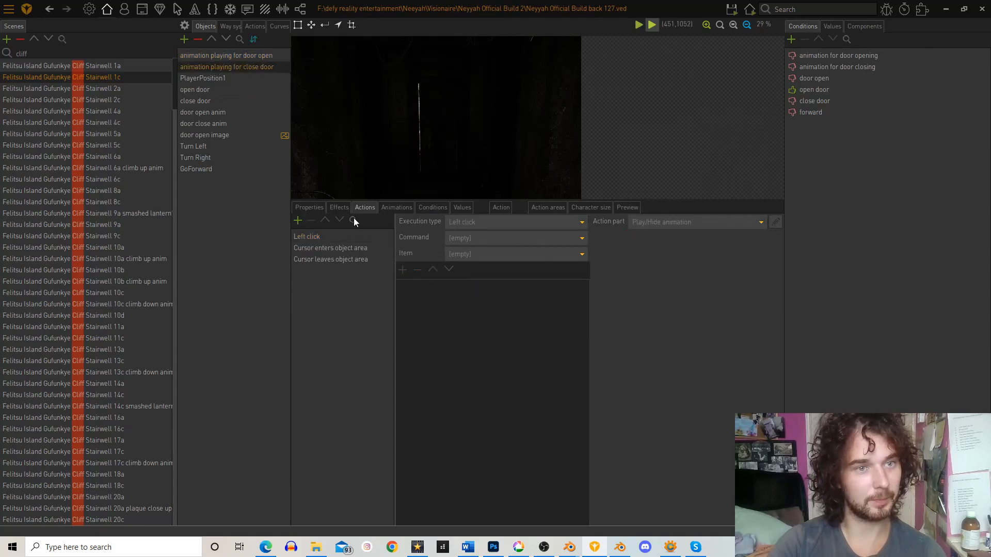
pyautogui.click(305, 238)
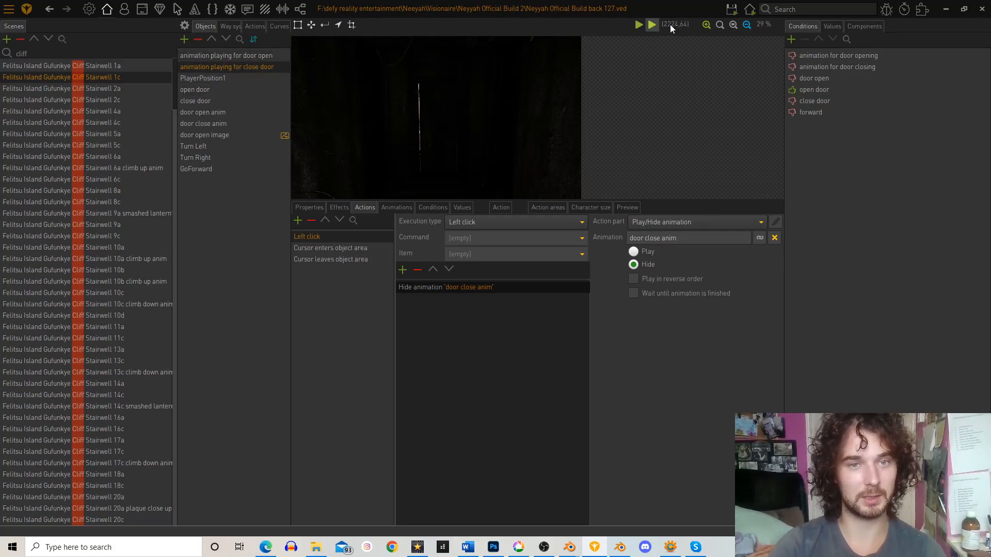
# - Launch the game from the scene and playtest the door by opening and closing it several times
pyautogui.moveTo(729, 9)
pyautogui.click(756, 52)
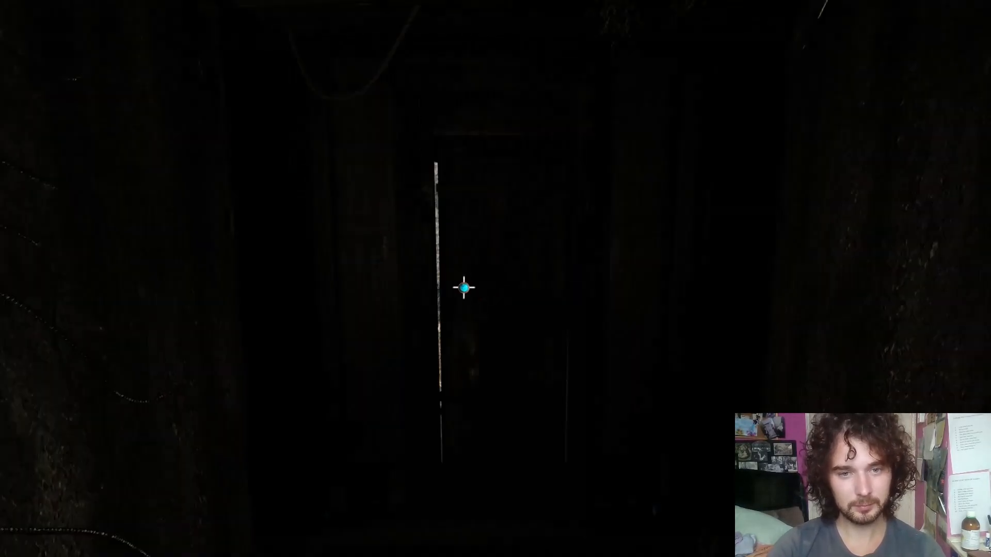
pyautogui.click(460, 285)
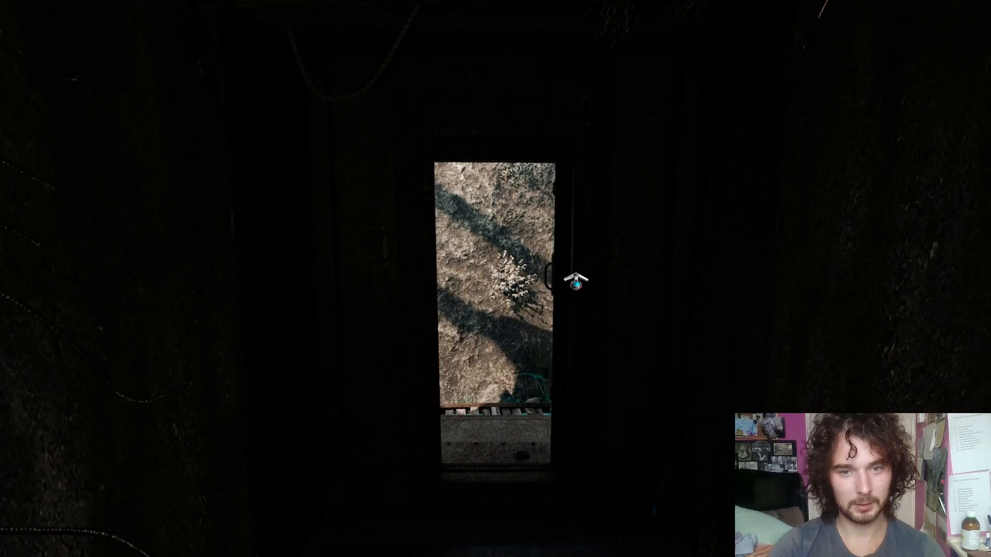
pyautogui.press('Escape')
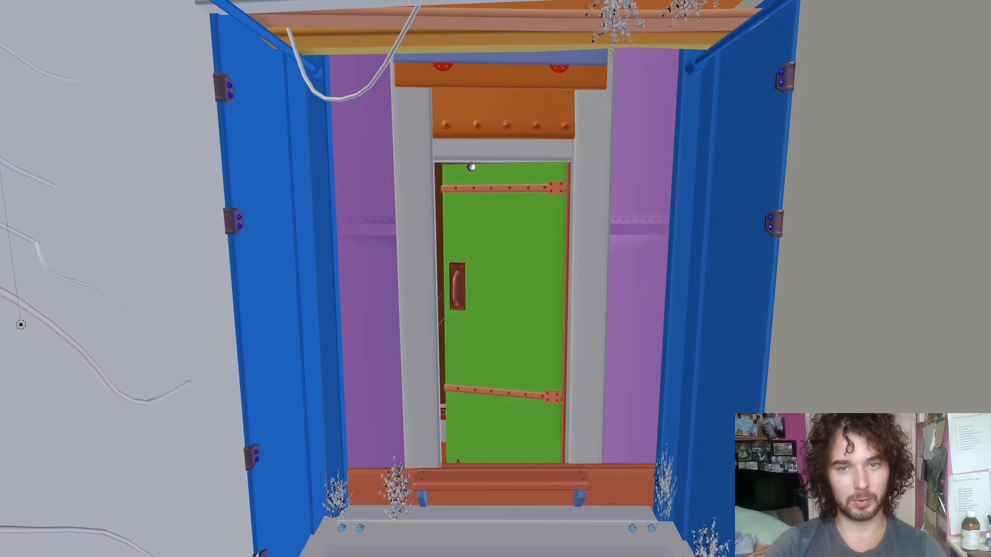
pyautogui.press('p')
pyautogui.click(453, 298)
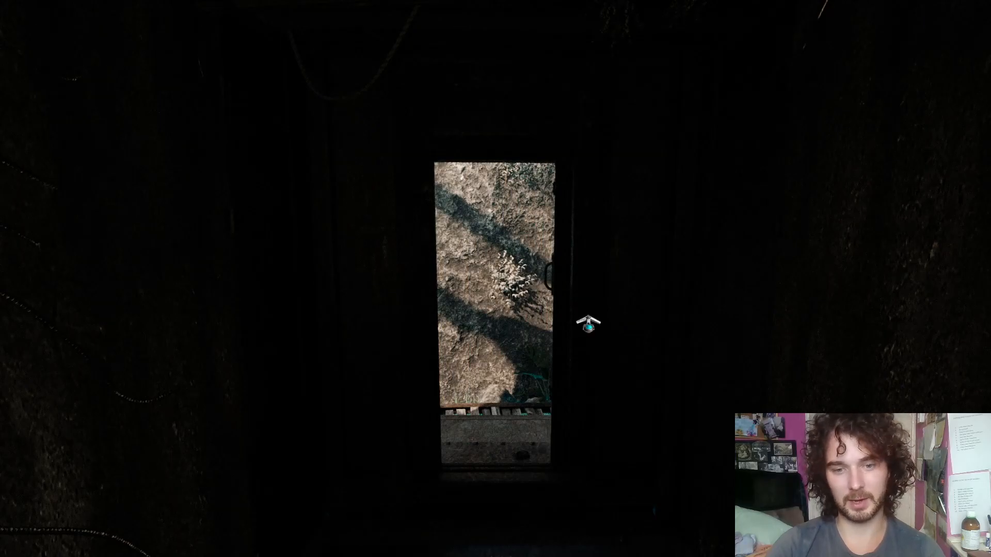
pyautogui.press('Escape')
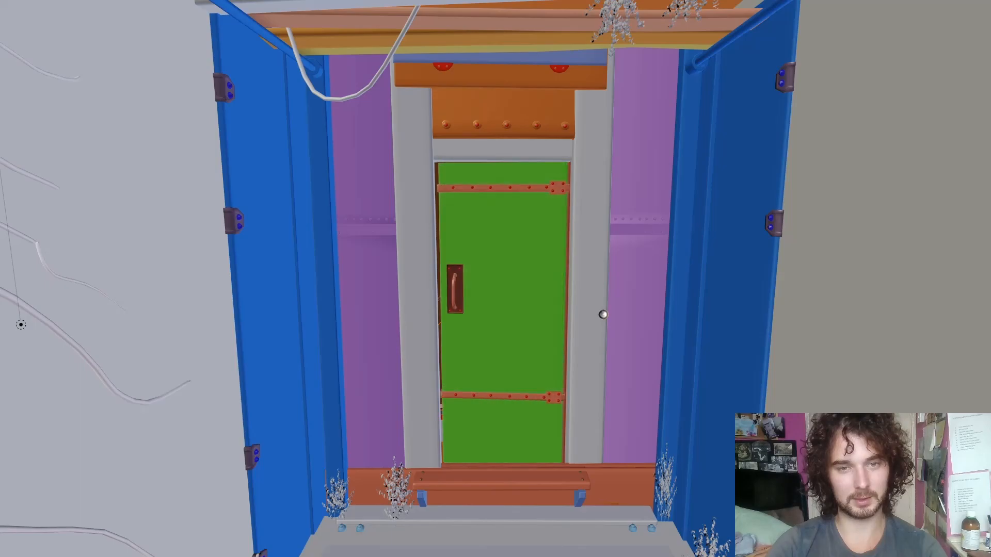
pyautogui.press('p')
pyautogui.click(462, 274)
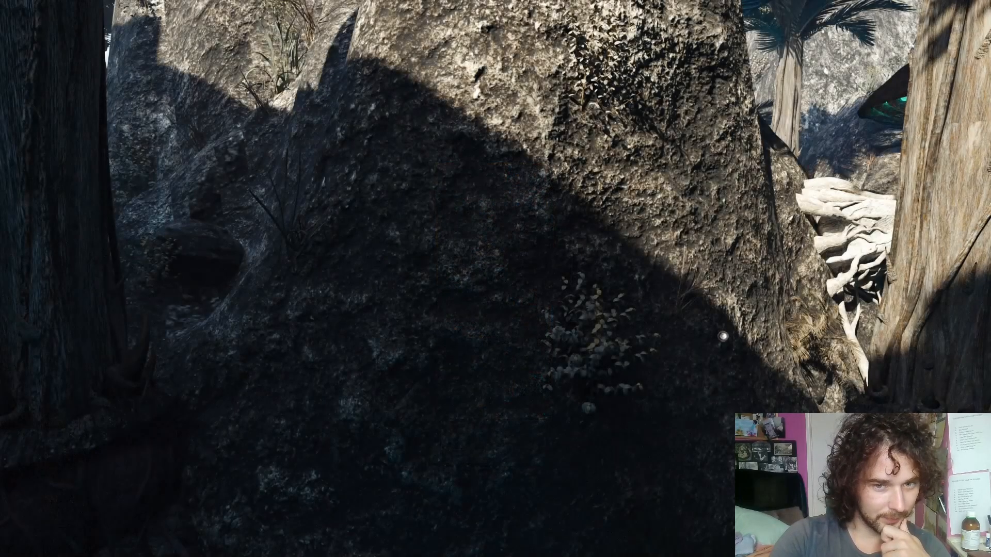
# - Playtest walking out through the doorway and back inside, reopen the door, and quit the game without saving
pyautogui.moveTo(723, 337); pyautogui.dragTo(505, 289)
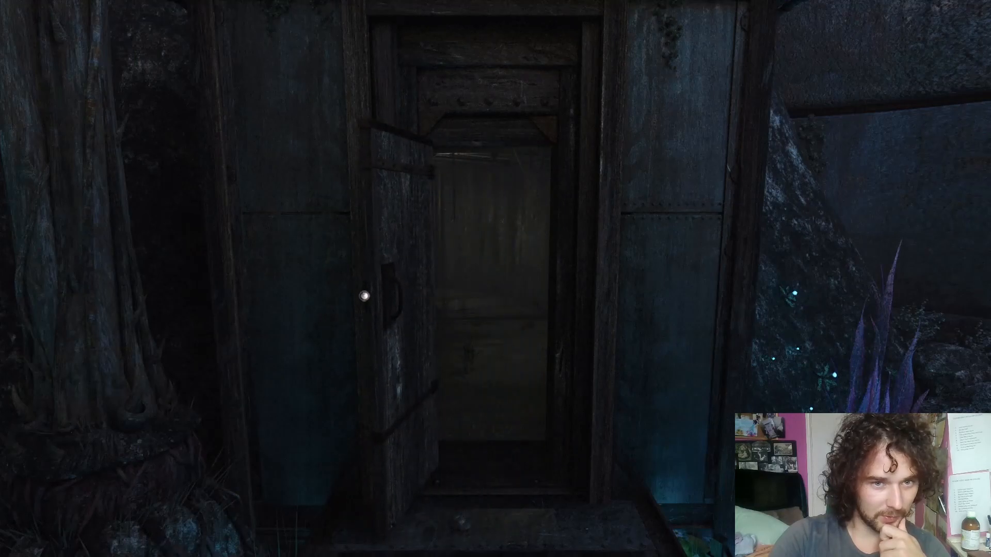
pyautogui.click(491, 248)
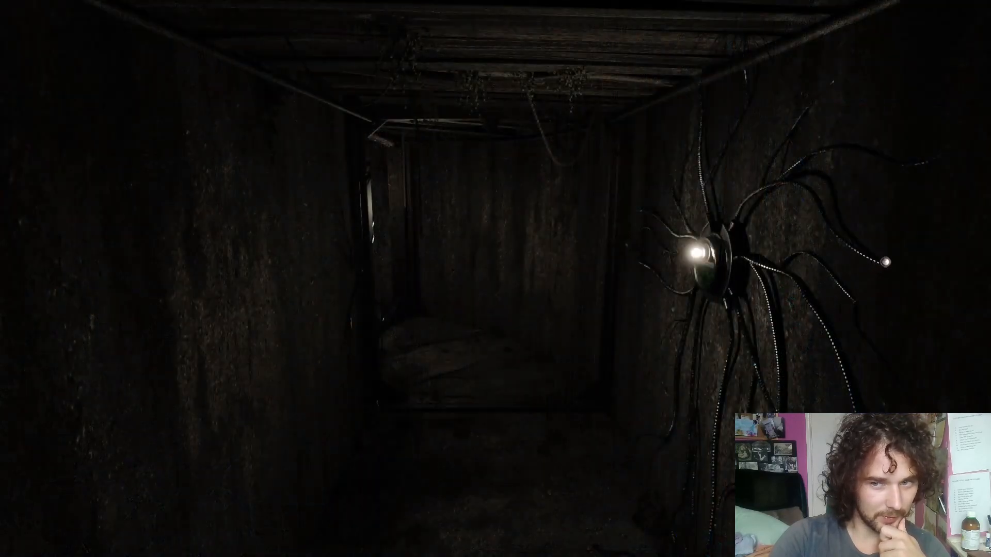
pyautogui.click(909, 247)
pyautogui.click(457, 297)
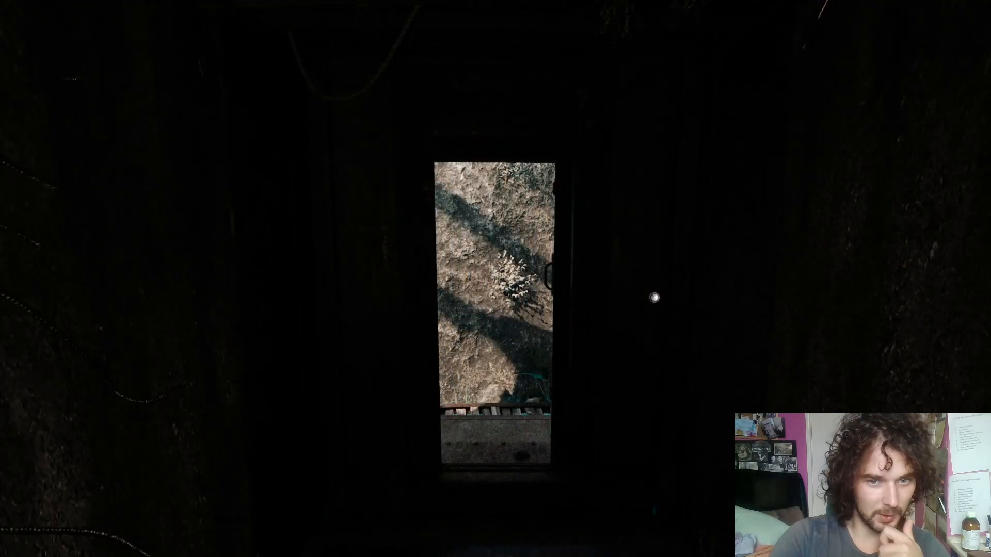
pyautogui.rightClick(667, 290)
pyautogui.click(957, 59)
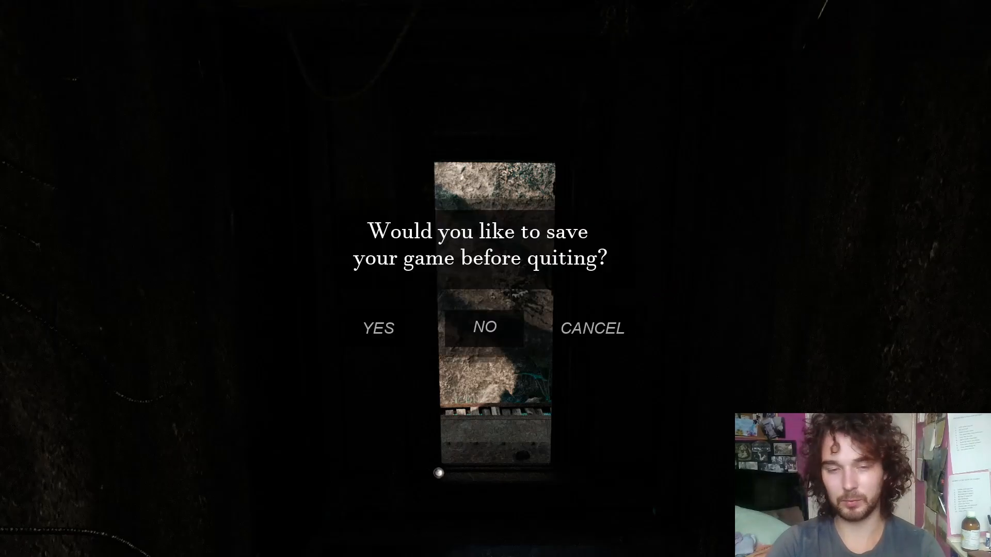
pyautogui.click(476, 327)
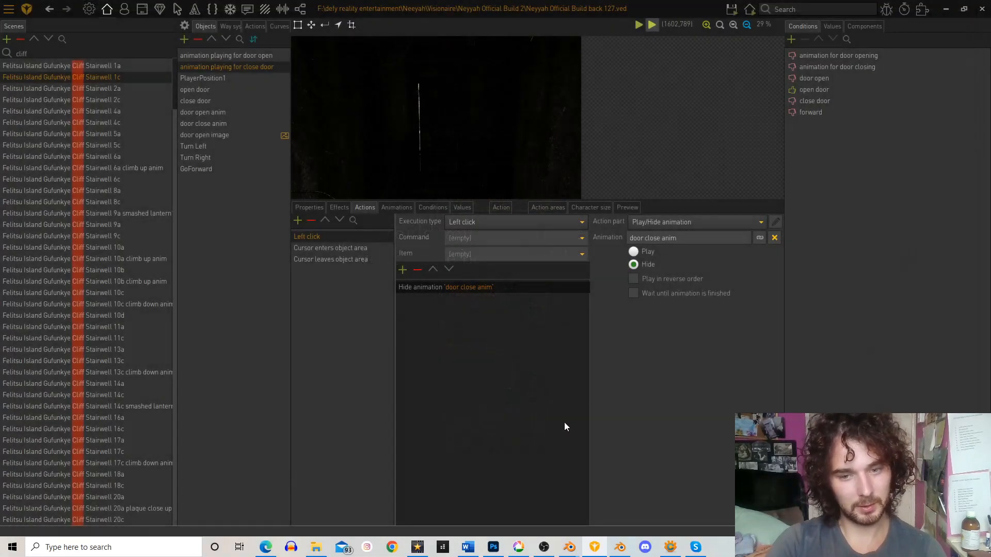
# - Switch to the Blender window with the Felitsu Island fuel ring zone scene and examine the set and its tall antenna tower
pyautogui.moveTo(588, 555)
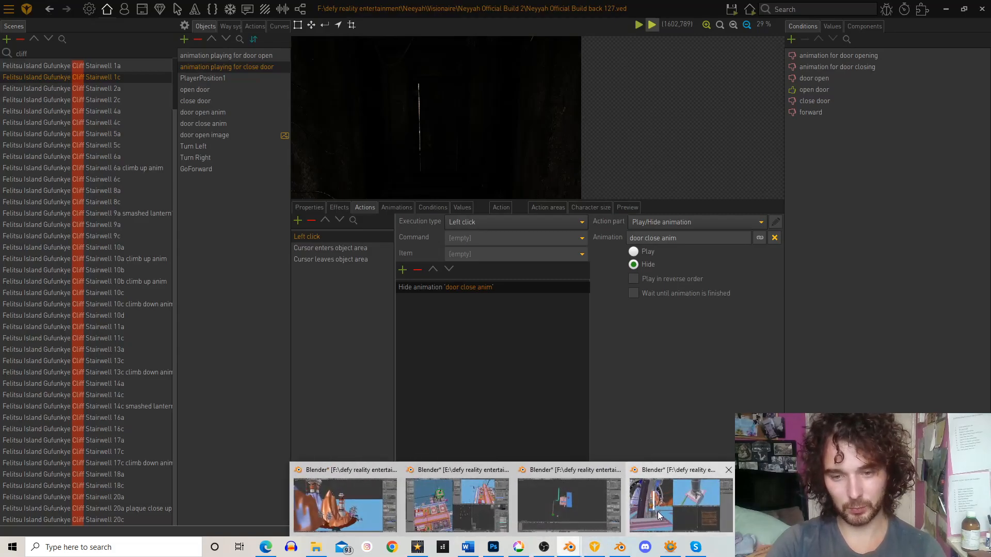
pyautogui.click(657, 512)
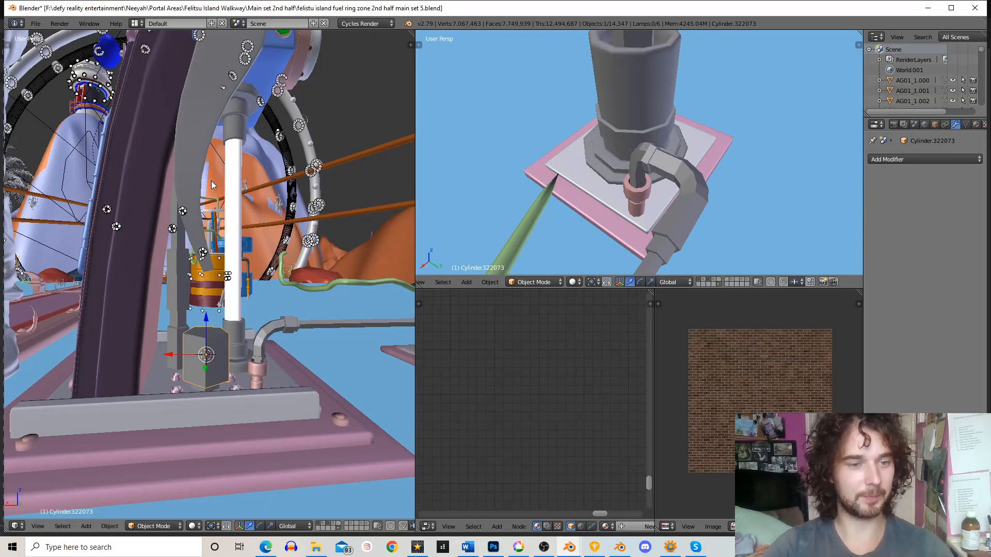
pyautogui.scroll(-9, 214, 218)
pyautogui.moveTo(213, 227); pyautogui.dragTo(234, 223, button='middle')
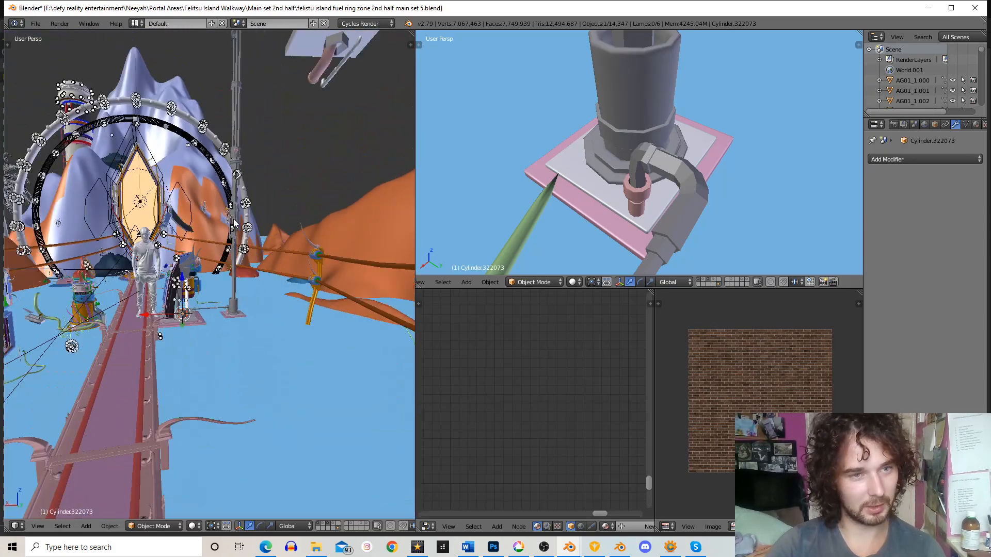
pyautogui.scroll(-2, 234, 223)
pyautogui.scroll(4, 240, 256)
pyautogui.moveTo(187, 251); pyautogui.dragTo(351, 222, button='middle')
pyautogui.scroll(-4, 289, 221)
pyautogui.scroll(-3, 271, 219)
pyautogui.scroll(3, 305, 234)
pyautogui.scroll(-8, 351, 222)
pyautogui.moveTo(206, 217); pyautogui.dragTo(266, 260, button='middle')
pyautogui.scroll(3, 266, 260)
pyautogui.keyDown('shift'); pyautogui.moveTo(330, 257); pyautogui.dragTo(258, 245, button='middle'); pyautogui.keyUp('shift')
pyautogui.keyDown('shift'); pyautogui.moveTo(227, 114); pyautogui.dragTo(306, 257, button='middle'); pyautogui.keyUp('shift')
pyautogui.scroll(3, 289, 286)
pyautogui.scroll(-5, 317, 269)
pyautogui.scroll(4, 262, 268)
pyautogui.scroll(-5, 305, 256)
pyautogui.moveTo(217, 268); pyautogui.dragTo(186, 286, button='middle')
pyautogui.scroll(-5, 263, 311)
pyautogui.scroll(4, 265, 310)
pyautogui.scroll(-3, 265, 309)
pyautogui.scroll(3, 223, 315)
pyautogui.scroll(4, 232, 260)
pyautogui.keyDown('shift'); pyautogui.moveTo(223, 316); pyautogui.dragTo(255, 288, button='middle'); pyautogui.keyUp('shift')
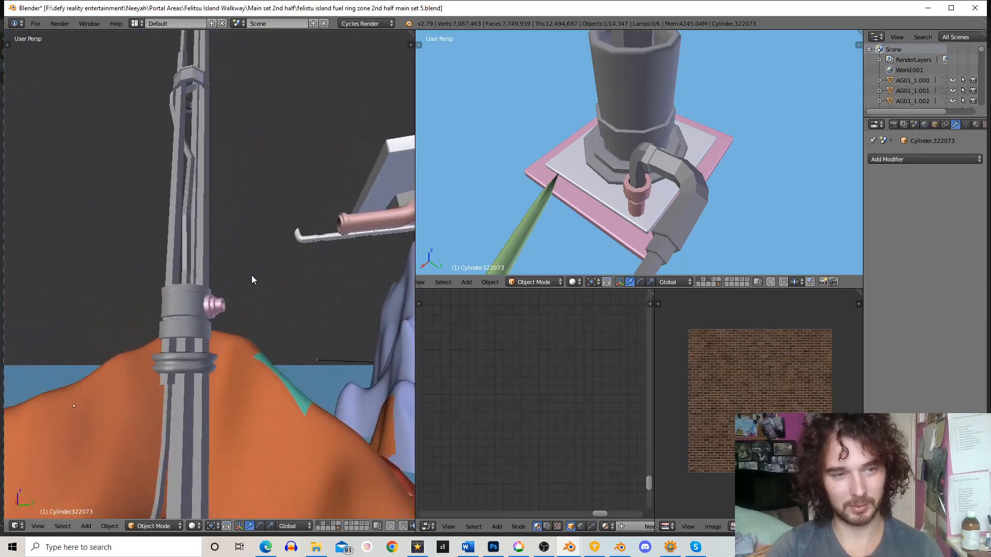
pyautogui.scroll(-3, 201, 141)
pyautogui.scroll(2, 261, 278)
pyautogui.keyDown('shift'); pyautogui.moveTo(211, 135); pyautogui.dragTo(238, 236, button='middle'); pyautogui.keyUp('shift')
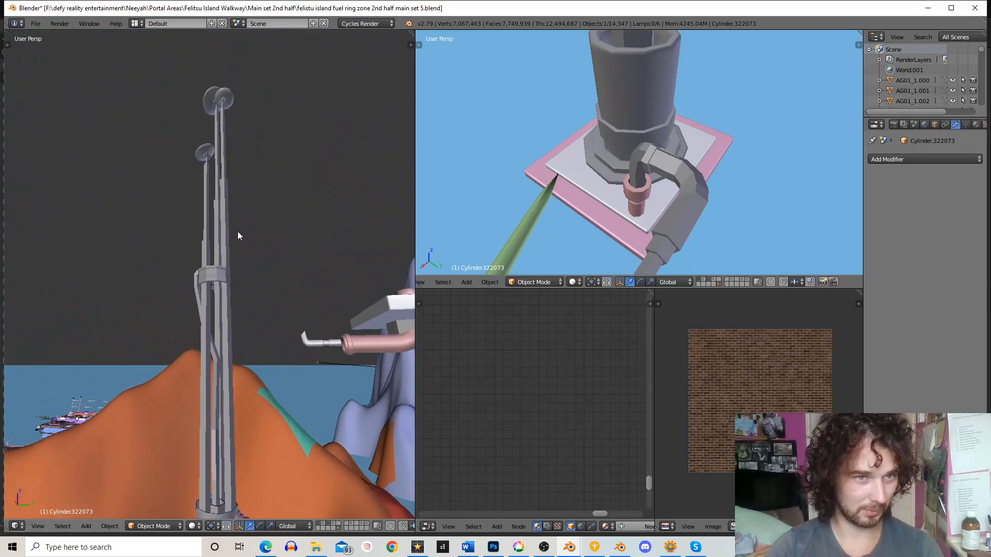
pyautogui.keyDown('shift'); pyautogui.moveTo(241, 270); pyautogui.dragTo(231, 178, button='middle'); pyautogui.keyUp('shift')
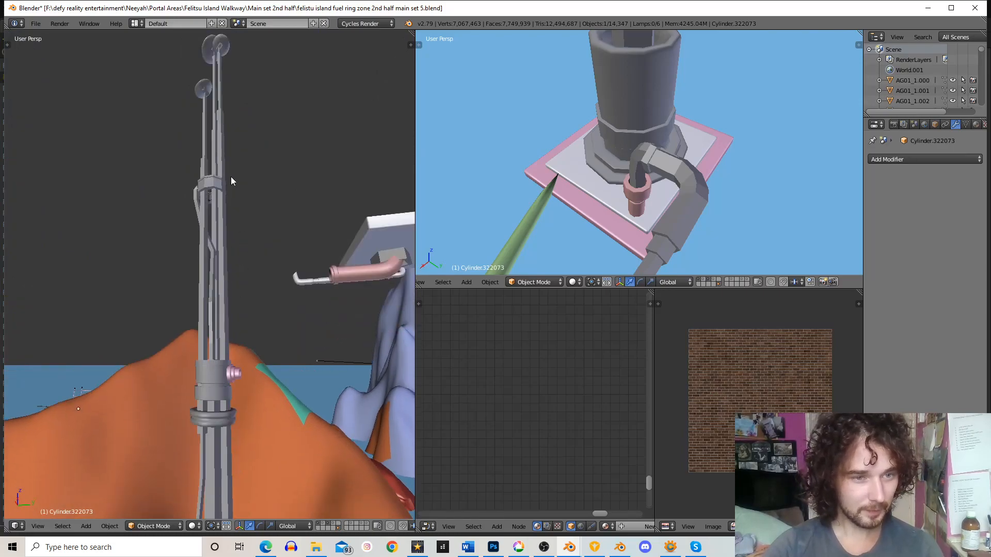
pyautogui.scroll(3, 232, 185)
pyautogui.keyDown('shift'); pyautogui.moveTo(239, 237); pyautogui.dragTo(224, 207, button='middle'); pyautogui.keyUp('shift')
pyautogui.scroll(-2, 221, 247)
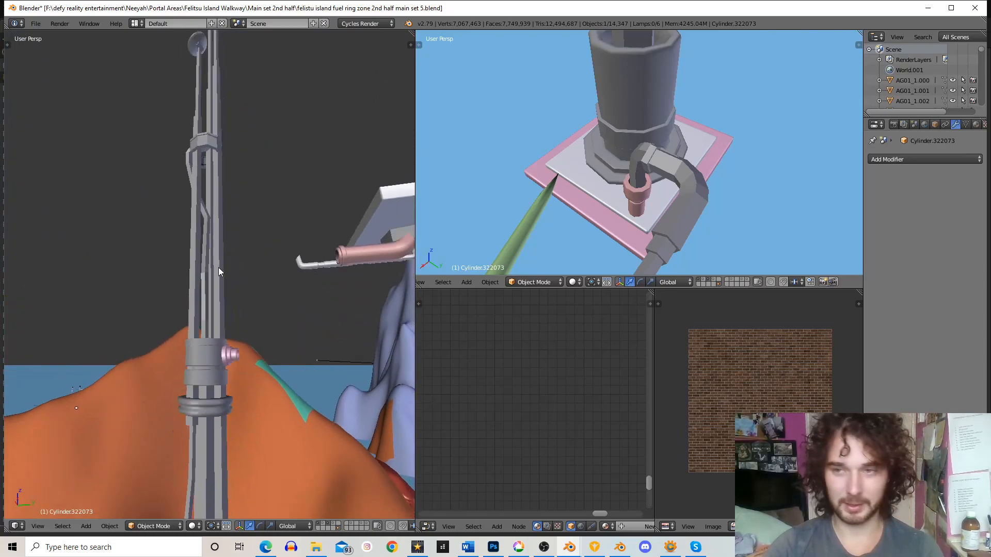
# - Apply smooth shading to the tall antenna pole and add a Catmull-Clark Subdivision Surface modifier to it
pyautogui.rightClick(218, 268)
pyautogui.press('KP_Decimal')
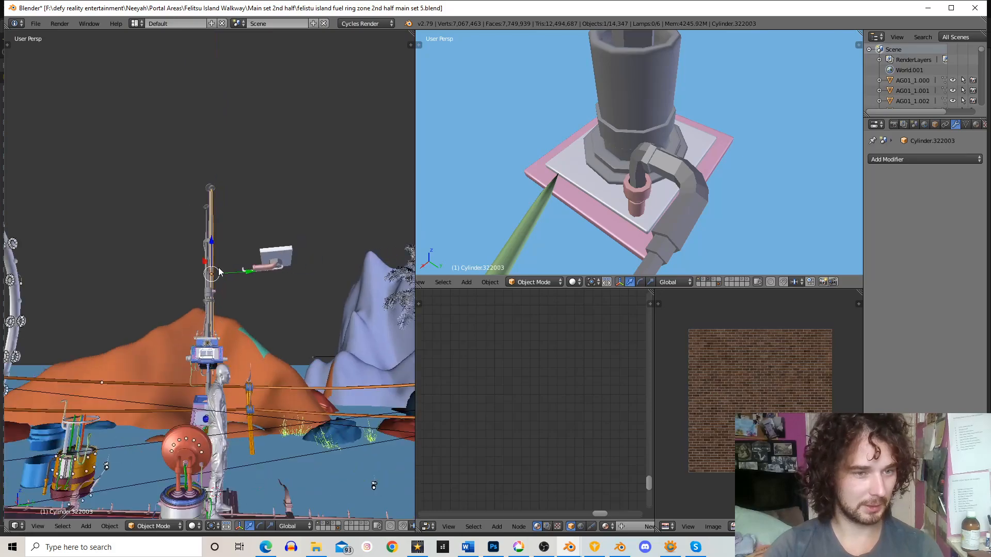
pyautogui.scroll(8, 232, 304)
pyautogui.moveTo(296, 235); pyautogui.dragTo(286, 401, button='middle')
pyautogui.moveTo(264, 365); pyautogui.dragTo(233, 351, button='middle')
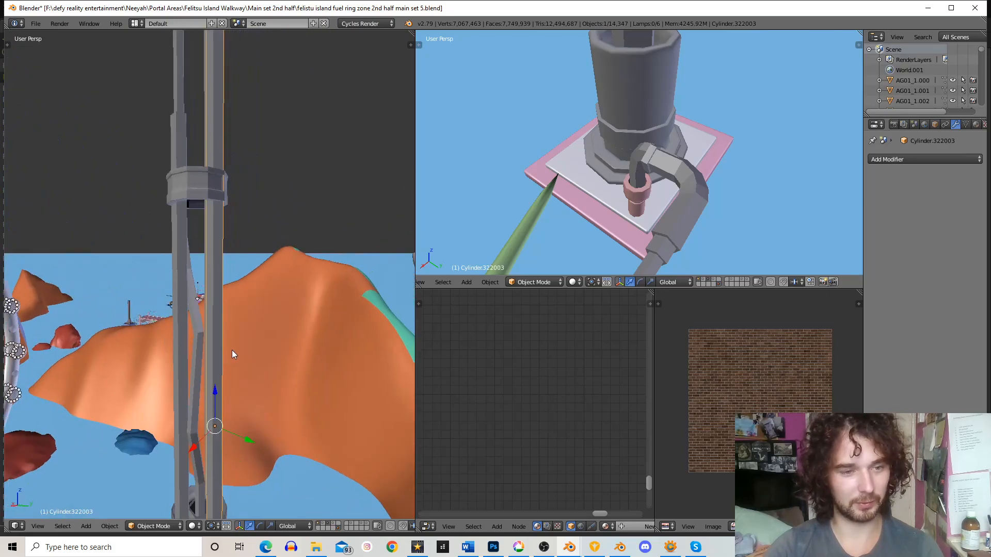
pyautogui.press('t')
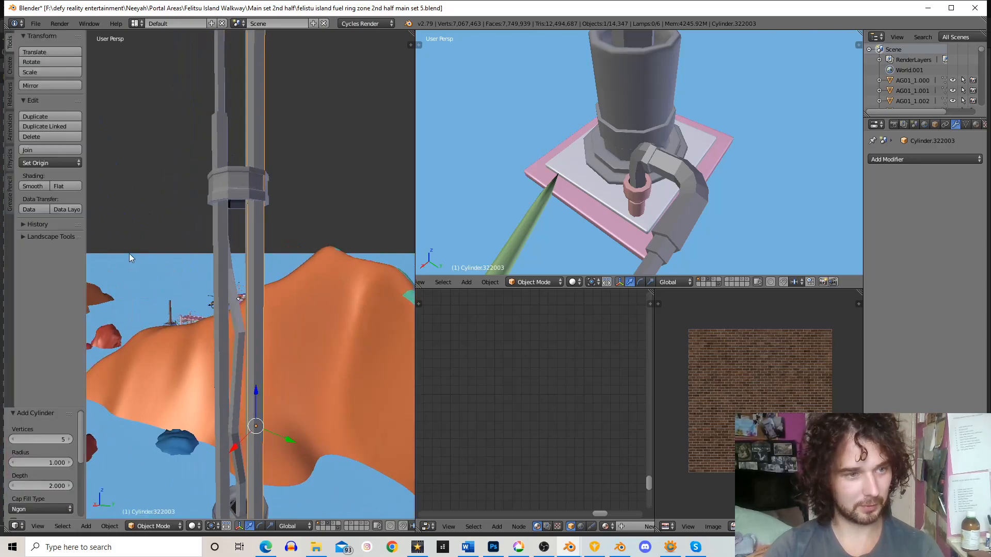
pyautogui.click(30, 187)
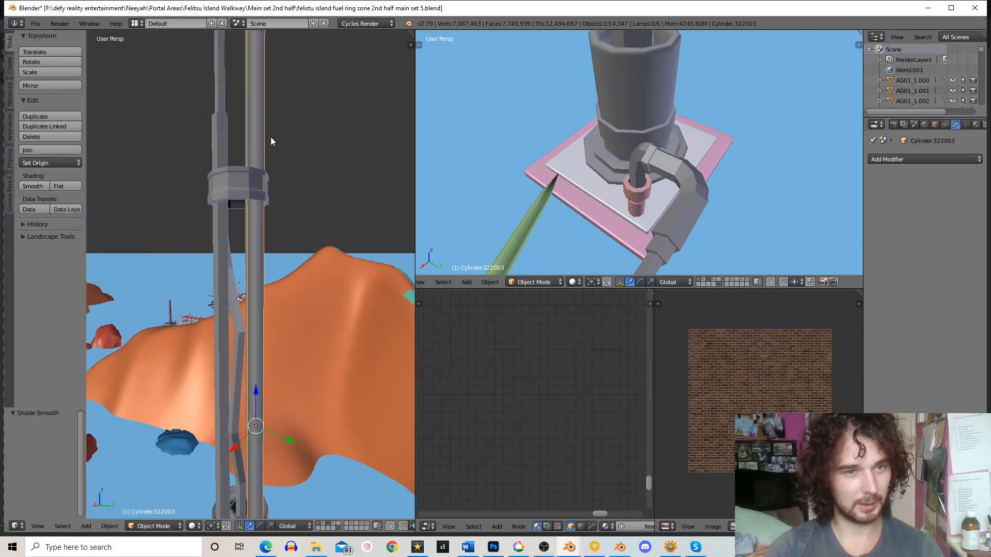
pyautogui.click(884, 160)
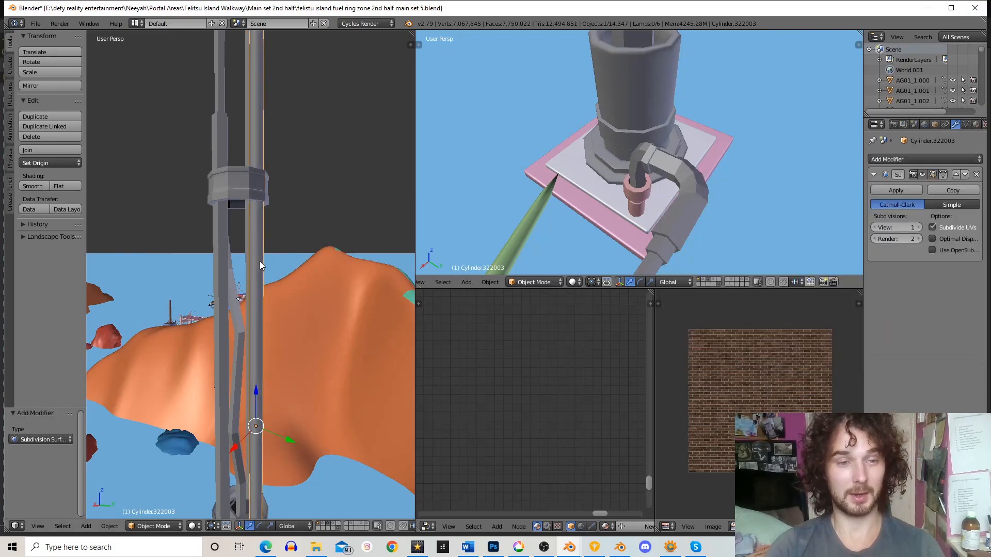
# - Add 26 evenly spaced loop cuts along the antenna pole's long lower section in Edit Mode
pyautogui.scroll(-3, 259, 261)
pyautogui.keyDown('shift'); pyautogui.moveTo(277, 371); pyautogui.dragTo(287, 335, button='middle'); pyautogui.keyUp('shift')
pyautogui.scroll(1, 287, 339)
pyautogui.press('Tab')
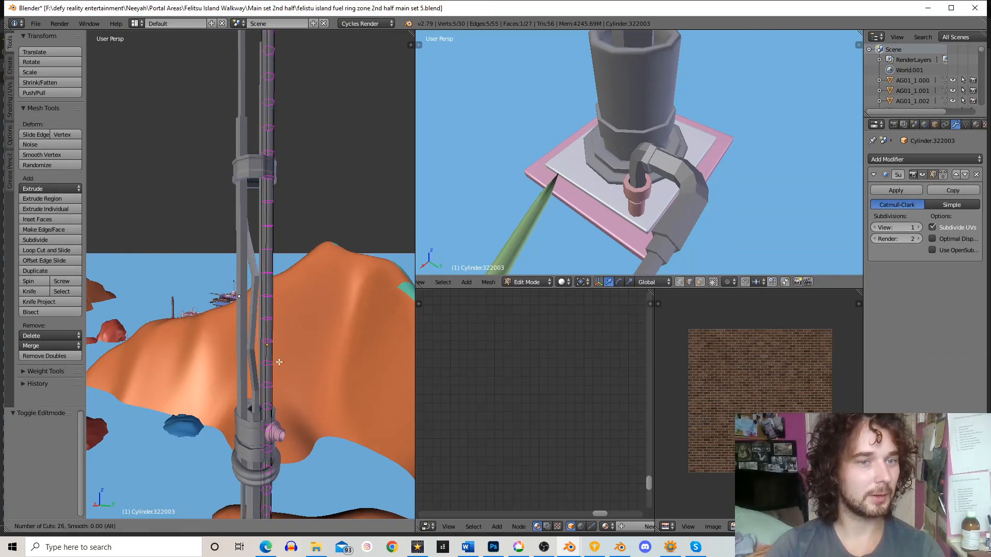
pyautogui.click(279, 362)
pyautogui.rightClick(278, 362)
# - Add 7 centred loop cuts to the pole segment just below the joint where the pole narrows
pyautogui.scroll(-4, 280, 310)
pyautogui.keyDown('shift'); pyautogui.moveTo(280, 141); pyautogui.dragTo(301, 212, button='middle'); pyautogui.keyUp('shift')
pyautogui.scroll(4, 257, 296)
pyautogui.scroll(1, 267, 280)
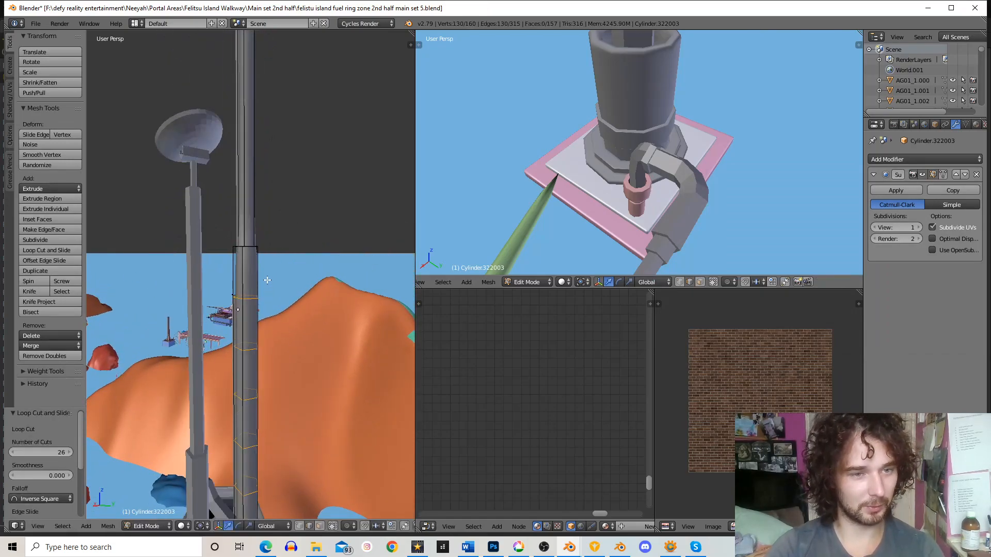
pyautogui.click(266, 279)
pyautogui.rightClick(266, 279)
# - Extrude the band of faces just below the pole's narrowing joint and scale it outward by 1.551 to form a collar
pyautogui.scroll(3, 266, 279)
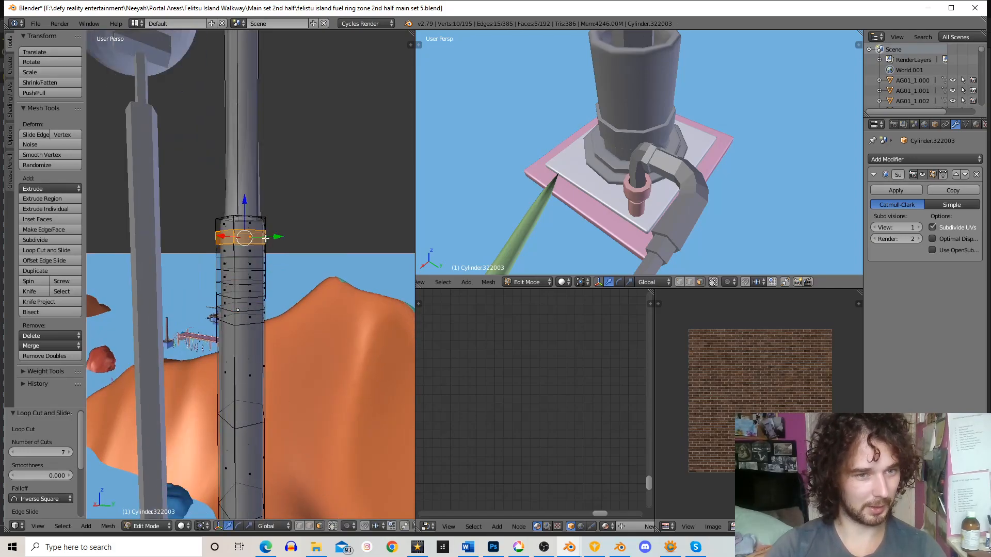
pyautogui.press('s')
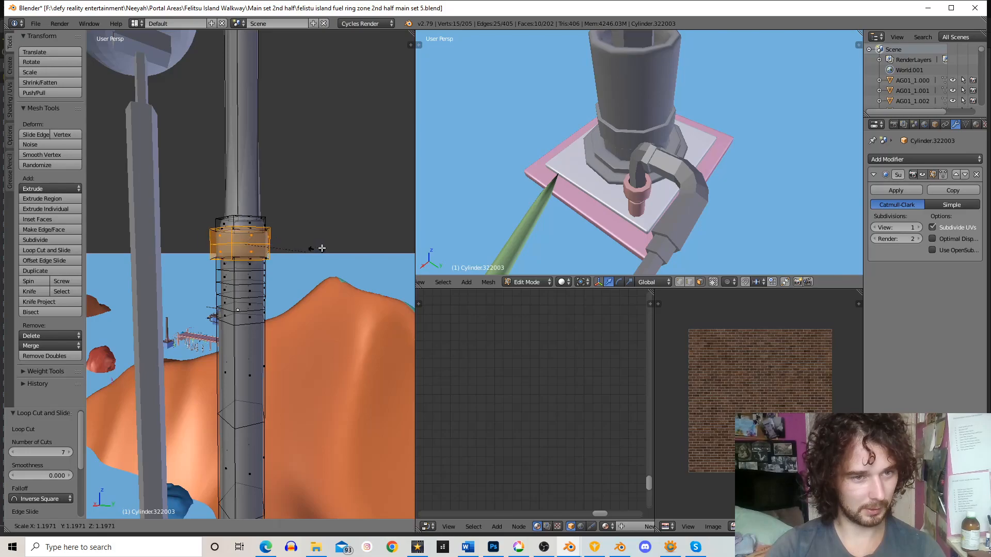
pyautogui.click(327, 245)
# - Add single supporting edge loops around the pole's collar, including ones close to its upper and lower edges
pyautogui.click(288, 233)
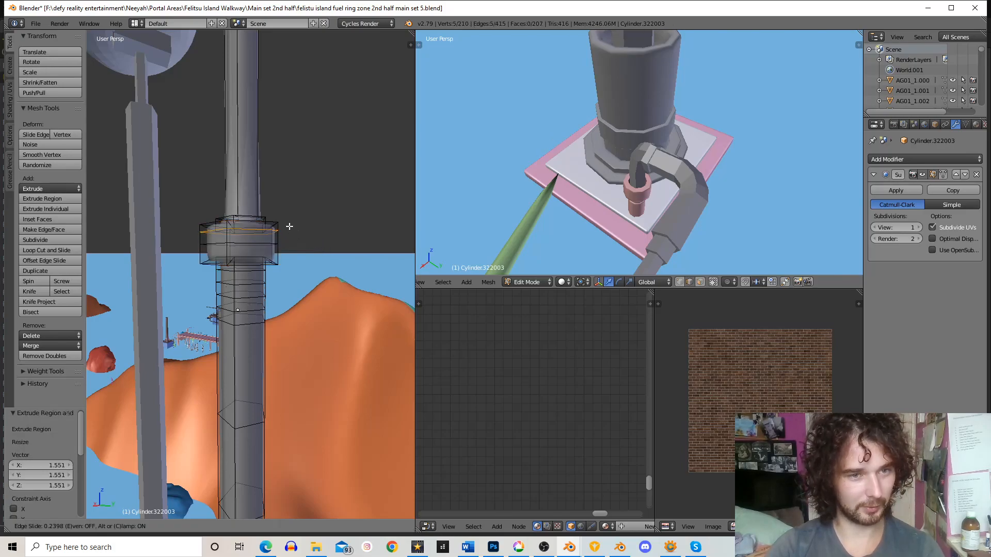
pyautogui.click(282, 244)
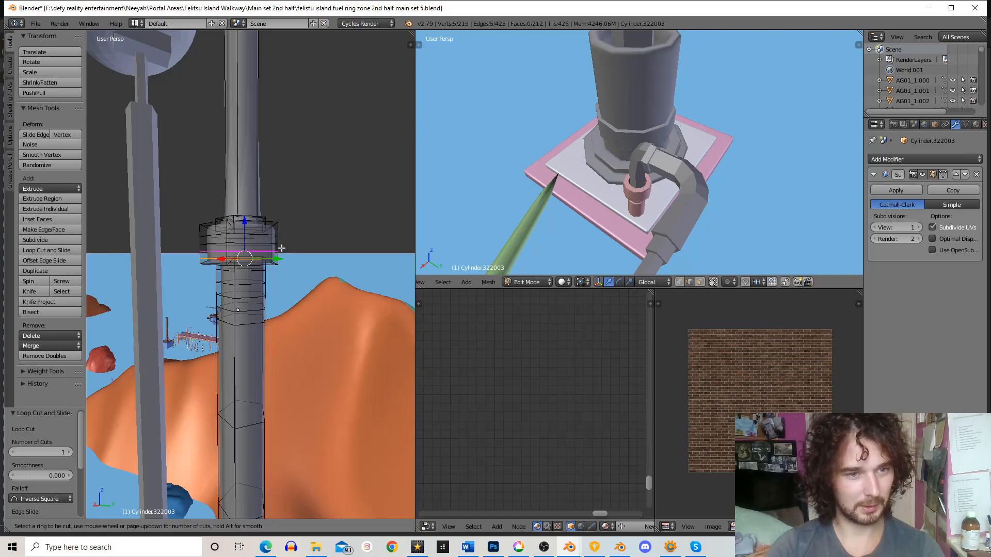
pyautogui.click(281, 248)
pyautogui.moveTo(274, 271); pyautogui.dragTo(275, 253, button='middle')
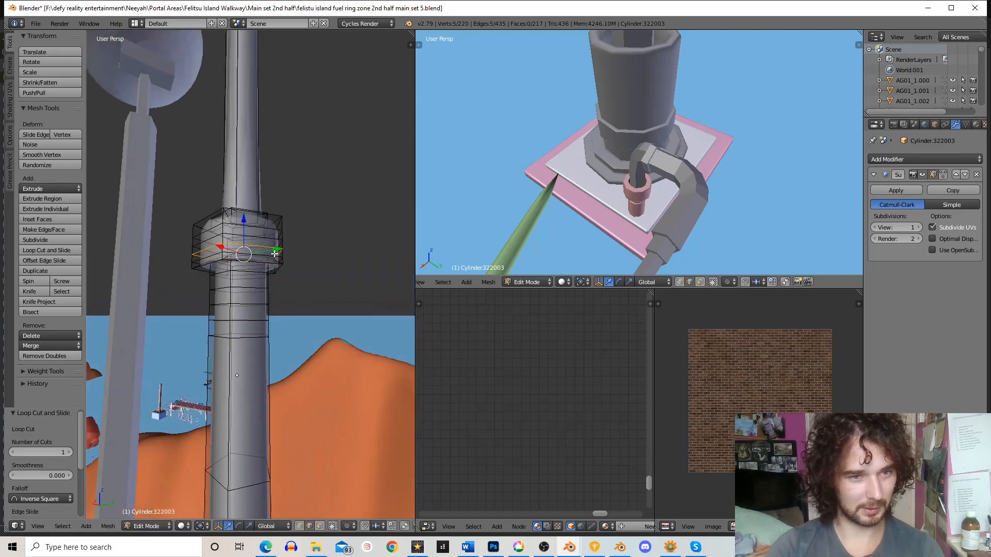
# - Extrude the band of faces around the middle of the pole's collar and scale it inward to about 0.90 to form a groove
pyautogui.click(266, 268)
pyautogui.click(266, 268)
pyautogui.moveTo(266, 268); pyautogui.dragTo(291, 260, button='middle')
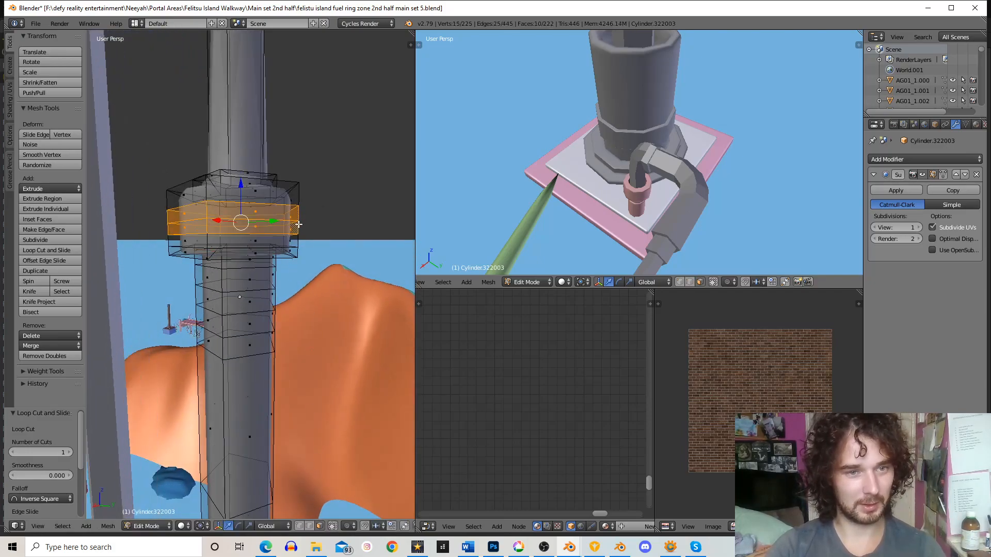
pyautogui.press('s')
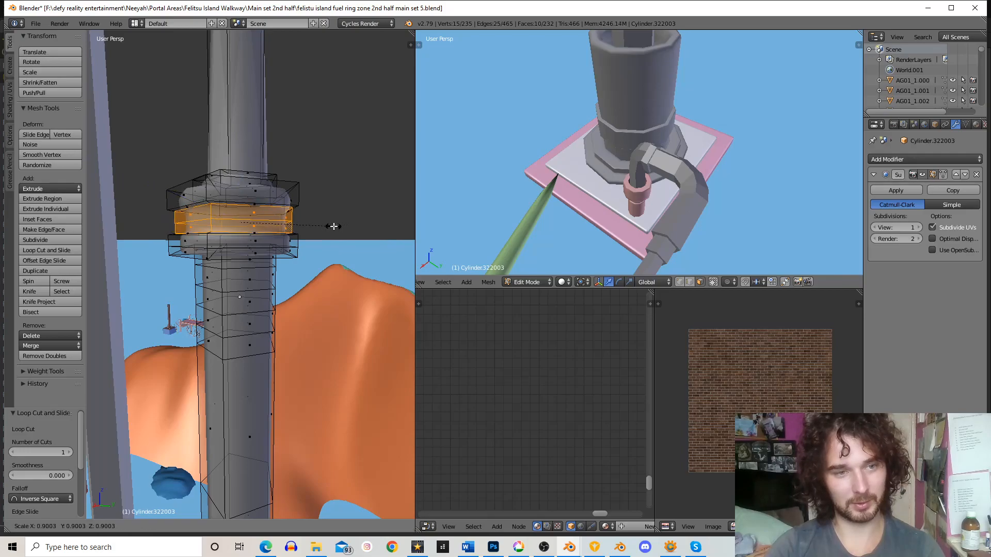
pyautogui.click(333, 226)
# - Add single supporting edge loops on both sides of the collar groove's edges, then leave Edit Mode
pyautogui.click(306, 199)
pyautogui.click(305, 240)
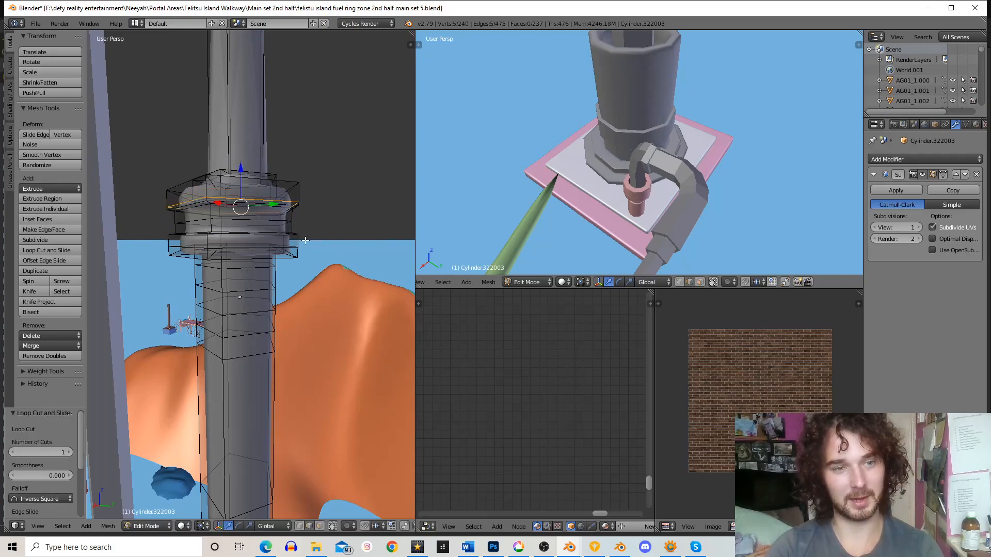
pyautogui.click(305, 242)
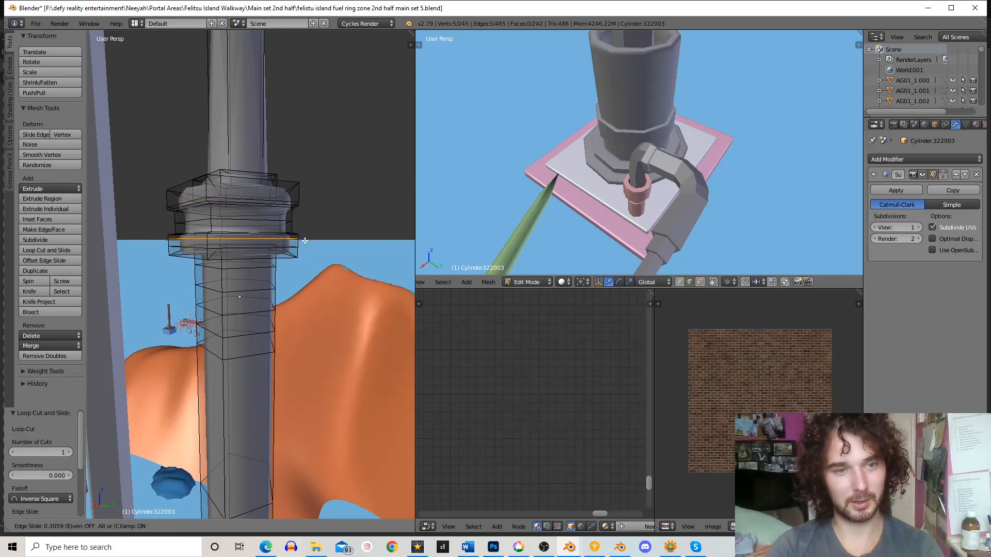
pyautogui.click(299, 214)
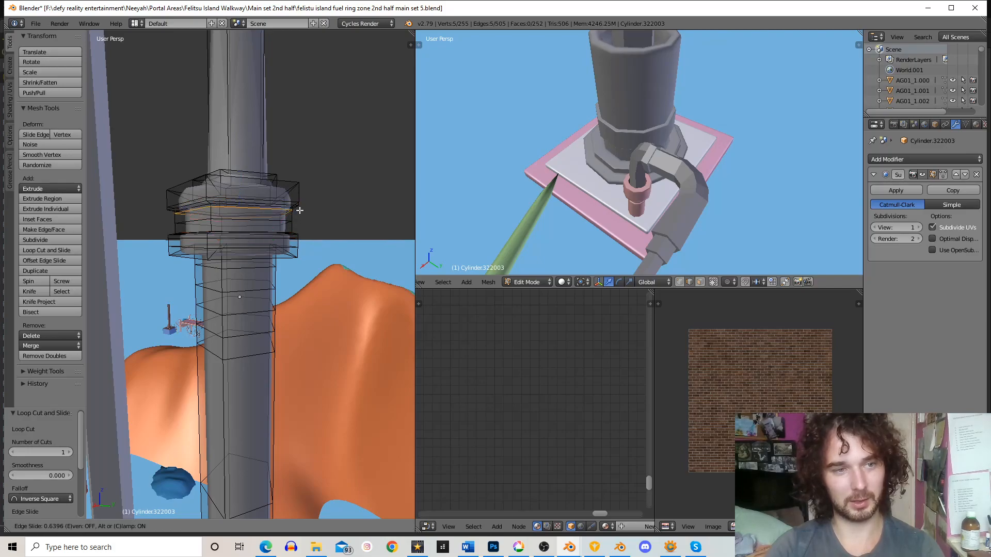
pyautogui.click(298, 212)
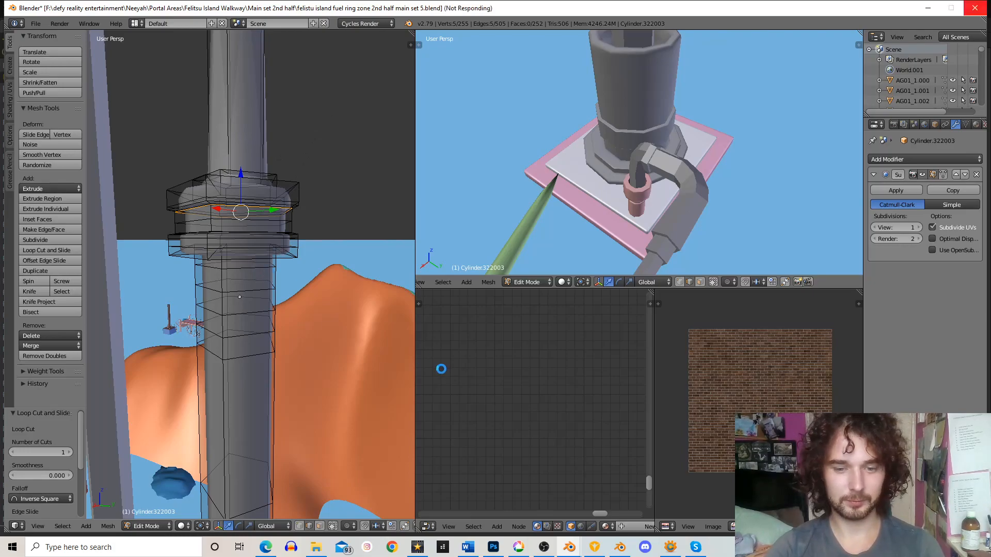
pyautogui.press('Tab')
pyautogui.scroll(-9, 234, 271)
pyautogui.scroll(6, 266, 274)
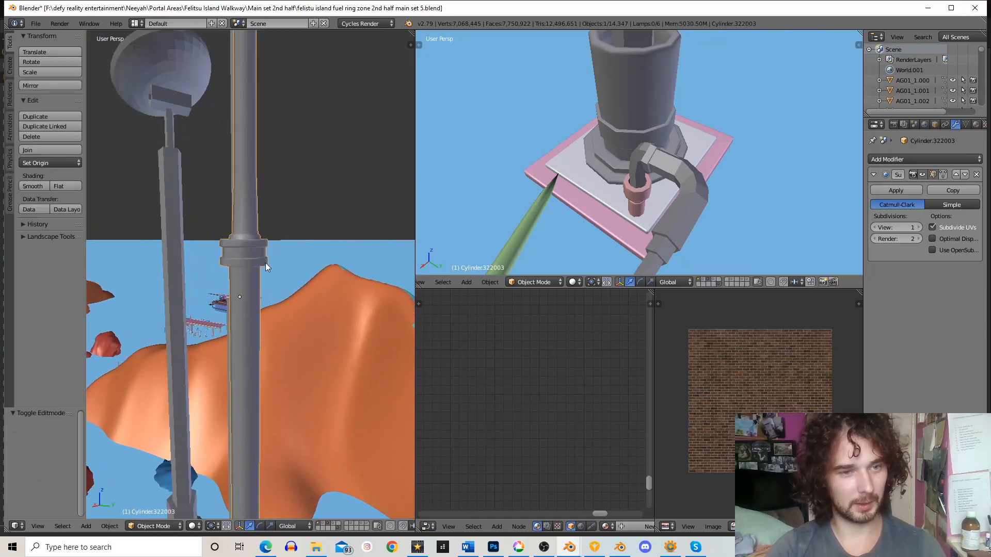
# - Add 18 evenly spaced loop cuts along the pole section above the collar, plus a single supporting loop near the collar
pyautogui.press('Tab')
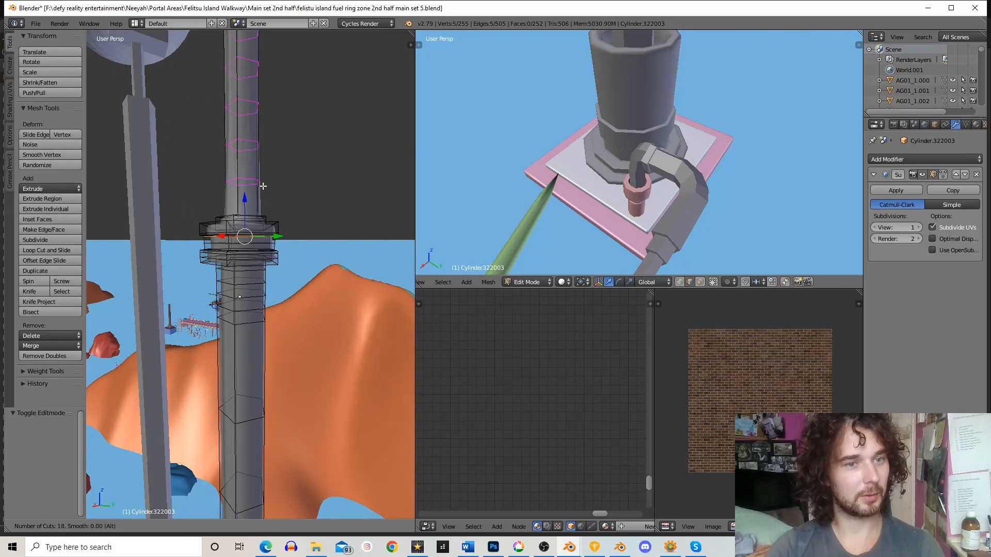
pyautogui.click(264, 186)
pyautogui.scroll(-5, 261, 217)
pyautogui.scroll(3, 261, 234)
pyautogui.hotkey('ctrl', 'r')
pyautogui.click(264, 234)
pyautogui.press('Tab')
pyautogui.scroll(-6, 279, 226)
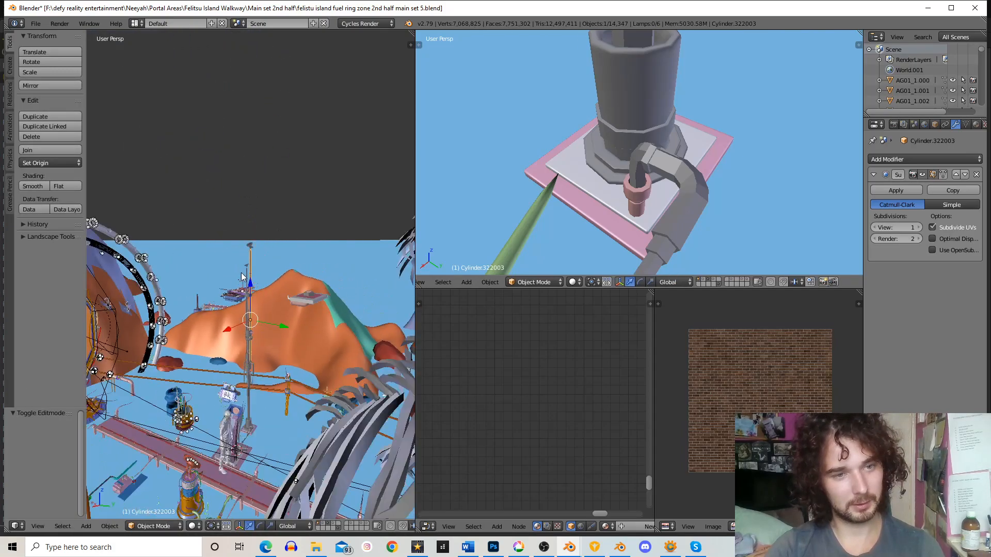
# - Add a single loop close to the pole section's upper end and 10 loop cuts along the thin mast below the dish
pyautogui.scroll(10, 265, 285)
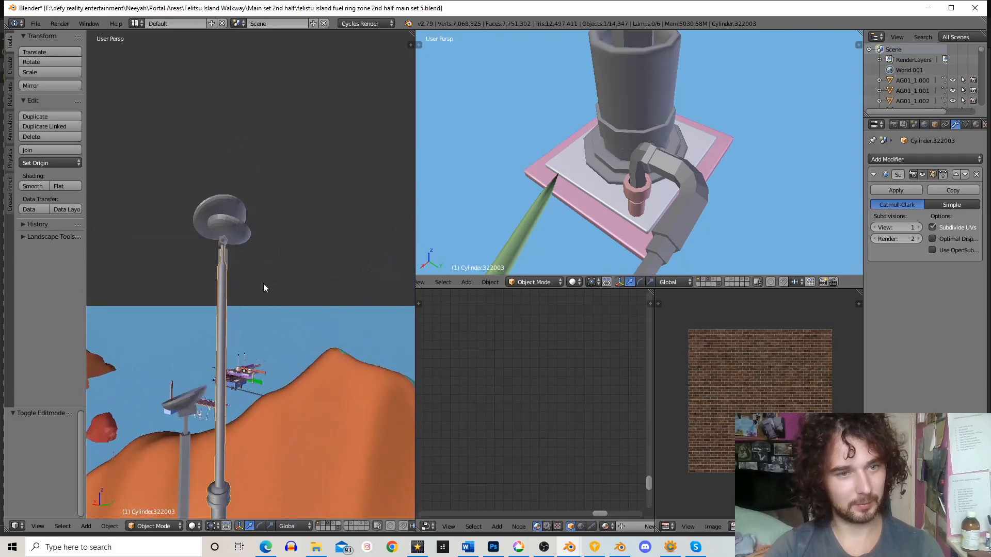
pyautogui.press('Tab')
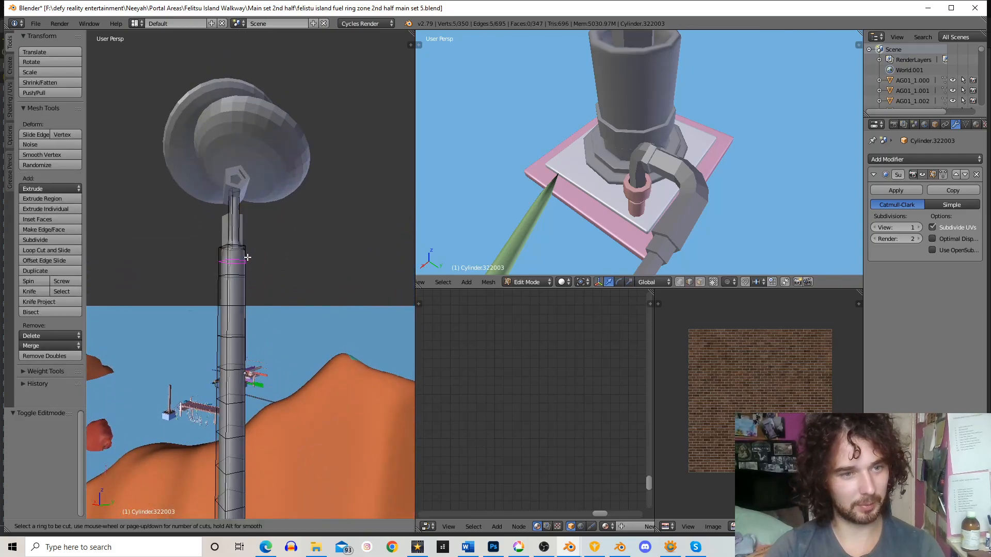
pyautogui.click(248, 249)
pyautogui.hotkey('ctrl', 'r')
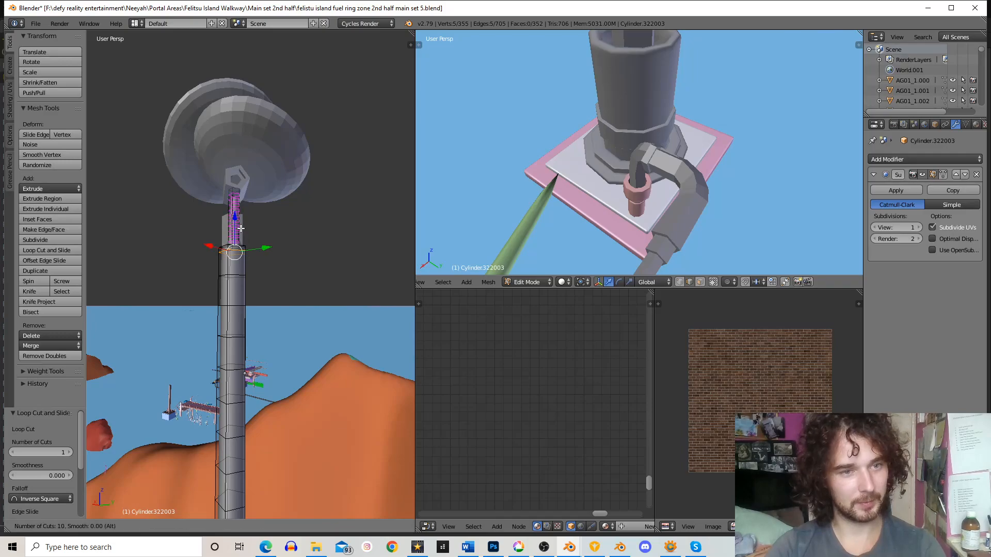
pyautogui.press('Tab')
# - Move the standing human figure along the walkway so that it stands beside the control console
pyautogui.scroll(-8, 283, 239)
pyautogui.keyDown('shift'); pyautogui.moveTo(282, 240); pyautogui.dragTo(268, 107, button='middle'); pyautogui.keyUp('shift')
pyautogui.moveTo(279, 217); pyautogui.dragTo(220, 224, button='middle')
pyautogui.scroll(2, 301, 191)
pyautogui.scroll(-2, 296, 286)
pyautogui.scroll(-2, 304, 225)
pyautogui.press('t')
pyautogui.scroll(-4, 287, 309)
pyautogui.scroll(3, 220, 224)
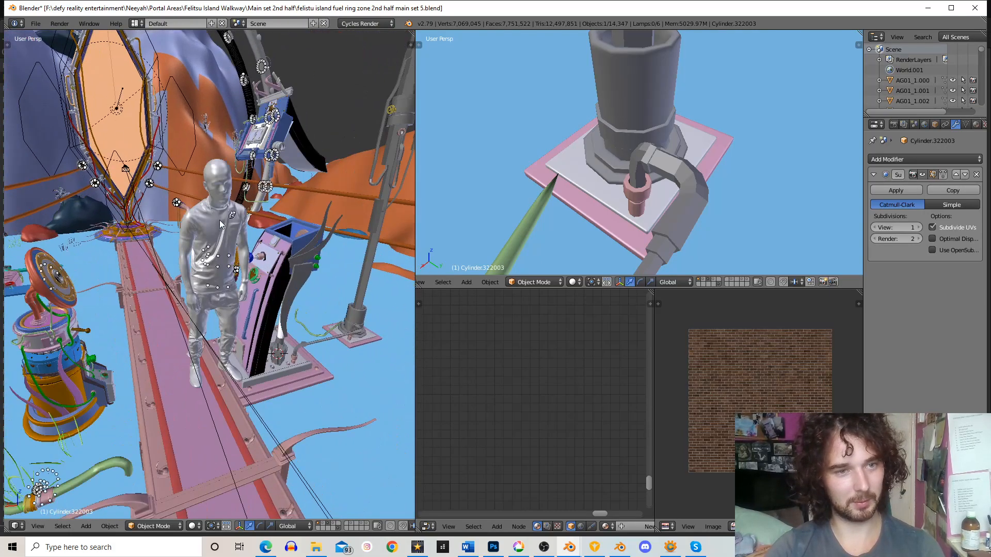
pyautogui.rightClick(227, 189)
pyautogui.moveTo(227, 189); pyautogui.dragTo(269, 246, button='middle')
pyautogui.scroll(3, 271, 251)
pyautogui.scroll(1, 208, 244)
pyautogui.scroll(1, 264, 234)
pyautogui.scroll(-2, 256, 234)
pyautogui.press('g')
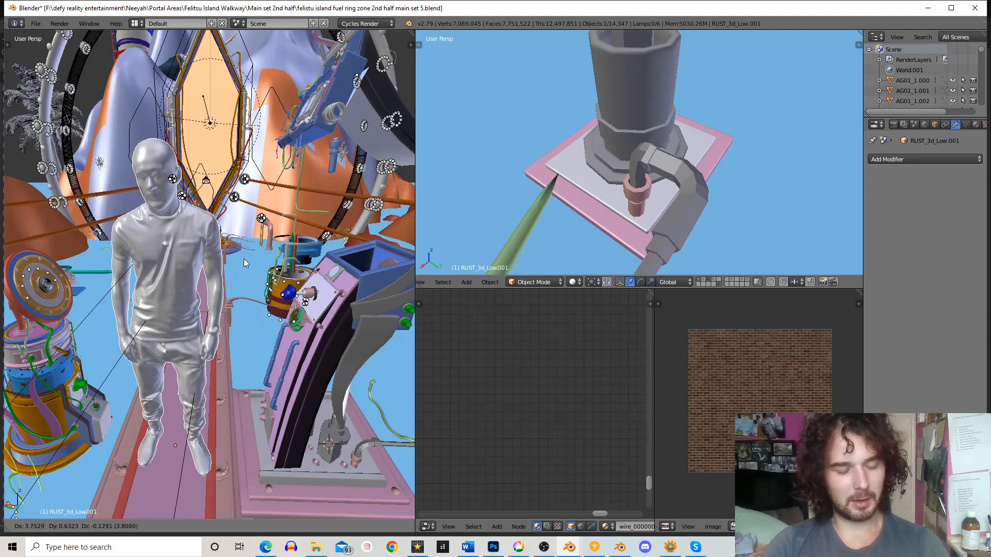
pyautogui.click(245, 259)
# - Examine the human figure's scale and position against the console, portal ring and surrounding machinery from several angles
pyautogui.scroll(-2, 241, 263)
pyautogui.moveTo(240, 263); pyautogui.dragTo(248, 227, button='middle')
pyautogui.scroll(4, 248, 227)
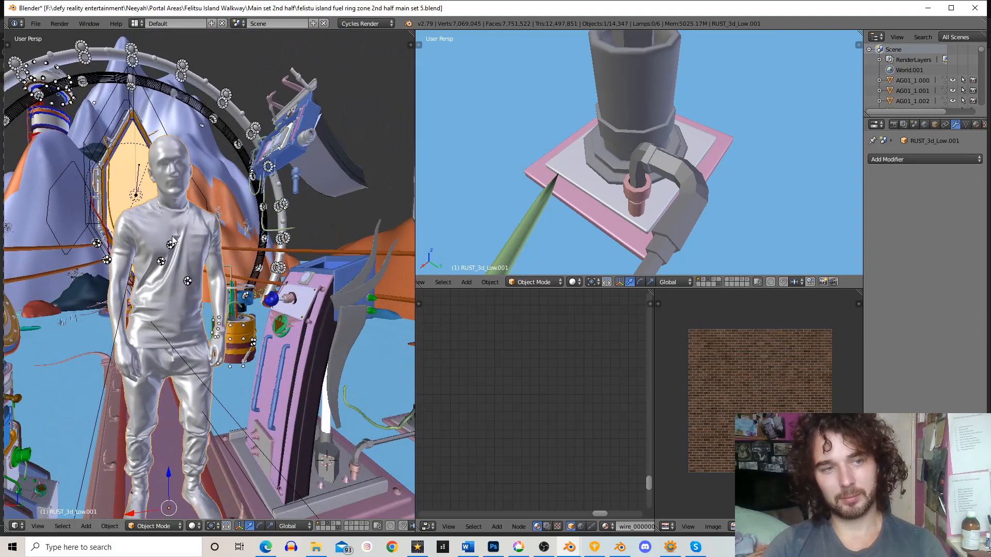
pyautogui.moveTo(172, 235); pyautogui.dragTo(212, 230, button='middle')
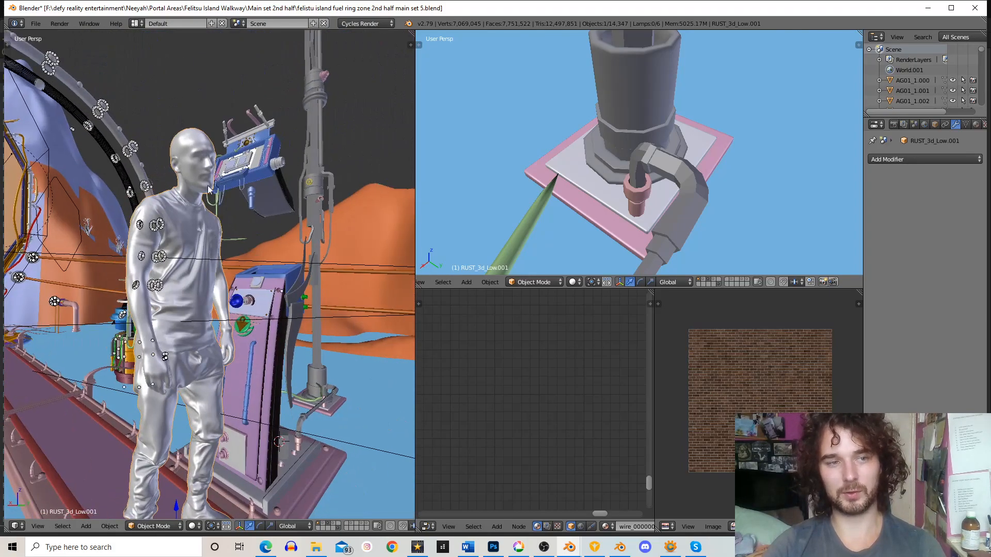
pyautogui.moveTo(195, 255); pyautogui.dragTo(246, 294, button='middle')
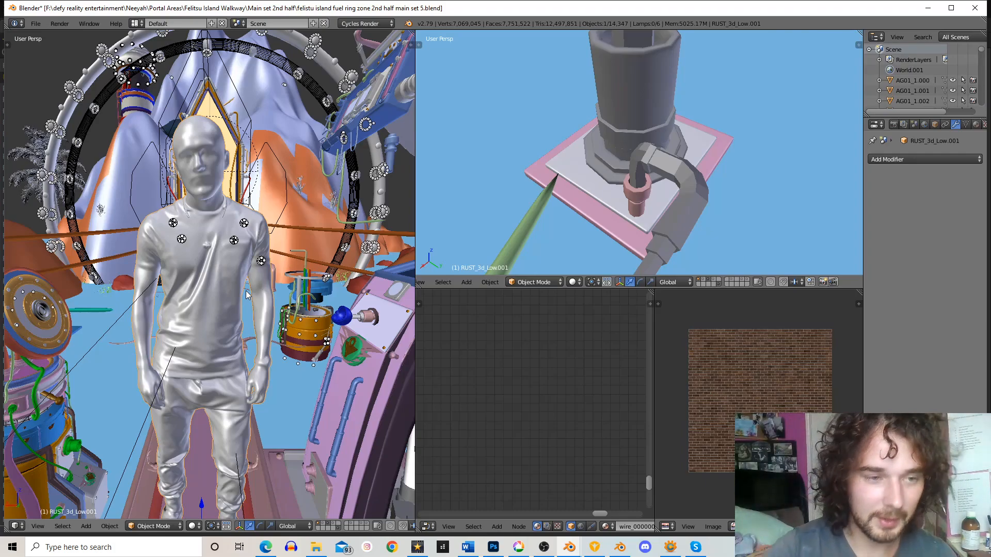
pyautogui.scroll(5, 199, 339)
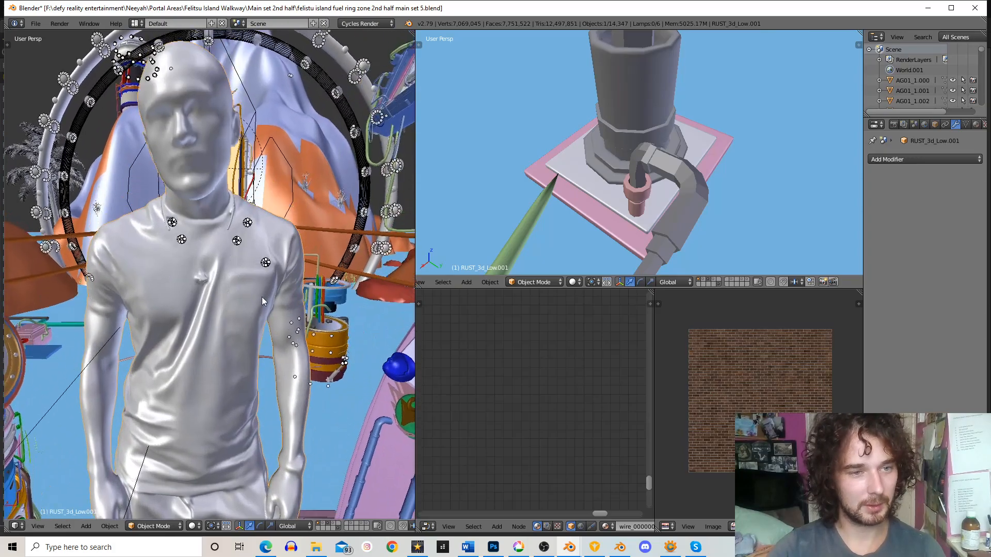
pyautogui.moveTo(279, 349); pyautogui.dragTo(306, 305, button='middle')
pyautogui.scroll(2, 298, 274)
pyautogui.scroll(-1, 304, 325)
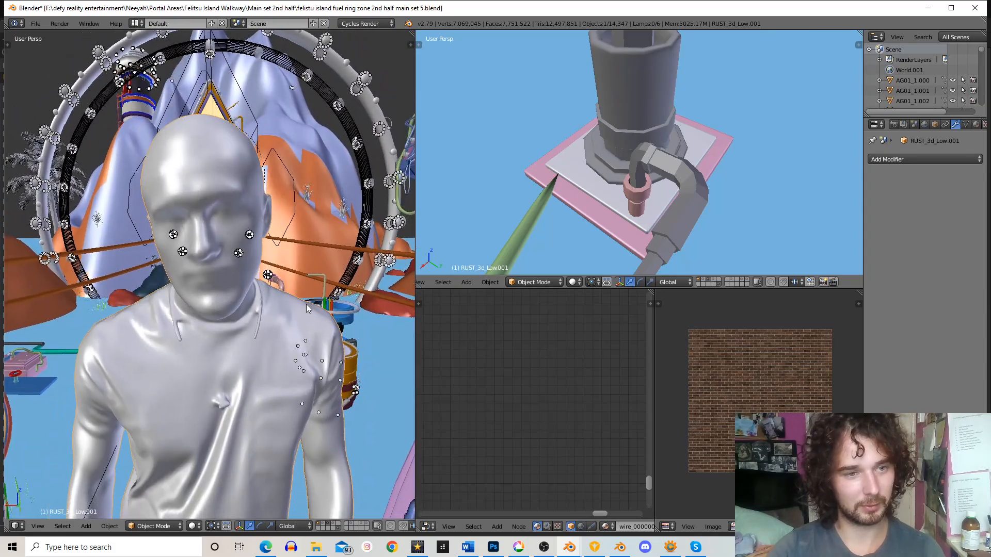
pyautogui.scroll(-10, 305, 305)
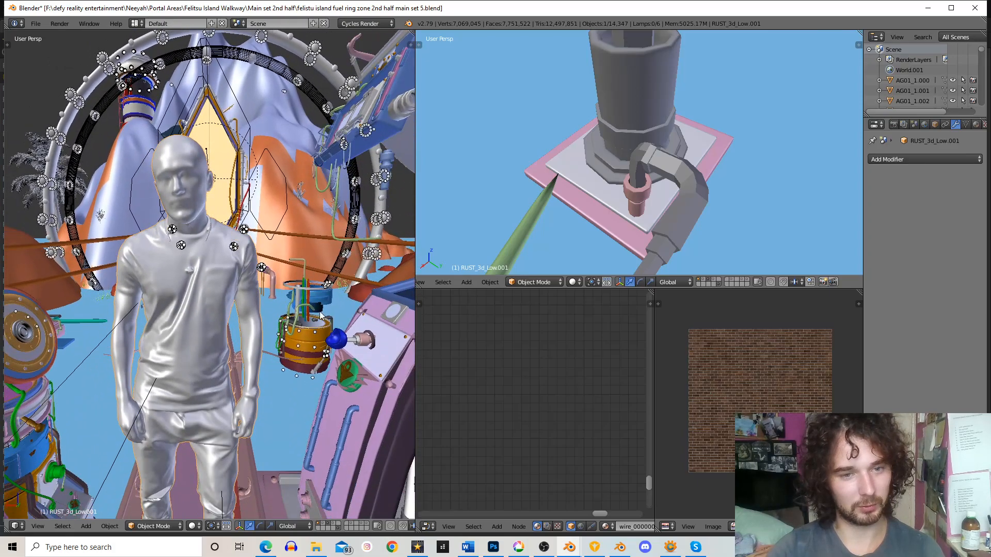
pyautogui.scroll(3, 329, 306)
pyautogui.moveTo(328, 306); pyautogui.dragTo(255, 292, button='middle')
pyautogui.moveTo(272, 274); pyautogui.dragTo(187, 323, button='middle')
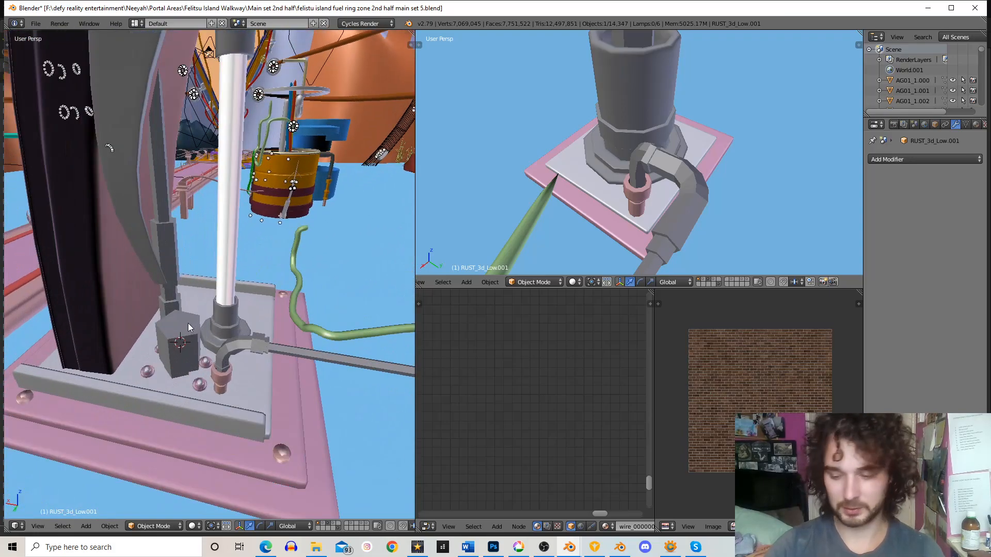
# - Scale down the dark five-sided block between the four bolts on the console's base plate
pyautogui.rightClick(188, 323)
pyautogui.press('KP_0')
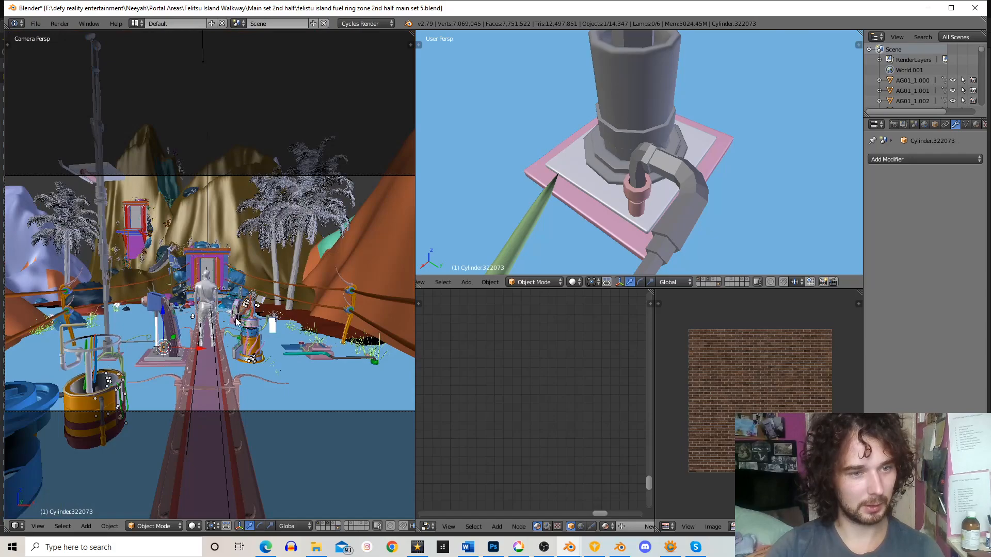
pyautogui.press('KP_Decimal')
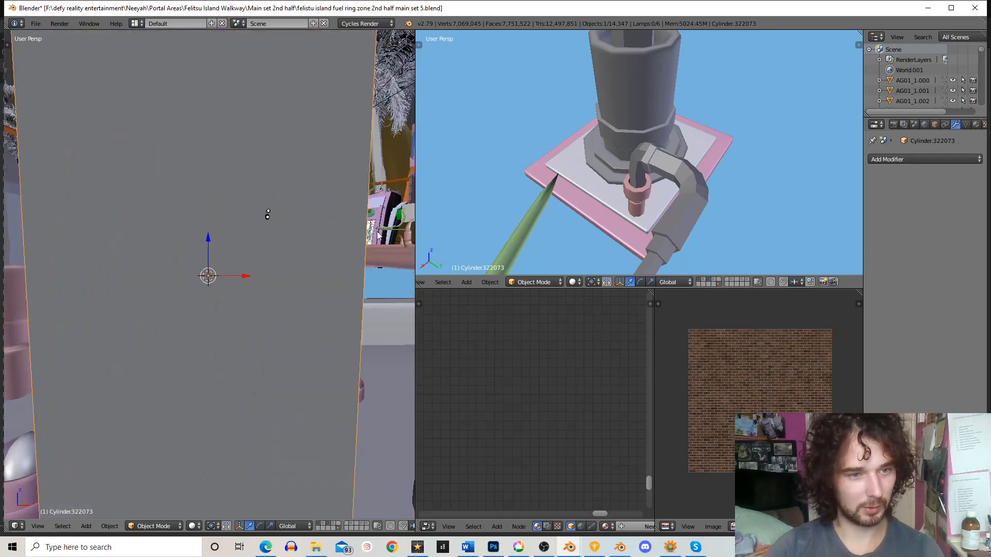
pyautogui.scroll(-6, 267, 215)
pyautogui.moveTo(290, 248); pyautogui.dragTo(281, 277, button='middle')
pyautogui.press('s')
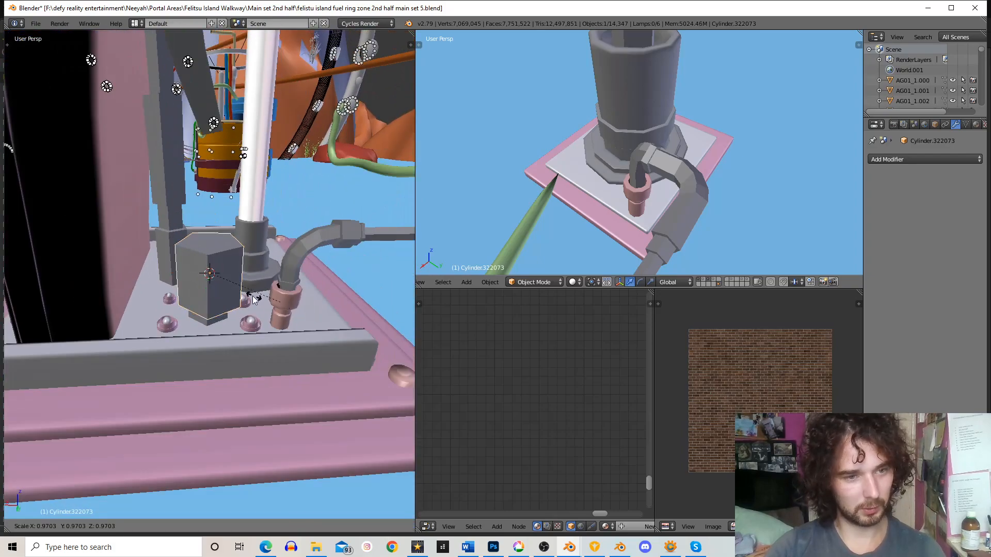
pyautogui.click(246, 263)
pyautogui.scroll(3, 246, 262)
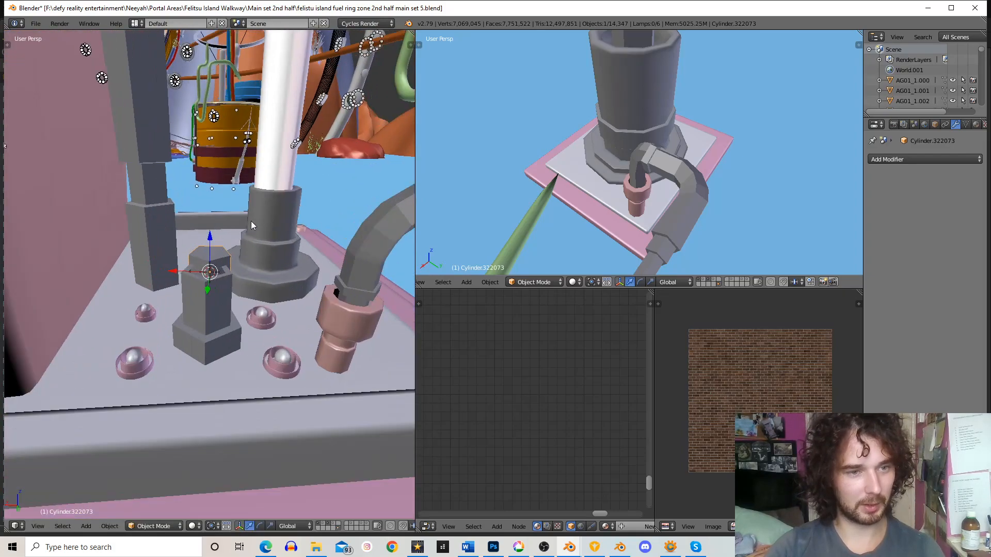
pyautogui.moveTo(251, 221); pyautogui.dragTo(245, 282, button='middle')
pyautogui.scroll(1, 245, 283)
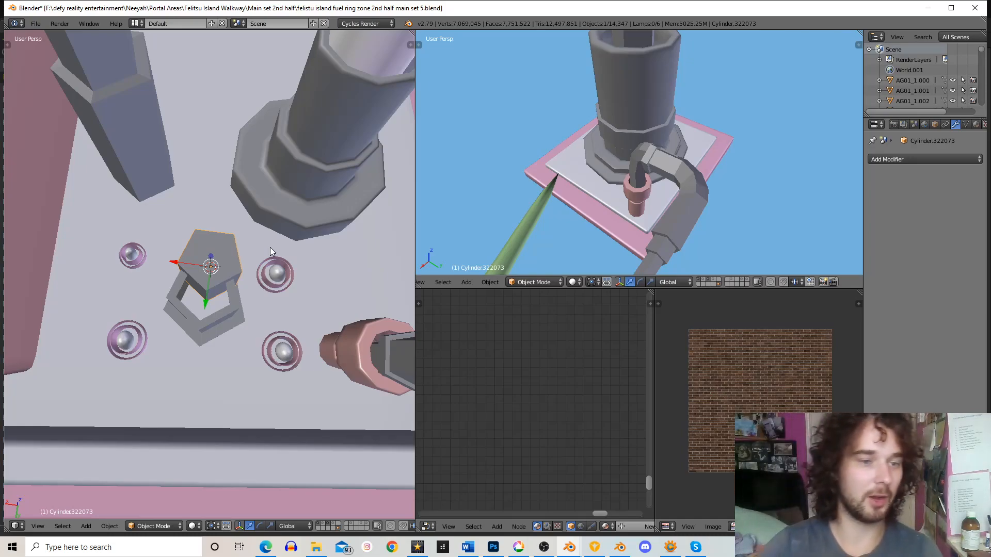
# - Rotate the ball-ended lever of the radar dish machine about the global Z axis to swing it to the opposite side
pyautogui.scroll(-10, 270, 247)
pyautogui.moveTo(252, 270); pyautogui.dragTo(306, 183, button='middle')
pyautogui.moveTo(233, 238)
pyautogui.mouseDown(button='middle')
pyautogui.moveTo(184, 233)
pyautogui.moveTo(204, 253)
pyautogui.moveTo(197, 213)
pyautogui.moveTo(193, 237)
pyautogui.moveTo(244, 245)
pyautogui.moveTo(206, 215)
pyautogui.moveTo(210, 227)
pyautogui.moveTo(228, 215)
pyautogui.moveTo(226, 230)
pyautogui.mouseUp(button='middle')
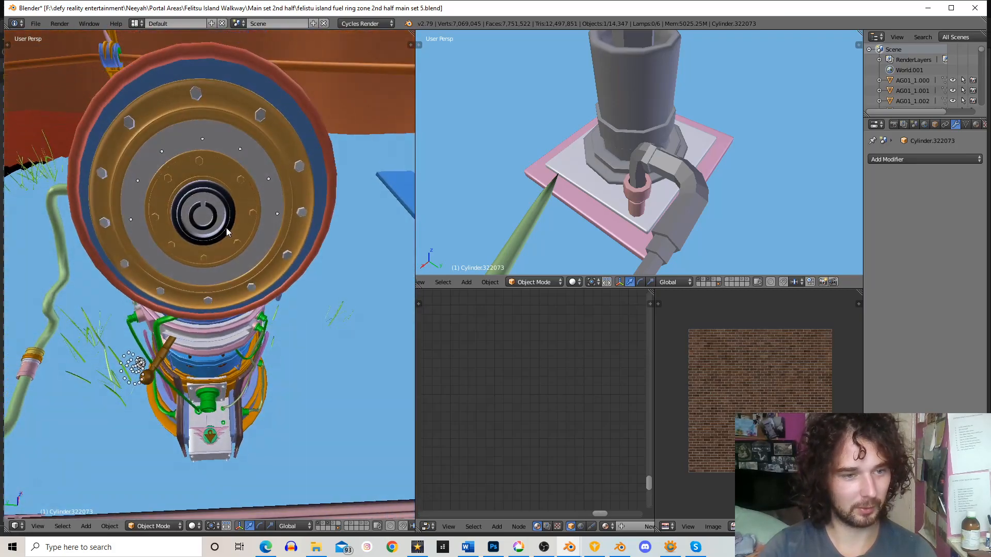
pyautogui.rightClick(160, 363)
pyautogui.scroll(-6, 233, 365)
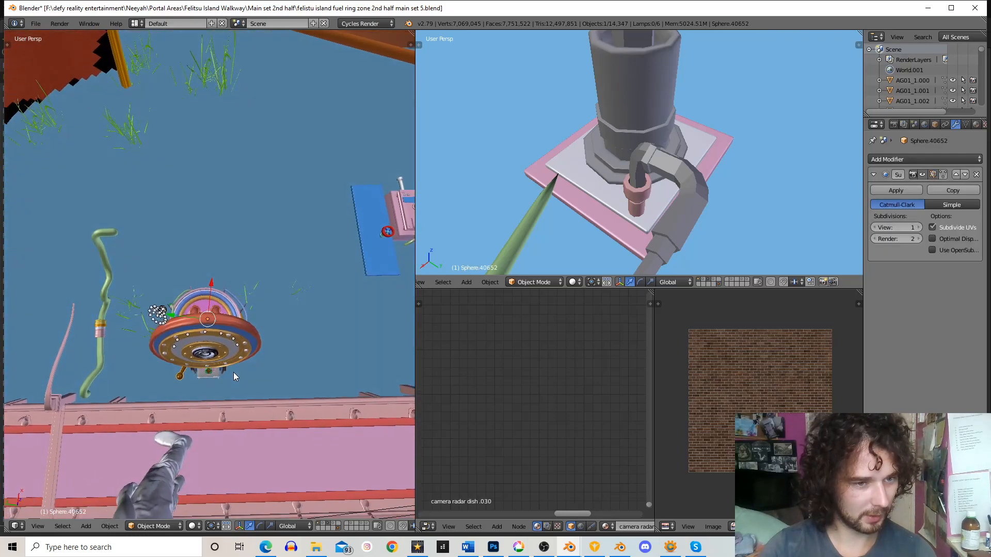
pyautogui.scroll(5, 204, 322)
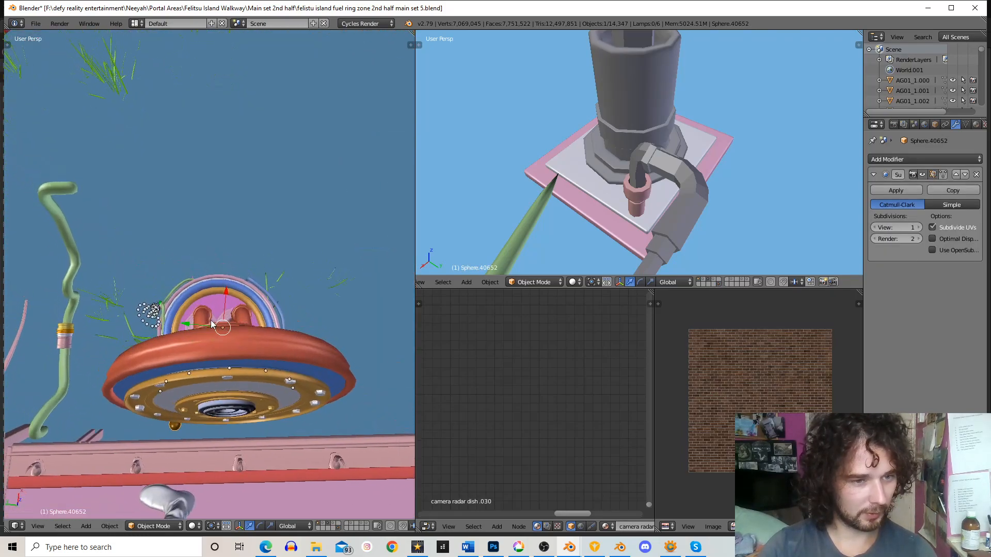
pyautogui.moveTo(262, 340); pyautogui.dragTo(291, 325, button='middle')
pyautogui.press('r')
pyautogui.press('z')
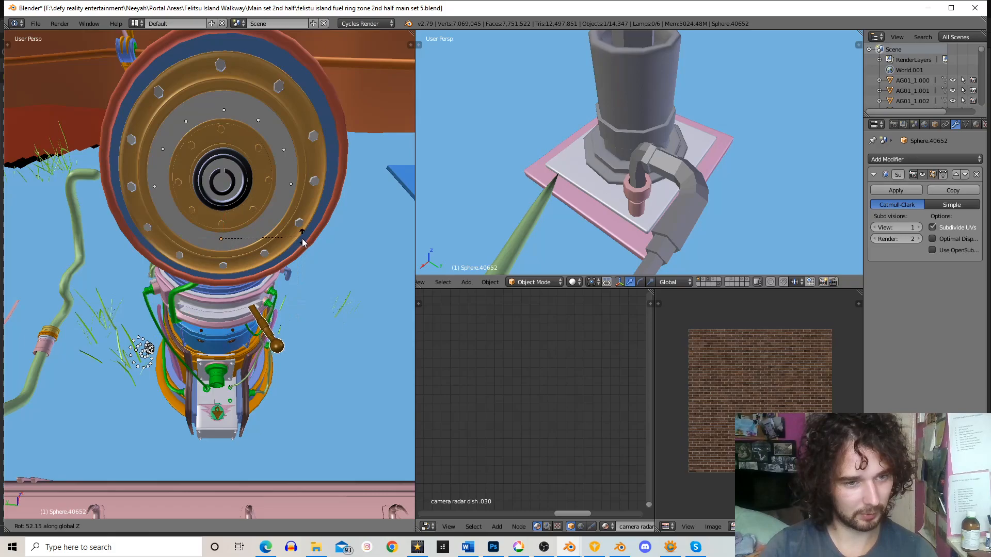
pyautogui.click(287, 291)
# - Examine the control console's front and open upper compartment, and its placement between the walkway and the antenna tower
pyautogui.scroll(-7, 272, 300)
pyautogui.moveTo(270, 299); pyautogui.dragTo(191, 247, button='middle')
pyautogui.scroll(4, 263, 274)
pyautogui.scroll(2, 206, 227)
pyautogui.keyDown('shift'); pyautogui.moveTo(225, 196); pyautogui.dragTo(249, 302, button='middle'); pyautogui.keyUp('shift')
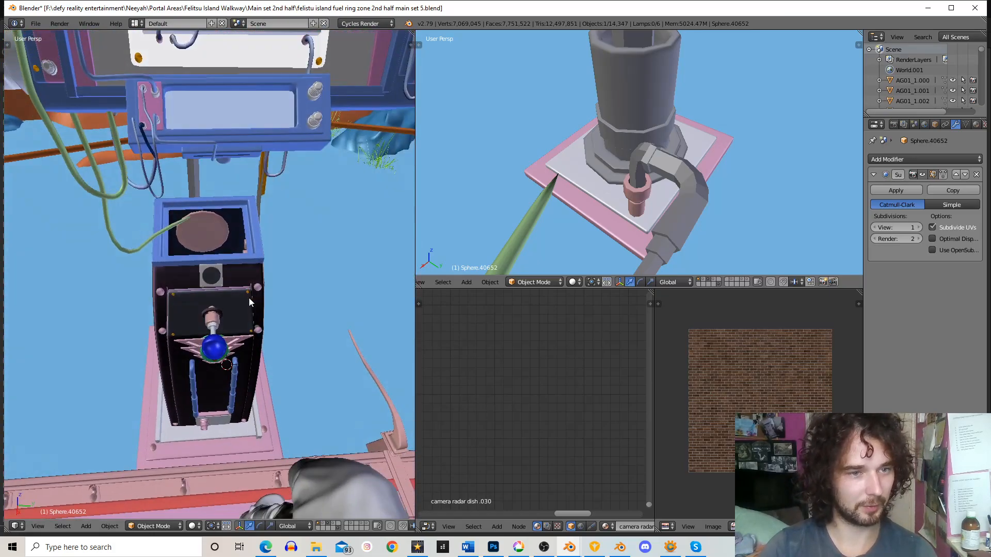
pyautogui.moveTo(238, 225); pyautogui.dragTo(224, 277, button='middle')
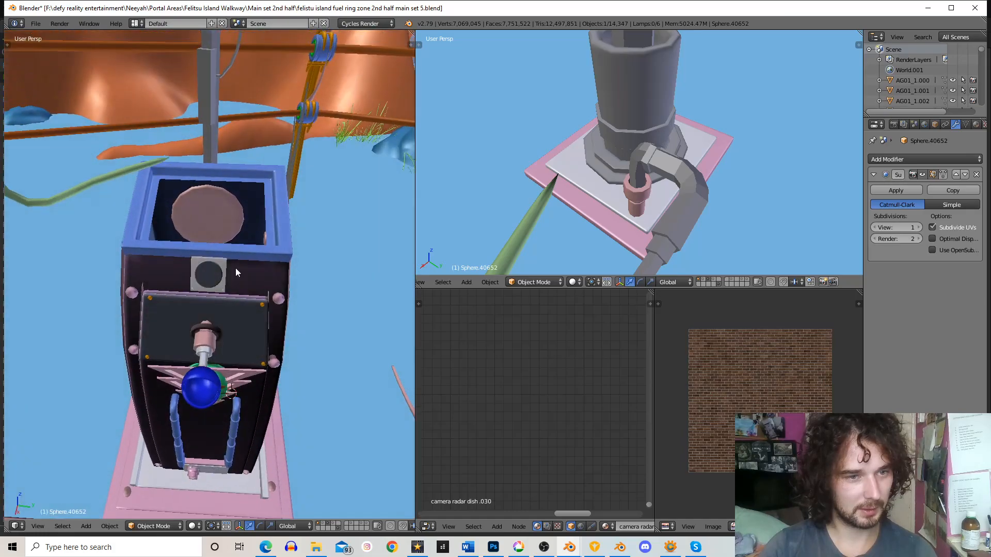
pyautogui.moveTo(199, 401); pyautogui.dragTo(174, 265, button='middle')
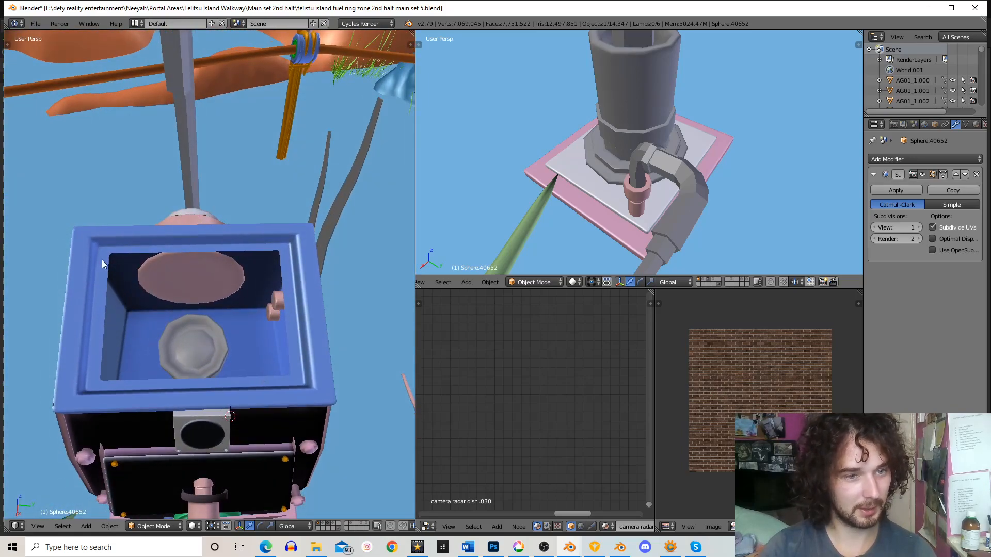
pyautogui.moveTo(229, 330); pyautogui.dragTo(181, 263, button='middle')
pyautogui.scroll(-8, 256, 333)
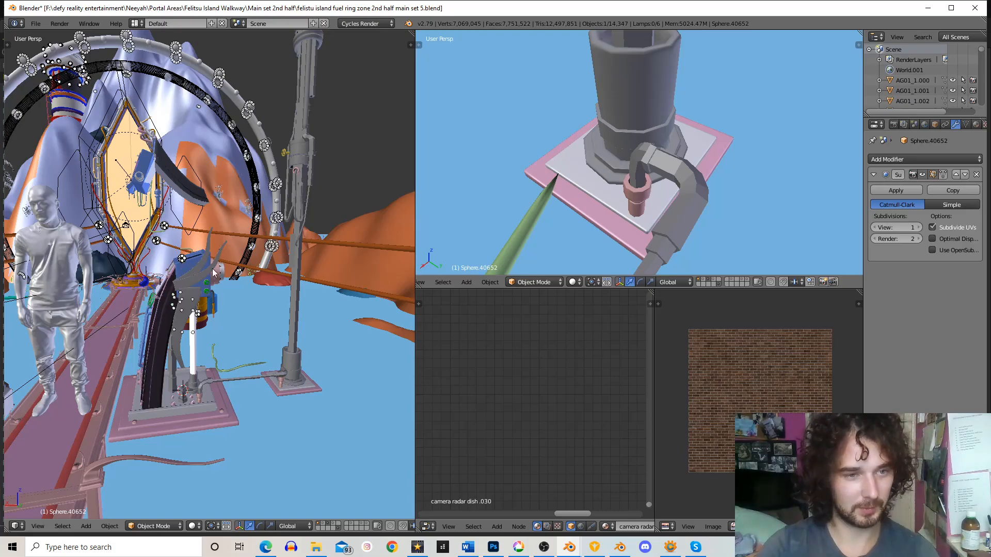
pyautogui.scroll(-3, 213, 272)
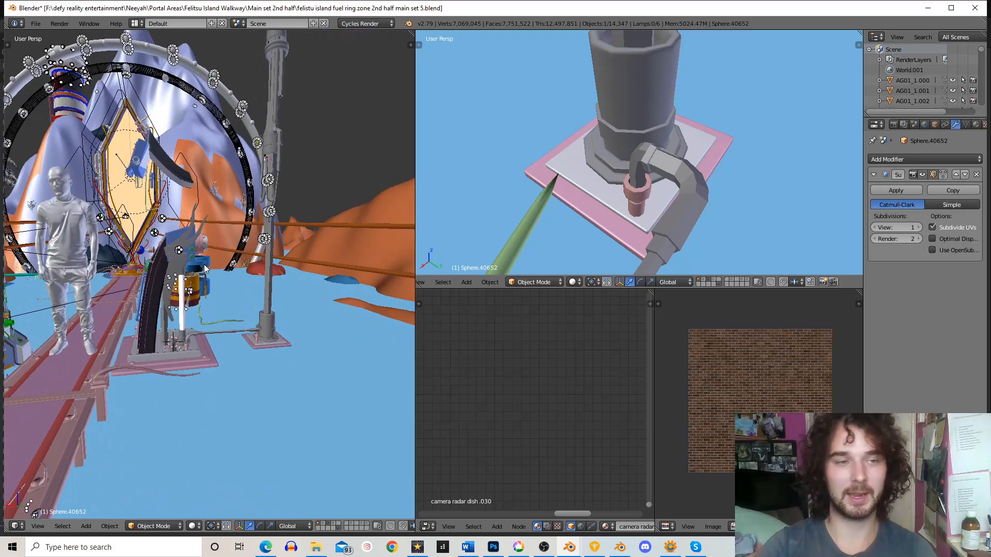
# - Move the small five-sided block along the global Y axis over the hollow socket between the bolts on the console's base plate
pyautogui.scroll(5, 201, 279)
pyautogui.scroll(3, 190, 295)
pyautogui.keyDown('shift'); pyautogui.moveTo(111, 370); pyautogui.dragTo(153, 346, button='middle'); pyautogui.keyUp('shift')
pyautogui.scroll(3, 160, 361)
pyautogui.keyDown('shift'); pyautogui.moveTo(157, 385); pyautogui.dragTo(248, 342, button='middle'); pyautogui.keyUp('shift')
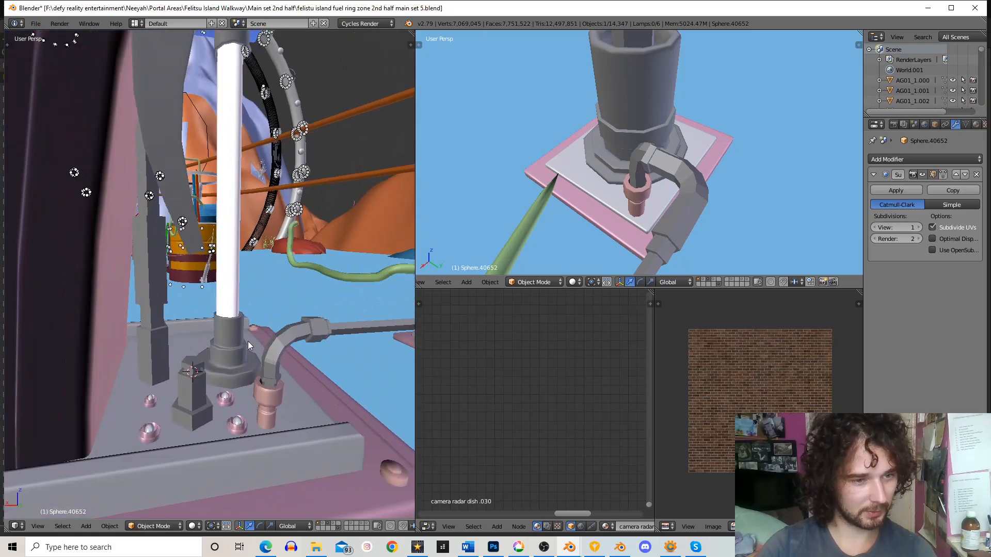
pyautogui.rightClick(205, 349)
pyautogui.press('KP_Decimal')
pyautogui.moveTo(318, 272); pyautogui.dragTo(276, 296, button='middle')
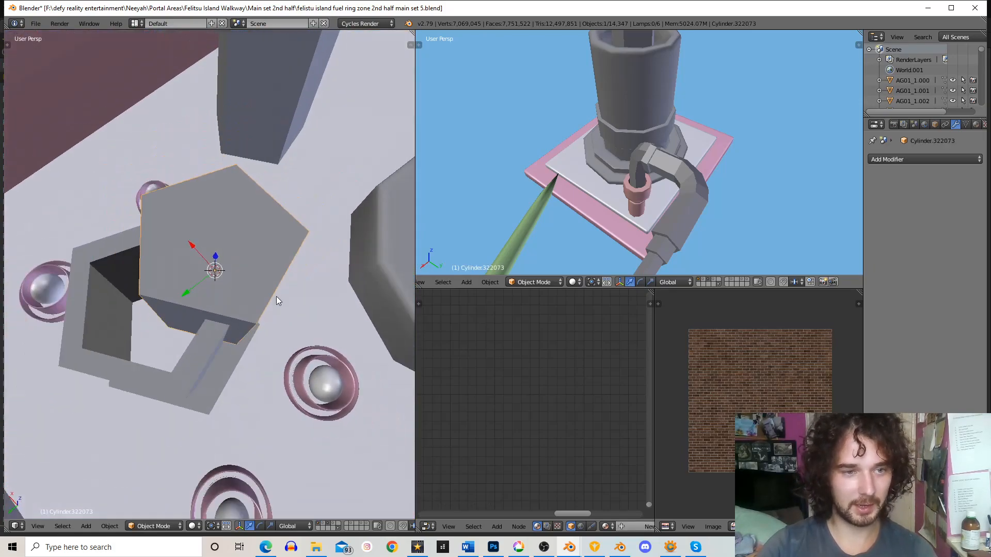
pyautogui.scroll(-5, 284, 287)
pyautogui.press('g')
pyautogui.press('x')
pyautogui.rightClick(277, 283)
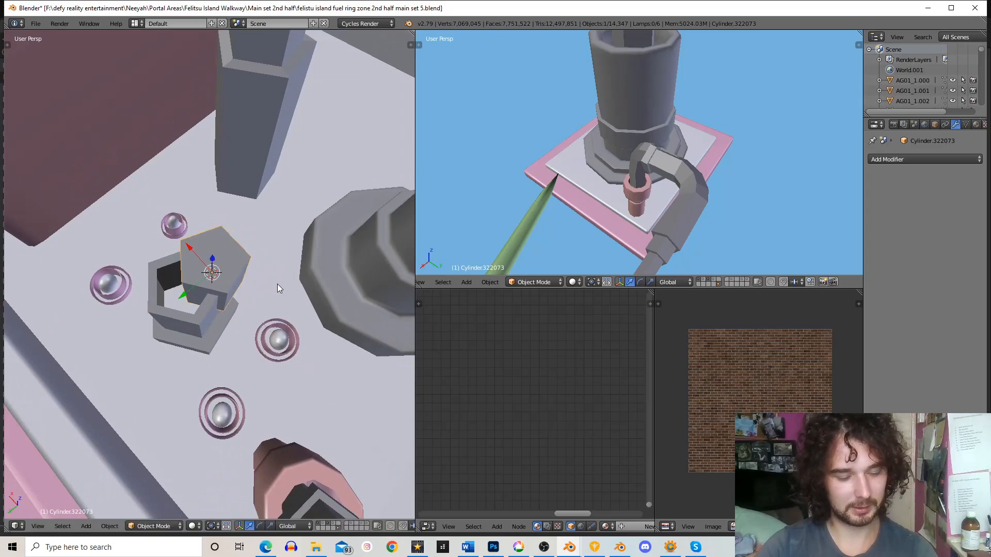
pyautogui.press('g')
pyautogui.press('y')
pyautogui.click(252, 296)
# - Scale the five-sided block down slightly and centre it inside the socket with a move along global Y
pyautogui.press('s')
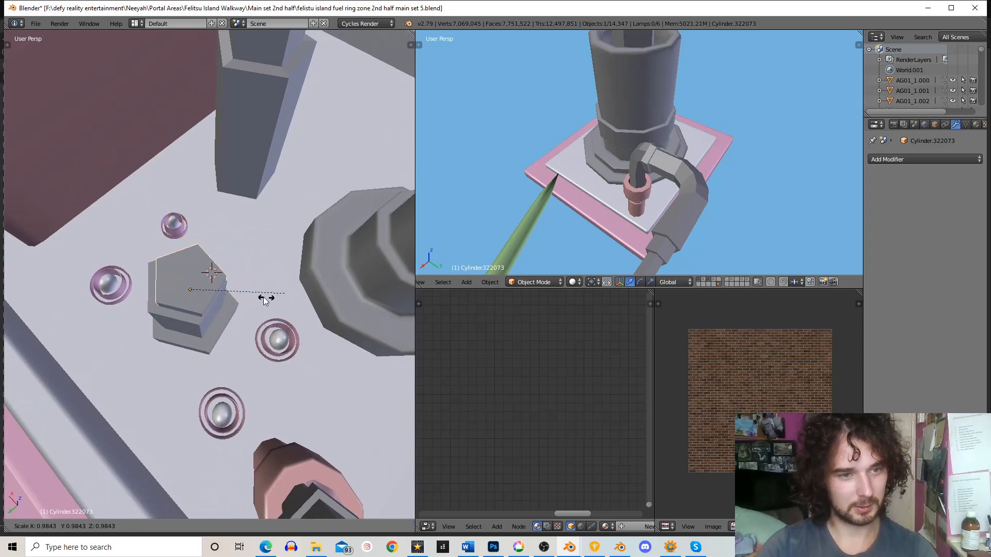
pyautogui.click(264, 301)
pyautogui.scroll(6, 269, 289)
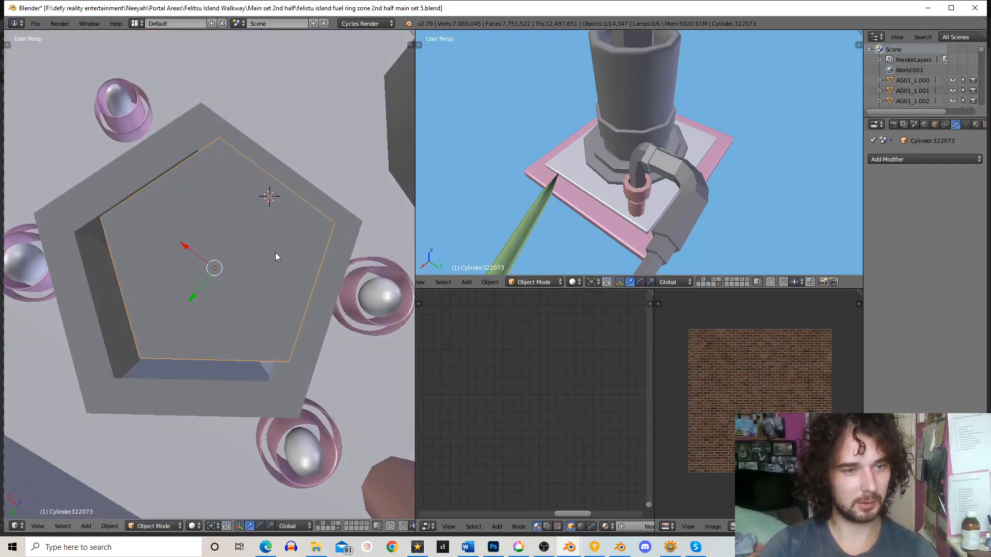
pyautogui.scroll(-4, 273, 269)
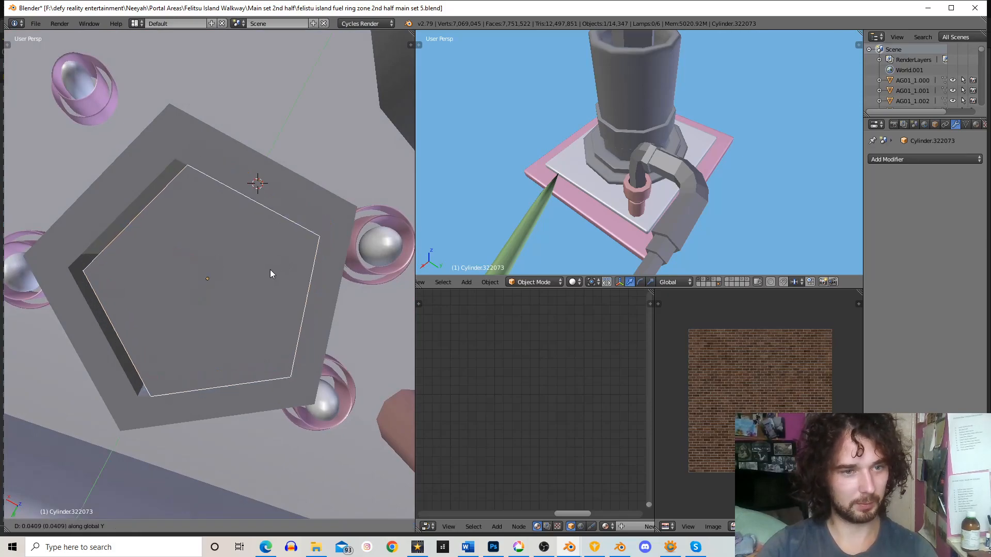
pyautogui.scroll(-1, 273, 271)
pyautogui.moveTo(290, 262); pyautogui.dragTo(258, 204, button='middle')
# - Extrude the block's top face upward into a tall five-sided post beside the white pillar
pyautogui.press('Tab')
pyautogui.rightClick(231, 249)
pyautogui.moveTo(240, 246); pyautogui.dragTo(253, 323, button='middle')
pyautogui.scroll(-6, 323, 194)
pyautogui.scroll(2, 267, 317)
pyautogui.press('e')
pyautogui.click(263, 263)
pyautogui.moveTo(262, 264); pyautogui.dragTo(261, 320, button='middle')
pyautogui.press('r')
pyautogui.click(261, 277)
pyautogui.scroll(-3, 262, 277)
pyautogui.scroll(4, 235, 296)
pyautogui.scroll(1, 255, 308)
pyautogui.press('Tab')
pyautogui.scroll(2, 269, 314)
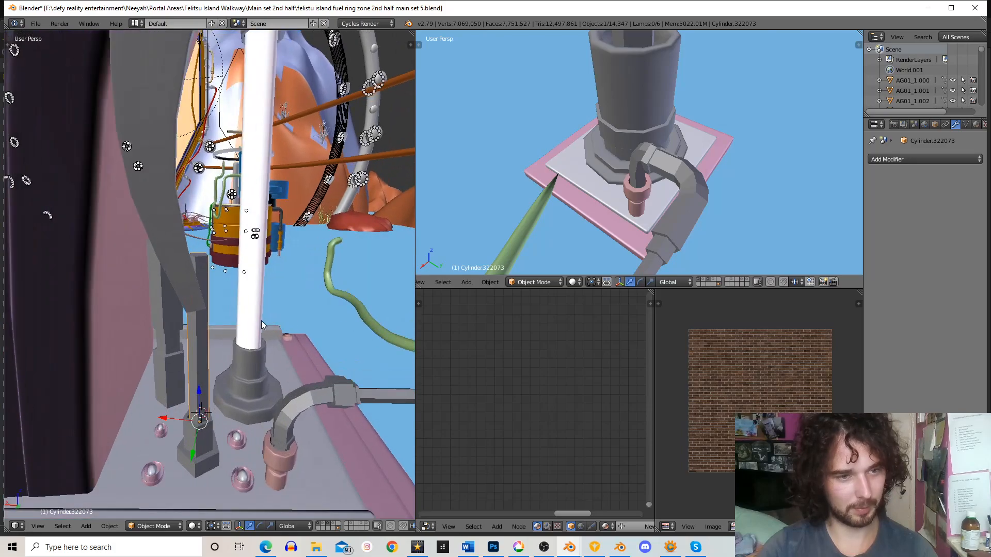
# - Build a flared collar on the post by extruding its top face outward and upward and scaling it wider
pyautogui.press('Tab')
pyautogui.scroll(2, 247, 302)
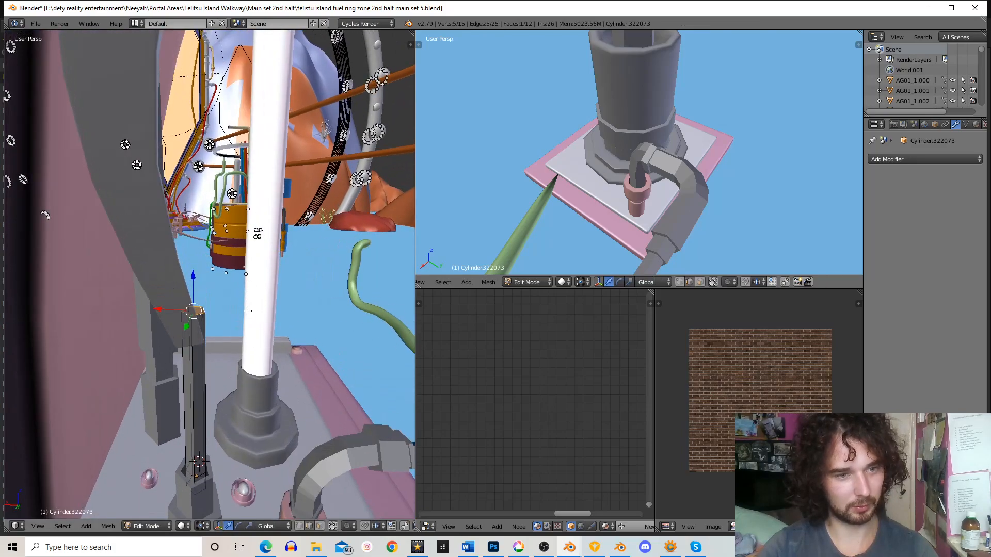
pyautogui.scroll(-1, 269, 312)
pyautogui.press('e')
pyautogui.press('s')
pyautogui.click(302, 311)
pyautogui.press('e')
pyautogui.click(302, 301)
pyautogui.press('s')
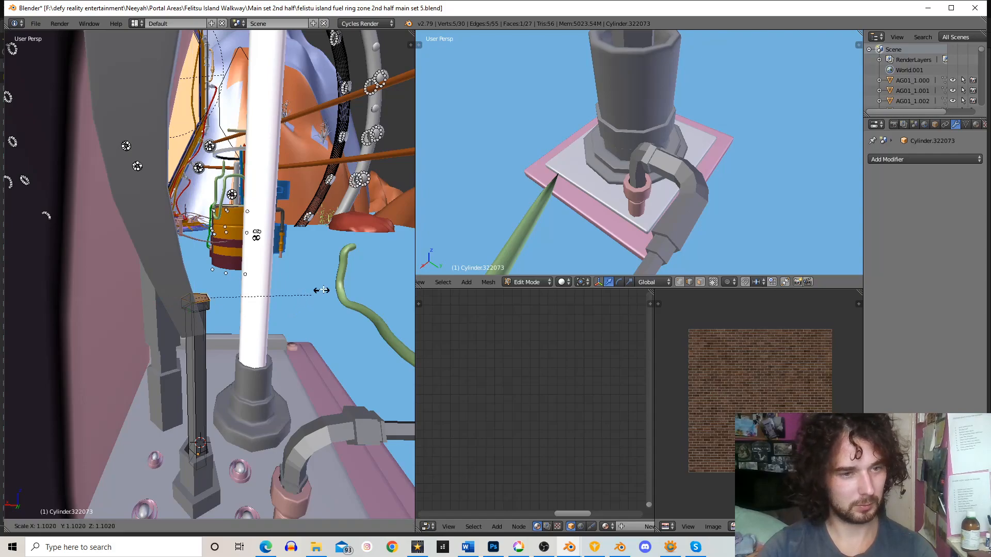
pyautogui.click(331, 285)
pyautogui.press('e')
pyautogui.click(331, 279)
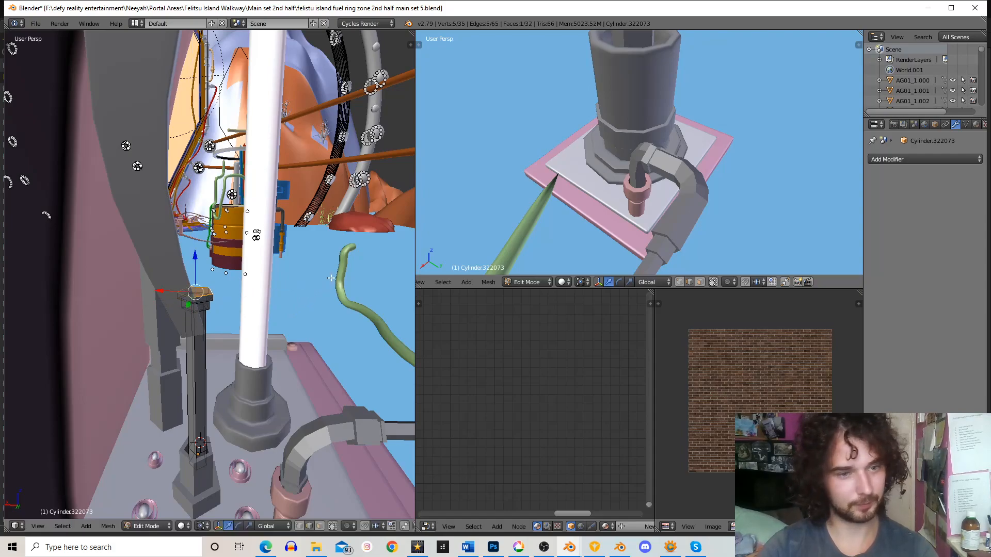
# - Extrude the collar's top face inward at about 0.75 scale and delete the inner face to leave an open end
pyautogui.press('s')
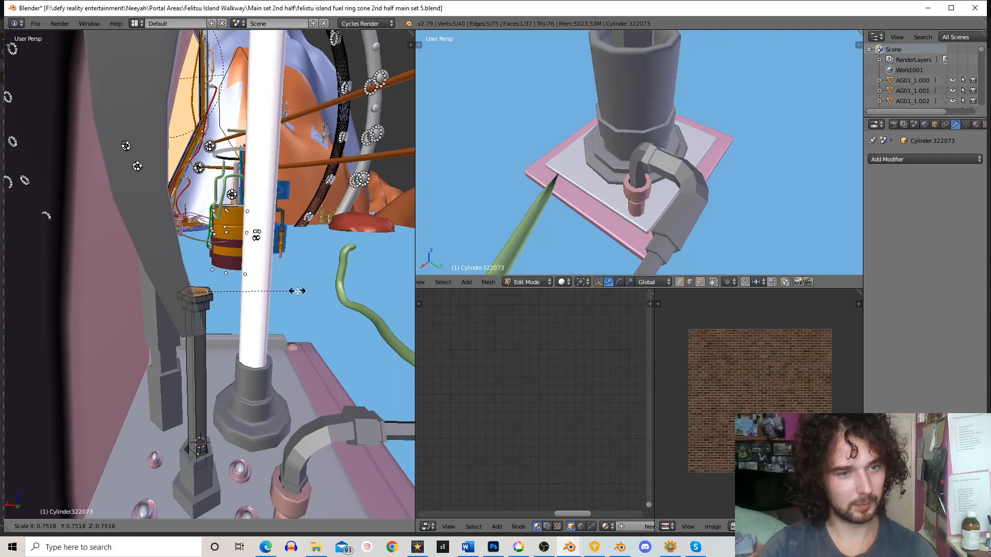
pyautogui.click(298, 291)
pyautogui.press('x')
pyautogui.click(255, 311)
pyautogui.scroll(-1, 232, 309)
pyautogui.press('Tab')
pyautogui.scroll(1, 205, 301)
# - Add a five-sided cylinder at the top of the post's collar and scale it down
pyautogui.moveTo(205, 302); pyautogui.dragTo(199, 314, button='middle')
pyautogui.click(196, 290)
pyautogui.hotkey('shift', 'a')
pyautogui.moveTo(200, 290)
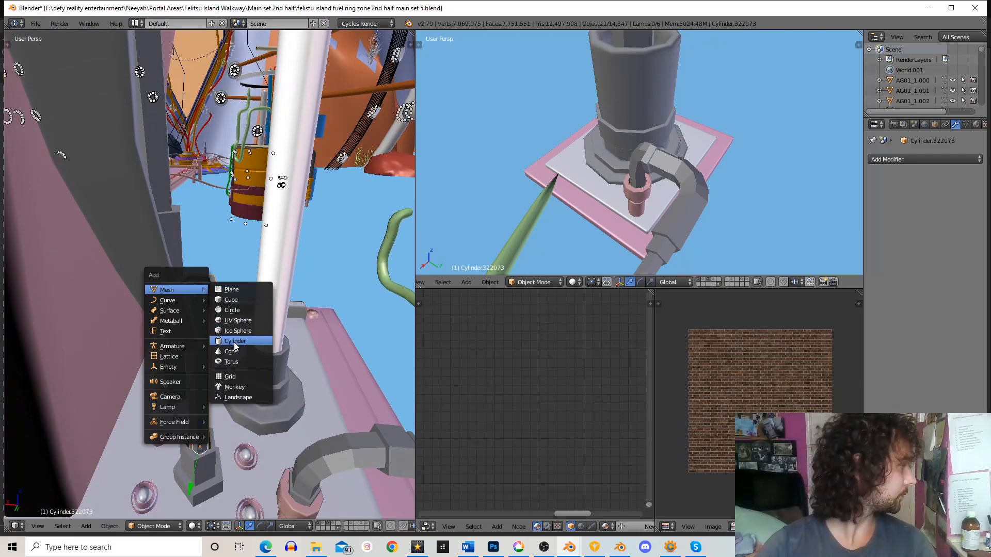
pyautogui.click(277, 336)
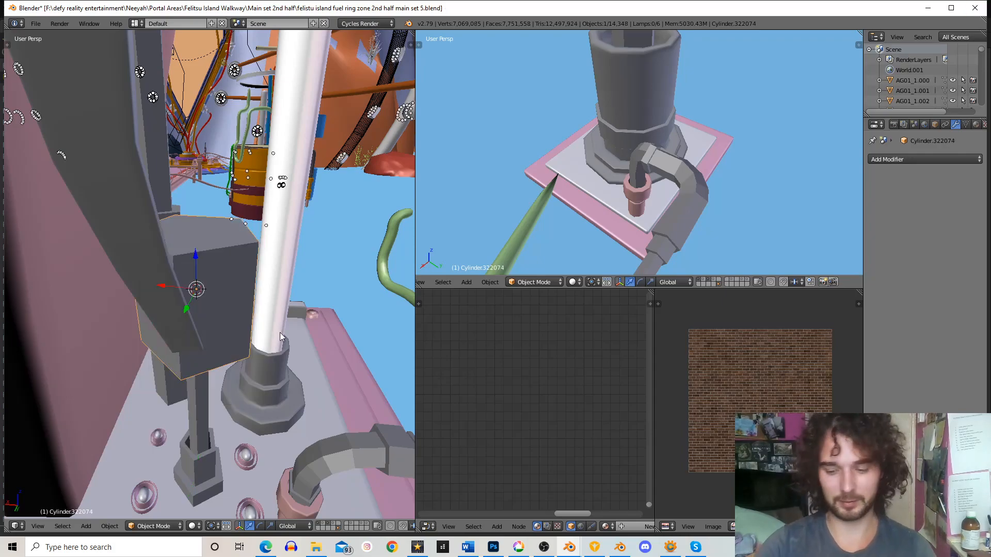
pyautogui.press('KP_Decimal')
pyautogui.press('s')
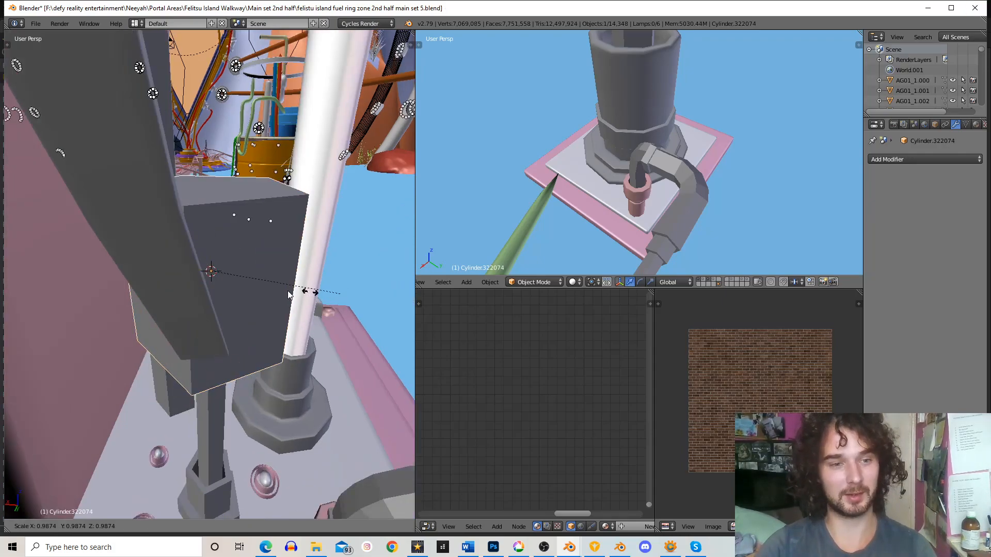
pyautogui.click(245, 286)
# - Scale the new cylinder to fit the collar opening and move it to the opening's centre
pyautogui.press('KP_Decimal')
pyautogui.moveTo(245, 282); pyautogui.dragTo(325, 212, button='middle')
pyautogui.press('s')
pyautogui.click(315, 224)
pyautogui.press('g')
pyautogui.click(283, 268)
pyautogui.press('g')
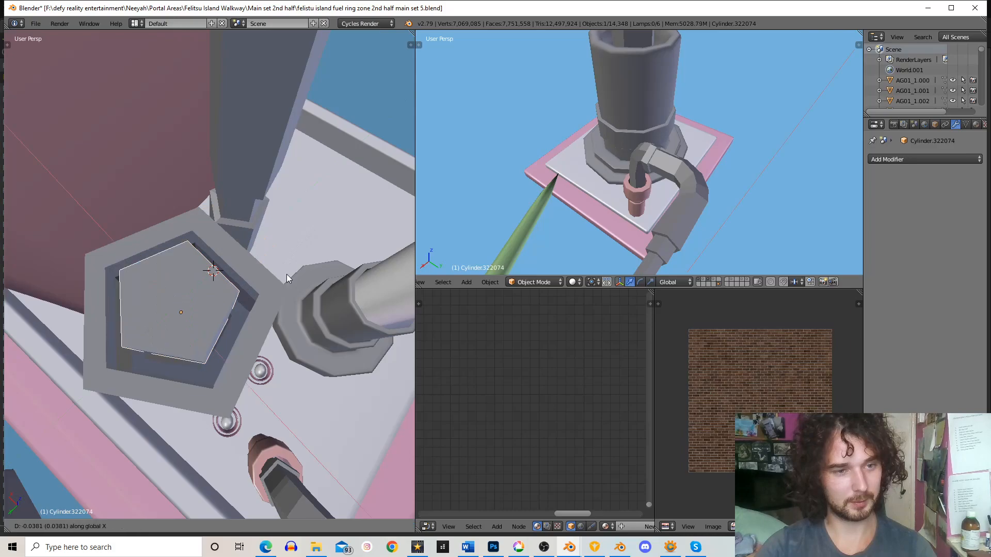
pyautogui.click(289, 278)
# - Extrude the top face of the cylinder in the collar a short distance upward
pyautogui.press('Tab')
pyautogui.moveTo(242, 286); pyautogui.dragTo(280, 314, button='middle')
pyautogui.rightClick(222, 263)
pyautogui.scroll(-3, 282, 244)
pyautogui.press('e')
pyautogui.click(252, 150)
pyautogui.scroll(-2, 281, 308)
pyautogui.scroll(1, 289, 298)
pyautogui.moveTo(299, 281); pyautogui.dragTo(301, 277, button='middle')
# - Bend the tube into an elbow towards the white pillar by repeatedly rotating and extruding its end face
pyautogui.press('r')
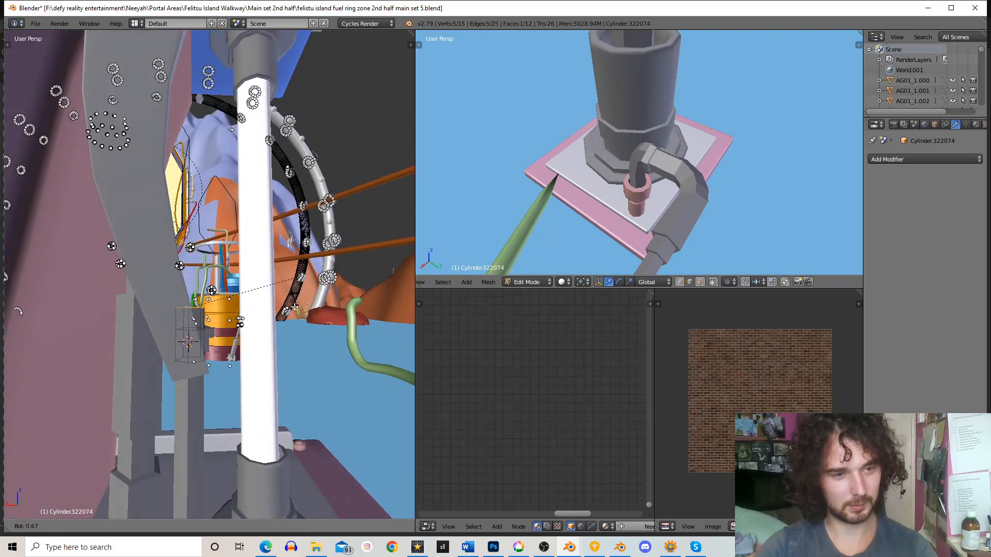
pyautogui.click(299, 300)
pyautogui.press('e')
pyautogui.click(295, 296)
pyautogui.press('r')
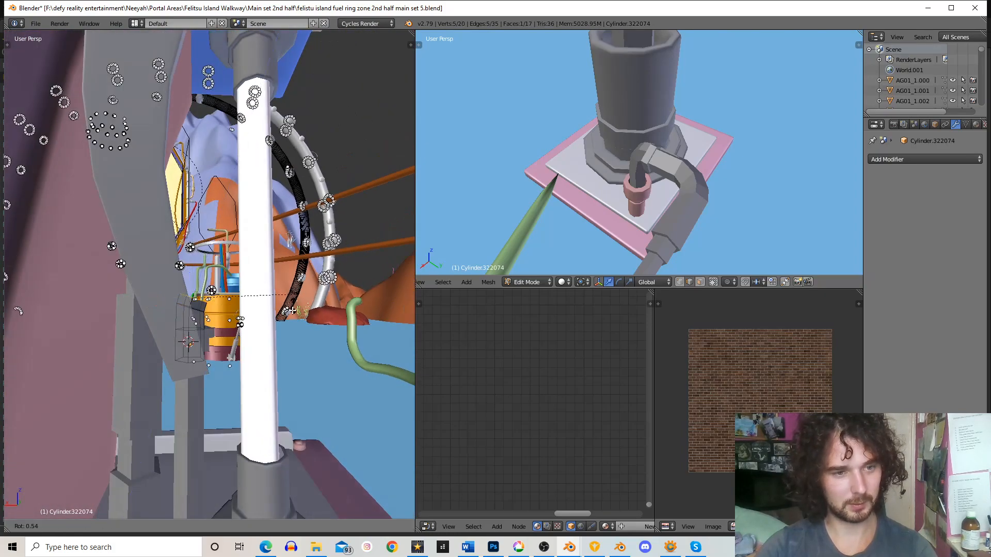
pyautogui.click(292, 311)
pyautogui.press('e')
pyautogui.click(289, 312)
pyautogui.press('r')
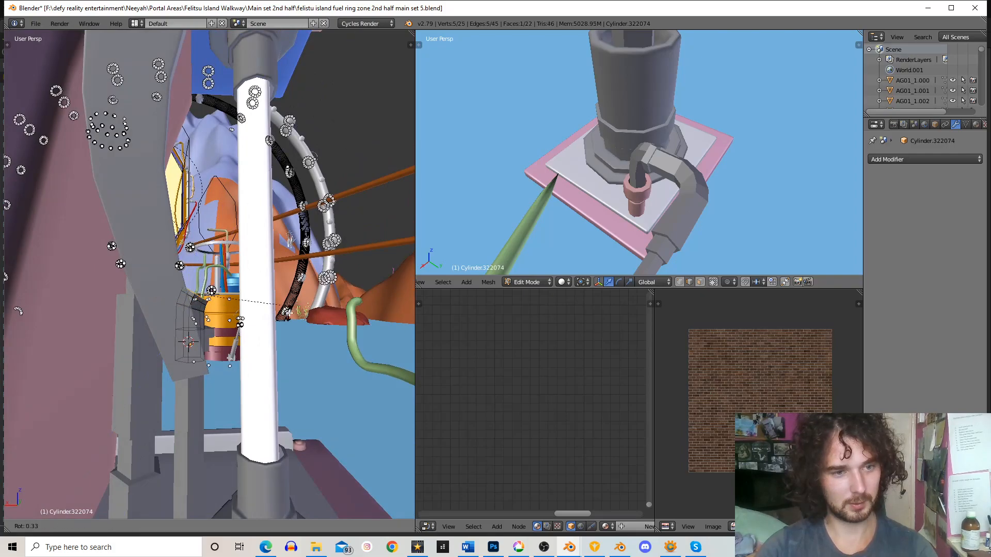
pyautogui.click(288, 311)
pyautogui.press('e')
pyautogui.click(278, 320)
pyautogui.press('r')
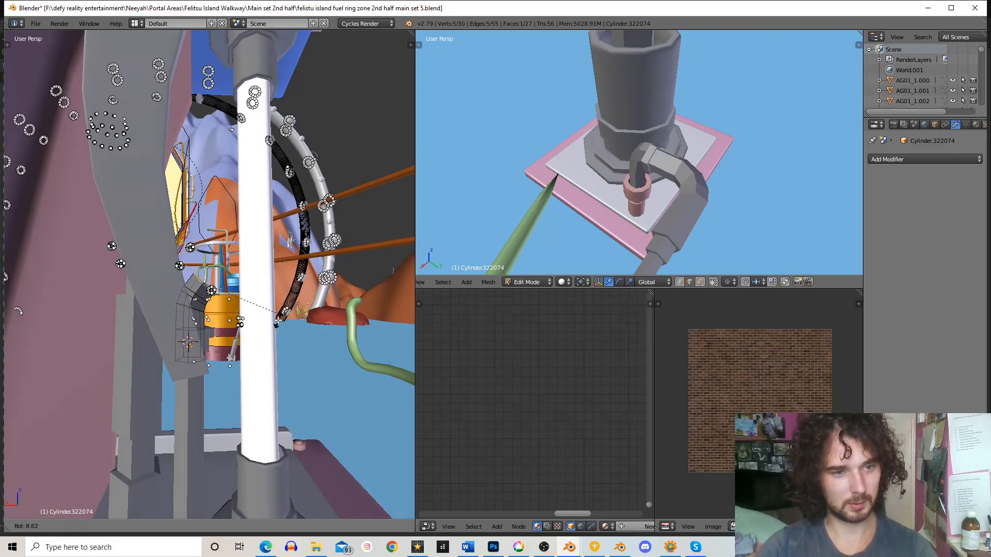
pyautogui.click(263, 331)
pyautogui.press('e')
pyautogui.click(266, 328)
pyautogui.press('r')
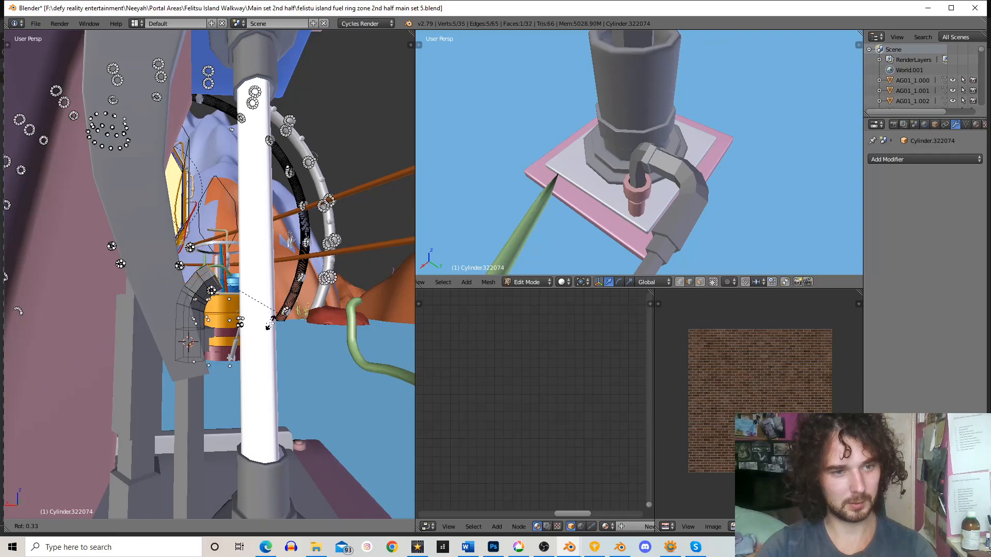
pyautogui.click(262, 325)
pyautogui.press('KP_Decimal')
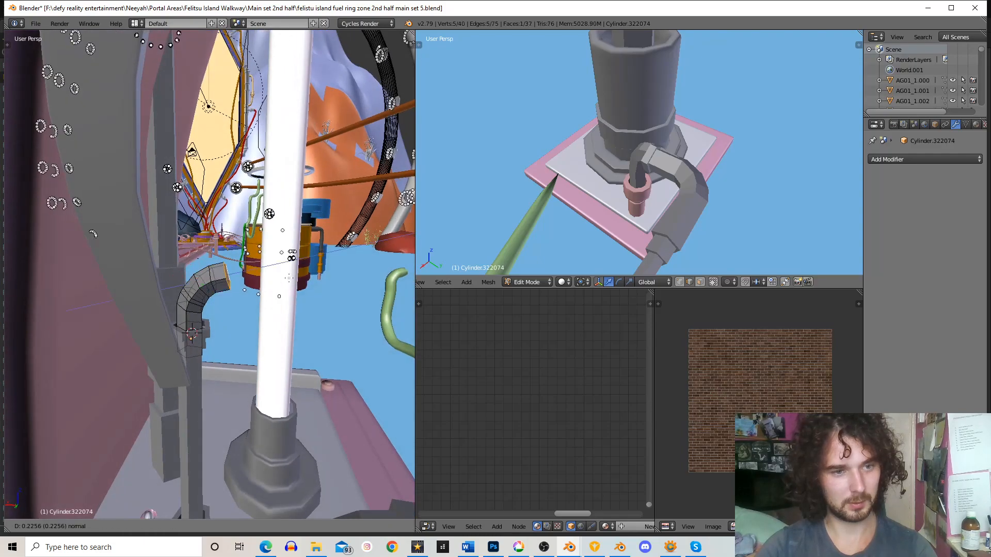
pyautogui.press('r')
pyautogui.click(285, 295)
# - Extrude the elbow's end face into a straight run towards the white pillar and adjust its height along Z
pyautogui.press('e')
pyautogui.click(311, 294)
pyautogui.scroll(-4, 311, 294)
pyautogui.moveTo(288, 292)
pyautogui.mouseDown(button='middle')
pyautogui.moveTo(301, 300)
pyautogui.moveTo(296, 286)
pyautogui.mouseUp(button='middle')
pyautogui.press('g')
pyautogui.press('z')
pyautogui.click(301, 302)
pyautogui.scroll(1, 296, 286)
pyautogui.press('g')
pyautogui.press('z')
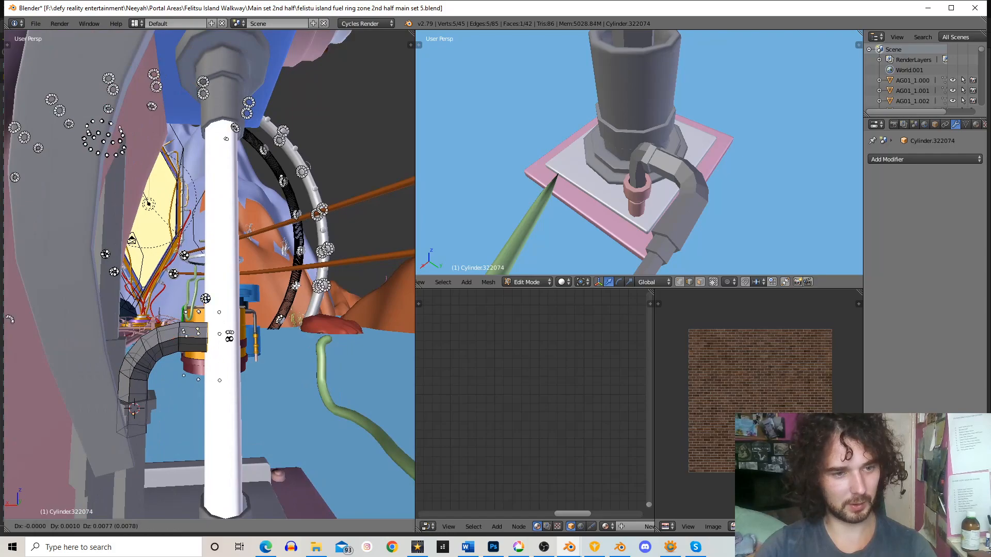
pyautogui.click(293, 297)
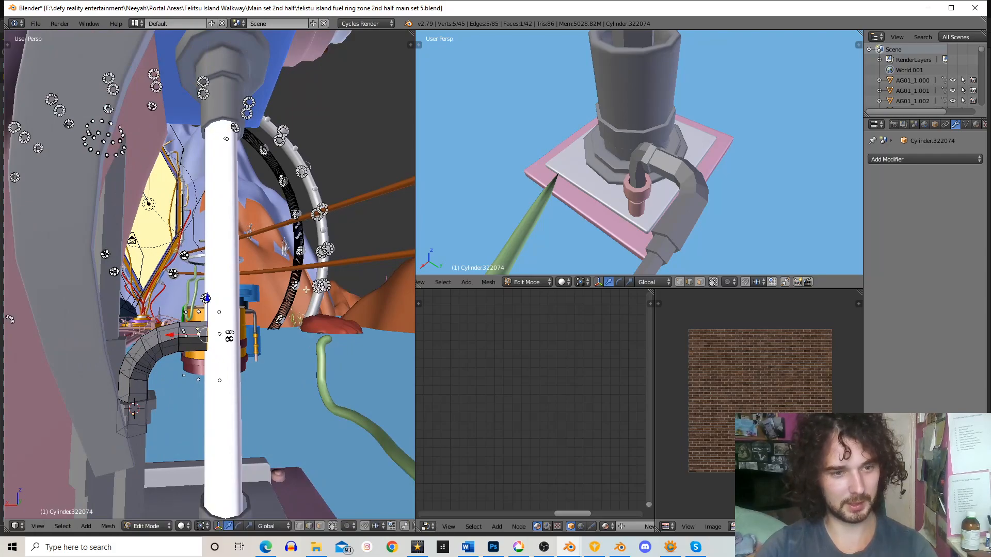
# - Form a flange on the pipe's end by extruding the end face wider and extending it outward
pyautogui.press('e')
pyautogui.press('s')
pyautogui.click(333, 282)
pyautogui.press('e')
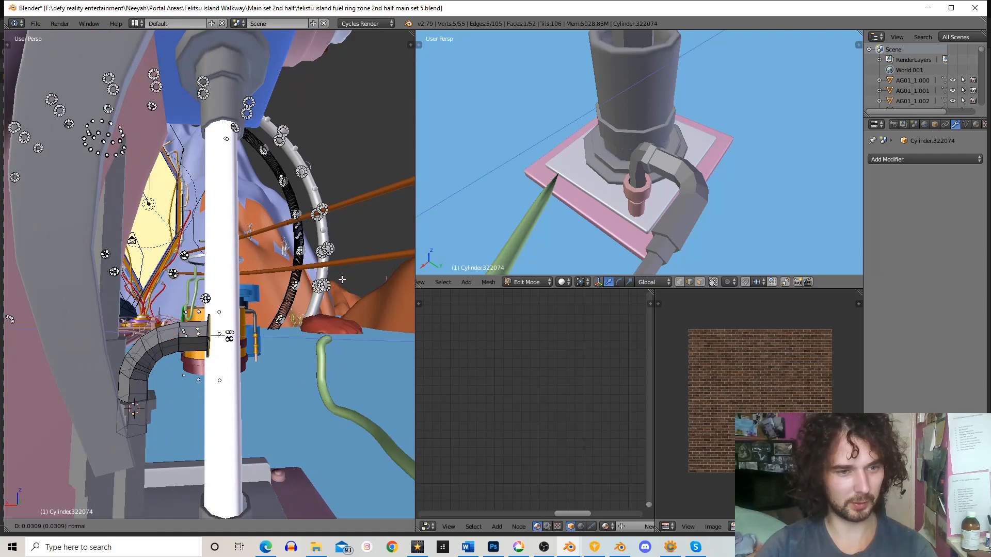
pyautogui.click(350, 279)
# - Extrude the flange's end face inward and delete the inner face to open the pipe end
pyautogui.moveTo(360, 317); pyautogui.dragTo(327, 325, button='middle')
pyautogui.press('e')
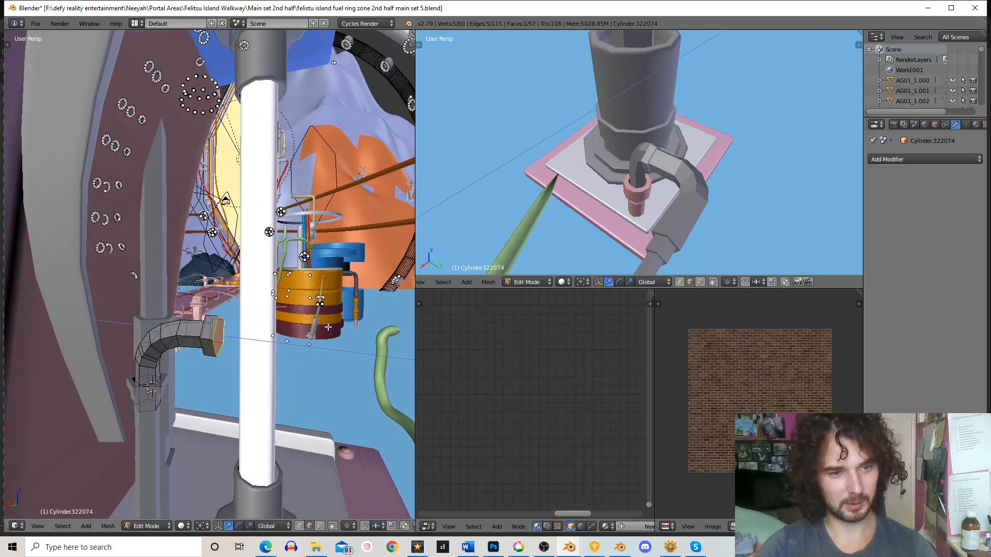
pyautogui.press('s')
pyautogui.click(303, 324)
pyautogui.press('x')
pyautogui.click(266, 335)
pyautogui.moveTo(267, 330); pyautogui.dragTo(219, 332, button='middle')
pyautogui.scroll(-2, 212, 290)
pyautogui.press('Tab')
pyautogui.scroll(1, 252, 285)
pyautogui.scroll(-1, 237, 320)
# - Add another five-sided cylinder near the pipe's flanged end and scale it to about 0.28
pyautogui.hotkey('shift', 'a')
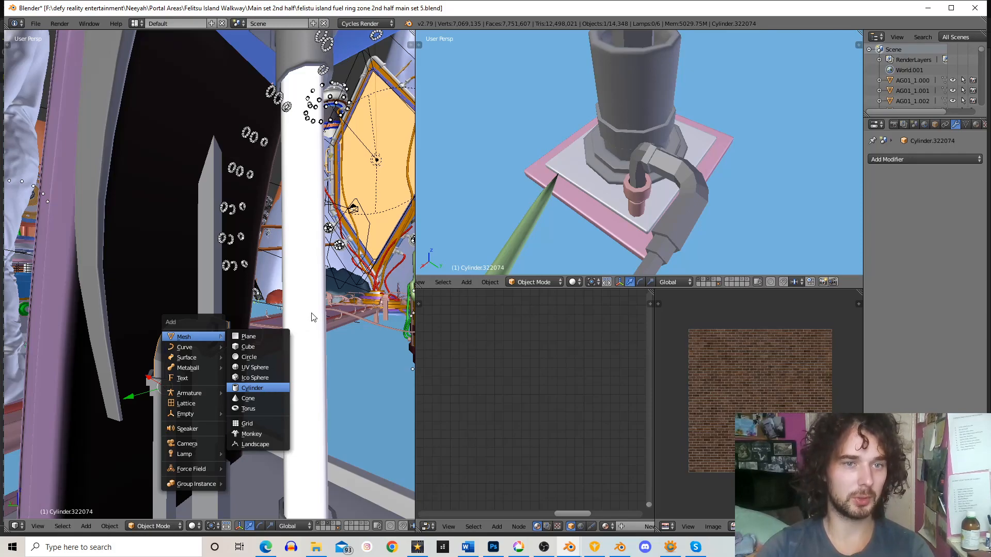
pyautogui.press('Return')
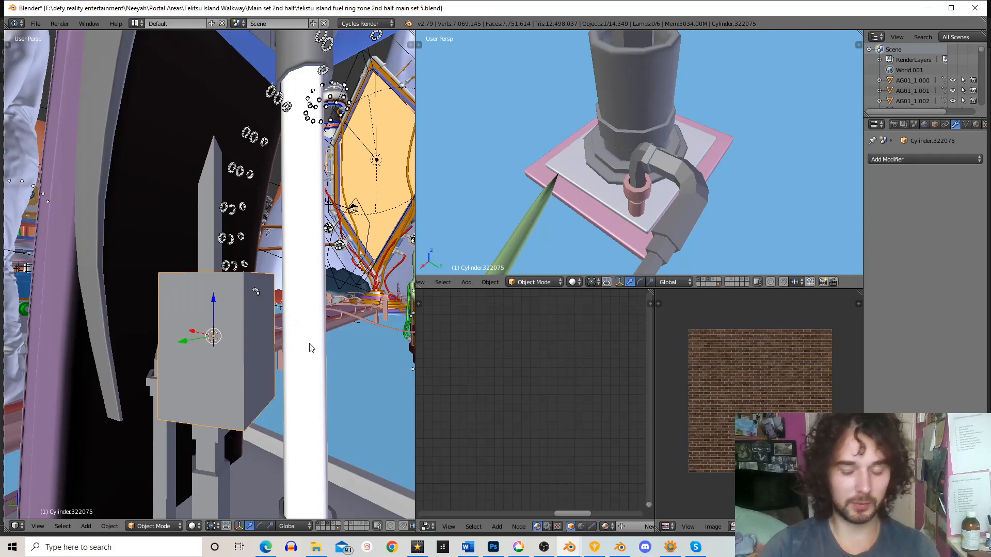
pyautogui.press('KP_Decimal')
pyautogui.moveTo(123, 335); pyautogui.dragTo(254, 288, button='middle')
pyautogui.press('s')
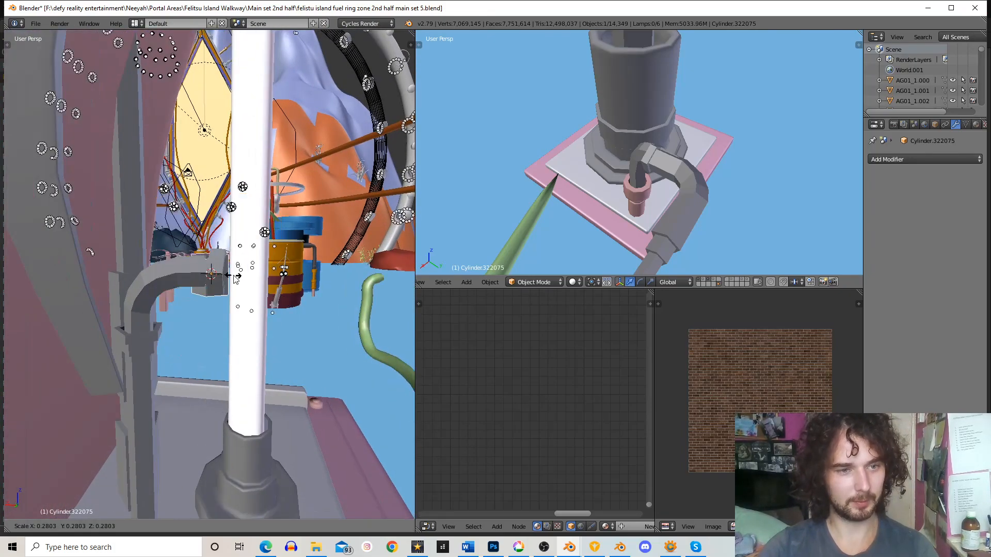
pyautogui.click(235, 277)
# - Move the small cylinder just beyond the flange opening and rotate it 90° to lie along the pipe
pyautogui.moveTo(257, 258); pyautogui.dragTo(261, 331, button='middle')
pyautogui.press('g')
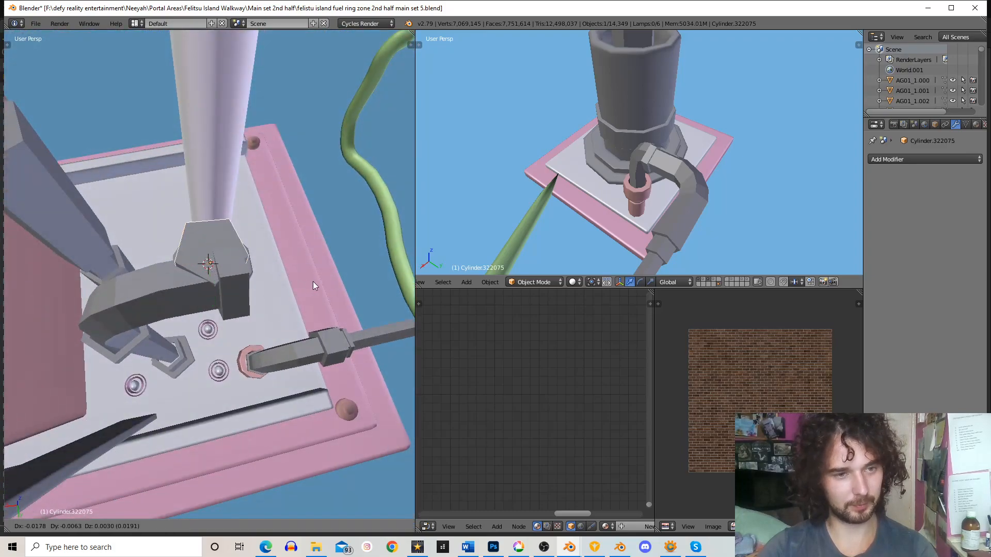
pyautogui.moveTo(312, 280); pyautogui.dragTo(321, 282)
pyautogui.click(321, 283)
pyautogui.press('KP_Divide')
pyautogui.moveTo(310, 280); pyautogui.dragTo(336, 290, button='middle')
pyautogui.write('r90')
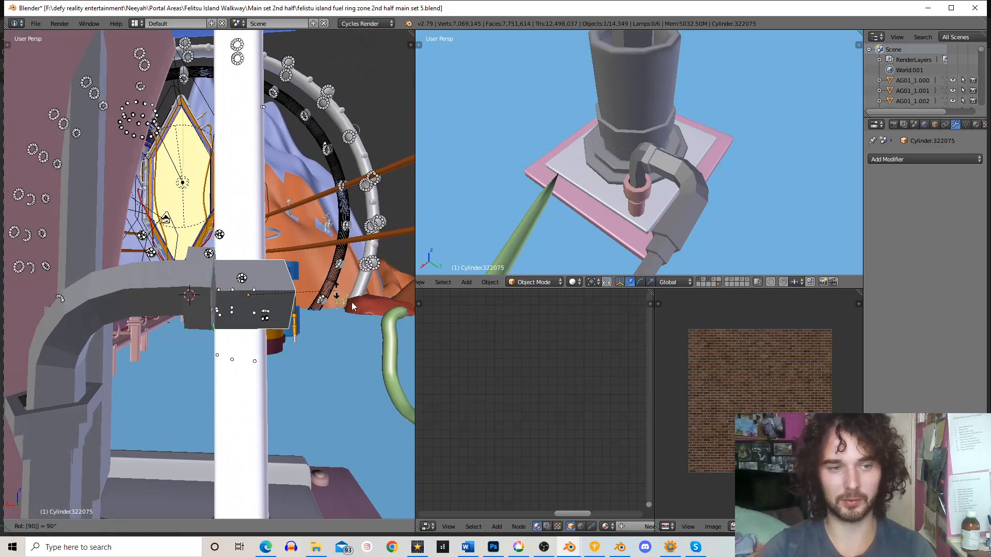
pyautogui.click(364, 241)
# - Align the cylinder's angle with the pipe, scale it to about 0.7 and move it up to the flange
pyautogui.moveTo(364, 241); pyautogui.dragTo(281, 307, button='middle')
pyautogui.press('r')
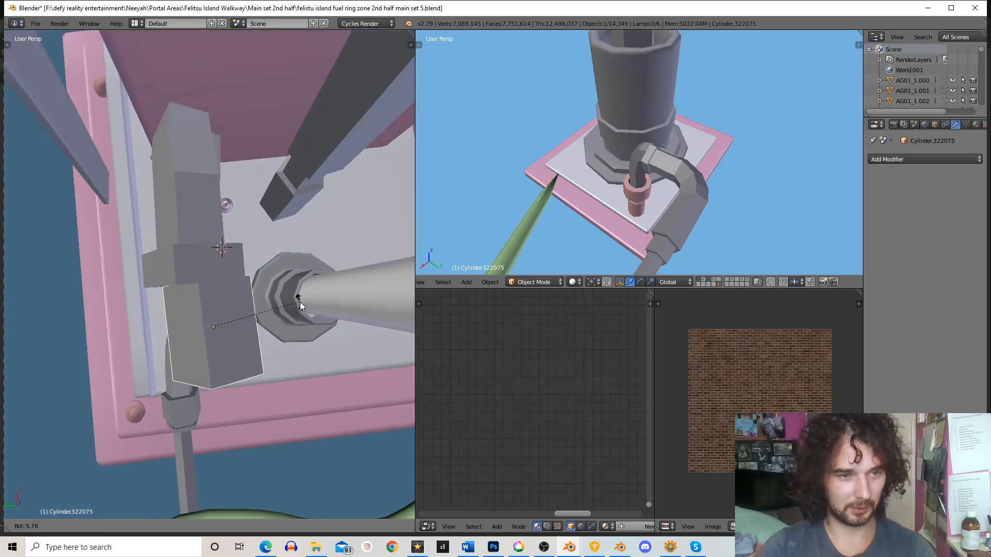
pyautogui.click(297, 307)
pyautogui.press('g')
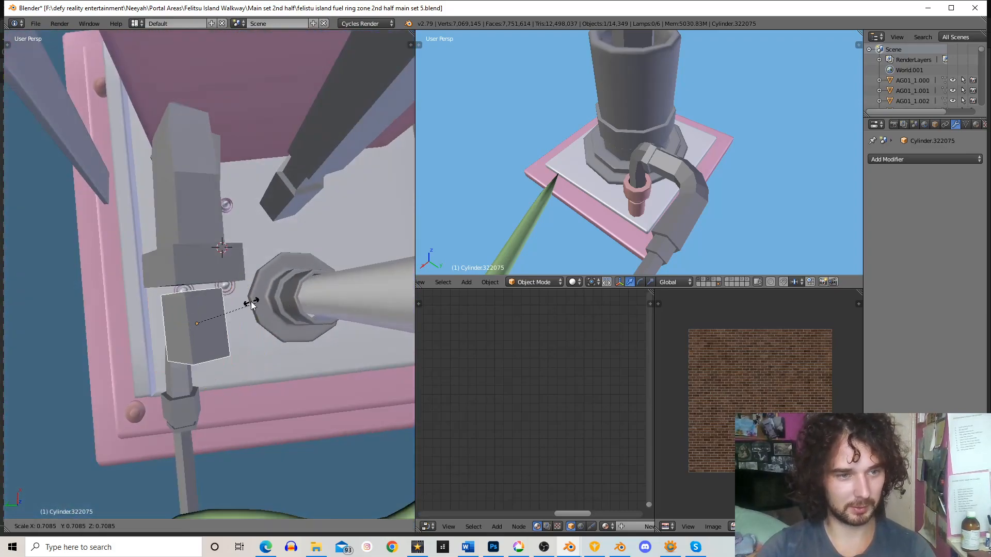
pyautogui.click(252, 277)
pyautogui.moveTo(252, 277); pyautogui.dragTo(288, 223, button='middle')
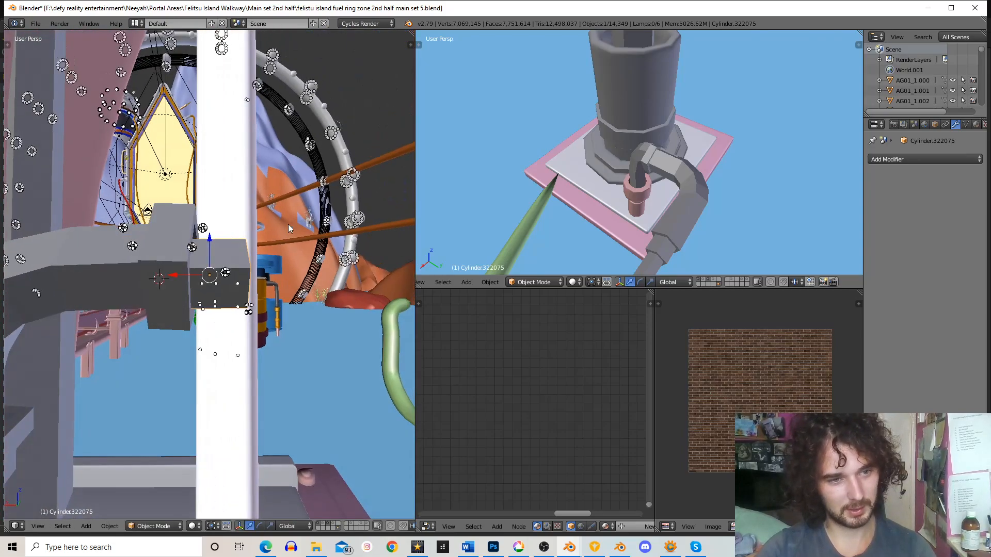
pyautogui.press('g')
pyautogui.click(273, 233)
# - Tilt the small cylinder's end face, then extrude and rotate it to begin a bend in the pipe
pyautogui.press('Tab')
pyautogui.moveTo(274, 233); pyautogui.dragTo(268, 279, button='middle')
pyautogui.keyDown('alt'); pyautogui.rightClick(248, 250); pyautogui.keyUp('alt')
pyautogui.press('r')
pyautogui.click(278, 264)
pyautogui.press('e')
pyautogui.click(284, 261)
pyautogui.press('r')
pyautogui.click(285, 254)
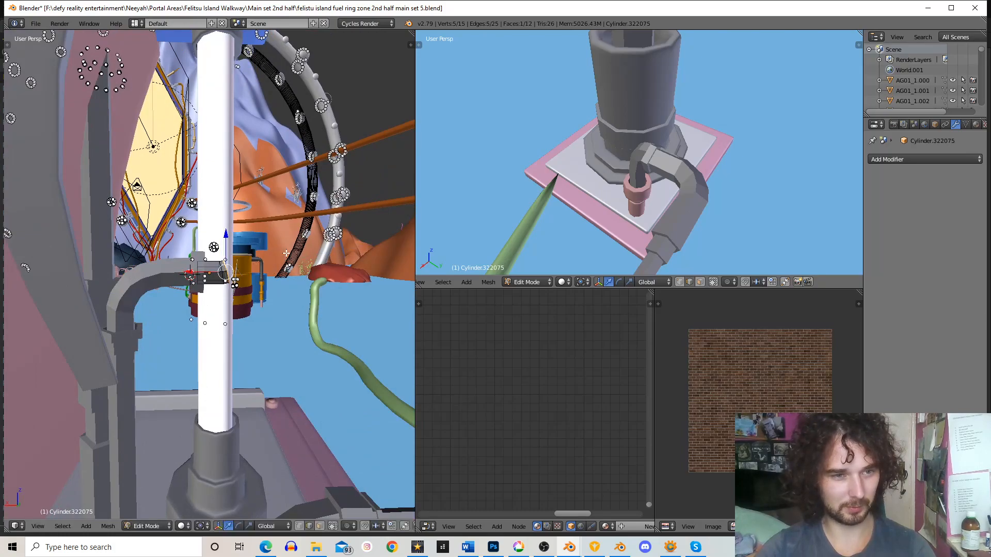
# - Continue the pipe bend with further short extrusions, rotating each end face to follow the curve
pyautogui.press('r')
pyautogui.click(268, 253)
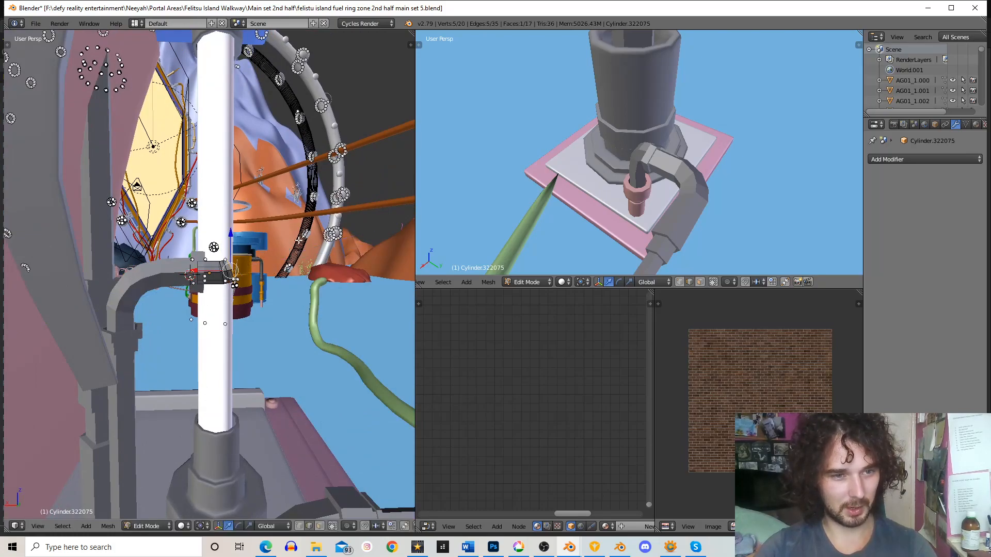
pyautogui.moveTo(267, 253); pyautogui.dragTo(291, 248, button='middle')
pyautogui.press('e')
pyautogui.click(294, 245)
pyautogui.press('e')
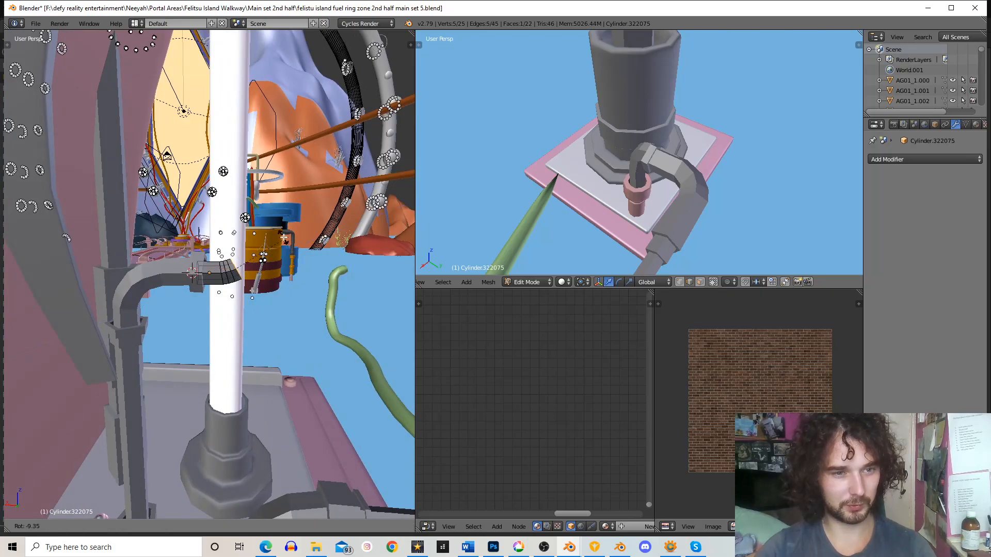
pyautogui.click(291, 231)
pyautogui.press('r')
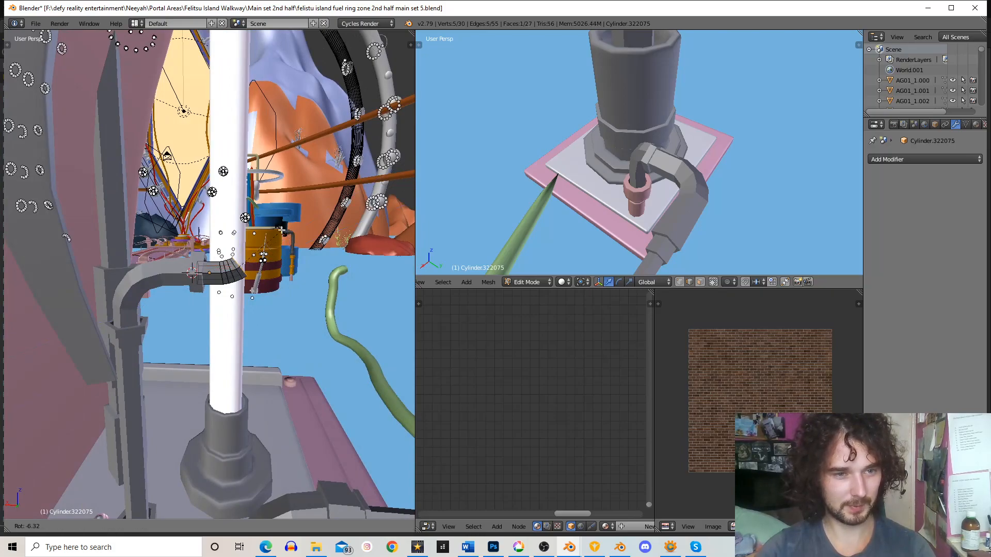
pyautogui.click(281, 231)
# - Complete the pipe elbow with two more rotated extrusions so its end face points upward
pyautogui.press('e')
pyautogui.click(279, 223)
pyautogui.press('r')
pyautogui.click(264, 223)
pyautogui.press('e')
pyautogui.click(270, 212)
pyautogui.press('r')
pyautogui.click(249, 220)
pyautogui.scroll(-4, 315, 256)
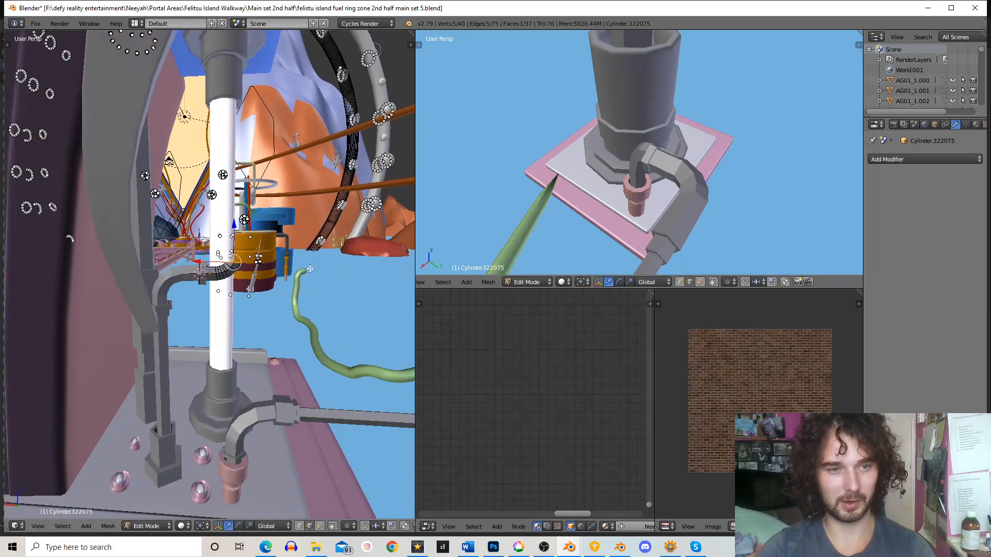
# - Extrude the elbow's end face into a long vertical pipe and position its upper end at the blue box
pyautogui.press('e')
pyautogui.click(332, 38)
pyautogui.keyDown('shift'); pyautogui.moveTo(333, 39); pyautogui.dragTo(325, 232, button='middle'); pyautogui.keyUp('shift')
pyautogui.scroll(2, 335, 171)
pyautogui.press('g')
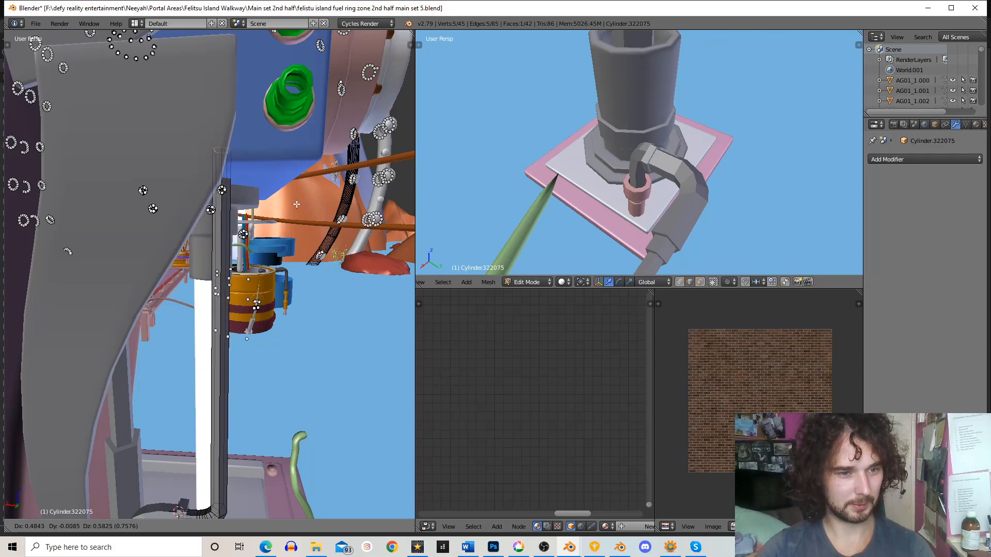
pyautogui.click(293, 205)
# - Shift the vertical pipe's upper end about 0.34 along Y under the blue box and finish editing the mesh
pyautogui.scroll(-4, 292, 206)
pyautogui.moveTo(290, 222); pyautogui.dragTo(180, 261, button='middle')
pyautogui.scroll(3, 180, 261)
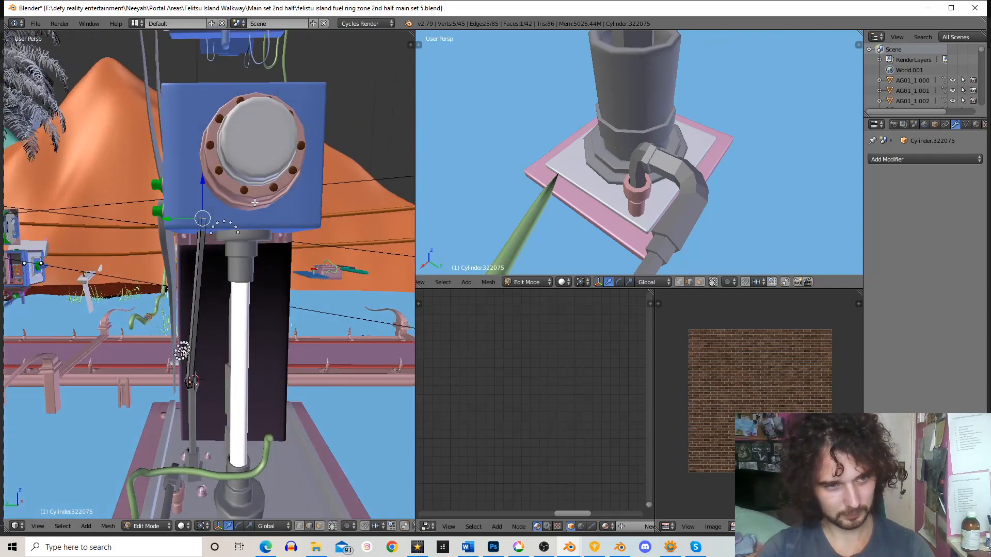
pyautogui.press('g')
pyautogui.press('y')
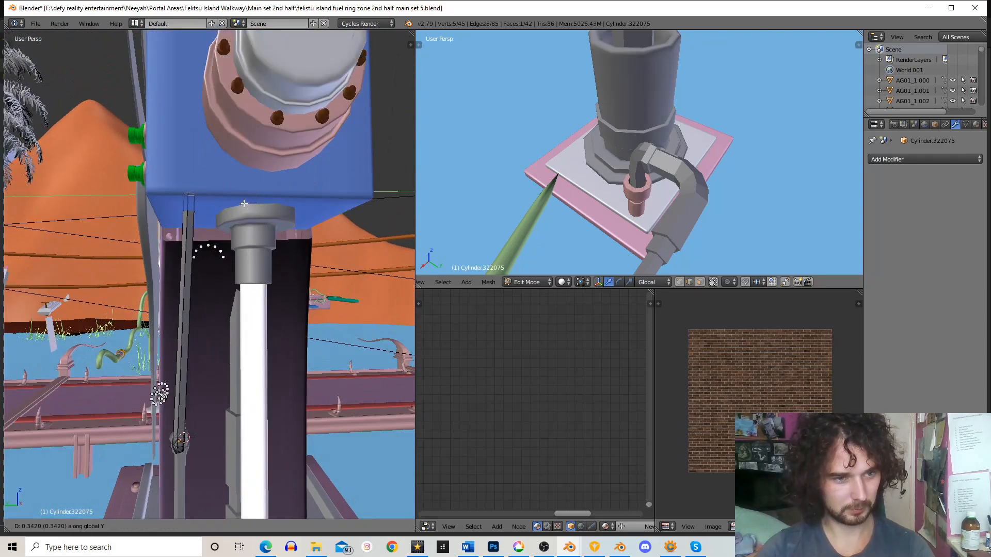
pyautogui.click(242, 206)
pyautogui.press('Tab')
# - Widen the main 3D viewport and adjust the divider between the node and image editors
pyautogui.scroll(-6, 227, 268)
pyautogui.moveTo(191, 320); pyautogui.dragTo(355, 324, button='middle')
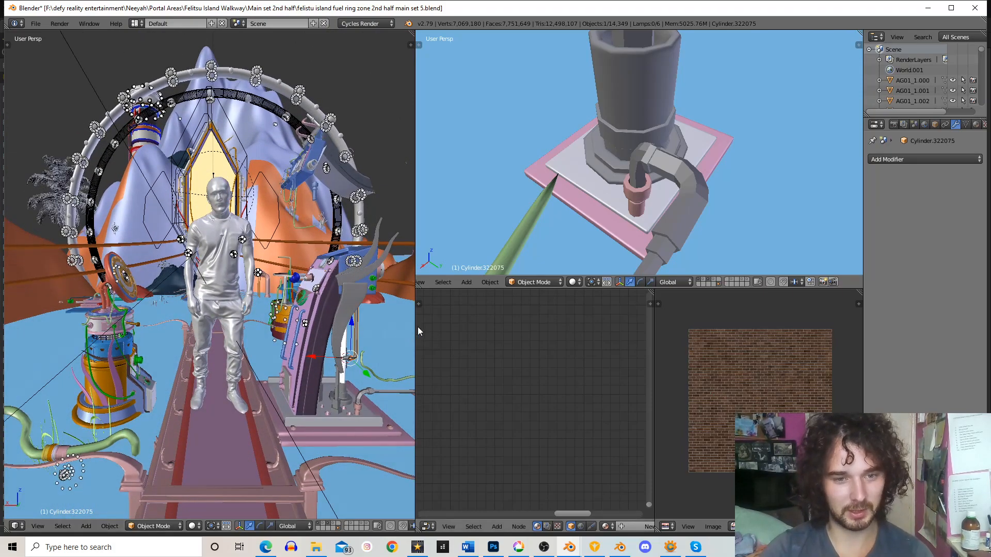
pyautogui.moveTo(418, 327); pyautogui.dragTo(482, 333)
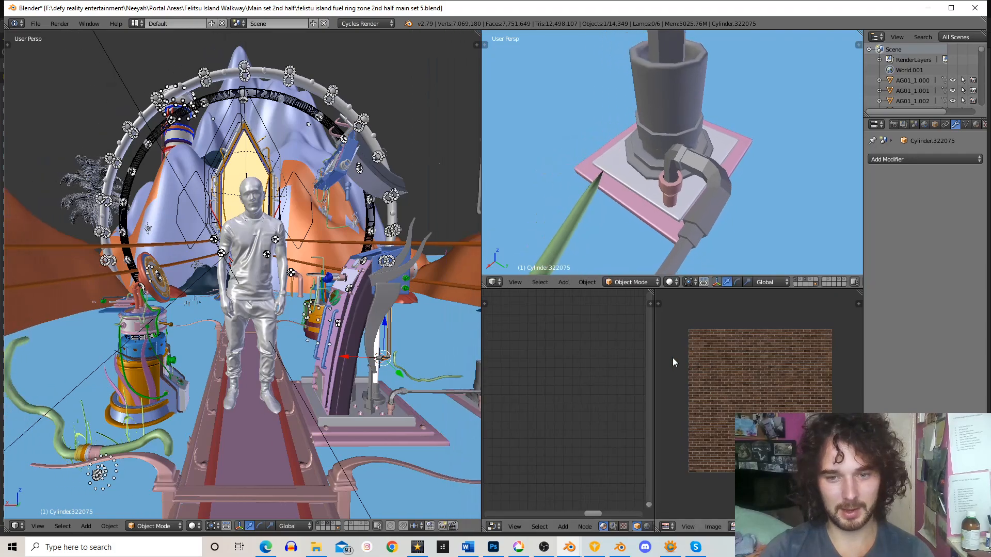
pyautogui.moveTo(655, 346); pyautogui.dragTo(675, 345)
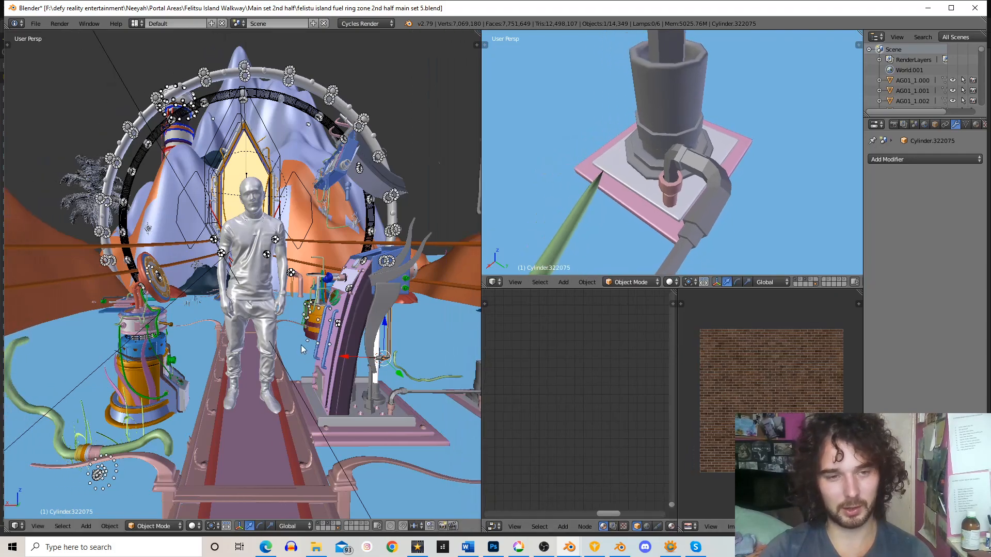
# - Examine the mountains, palm trees and cable lines around the island and the green fittings behind the console
pyautogui.scroll(-3, 326, 321)
pyautogui.moveTo(264, 289); pyautogui.dragTo(174, 240, button='middle')
pyautogui.scroll(-4, 248, 276)
pyautogui.scroll(-4, 322, 310)
pyautogui.scroll(5, 312, 304)
pyautogui.scroll(-3, 271, 260)
pyautogui.scroll(2, 268, 278)
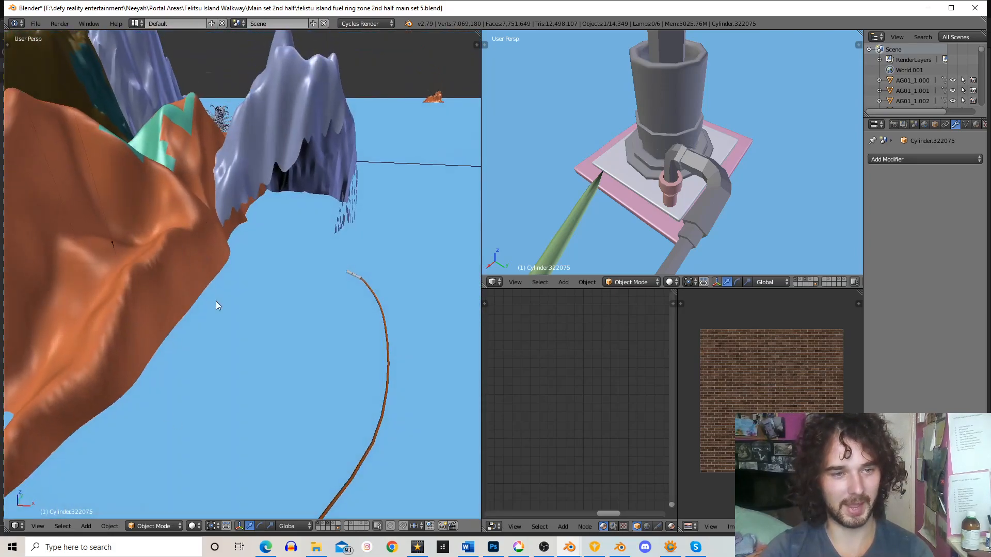
pyautogui.moveTo(361, 180); pyautogui.dragTo(345, 312, button='middle')
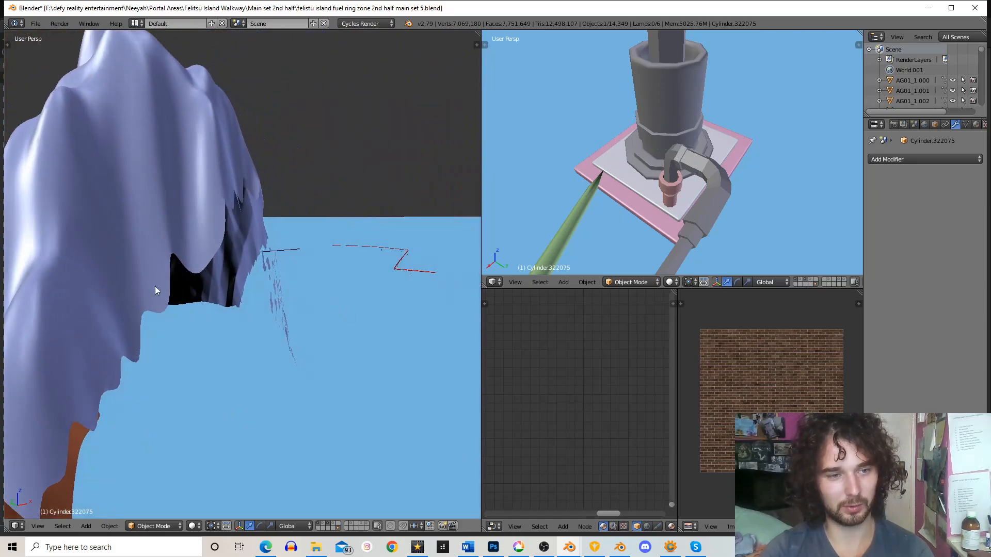
pyautogui.scroll(-8, 242, 322)
pyautogui.moveTo(222, 299)
pyautogui.mouseDown(button='middle')
pyautogui.moveTo(264, 286)
pyautogui.moveTo(220, 282)
pyautogui.mouseUp(button='middle')
pyautogui.scroll(3, 220, 281)
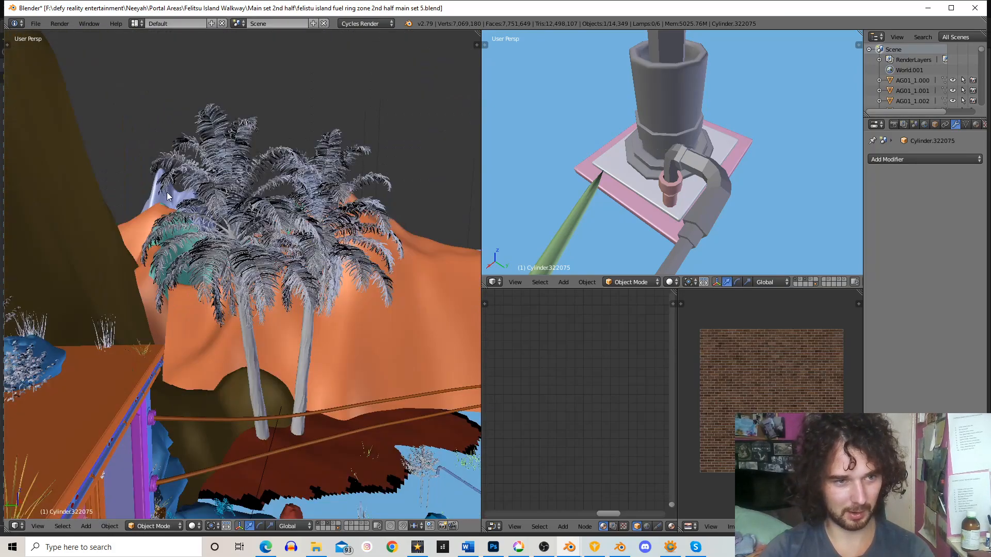
pyautogui.keyDown('shift'); pyautogui.moveTo(340, 299); pyautogui.dragTo(216, 323, button='middle'); pyautogui.keyUp('shift')
pyautogui.scroll(-6, 301, 289)
pyautogui.moveTo(392, 317); pyautogui.dragTo(201, 338, button='middle')
pyautogui.scroll(6, 293, 343)
pyautogui.scroll(2, 258, 305)
pyautogui.moveTo(268, 295); pyautogui.dragTo(246, 308, button='middle')
pyautogui.scroll(3, 289, 331)
pyautogui.moveTo(317, 343); pyautogui.dragTo(209, 325, button='middle')
pyautogui.scroll(5, 232, 340)
pyautogui.keyDown('shift'); pyautogui.moveTo(247, 387); pyautogui.dragTo(280, 265, button='middle'); pyautogui.keyUp('shift')
pyautogui.scroll(3, 252, 356)
pyautogui.scroll(-6, 252, 361)
pyautogui.scroll(2, 280, 264)
pyautogui.moveTo(252, 209); pyautogui.dragTo(262, 295, button='middle')
pyautogui.scroll(7, 254, 314)
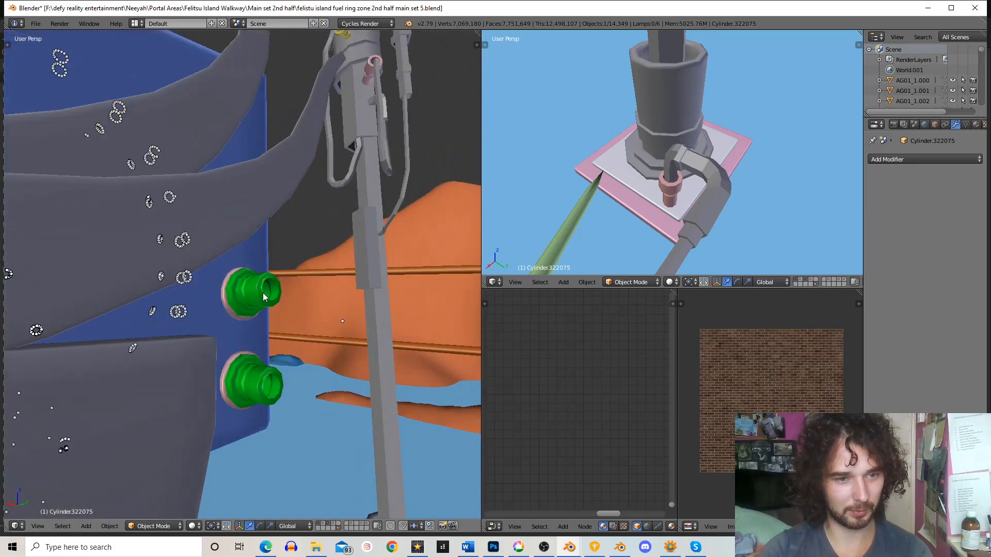
# - Select both parts of one domed pink bolt beside the flanged pipe on the console's base plate
pyautogui.scroll(-7, 279, 398)
pyautogui.keyDown('shift'); pyautogui.moveTo(280, 398); pyautogui.dragTo(269, 318, button='middle'); pyautogui.keyUp('shift')
pyautogui.scroll(-1, 243, 297)
pyautogui.scroll(6, 279, 265)
pyautogui.scroll(3, 270, 318)
pyautogui.press('c')
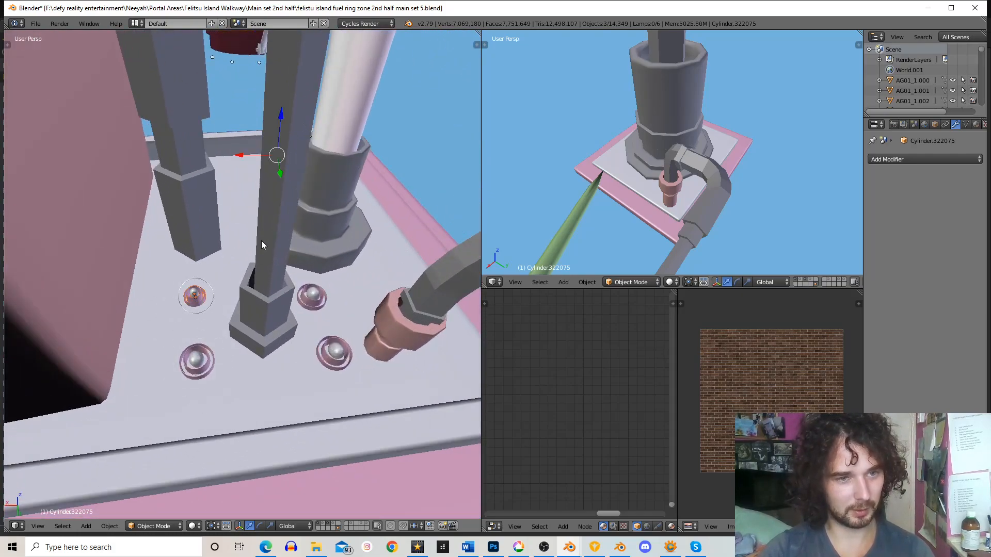
pyautogui.scroll(-3, 265, 214)
pyautogui.moveTo(296, 193); pyautogui.dragTo(272, 281, button='middle')
pyautogui.keyDown('shift'); pyautogui.rightClick(265, 292); pyautogui.keyUp('shift')
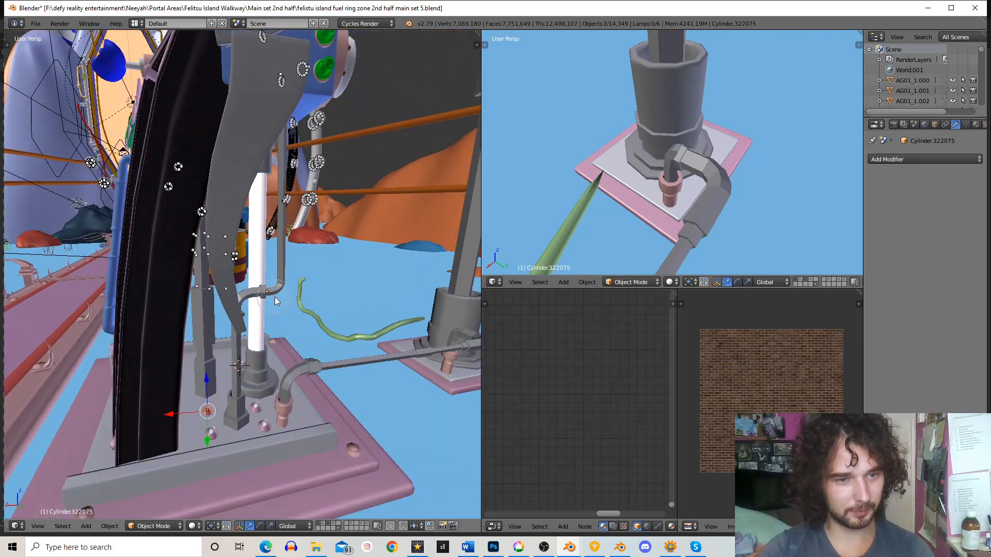
pyautogui.scroll(-5, 263, 366)
pyautogui.scroll(1, 261, 366)
pyautogui.press('g')
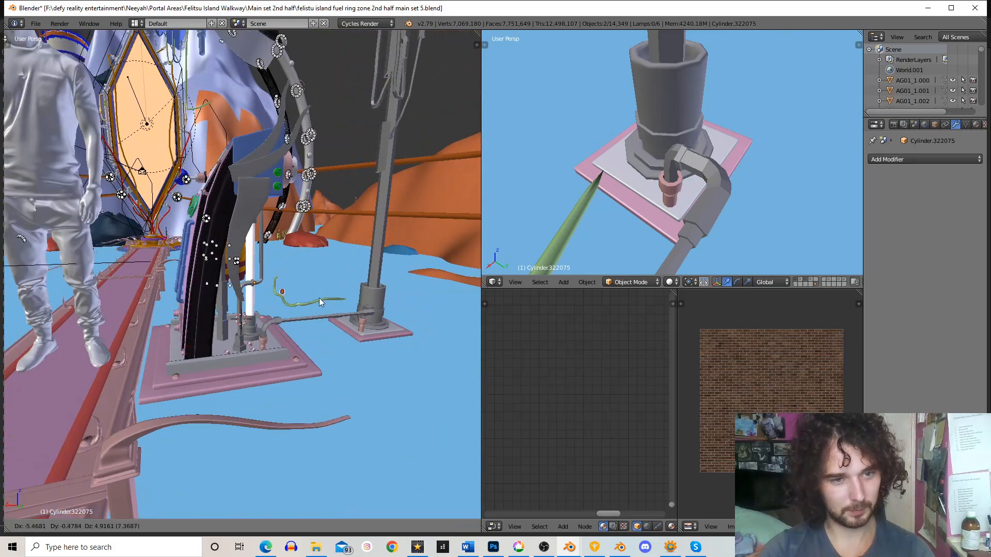
pyautogui.rightClick(319, 300)
# - Duplicate the domed bolt along X to the edge of the antenna's base plate
pyautogui.scroll(-2, 289, 296)
pyautogui.moveTo(263, 289); pyautogui.dragTo(256, 315, button='middle')
pyautogui.scroll(2, 260, 320)
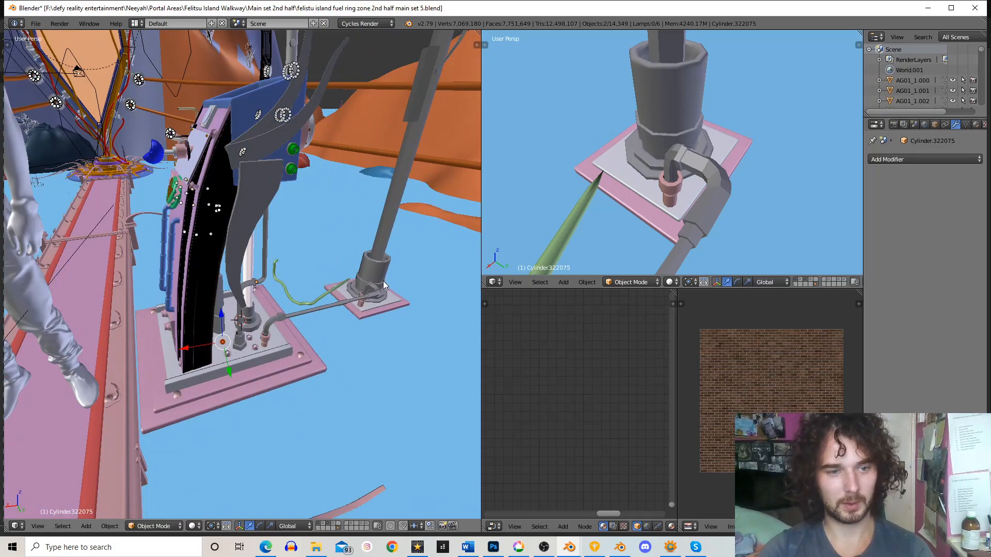
pyautogui.hotkey('shift', 'd')
pyautogui.press('x')
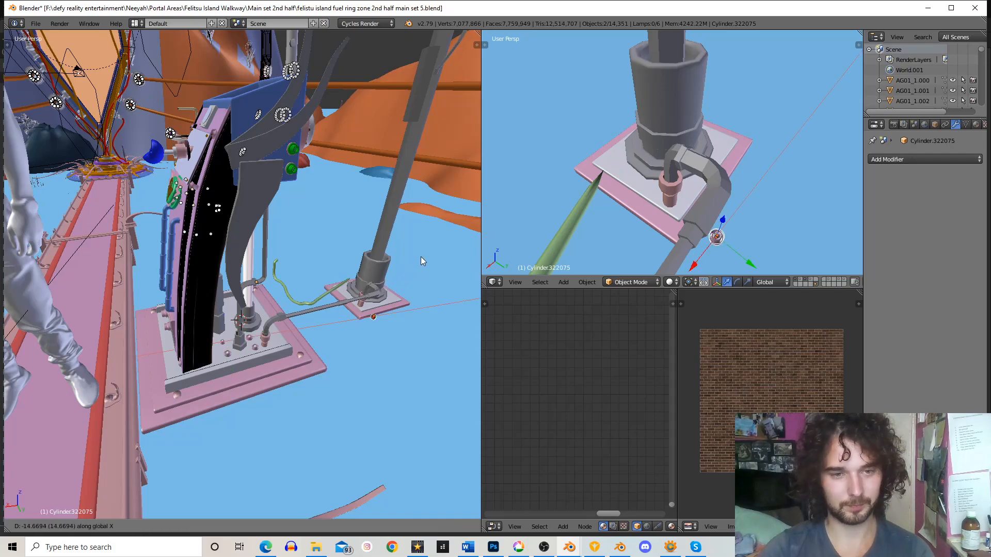
pyautogui.click(371, 296)
pyautogui.press('KP_Decimal')
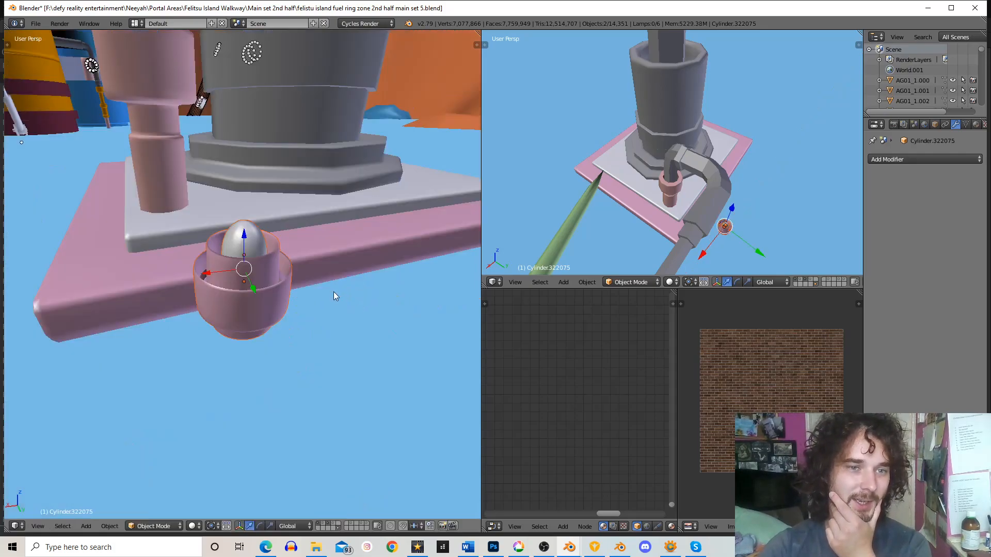
# - Raise the copied bolt vertically along Z to the level of the antenna mast's upper pipes
pyautogui.scroll(-14, 269, 266)
pyautogui.moveTo(250, 222); pyautogui.dragTo(314, 293, button='middle')
pyautogui.scroll(1, 293, 230)
pyautogui.press('g')
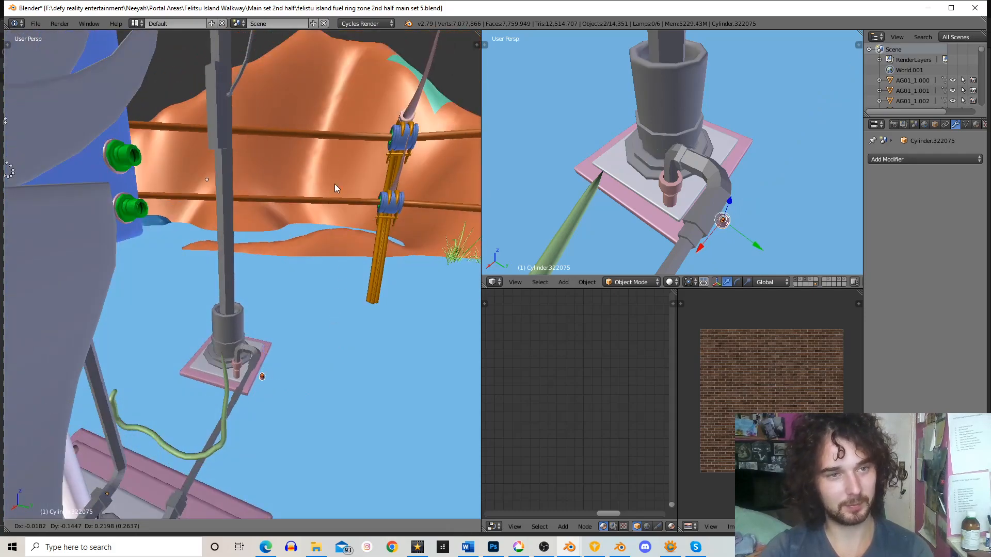
pyautogui.press('z')
pyautogui.click(301, 212)
pyautogui.keyDown('shift'); pyautogui.moveTo(301, 211); pyautogui.dragTo(330, 294, button='middle'); pyautogui.keyUp('shift')
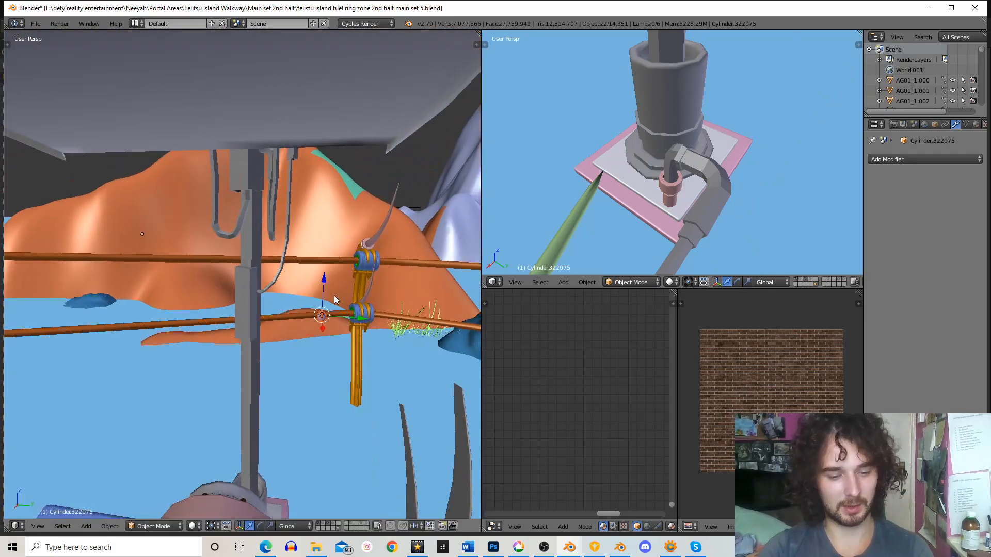
pyautogui.press('g')
pyautogui.press('z')
pyautogui.click(342, 186)
# - Move the bolt along X towards the antenna mast and rotate it to lie horizontally
pyautogui.keyDown('shift'); pyautogui.moveTo(341, 187); pyautogui.dragTo(329, 305, button='middle'); pyautogui.keyUp('shift')
pyautogui.press('g')
pyautogui.press('x')
pyautogui.click(330, 251)
pyautogui.scroll(-2, 339, 252)
pyautogui.scroll(3, 339, 251)
pyautogui.moveTo(342, 238); pyautogui.dragTo(350, 221, button='middle')
pyautogui.scroll(-3, 359, 217)
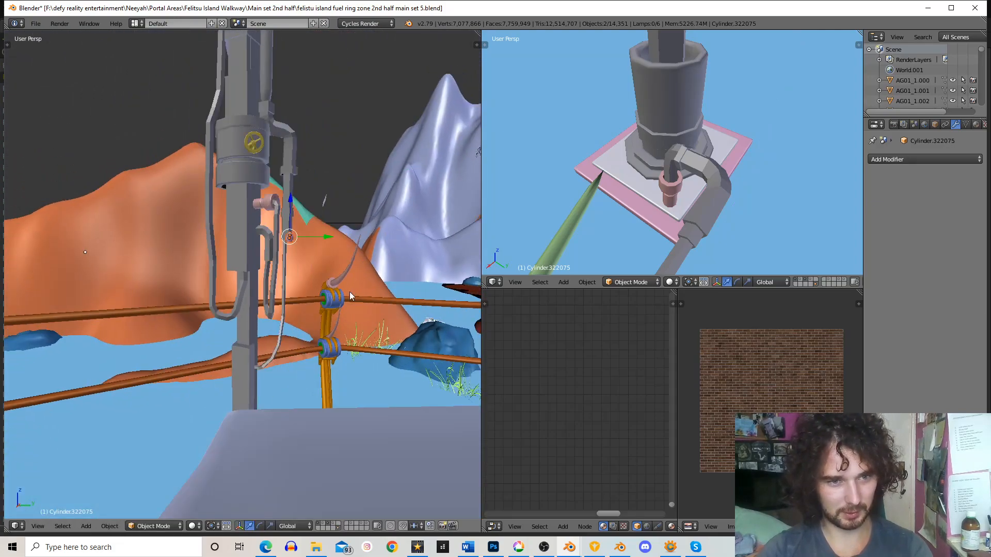
pyautogui.press('r')
pyautogui.click(338, 209)
# - Move the bolt against the antenna mast, just below the collar with the yellow handwheel
pyautogui.scroll(-6, 309, 205)
pyautogui.moveTo(307, 204); pyautogui.dragTo(313, 289, button='middle')
pyautogui.scroll(-6, 300, 207)
pyautogui.scroll(5, 314, 222)
pyautogui.scroll(2, 314, 288)
pyautogui.keyDown('shift'); pyautogui.moveTo(314, 288); pyautogui.dragTo(322, 190, button='middle'); pyautogui.keyUp('shift')
pyautogui.scroll(-3, 327, 279)
pyautogui.scroll(3, 330, 299)
pyautogui.moveTo(354, 411); pyautogui.dragTo(310, 336, button='middle')
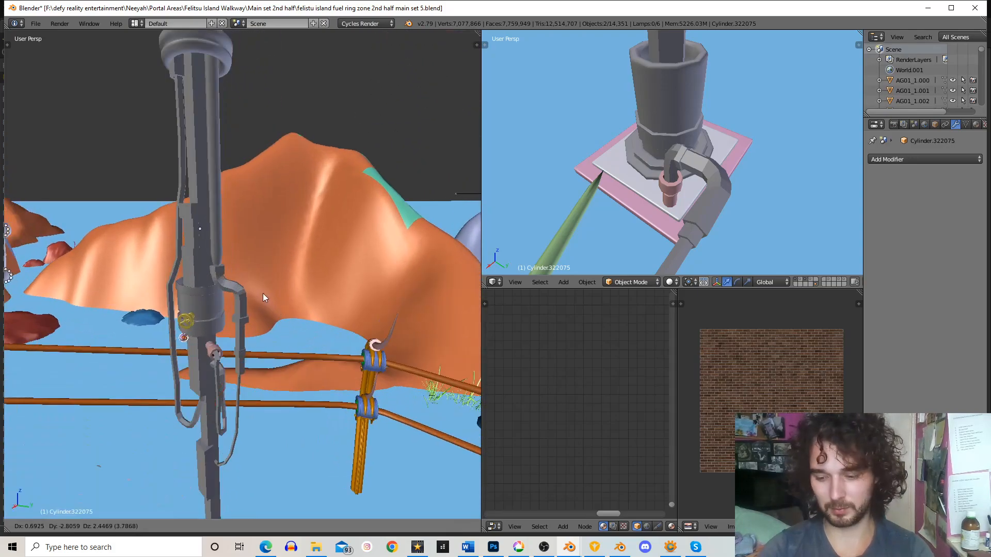
pyautogui.press('KP_Decimal')
pyautogui.scroll(-3, 289, 278)
pyautogui.moveTo(308, 270)
pyautogui.mouseDown(button='middle')
pyautogui.moveTo(312, 256)
pyautogui.moveTo(310, 279)
pyautogui.mouseUp(button='middle')
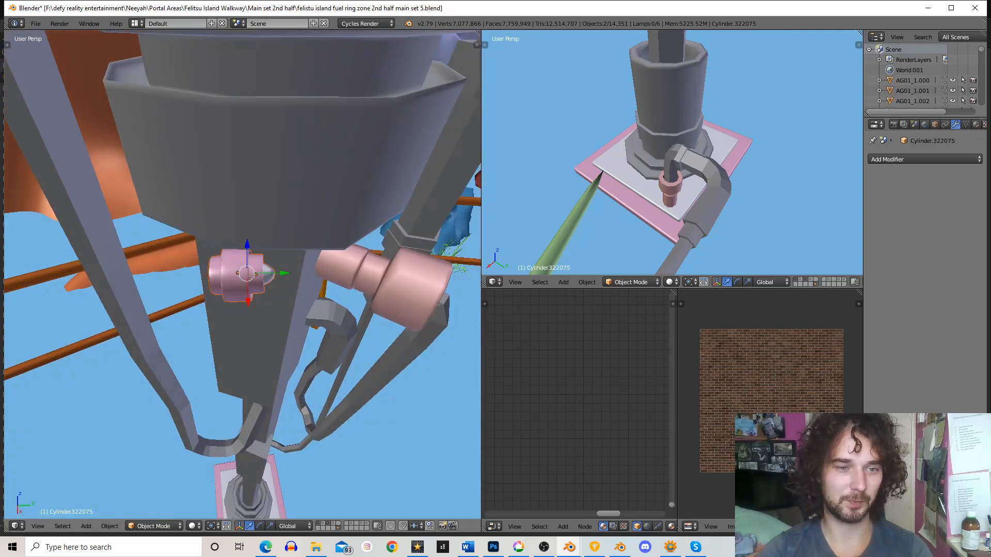
# - Rotate the bolt about -100° around Z and raise it about 2.98 along Z, above the yellow handwheel
pyautogui.press('r')
pyautogui.press('z')
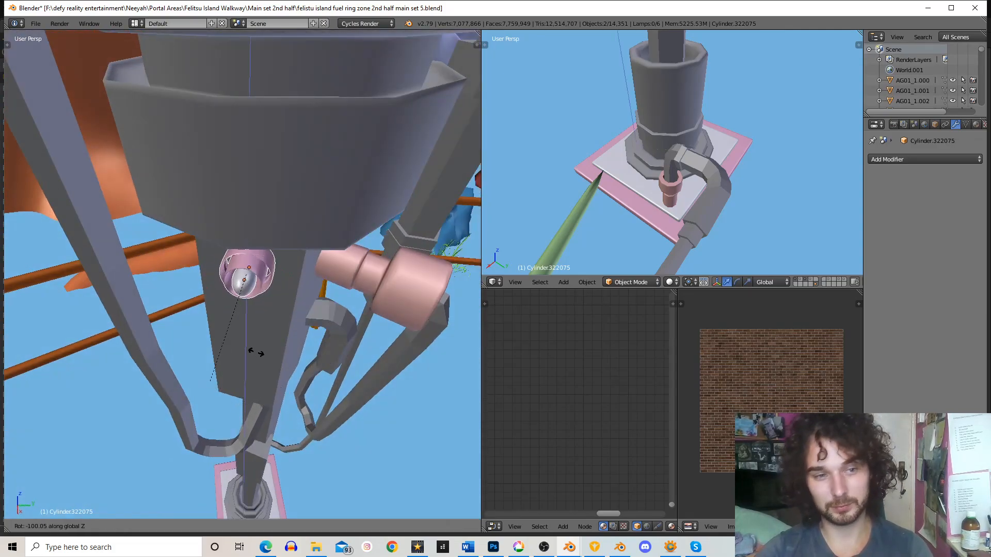
pyautogui.click(256, 352)
pyautogui.scroll(-4, 256, 352)
pyautogui.moveTo(256, 353); pyautogui.dragTo(212, 307, button='middle')
pyautogui.scroll(-1, 211, 307)
pyautogui.press('g')
pyautogui.press('z')
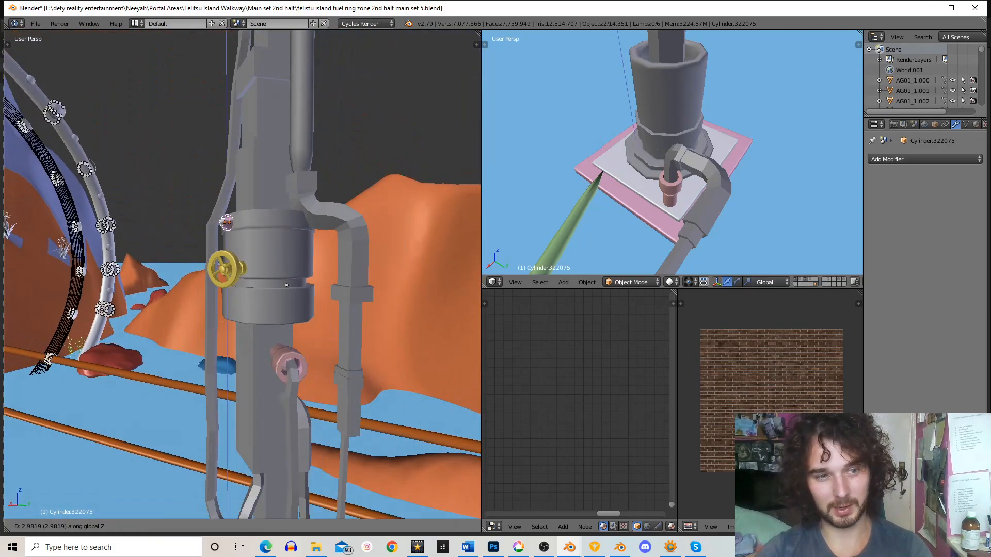
pyautogui.click(286, 285)
# - Position the bolt on the mast's flat face above the collar and rotate it about -5.7° around Z
pyautogui.keyDown('shift'); pyautogui.moveTo(286, 285); pyautogui.dragTo(270, 436, button='middle'); pyautogui.keyUp('shift')
pyautogui.moveTo(465, 289); pyautogui.dragTo(406, 297, button='middle')
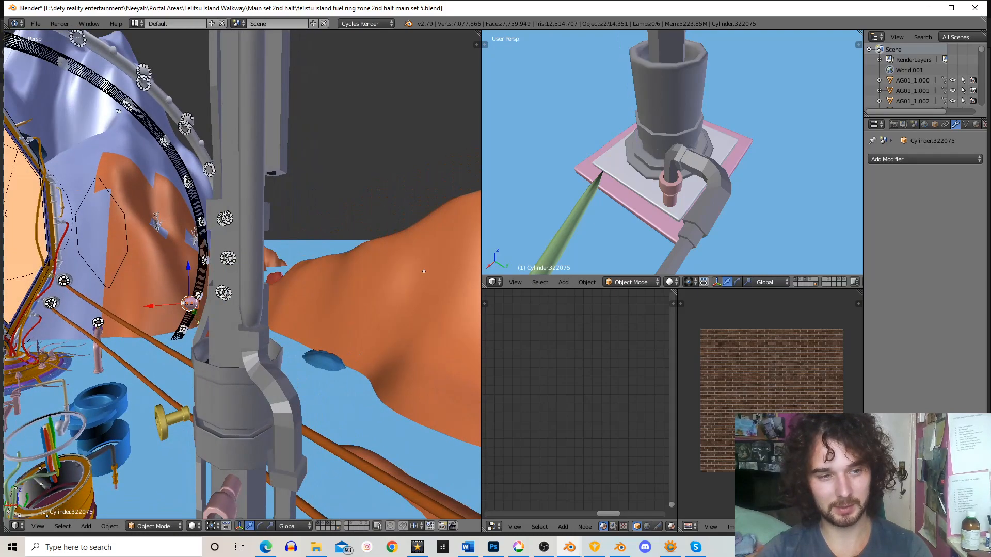
pyautogui.press('g')
pyautogui.click(211, 216)
pyautogui.moveTo(212, 217); pyautogui.dragTo(315, 274, button='middle')
pyautogui.scroll(2, 312, 268)
pyautogui.press('r')
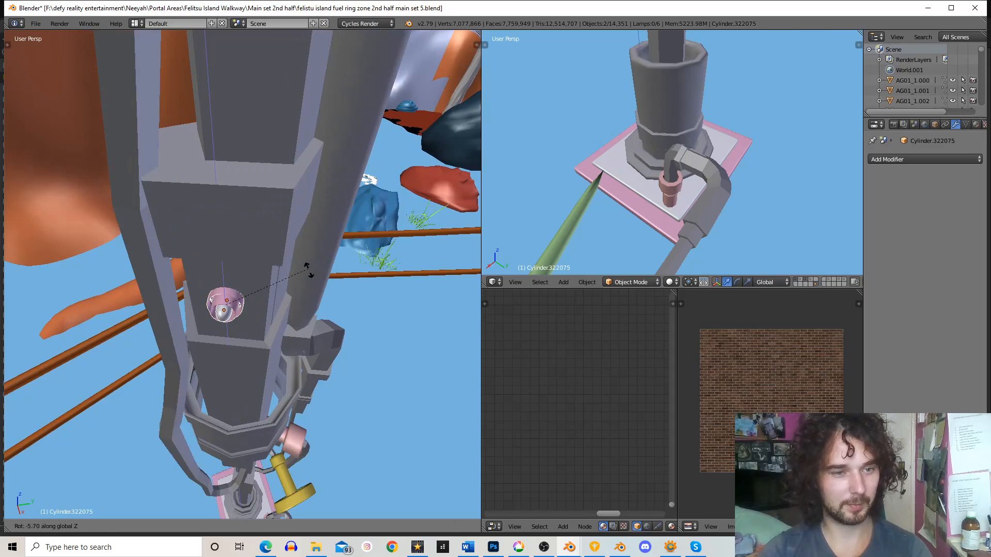
pyautogui.click(308, 272)
# - Adjust the bolt's scale to suit the mast's flat face
pyautogui.scroll(-5, 308, 272)
pyautogui.moveTo(308, 272); pyautogui.dragTo(266, 193, button='middle')
pyautogui.scroll(4, 266, 194)
pyautogui.press('s')
pyautogui.click(293, 237)
# - Scale the bolt to about 0.92 and raise it about 0.42 along Z on the mast
pyautogui.scroll(-7, 293, 237)
pyautogui.moveTo(293, 237); pyautogui.dragTo(277, 265, button='middle')
pyautogui.scroll(2, 278, 265)
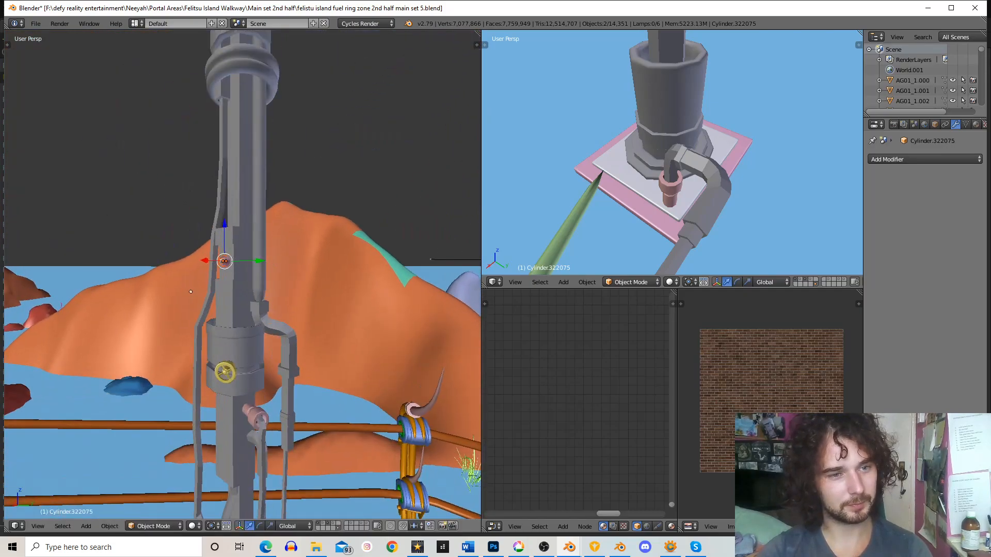
pyautogui.scroll(4, 258, 259)
pyautogui.press('s')
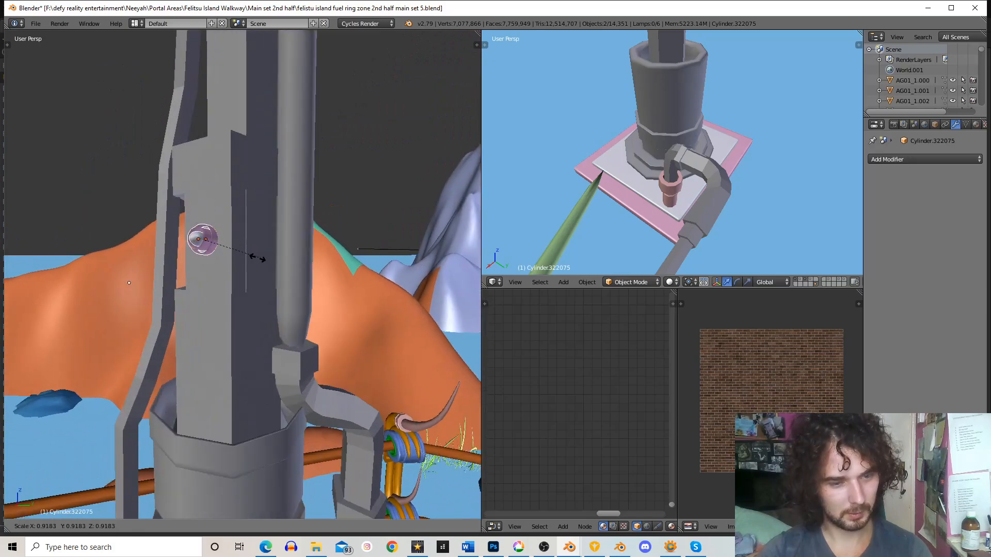
pyautogui.click(257, 258)
pyautogui.press('g')
pyautogui.press('z')
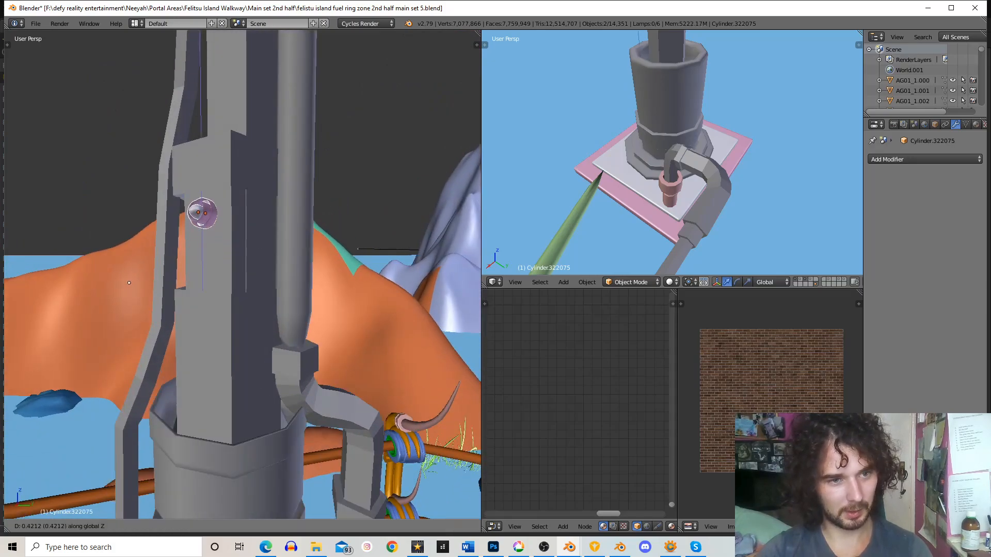
pyautogui.click(129, 283)
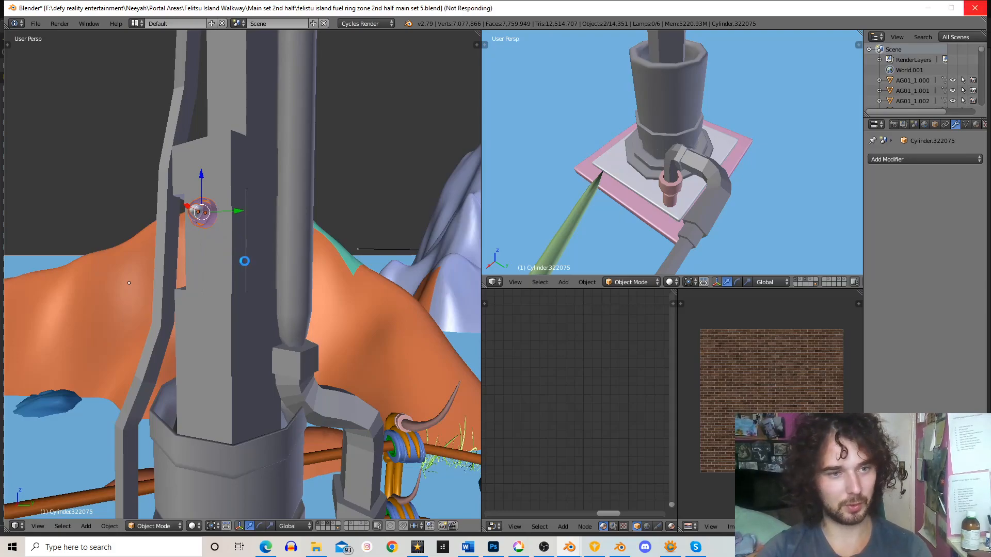
# - Duplicate the bolt on the mast's flat face and lower the copy about 0.66 along Z
pyautogui.hotkey('shift', 'd')
pyautogui.press('z')
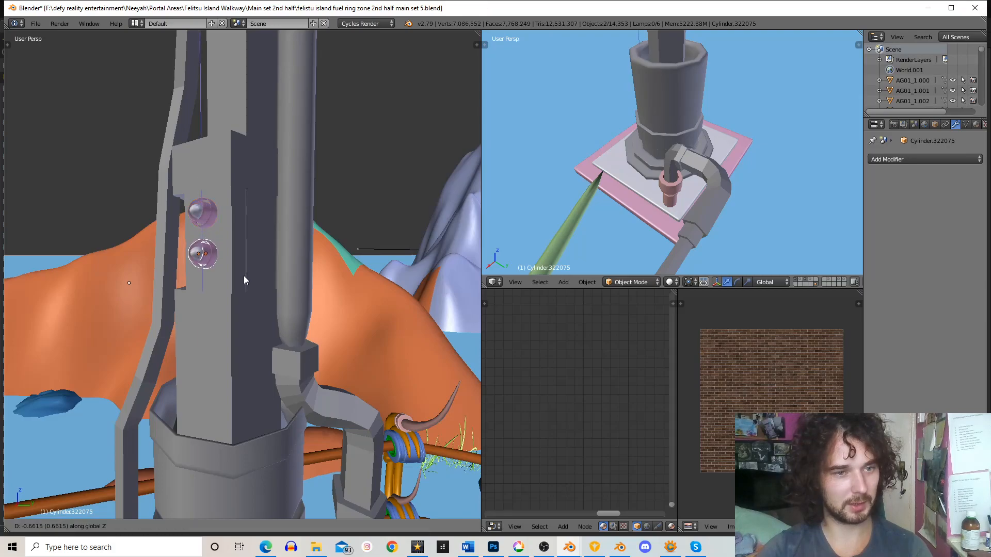
pyautogui.click(245, 275)
# - Duplicate the lower bolt and raise the copy along Z to just below the double-ringed collar
pyautogui.moveTo(253, 265); pyautogui.dragTo(291, 333, button='middle')
pyautogui.scroll(-8, 290, 333)
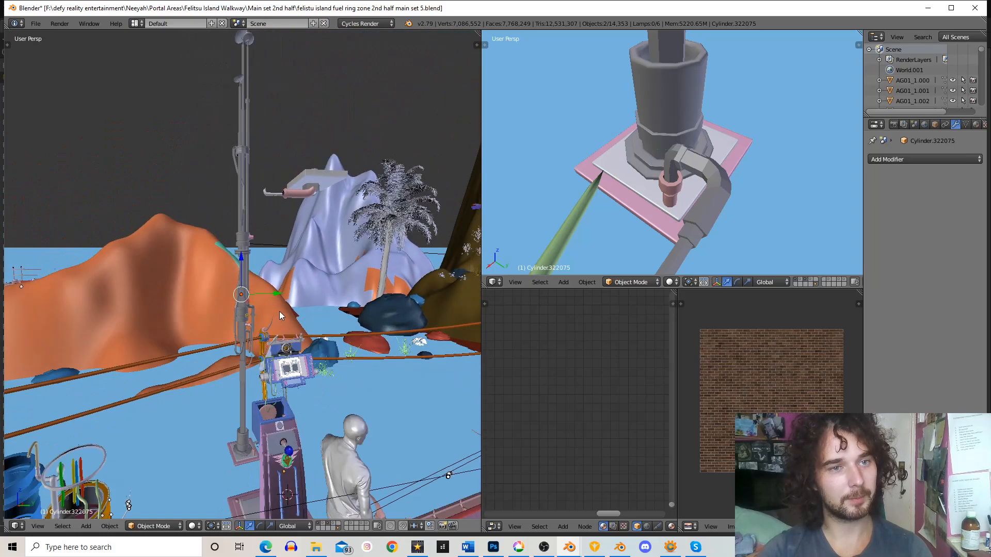
pyautogui.scroll(10, 271, 317)
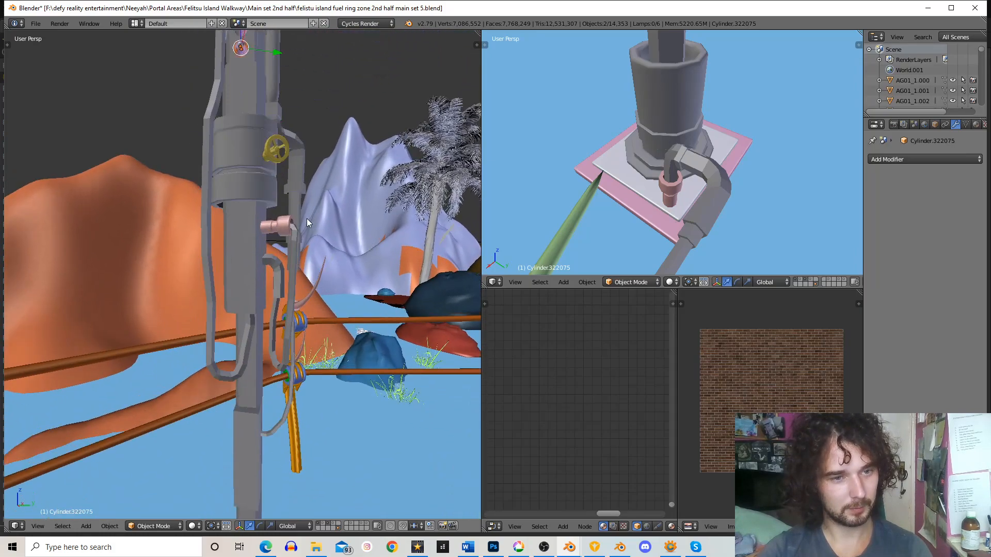
pyautogui.moveTo(290, 228); pyautogui.dragTo(246, 324, button='middle')
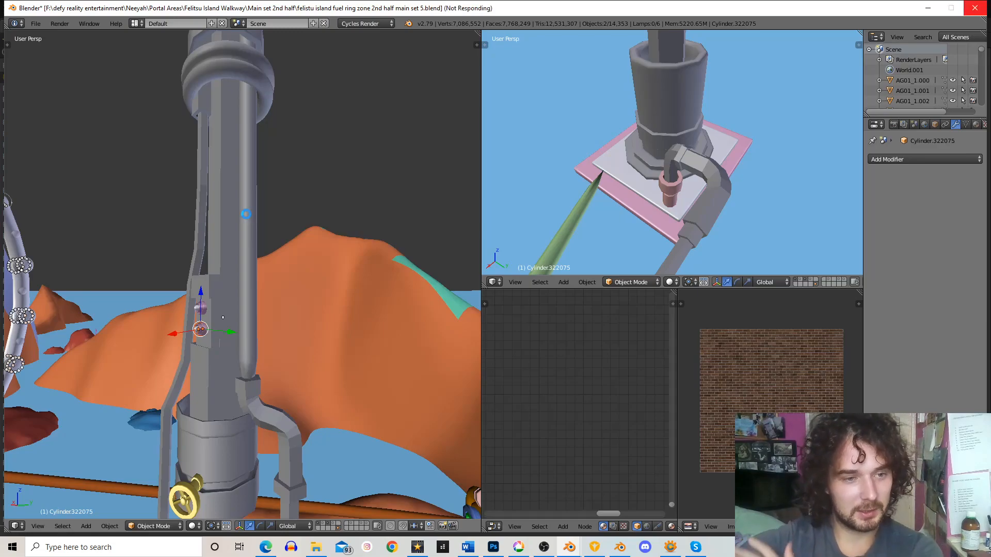
pyautogui.hotkey('shift', 'd')
pyautogui.press('z')
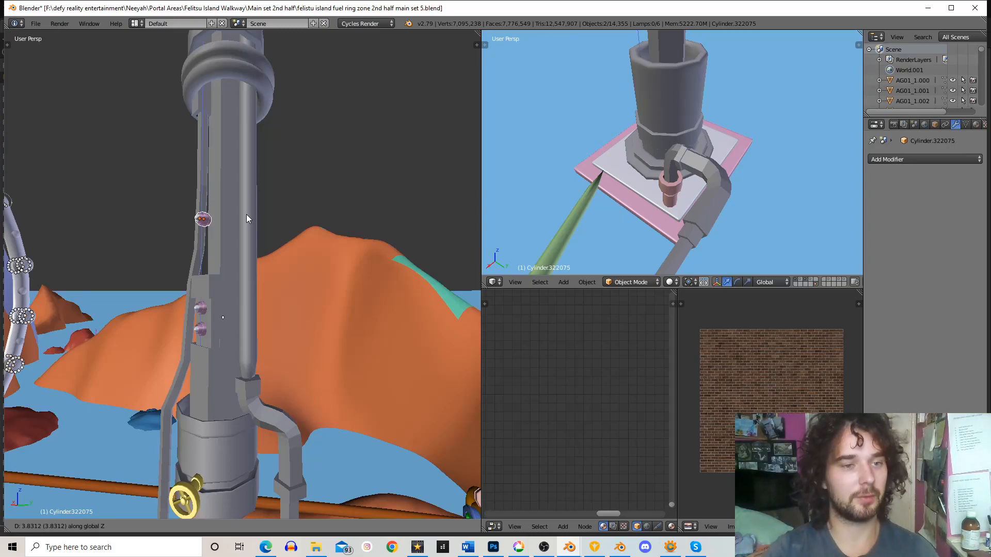
pyautogui.click(281, 196)
# - Raise the bolt copy along Z to the level of the collar carrying the pink fitting
pyautogui.scroll(-6, 273, 201)
pyautogui.keyDown('shift'); pyautogui.moveTo(235, 186); pyautogui.dragTo(239, 264, button='middle'); pyautogui.keyUp('shift')
pyautogui.scroll(7, 281, 349)
pyautogui.scroll(-1, 281, 351)
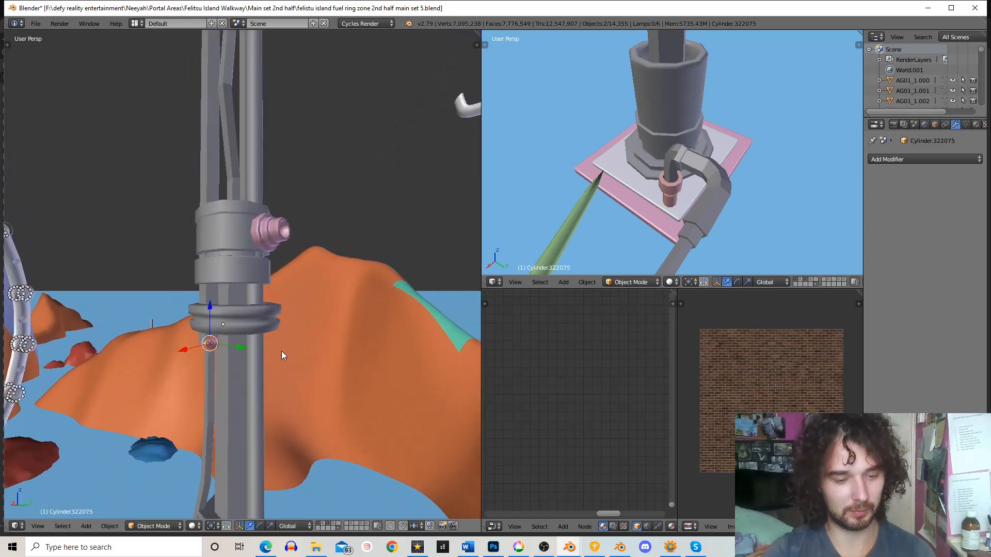
pyautogui.press('g')
pyautogui.press('z')
pyautogui.click(264, 234)
# - Move the bolt along X out through the collar's face and rotate it about 14° around Z
pyautogui.moveTo(264, 234); pyautogui.dragTo(286, 222, button='middle')
pyautogui.scroll(5, 306, 267)
pyautogui.scroll(-3, 311, 266)
pyautogui.press('g')
pyautogui.press('y')
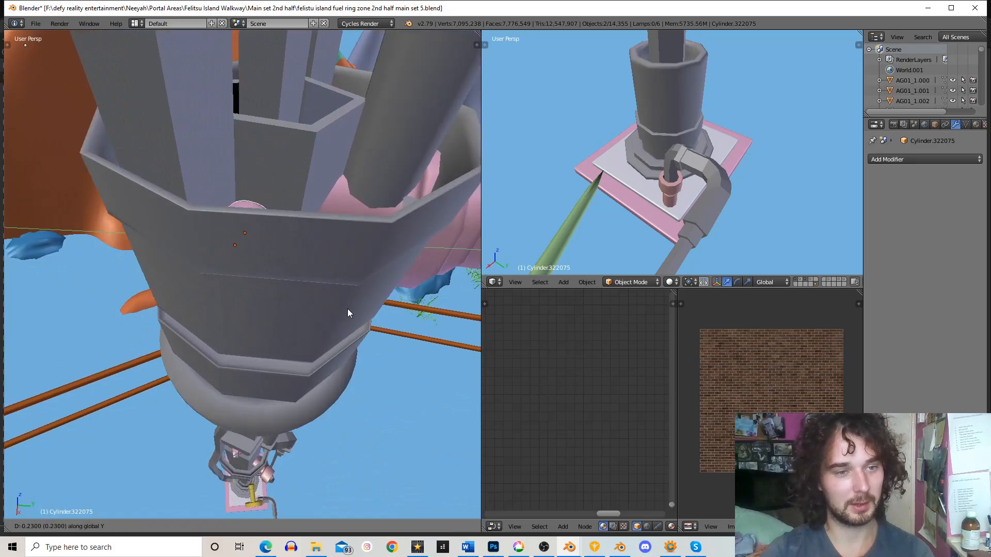
pyautogui.press('x')
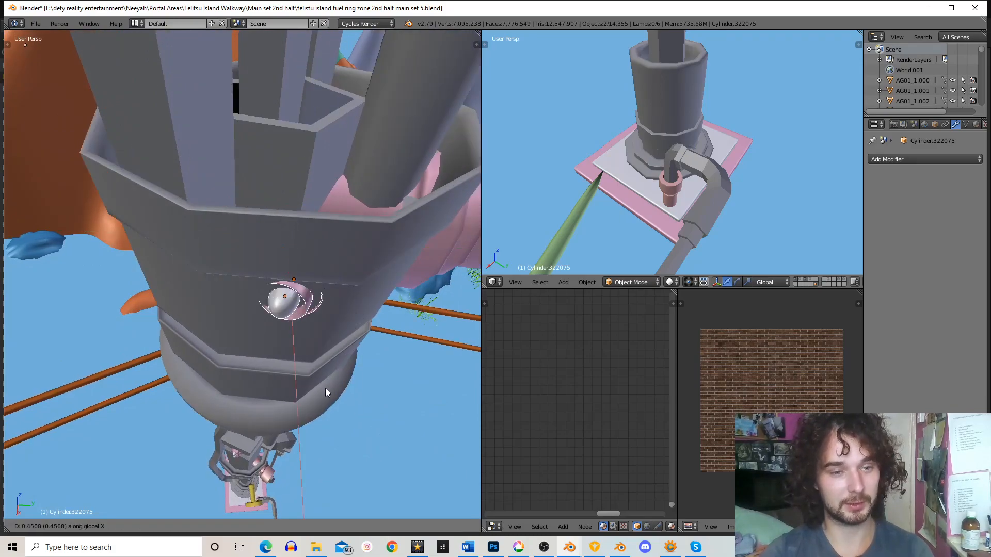
pyautogui.click(389, 347)
pyautogui.press('r')
pyautogui.press('z')
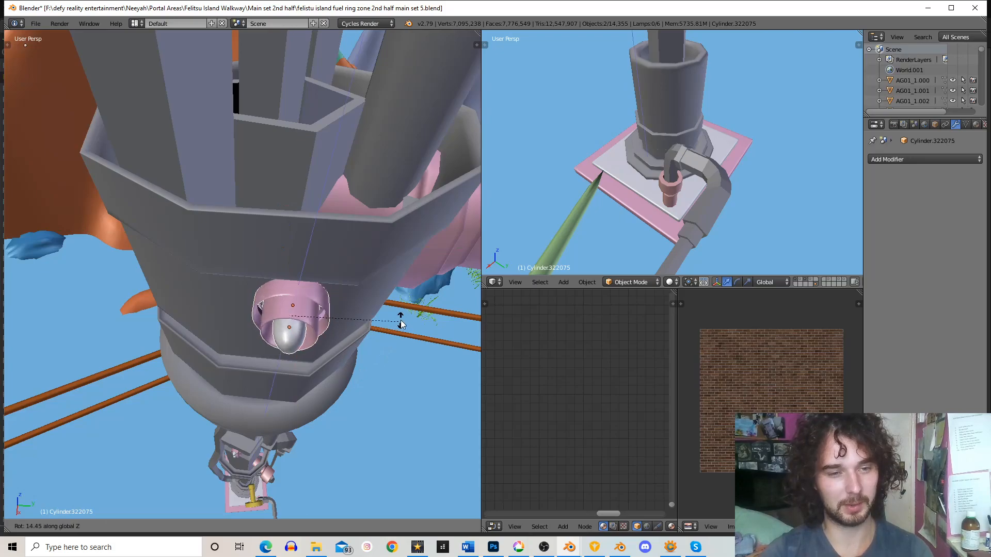
pyautogui.click(402, 320)
# - Tilt the bolt about -3.7° in the side view and lower it about 0.25 on the collar
pyautogui.press('KP_Decimal')
pyautogui.scroll(-3, 402, 320)
pyautogui.moveTo(401, 320); pyautogui.dragTo(366, 269, button='middle')
pyautogui.scroll(3, 316, 237)
pyautogui.scroll(-3, 313, 251)
pyautogui.press('r')
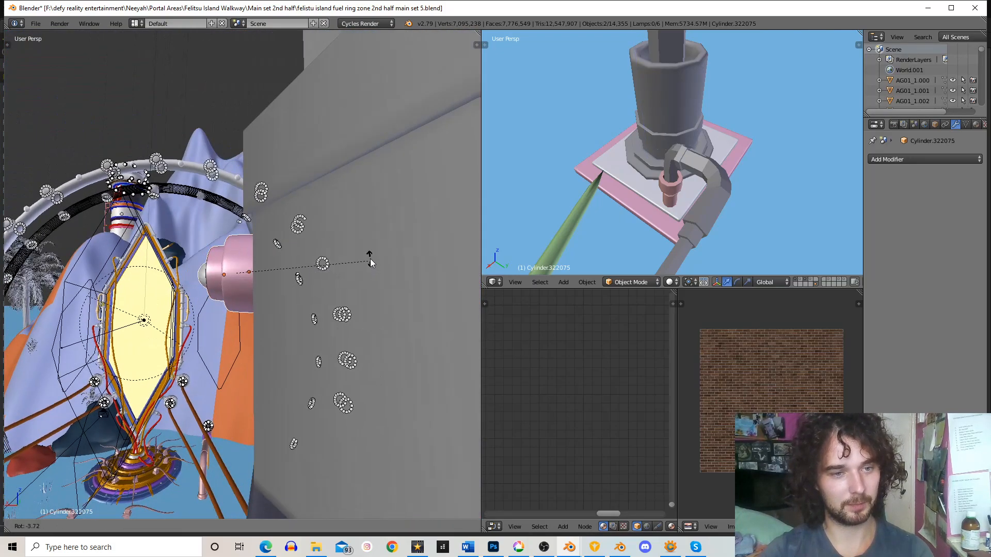
pyautogui.click(370, 259)
pyautogui.moveTo(262, 252); pyautogui.dragTo(296, 268, button='middle')
pyautogui.press('g')
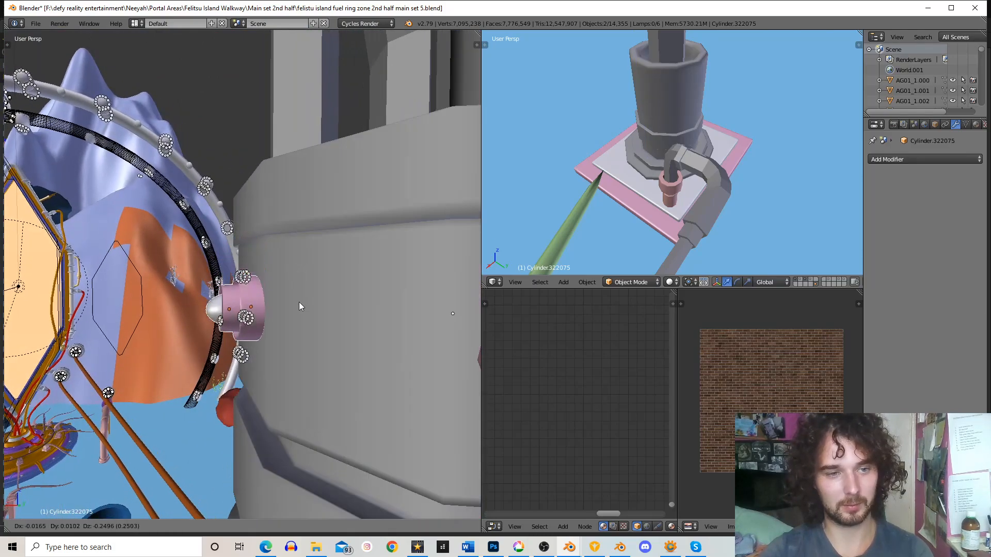
pyautogui.click(299, 302)
# - Scale the bolt on the collar's face to about 1.2
pyautogui.scroll(-4, 289, 304)
pyautogui.moveTo(246, 320); pyautogui.dragTo(324, 288, button='middle')
pyautogui.scroll(4, 296, 302)
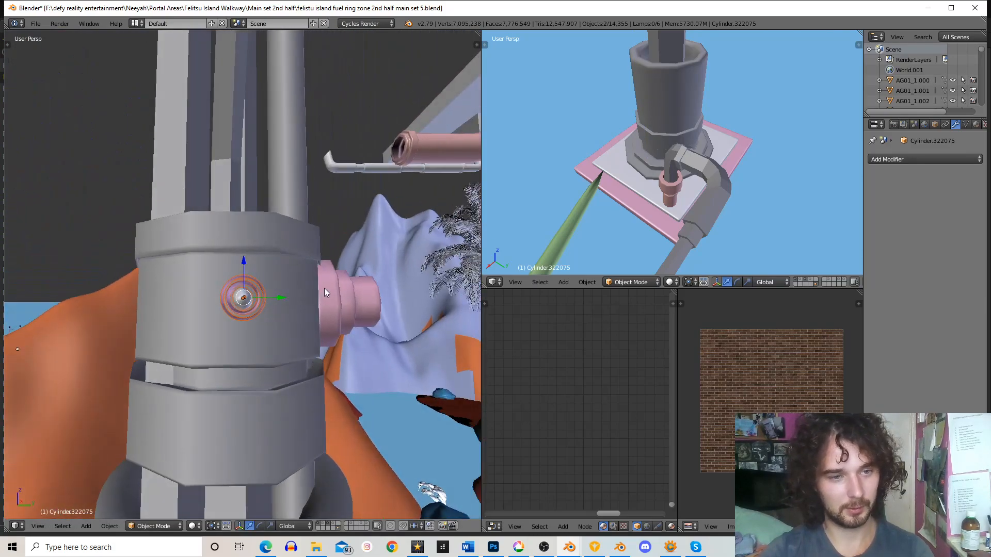
pyautogui.press('s')
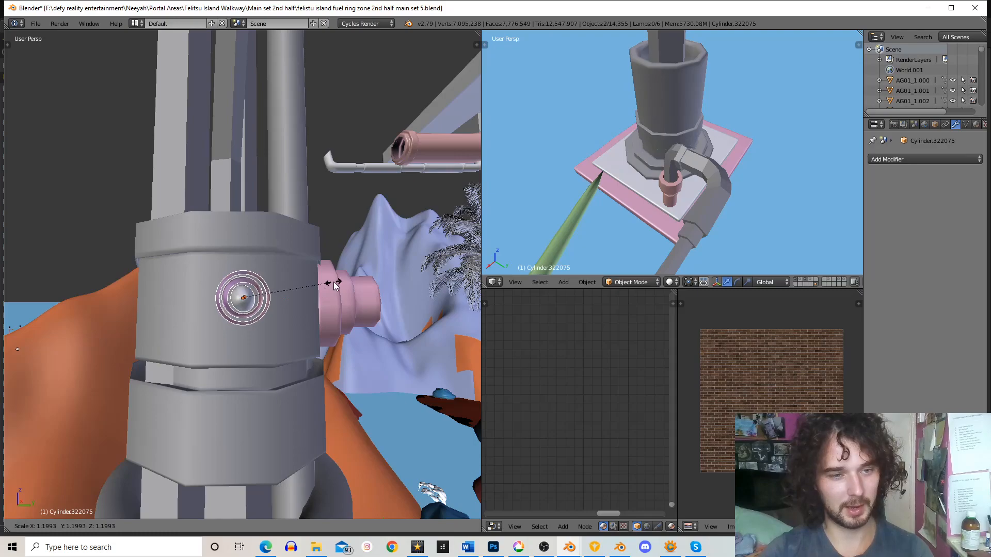
pyautogui.click(334, 287)
# - Reposition the bolt against the collar's face and rotate it about 2.7° around Z
pyautogui.moveTo(334, 286); pyautogui.dragTo(340, 308, button='middle')
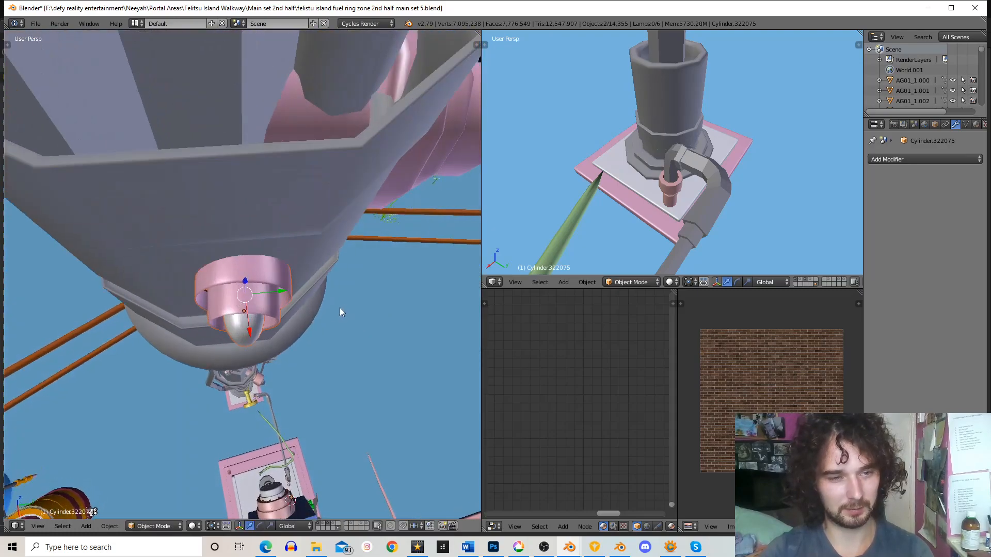
pyautogui.press('g')
pyautogui.click(327, 308)
pyautogui.press('r')
pyautogui.press('z')
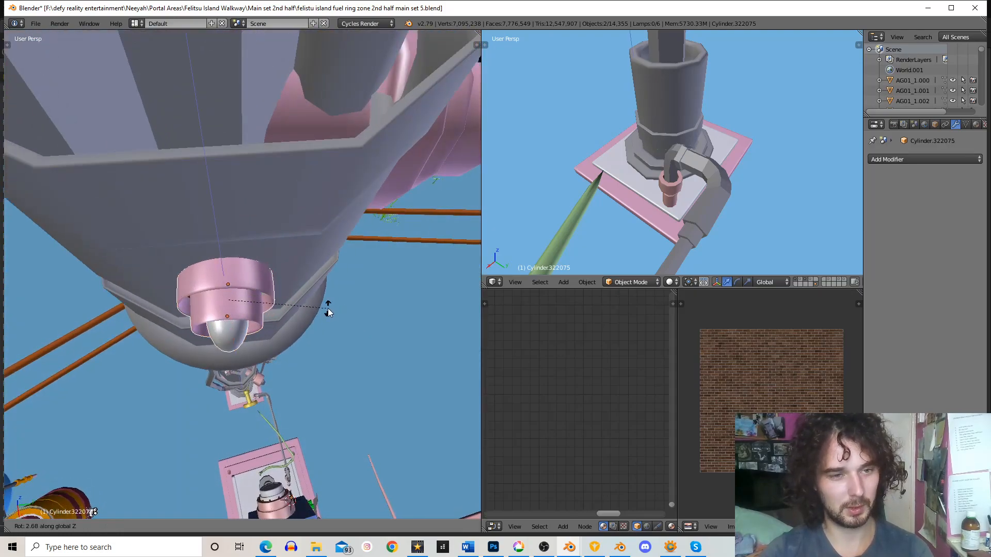
pyautogui.click(315, 321)
# - Adjust the bolt's overall scale to suit the collar
pyautogui.scroll(-6, 313, 318)
pyautogui.moveTo(313, 317); pyautogui.dragTo(276, 293, button='middle')
pyautogui.scroll(4, 274, 266)
pyautogui.press('s')
pyautogui.click(277, 266)
# - Apply smooth shading to the next collar up on the mast
pyautogui.scroll(-10, 277, 267)
pyautogui.scroll(3, 277, 293)
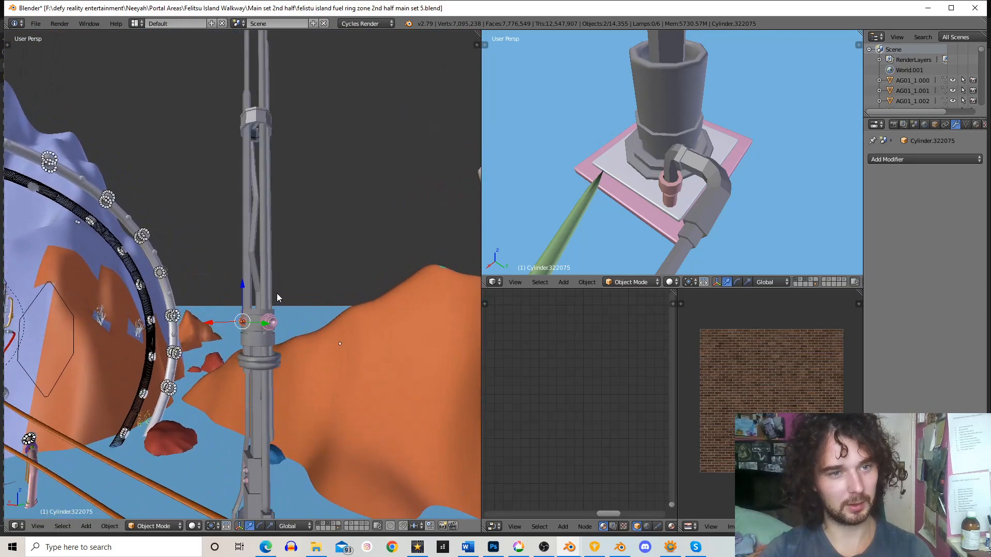
pyautogui.rightClick(258, 122)
pyautogui.click(920, 161)
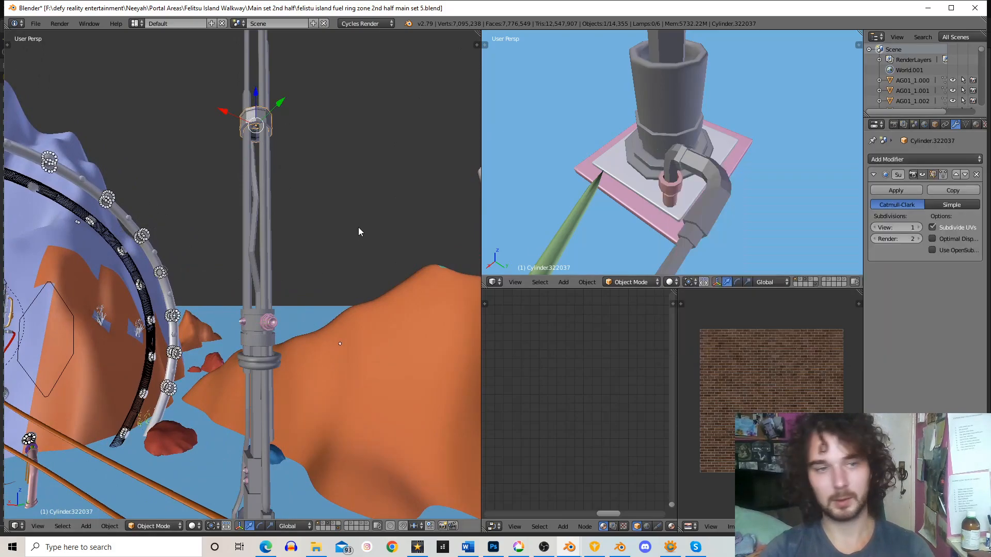
pyautogui.press('t')
pyautogui.click(42, 188)
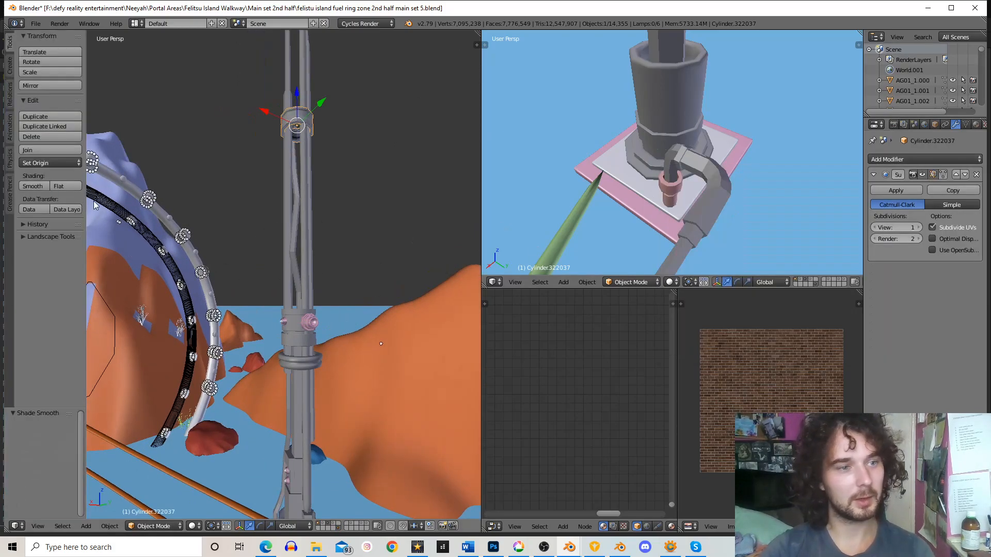
pyautogui.moveTo(301, 133); pyautogui.dragTo(283, 252, button='middle')
pyautogui.scroll(1, 284, 184)
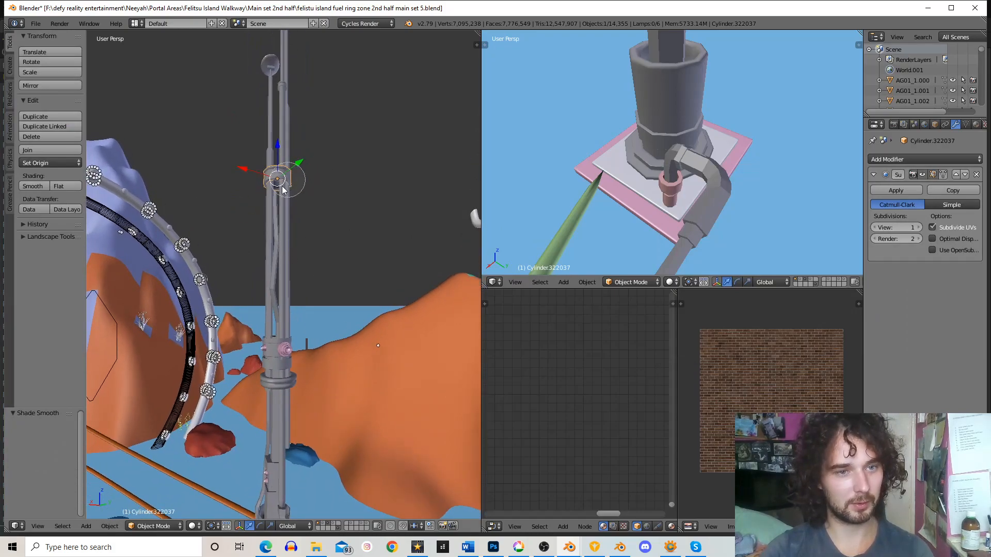
pyautogui.press('a')
pyautogui.scroll(1, 268, 302)
pyautogui.keyDown('shift'); pyautogui.moveTo(268, 303); pyautogui.dragTo(356, 203, button='middle'); pyautogui.keyUp('shift')
pyautogui.keyDown('shift'); pyautogui.moveTo(313, 111); pyautogui.dragTo(262, 201, button='middle'); pyautogui.keyUp('shift')
pyautogui.scroll(3, 262, 201)
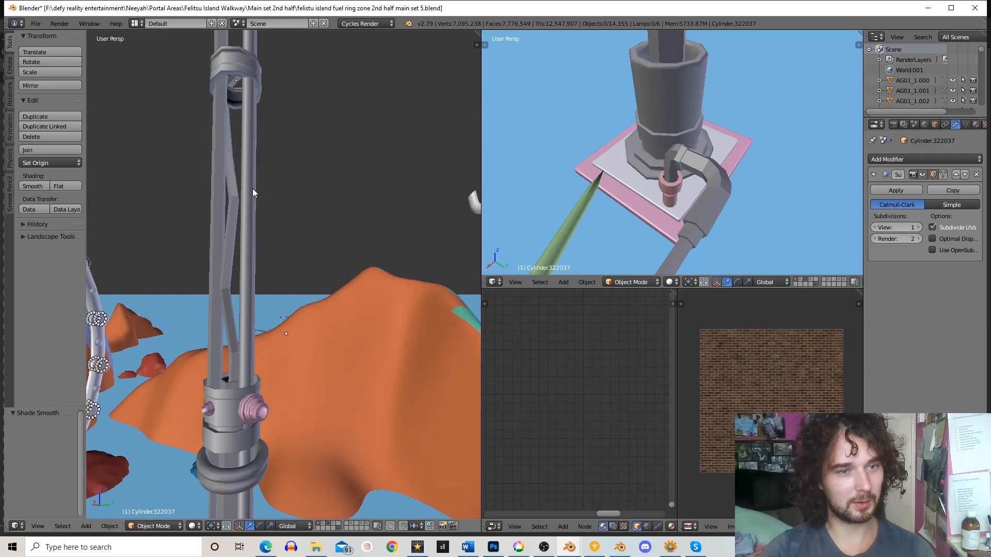
pyautogui.rightClick(252, 192)
pyautogui.press('g')
pyautogui.rightClick(308, 316)
# - Examine the mast's collars, pipes and bolts down to its base, along with the nearby console
pyautogui.scroll(-3, 291, 340)
pyautogui.keyDown('shift'); pyautogui.moveTo(291, 339); pyautogui.dragTo(326, 184, button='middle'); pyautogui.keyUp('shift')
pyautogui.press('a')
pyautogui.scroll(3, 315, 215)
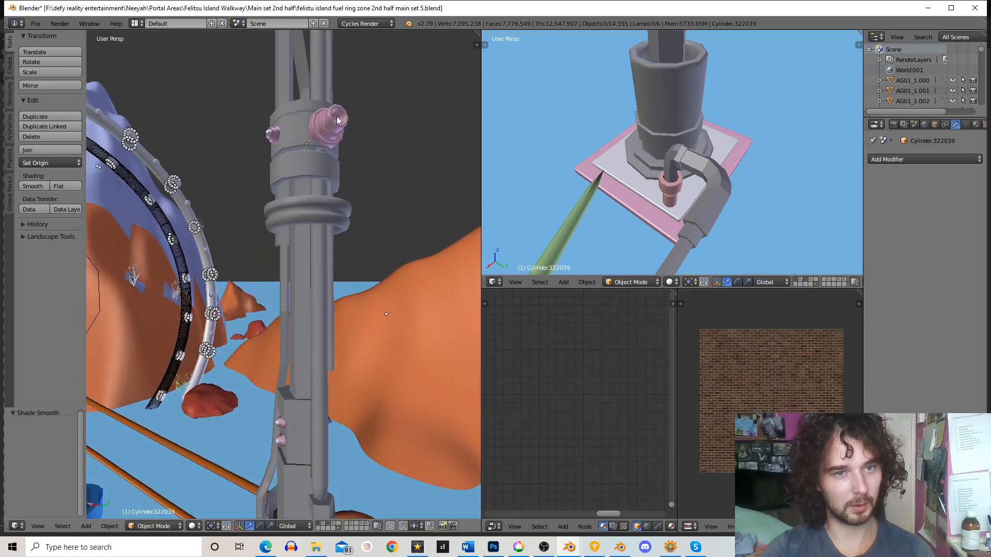
pyautogui.scroll(-2, 336, 116)
pyautogui.moveTo(244, 326); pyautogui.dragTo(239, 222, button='middle')
pyautogui.scroll(-3, 289, 240)
pyautogui.scroll(-5, 269, 201)
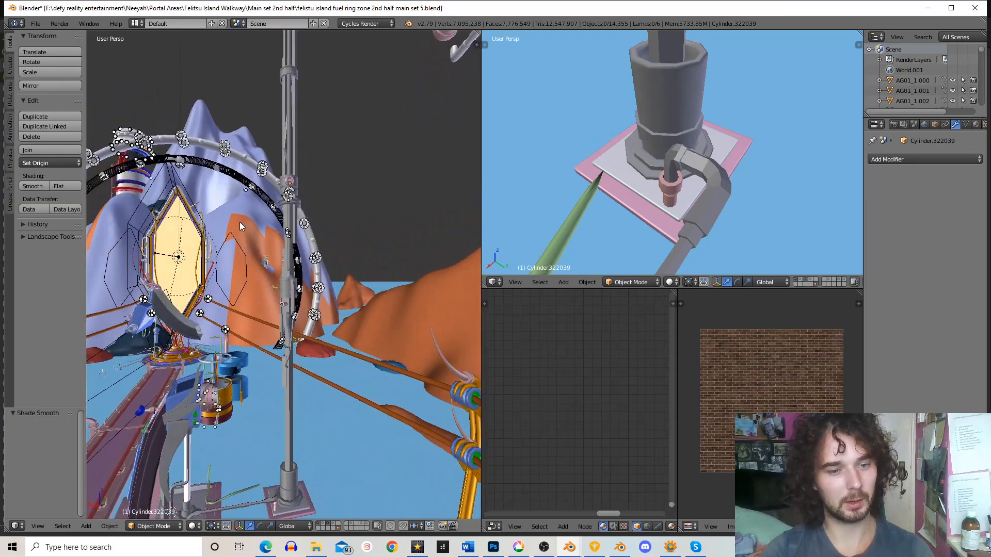
pyautogui.moveTo(299, 181); pyautogui.dragTo(338, 236, button='middle')
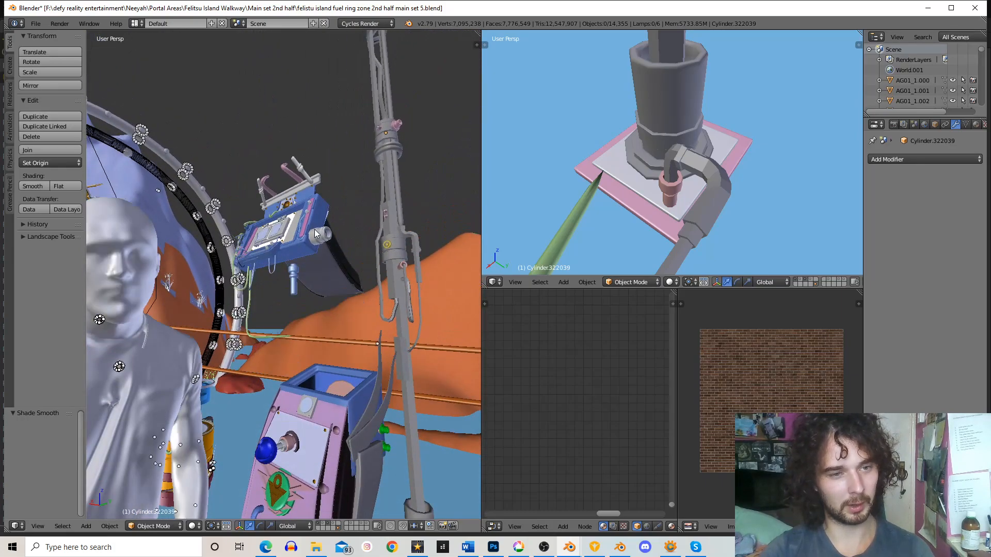
# - Circle-select the parts of the raised control panel assembly above the console, including its cables and brackets
pyautogui.rightClick(316, 234)
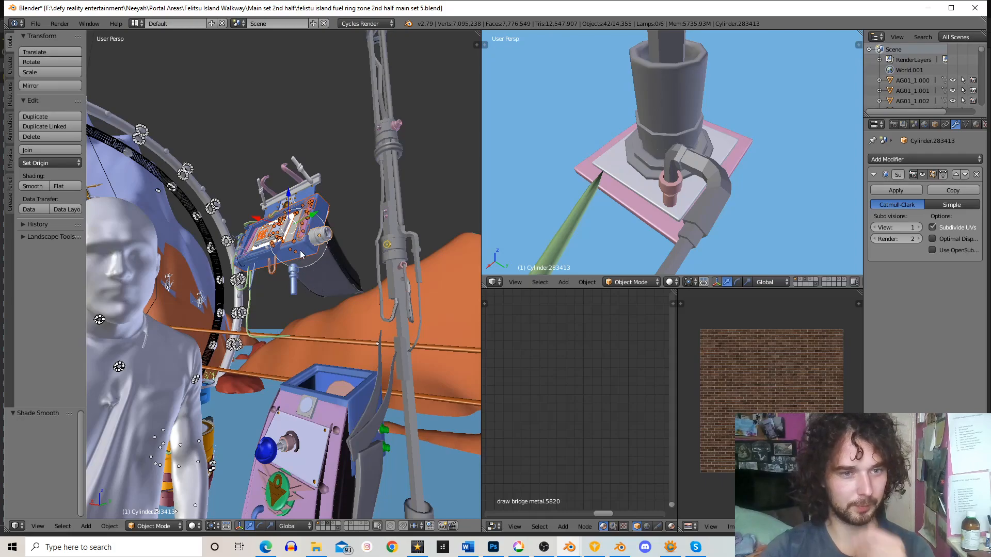
pyautogui.scroll(-5, 302, 255)
pyautogui.scroll(8, 305, 261)
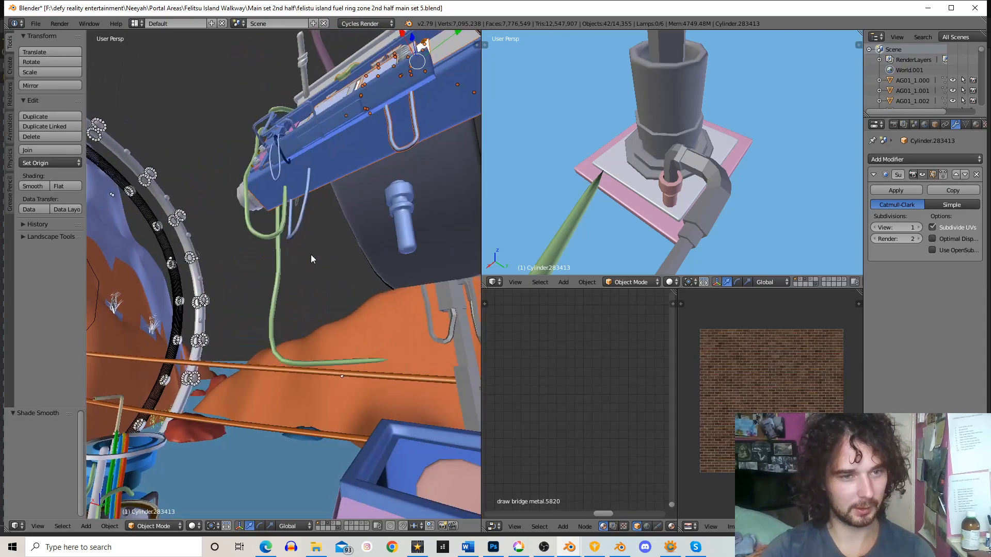
pyautogui.scroll(-3, 311, 255)
pyautogui.moveTo(304, 254); pyautogui.dragTo(281, 254, button='middle')
pyautogui.press('c')
pyautogui.moveTo(281, 254); pyautogui.dragTo(285, 227)
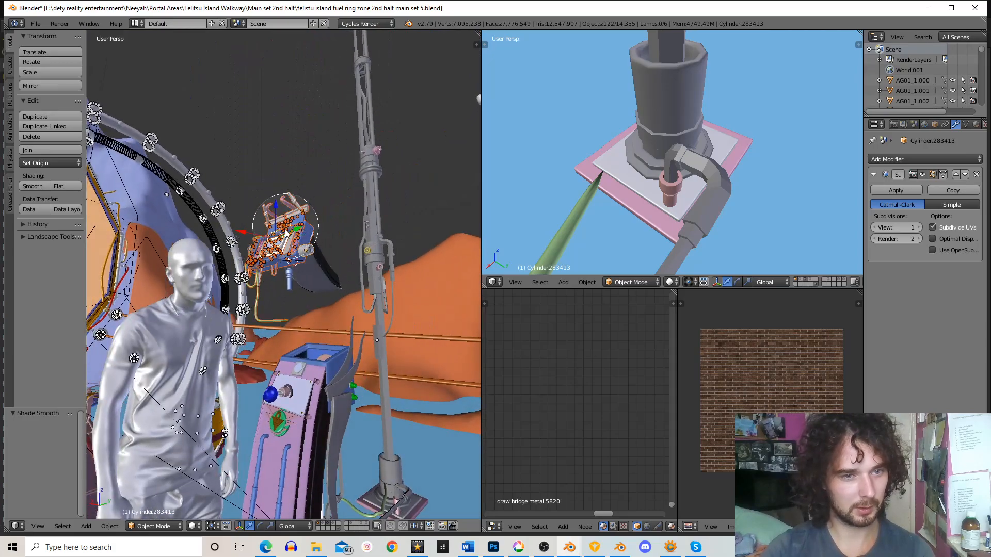
# - Refine the control panel selection and move the assembly 21.252 along Y, away from the mast
pyautogui.moveTo(291, 238)
pyautogui.mouseDown(button='middle')
pyautogui.moveTo(318, 251)
pyautogui.moveTo(345, 296)
pyautogui.moveTo(362, 286)
pyautogui.moveTo(315, 310)
pyautogui.mouseUp(button='middle')
pyautogui.scroll(2, 316, 311)
pyautogui.scroll(-4, 312, 306)
pyautogui.scroll(4, 303, 294)
pyautogui.moveTo(327, 269); pyautogui.dragTo(431, 250)
pyautogui.rightClick(431, 250)
pyautogui.moveTo(309, 310); pyautogui.dragTo(261, 253, button='middle')
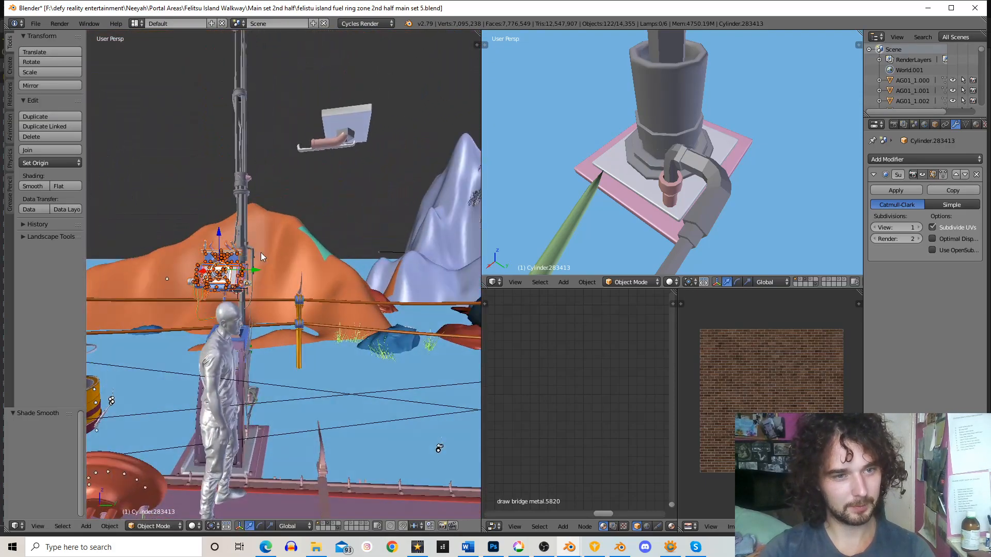
pyautogui.moveTo(252, 269); pyautogui.dragTo(409, 266)
# - Add a cylinder with 5 vertices, radius 1 and depth 2 beside the pink fitting on the mast's collar
pyautogui.moveTo(324, 280); pyautogui.dragTo(267, 271, button='middle')
pyautogui.scroll(-4, 266, 271)
pyautogui.moveTo(346, 208); pyautogui.dragTo(321, 279, button='middle')
pyautogui.moveTo(315, 433); pyautogui.dragTo(288, 209, button='middle')
pyautogui.moveTo(320, 288); pyautogui.dragTo(332, 240, button='middle')
pyautogui.hotkey('shift', 'a')
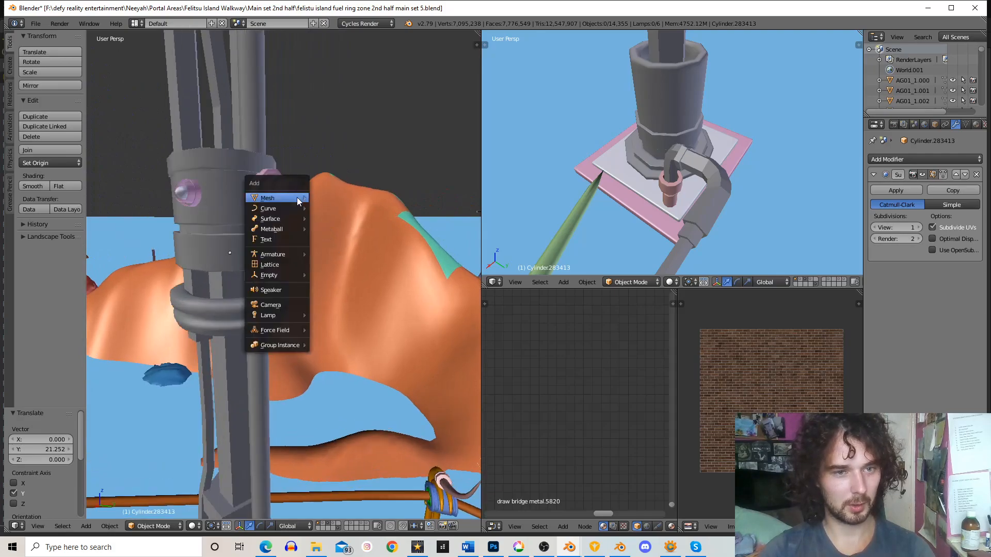
pyautogui.moveTo(296, 198)
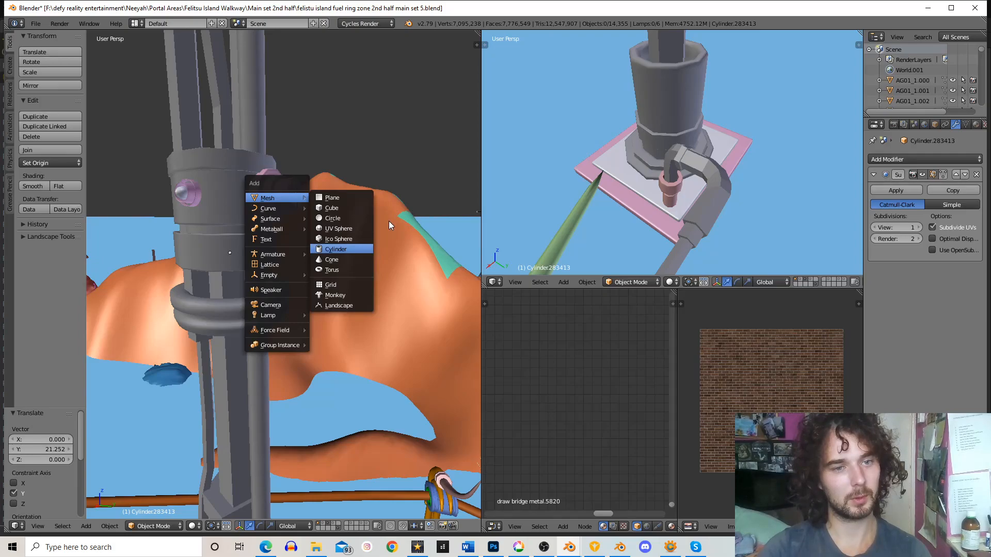
pyautogui.press('Return')
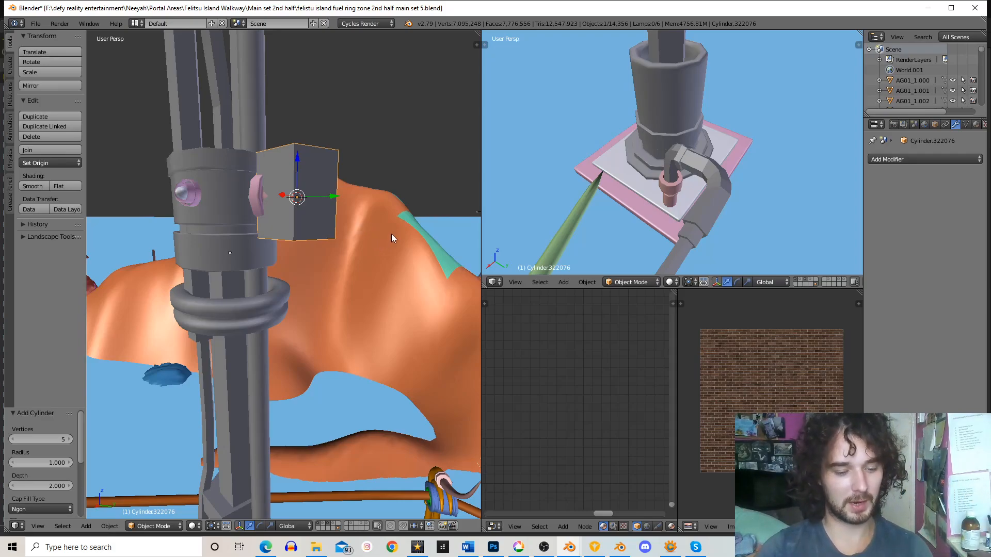
# - Scale the new cylinder to 0.365 and rotate it 90° in the view beside the pink fitting
pyautogui.press('s')
pyautogui.click(334, 197)
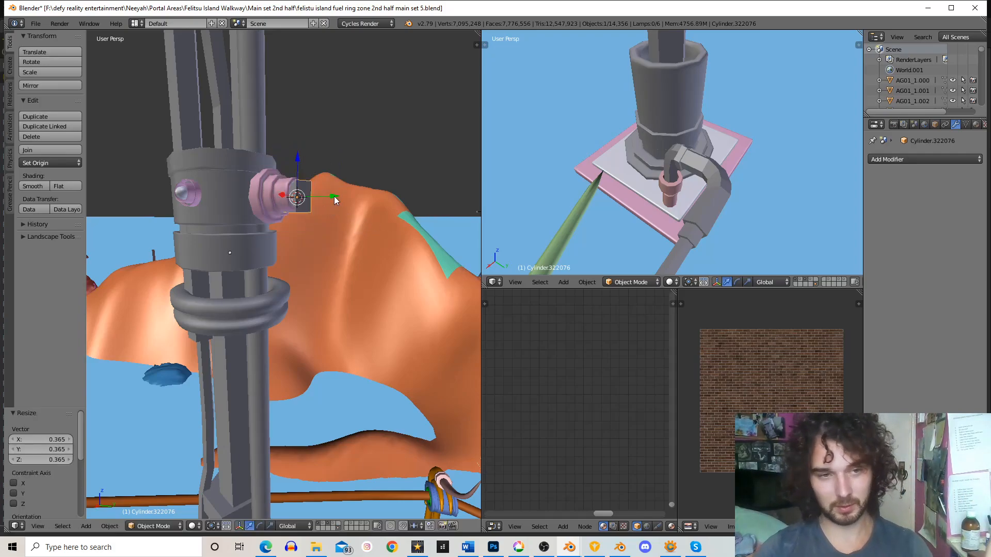
pyautogui.press('KP_Decimal')
pyautogui.scroll(-7, 309, 279)
pyautogui.scroll(1, 311, 291)
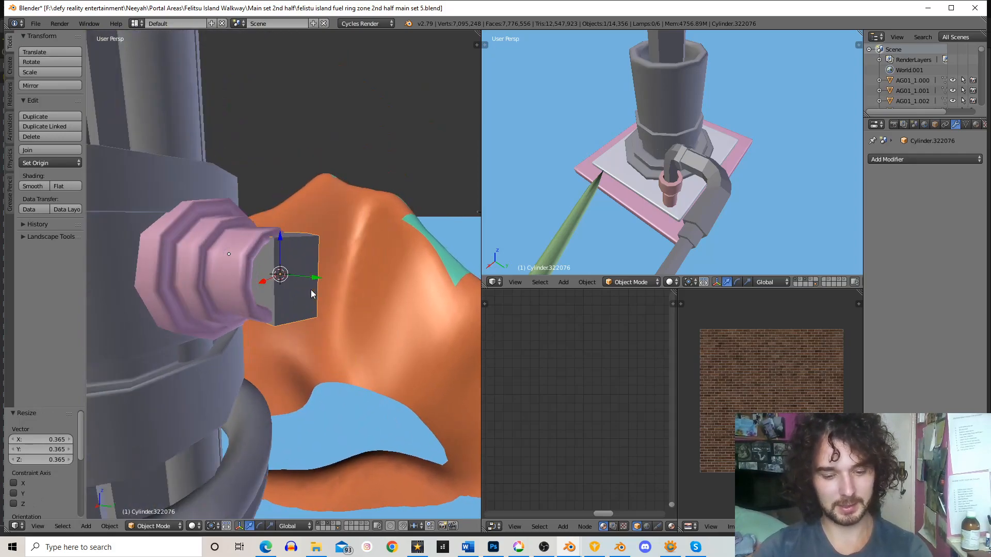
pyautogui.press('r')
pyautogui.press('9')
pyautogui.press('0')
pyautogui.press('Return')
# - Scale the rotated cylinder by a further 0.619 to suit the pink fitting's opening
pyautogui.moveTo(320, 271); pyautogui.dragTo(275, 343, button='middle')
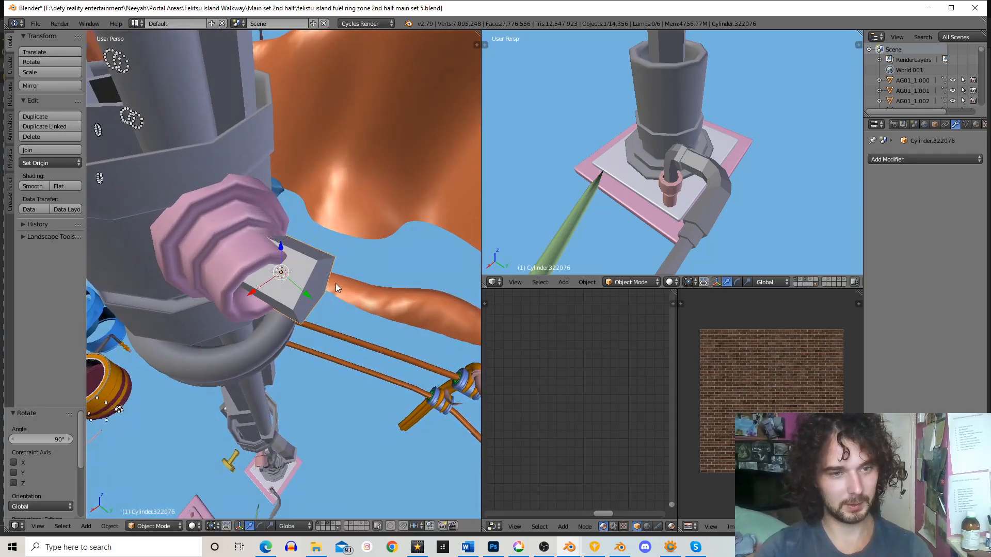
pyautogui.press('s')
pyautogui.click(330, 247)
pyautogui.moveTo(331, 248); pyautogui.dragTo(334, 293, button='middle')
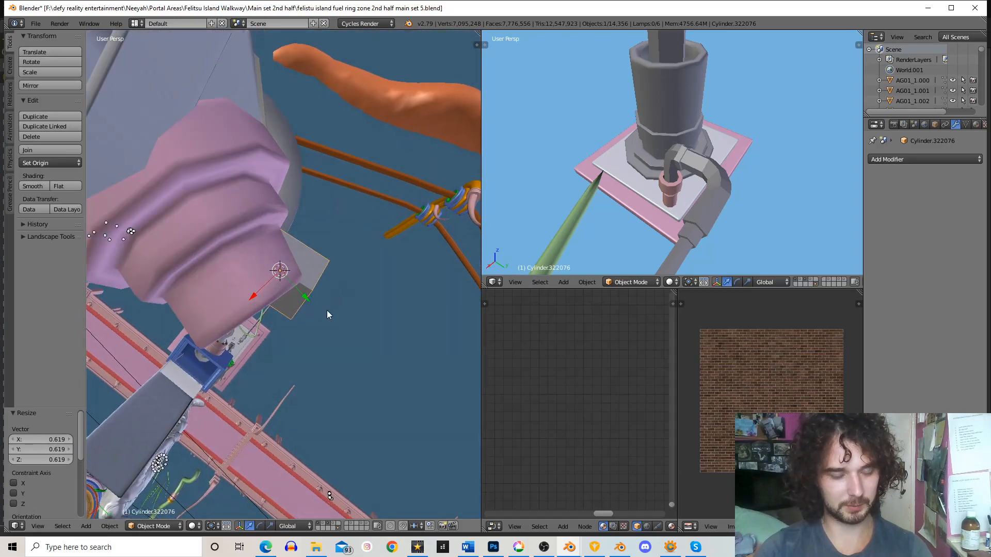
# - Move and rotate the five-sided cylinder so it sits aligned inside the pink fitting's opening
pyautogui.press('g')
pyautogui.click(311, 317)
pyautogui.press('r')
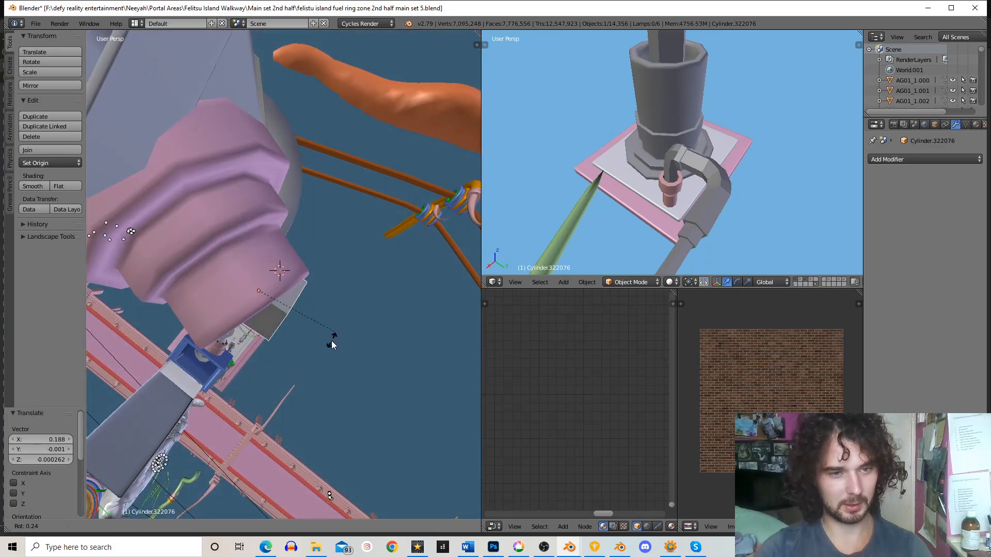
pyautogui.click(323, 354)
pyautogui.moveTo(323, 354); pyautogui.dragTo(308, 285, button='middle')
pyautogui.press('g')
pyautogui.click(360, 289)
pyautogui.press('r')
pyautogui.click(310, 314)
# - Tilt the cylinder's outer end loop, extrude it outward and rotate the new end by -29.6° to start an elbow
pyautogui.press('Tab')
pyautogui.keyDown('alt'); pyautogui.rightClick(303, 310); pyautogui.keyUp('alt')
pyautogui.keyDown('alt'); pyautogui.rightClick(279, 237); pyautogui.keyUp('alt')
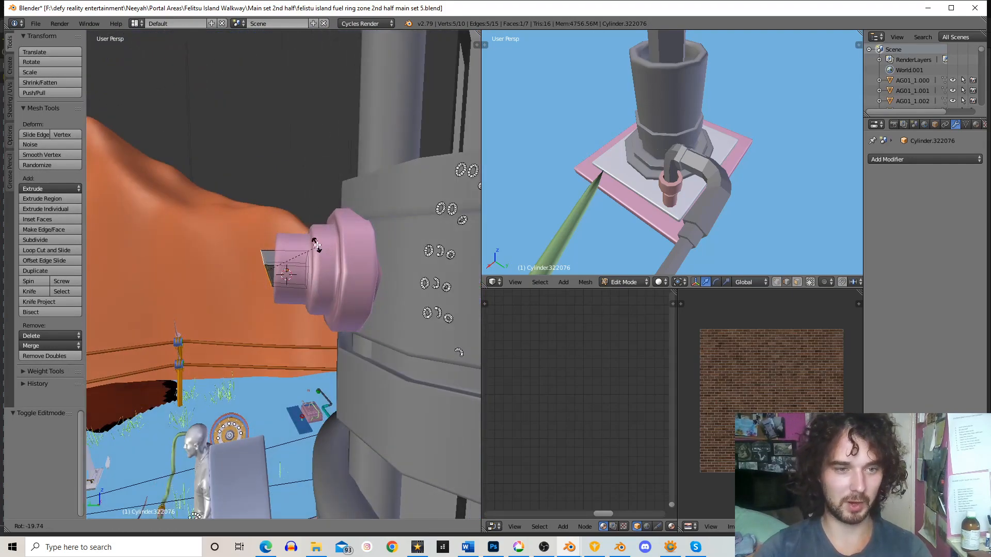
pyautogui.click(317, 246)
pyautogui.press('e')
pyautogui.click(290, 262)
pyautogui.press('r')
pyautogui.click(295, 232)
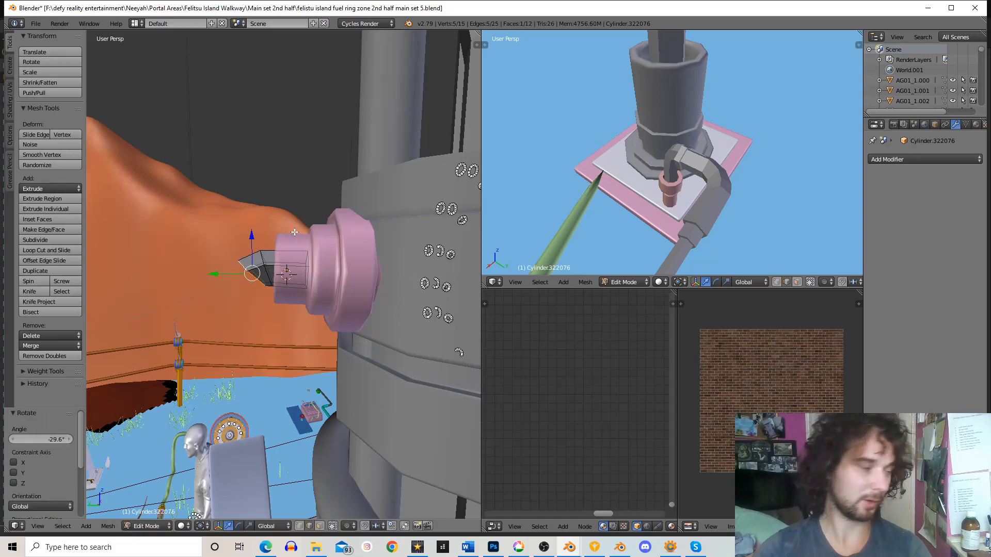
# - Extrude the elbow again, shift its end by -0.031, -0.103, -0.123 and rotate it to face downward
pyautogui.click(310, 287)
pyautogui.press('r')
pyautogui.click(299, 248)
pyautogui.press('g')
pyautogui.click(308, 267)
pyautogui.scroll(-3, 312, 266)
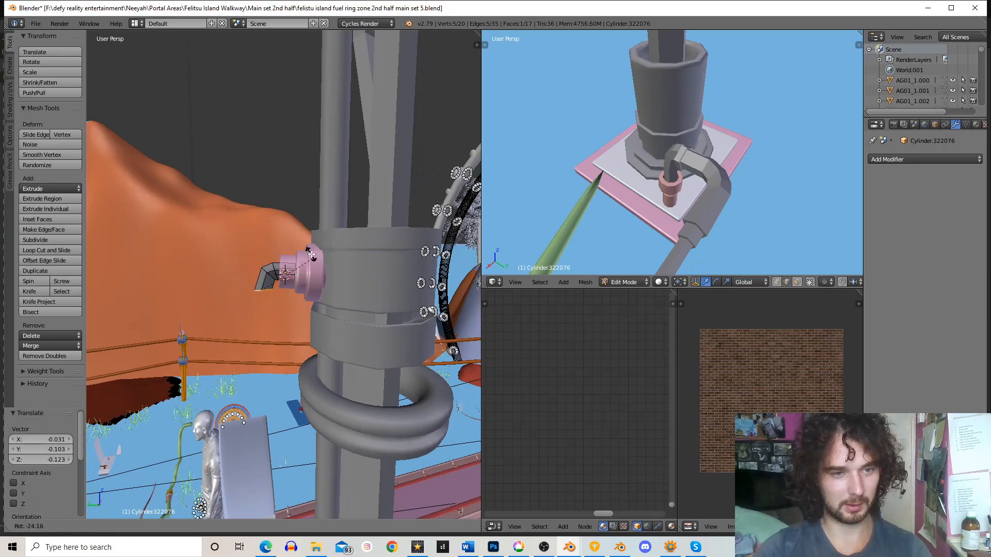
pyautogui.click(311, 254)
# - Extrude the elbow's end down alongside the mast and move it by 0.193, 0.060, -0.727
pyautogui.press('e')
pyautogui.click(314, 335)
pyautogui.keyDown('shift'); pyautogui.moveTo(313, 334); pyautogui.dragTo(309, 191, button='middle'); pyautogui.keyUp('shift')
pyautogui.moveTo(301, 198); pyautogui.dragTo(362, 283, button='middle')
pyautogui.moveTo(222, 273); pyautogui.dragTo(335, 241, button='middle')
pyautogui.press('g')
pyautogui.click(335, 294)
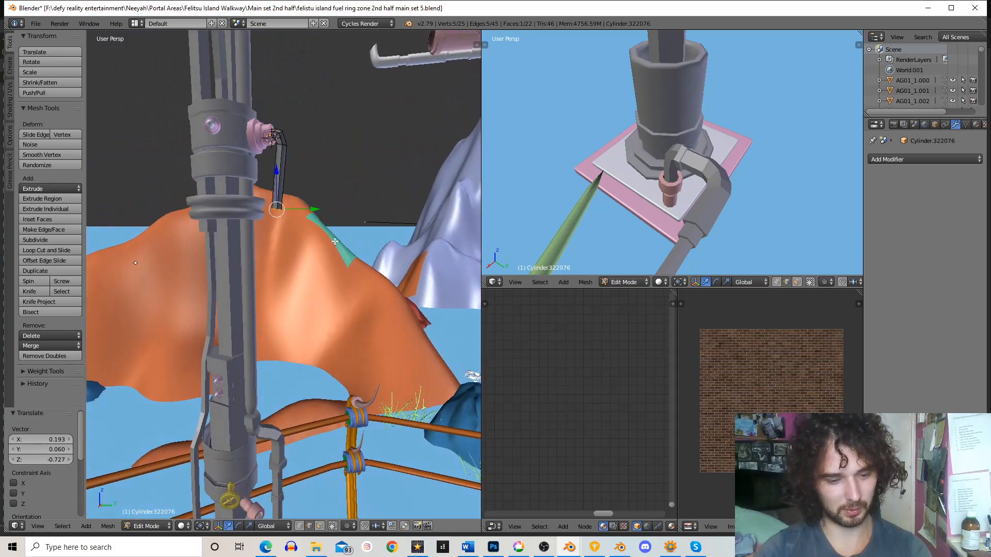
# - Extend the pipe farther down the mast, shifting its end by 0.069, 0.415, -0.647, and extrude one more length
pyautogui.click(335, 300)
pyautogui.press('g')
pyautogui.click(345, 297)
pyautogui.press('r')
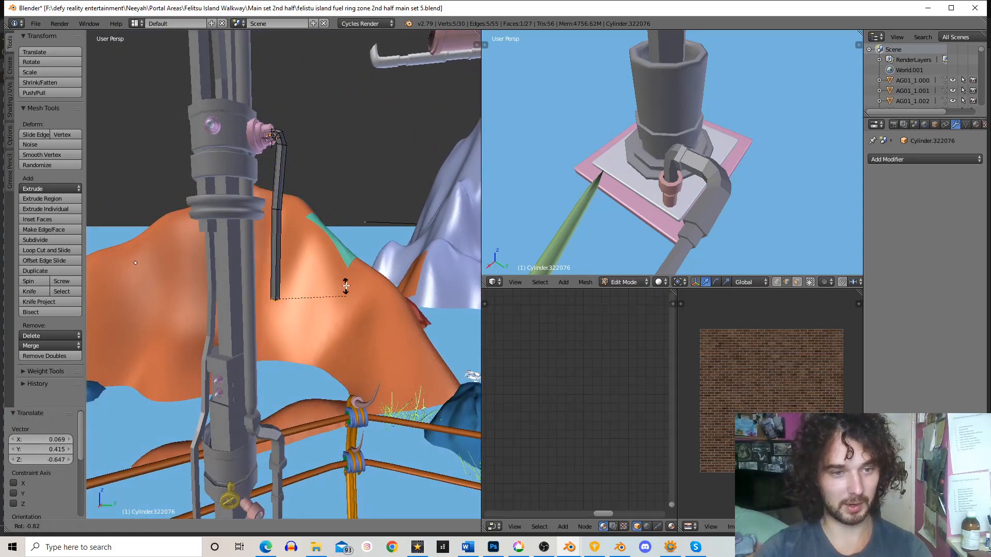
pyautogui.click(345, 295)
pyautogui.press('e')
pyautogui.click(334, 346)
pyautogui.scroll(-3, 334, 340)
pyautogui.moveTo(343, 261)
pyautogui.mouseDown(button='middle')
pyautogui.moveTo(314, 271)
pyautogui.moveTo(338, 256)
pyautogui.mouseUp(button='middle')
pyautogui.press('Tab')
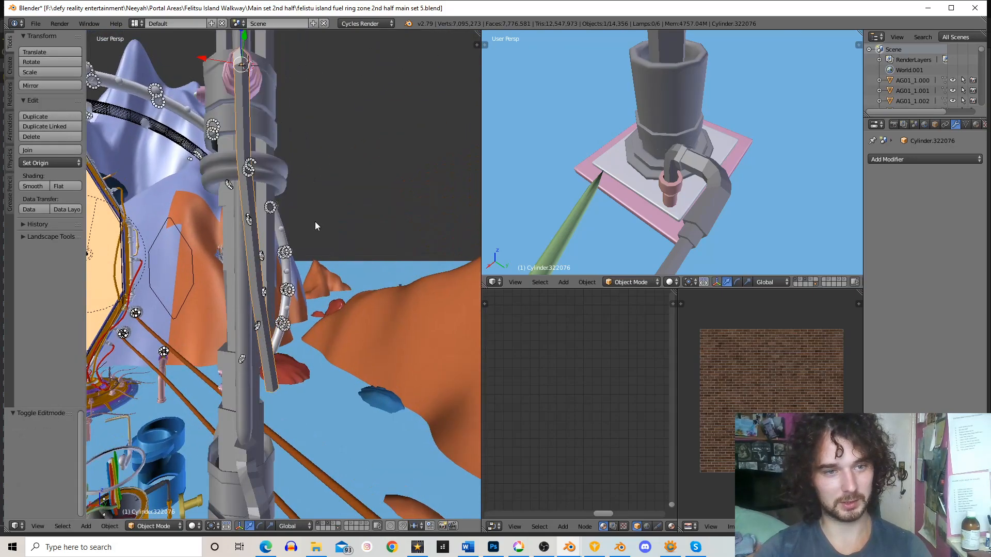
# - Scale the whole pipe to about 0.94 so it fits the pink fitting
pyautogui.moveTo(314, 221); pyautogui.dragTo(342, 230, button='middle')
pyautogui.keyDown('shift'); pyautogui.moveTo(341, 231); pyautogui.dragTo(348, 269, button='middle'); pyautogui.keyUp('shift')
pyautogui.scroll(3, 356, 268)
pyautogui.press('s')
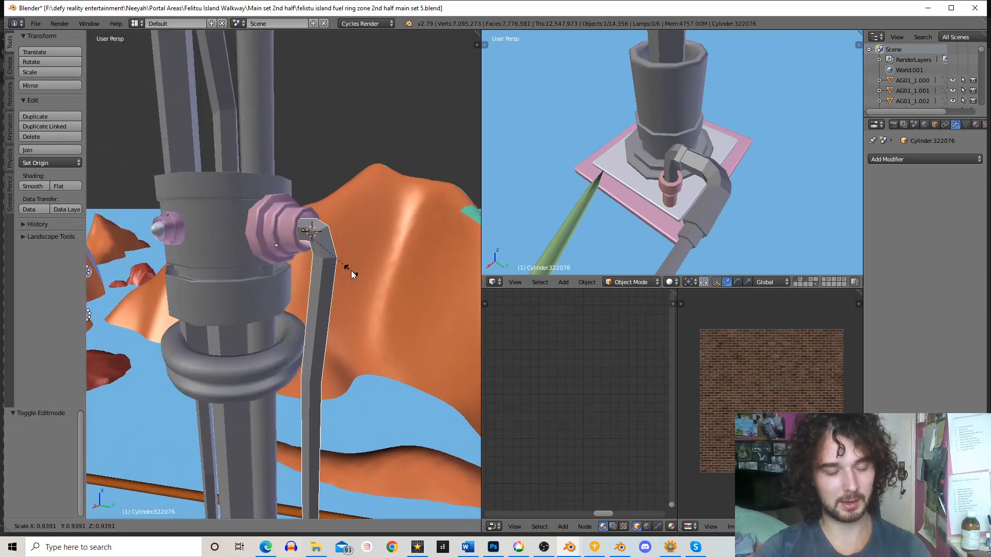
pyautogui.click(351, 274)
# - Try to move and rotate the pipe's lower end and extrude it farther down
pyautogui.scroll(-5, 350, 273)
pyautogui.keyDown('shift'); pyautogui.moveTo(340, 330); pyautogui.dragTo(316, 274, button='middle'); pyautogui.keyUp('shift')
pyautogui.scroll(3, 316, 269)
pyautogui.keyDown('shift'); pyautogui.moveTo(334, 339); pyautogui.dragTo(326, 258, button='middle'); pyautogui.keyUp('shift')
pyautogui.press('Tab')
pyautogui.moveTo(313, 250); pyautogui.dragTo(379, 253, button='middle')
pyautogui.press('g')
pyautogui.click(349, 278)
pyautogui.press('r')
pyautogui.click(346, 267)
pyautogui.press('e')
pyautogui.click(367, 303)
pyautogui.moveTo(367, 303); pyautogui.dragTo(318, 282, button='middle')
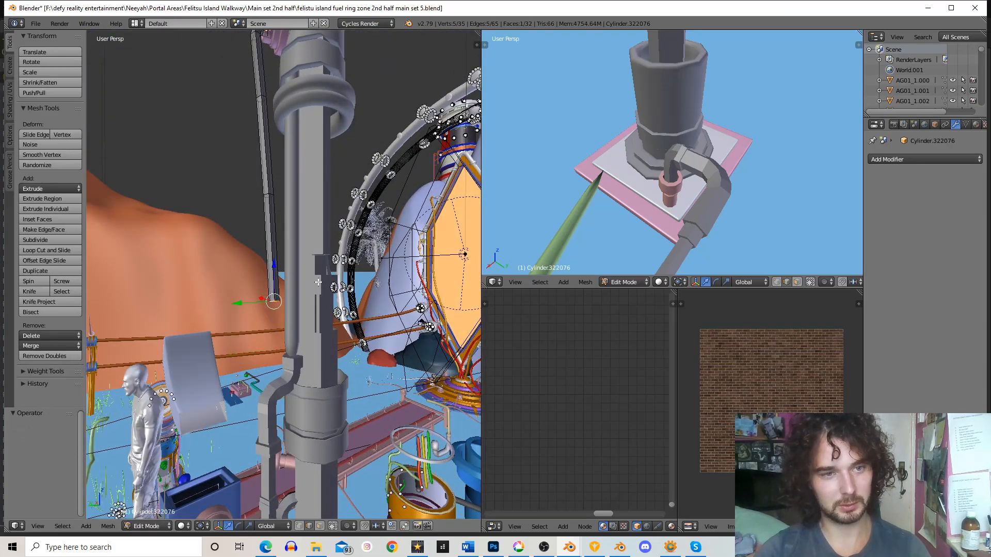
# - Extrude the pipe's lower end by 1.056, rotate it, and add another slightly rotated segment below
pyautogui.moveTo(341, 225)
pyautogui.mouseDown(button='middle')
pyautogui.moveTo(342, 239)
pyautogui.moveTo(330, 241)
pyautogui.mouseUp(button='middle')
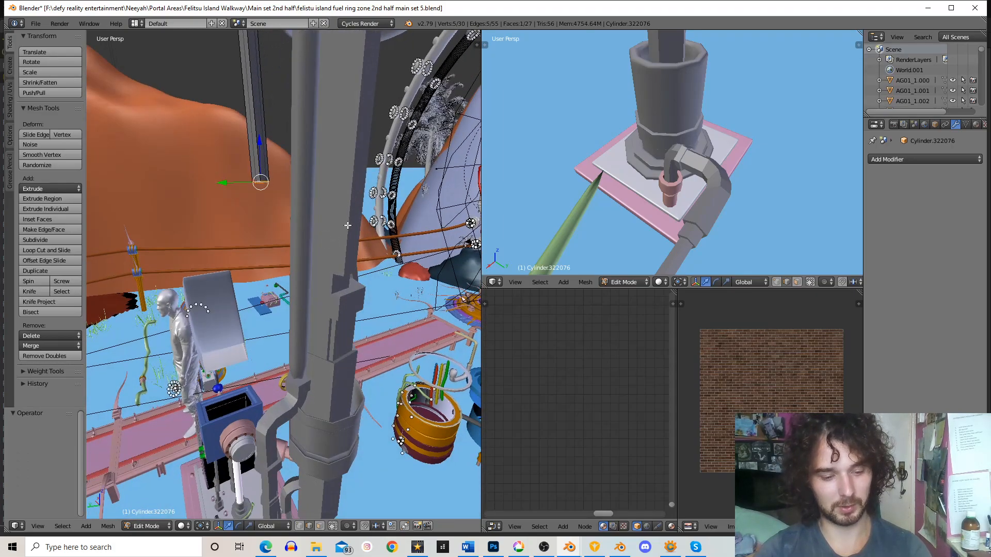
pyautogui.press('e')
pyautogui.click(337, 303)
pyautogui.press('r')
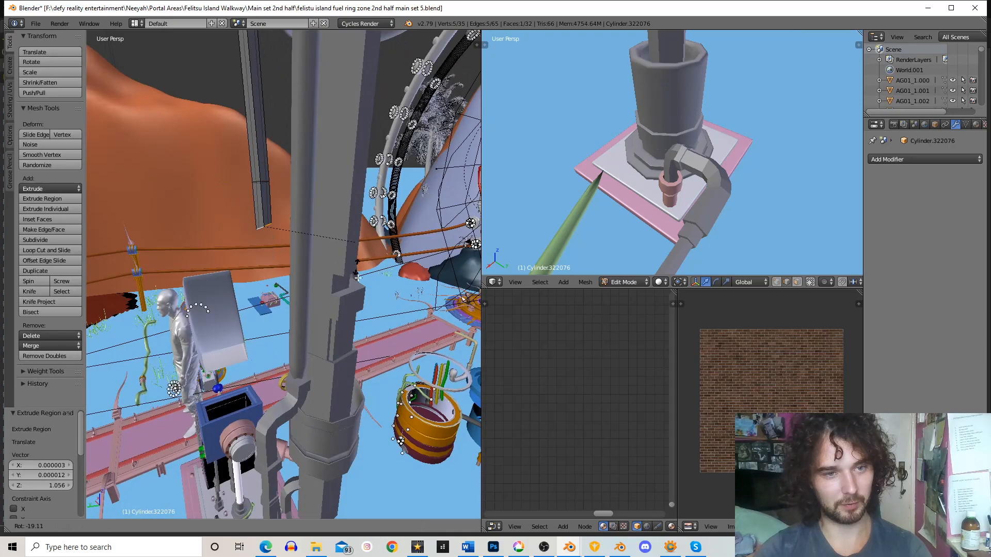
pyautogui.click(358, 287)
pyautogui.click(327, 287)
pyautogui.moveTo(327, 288); pyautogui.dragTo(384, 244, button='middle')
pyautogui.press('r')
pyautogui.click(377, 250)
# - Extrude another pipe segment downward, adjust its position and rotate its end by -36.7° toward the mast
pyautogui.press('e')
pyautogui.click(388, 310)
pyautogui.moveTo(388, 309); pyautogui.dragTo(337, 237, button='middle')
pyautogui.press('g')
pyautogui.click(342, 274)
pyautogui.press('r')
pyautogui.click(310, 216)
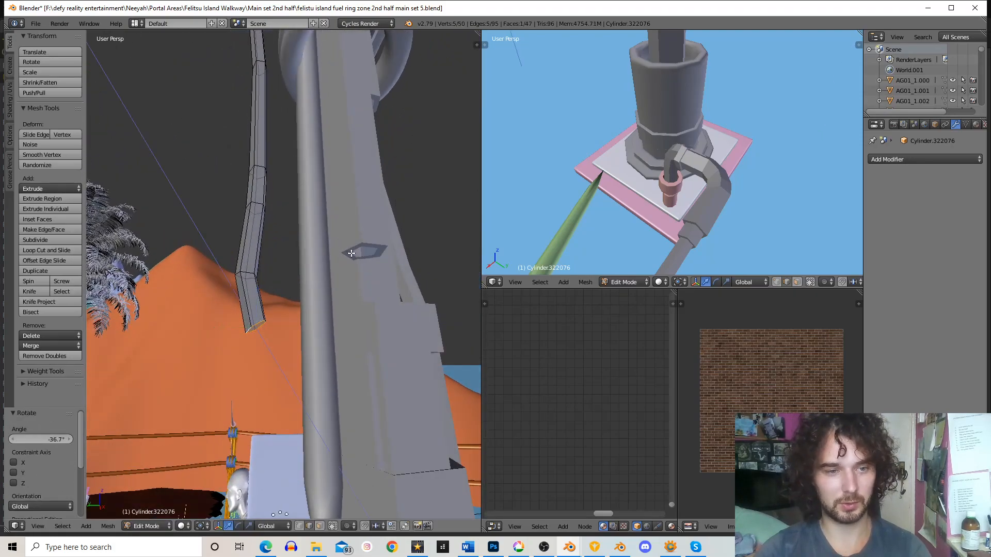
# - Extrude a short curved segment at the pipe's lower end and rotate it by -20.4°
pyautogui.press('e')
pyautogui.click(351, 254)
pyautogui.press('r')
pyautogui.click(330, 227)
# - Continue the bend with a 0.295 extrusion and rotate the pipe's end to face the mast
pyautogui.press('e')
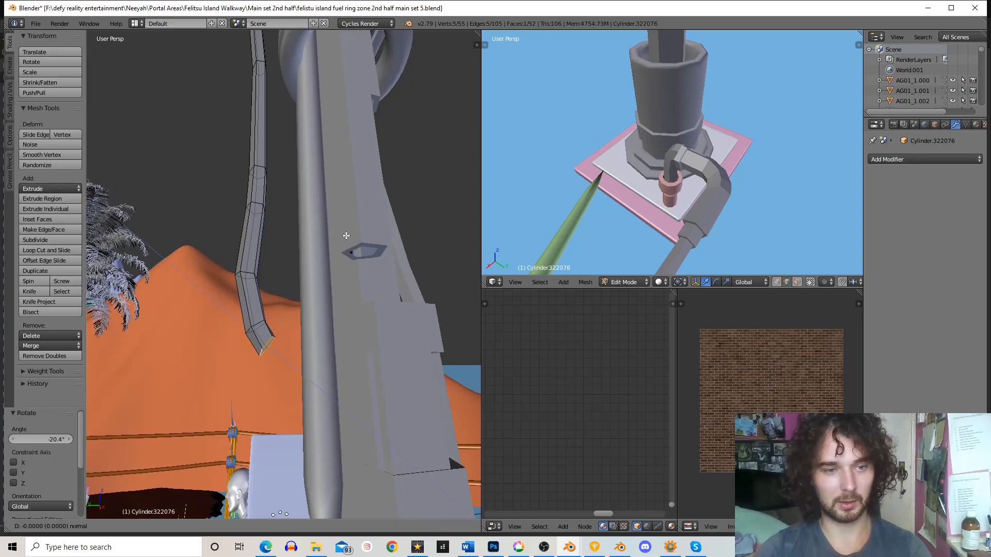
pyautogui.click(345, 237)
pyautogui.moveTo(346, 237); pyautogui.dragTo(354, 319, button='middle')
pyautogui.press('r')
pyautogui.click(366, 328)
pyautogui.click(363, 316)
pyautogui.press('r')
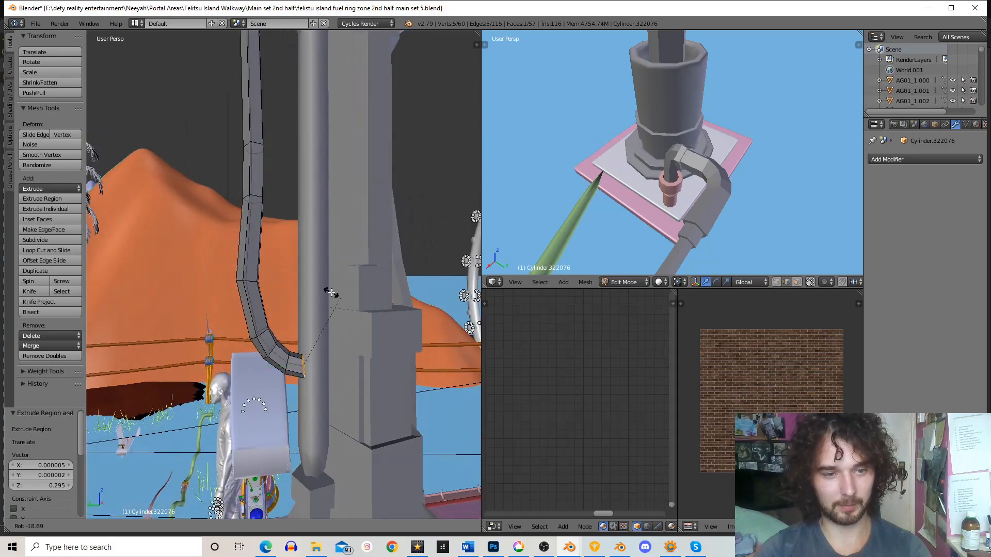
pyautogui.click(338, 288)
# - Extrude further short segments past the mast's round tube, turning the pipe's end upward
pyautogui.press('e')
pyautogui.click(358, 282)
pyautogui.click(348, 294)
pyautogui.press('e')
pyautogui.click(383, 269)
pyautogui.moveTo(466, 296); pyautogui.dragTo(411, 274, button='middle')
pyautogui.click(421, 293)
pyautogui.click(346, 322)
# - Extrude the next segment of the U-bend and rotate its end by -15.6°
pyautogui.press('e')
pyautogui.click(407, 280)
pyautogui.press('r')
pyautogui.click(411, 274)
# - Extrude the pipe's end up by 1.305 and move it by 0.165, -0.298, 0.131 into the mast
pyautogui.press('e')
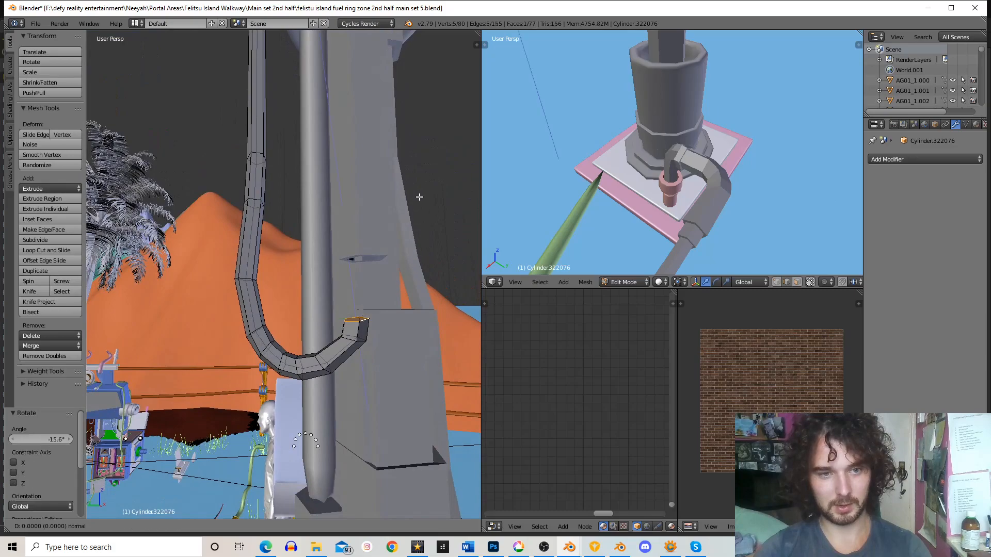
pyautogui.click(416, 189)
pyautogui.moveTo(395, 214); pyautogui.dragTo(368, 219, button='middle')
pyautogui.press('g')
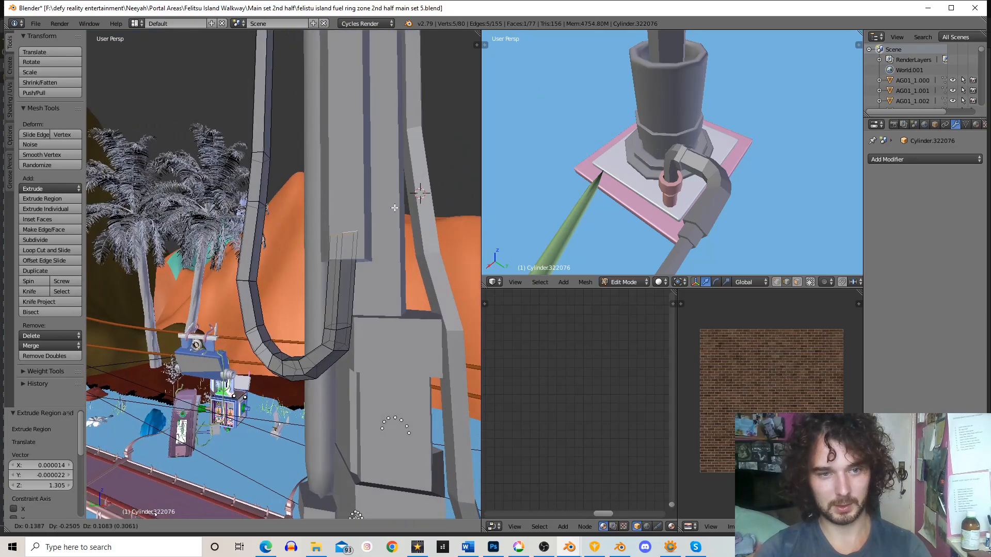
pyautogui.click(395, 208)
pyautogui.moveTo(371, 253); pyautogui.dragTo(361, 250, button='middle')
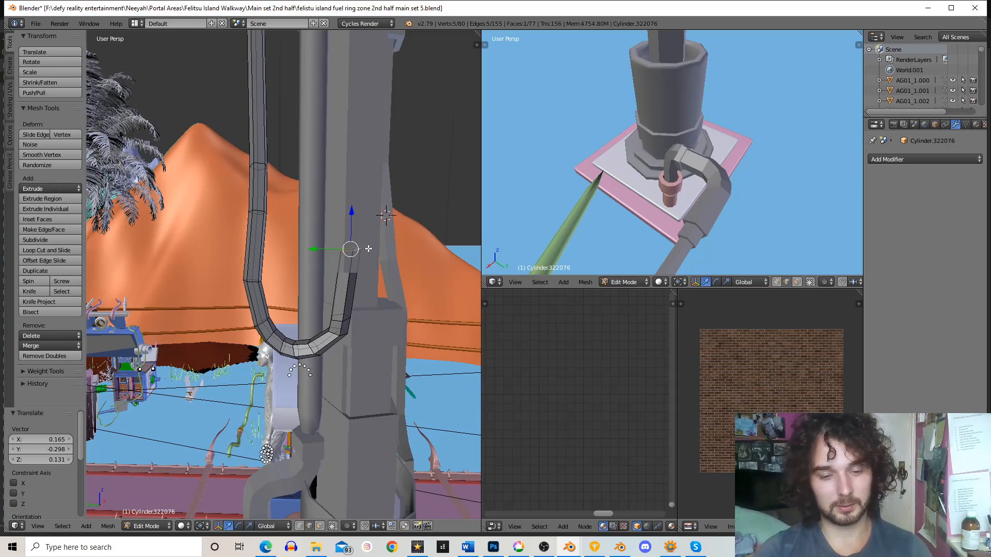
pyautogui.press('Tab')
# - Add one loop cut to the pipe's final upright segment and shift it to smooth the bend
pyautogui.scroll(-3, 368, 248)
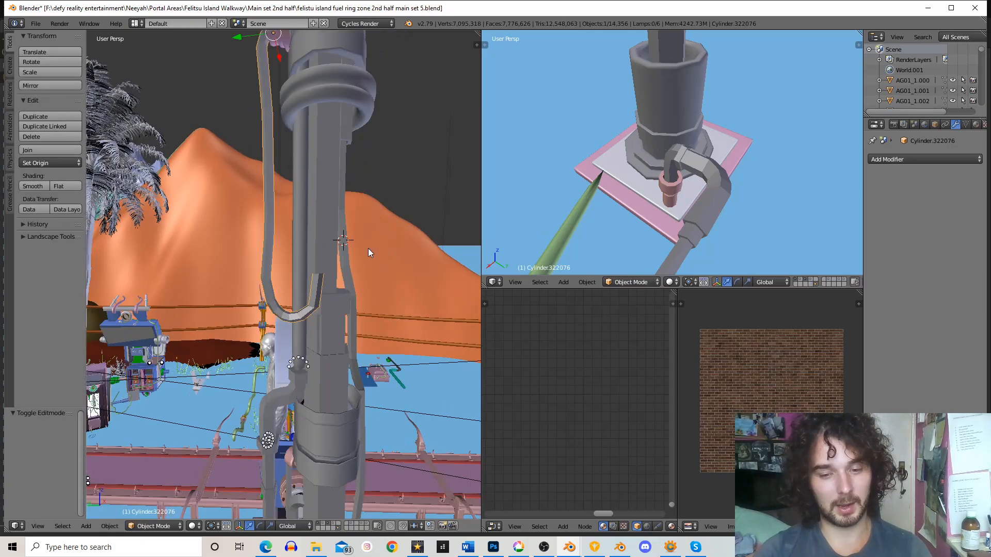
pyautogui.scroll(3, 361, 273)
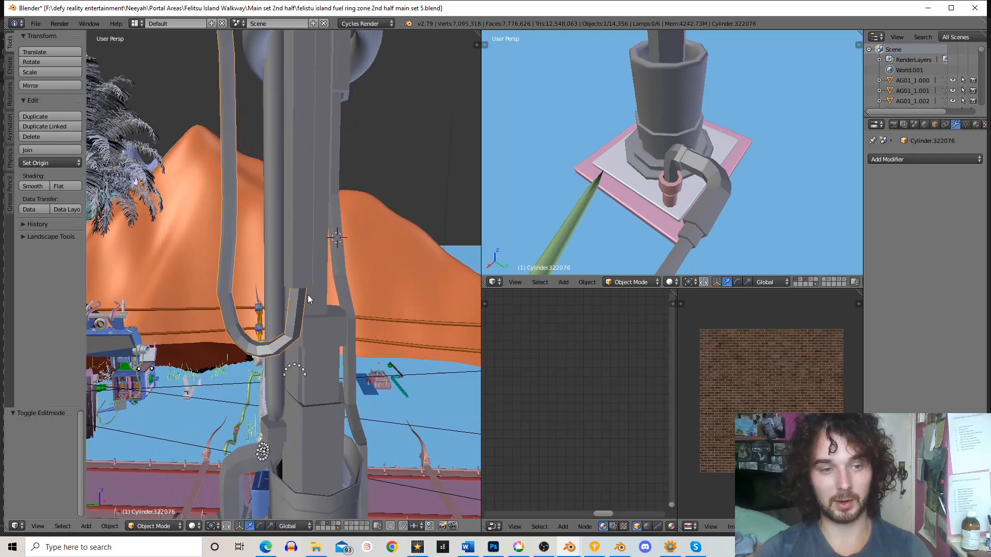
pyautogui.press('Tab')
pyautogui.scroll(1, 308, 299)
pyautogui.hotkey('ctrl', 'r')
pyautogui.press('e')
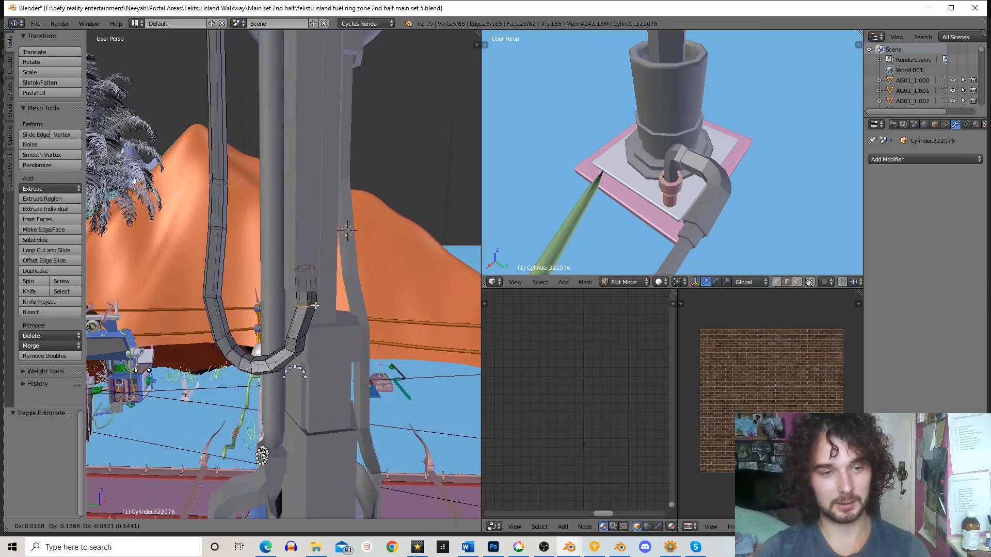
pyautogui.click(312, 304)
# - Select the edge loop below the new cut and move it by 0.011, -0.062, 0.021
pyautogui.keyDown('shift'); pyautogui.moveTo(326, 329); pyautogui.dragTo(321, 312, button='middle'); pyautogui.keyUp('shift')
pyautogui.keyDown('alt'); pyautogui.rightClick(304, 323); pyautogui.keyUp('alt')
pyautogui.keyDown('alt'); pyautogui.rightClick(300, 322); pyautogui.keyUp('alt')
pyautogui.scroll(2, 320, 317)
pyautogui.keyDown('alt'); pyautogui.rightClick(295, 345); pyautogui.keyUp('alt')
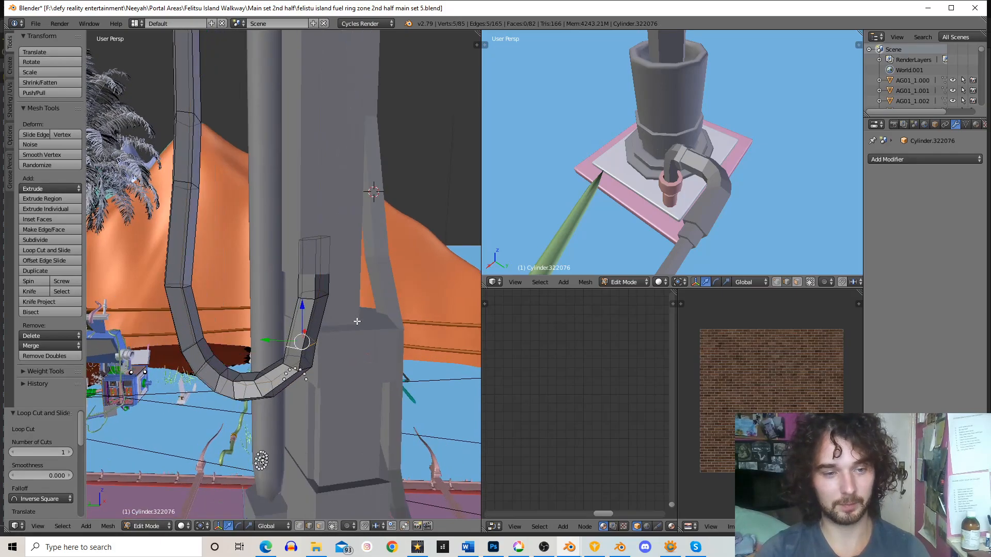
pyautogui.moveTo(351, 307); pyautogui.dragTo(352, 301, button='middle')
pyautogui.press('g')
pyautogui.click(354, 300)
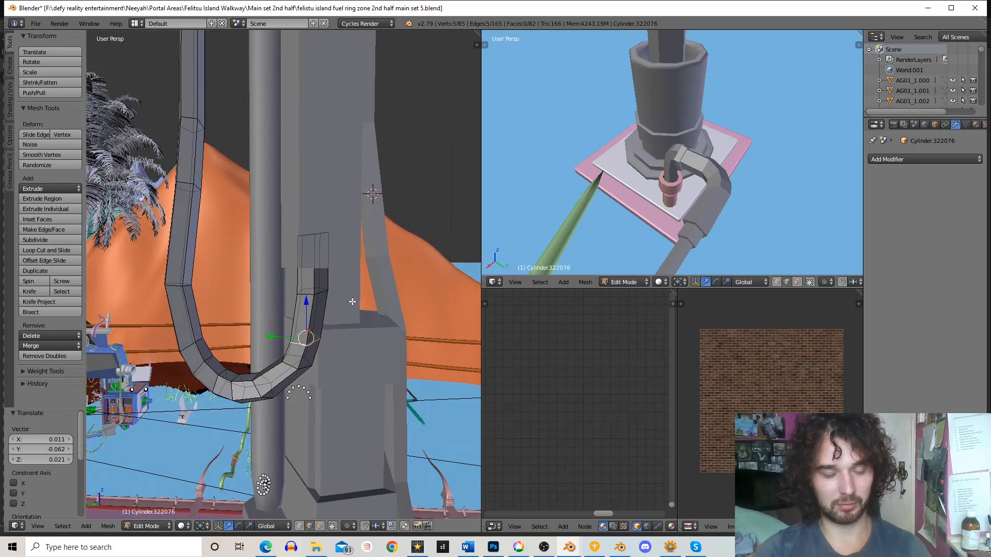
# - Rotate the selected edge loop to straighten the pipe's bend as seen from the side
pyautogui.press('Tab')
pyautogui.scroll(-4, 316, 266)
pyautogui.moveTo(317, 265); pyautogui.dragTo(294, 275, button='middle')
pyautogui.scroll(5, 273, 277)
pyautogui.press('Tab')
pyautogui.press('Tab')
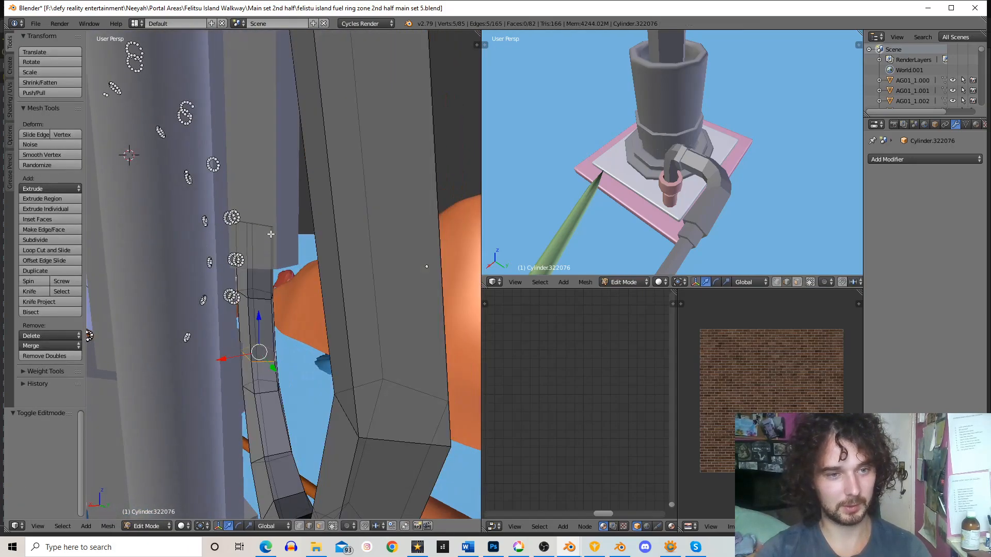
pyautogui.press('r')
pyautogui.click(330, 214)
# - Add 29 evenly spaced loop cuts along the mast's long five-sided bar above the pipe's upturned end
pyautogui.press('Tab')
pyautogui.scroll(-5, 314, 240)
pyautogui.moveTo(314, 240); pyautogui.dragTo(305, 260, button='middle')
pyautogui.rightClick(307, 207)
pyautogui.scroll(-5, 308, 208)
pyautogui.scroll(3, 304, 260)
pyautogui.scroll(2, 304, 260)
pyautogui.press('Tab')
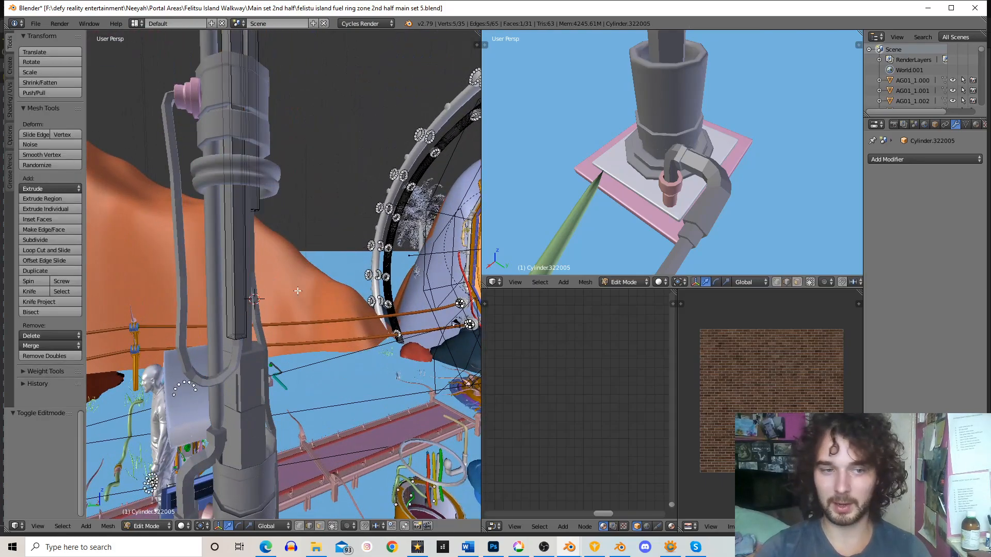
pyautogui.moveTo(277, 297); pyautogui.dragTo(283, 253, button='middle')
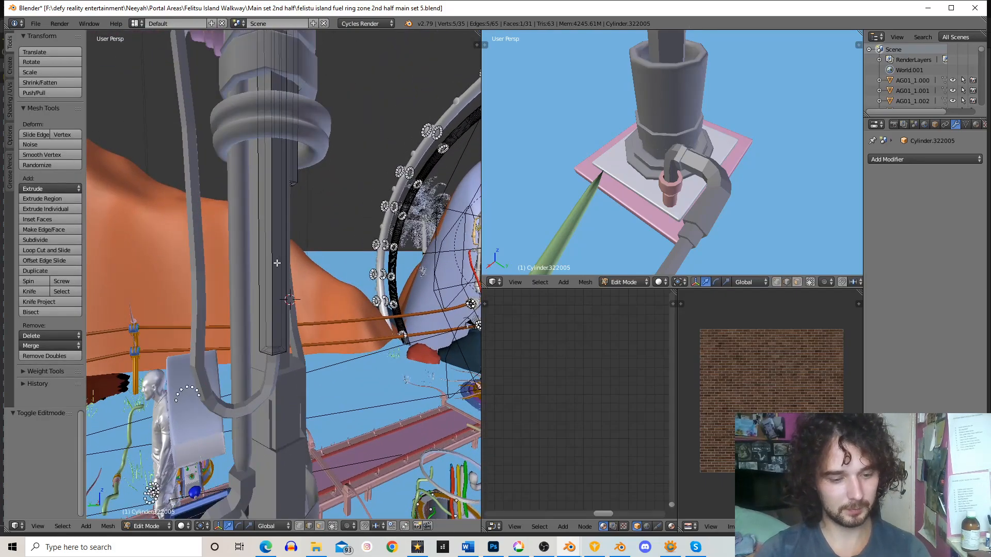
pyautogui.hotkey('ctrl', 'r')
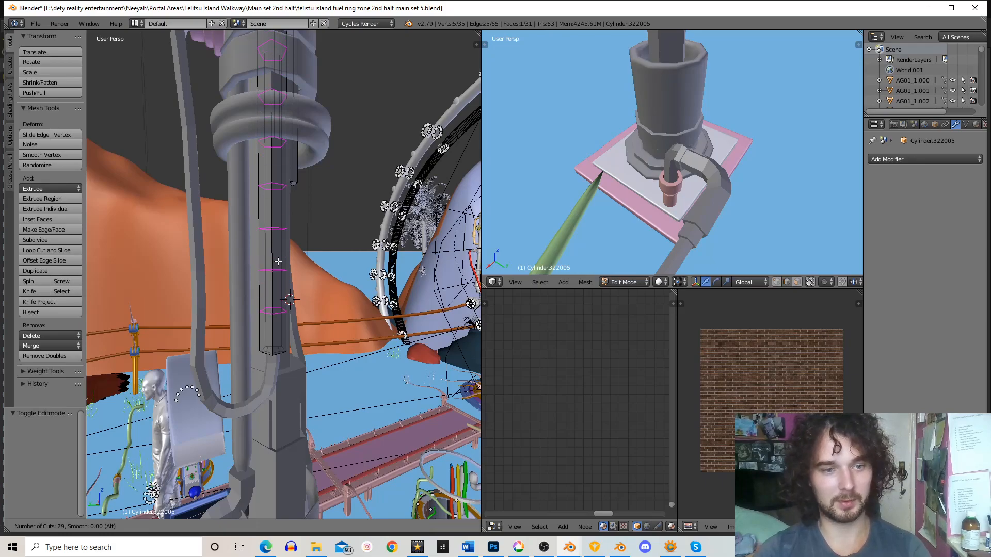
pyautogui.click(278, 261)
pyautogui.rightClick(278, 262)
# - Add a single centred loop cut near the lower end of the five-sided bar
pyautogui.scroll(-4, 277, 261)
pyautogui.keyDown('shift'); pyautogui.moveTo(277, 261); pyautogui.dragTo(279, 289, button='middle'); pyautogui.keyUp('shift')
pyautogui.scroll(4, 278, 309)
pyautogui.keyDown('shift'); pyautogui.moveTo(278, 331); pyautogui.dragTo(281, 287, button='middle'); pyautogui.keyUp('shift')
pyautogui.hotkey('ctrl', 'r')
pyautogui.click(293, 271)
pyautogui.rightClick(293, 271)
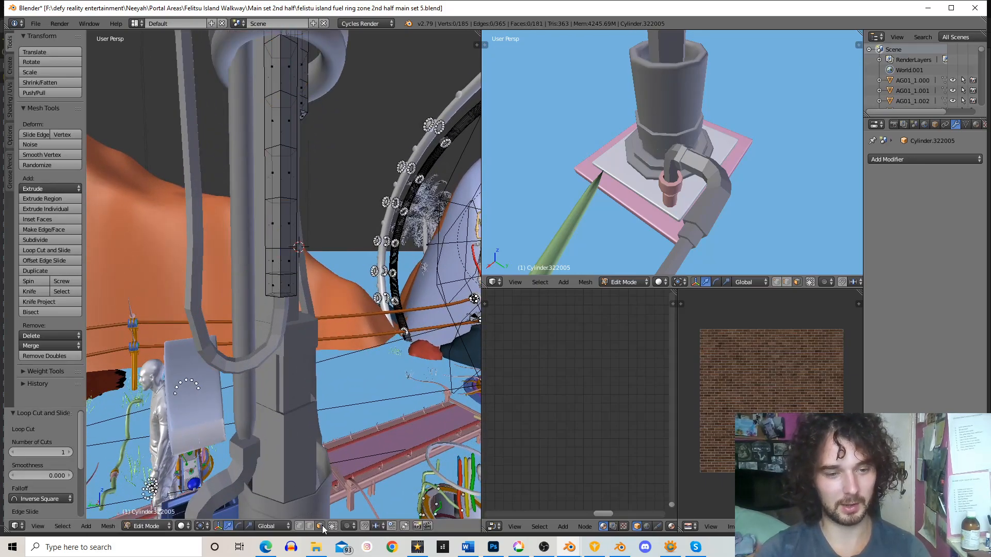
# - Extrude a ring of faces near the bar's lower end, scaled to 1.329 overall and 0.828 along Z, as a collar
pyautogui.keyDown('alt'); pyautogui.rightClick(296, 265); pyautogui.keyUp('alt')
pyautogui.moveTo(399, 222); pyautogui.dragTo(363, 226, button='middle')
pyautogui.press('e')
pyautogui.press('s')
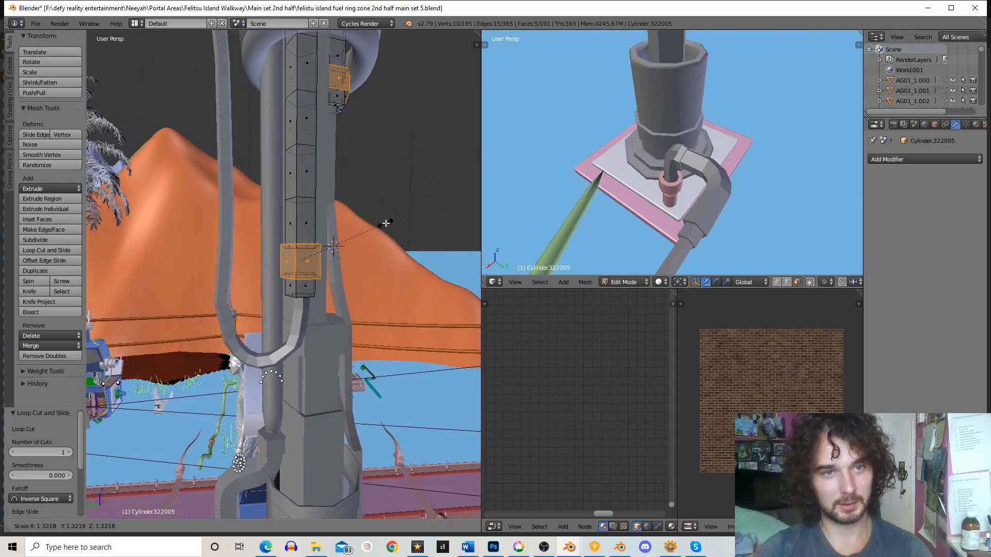
pyautogui.click(386, 222)
pyautogui.press('s')
pyautogui.press('z')
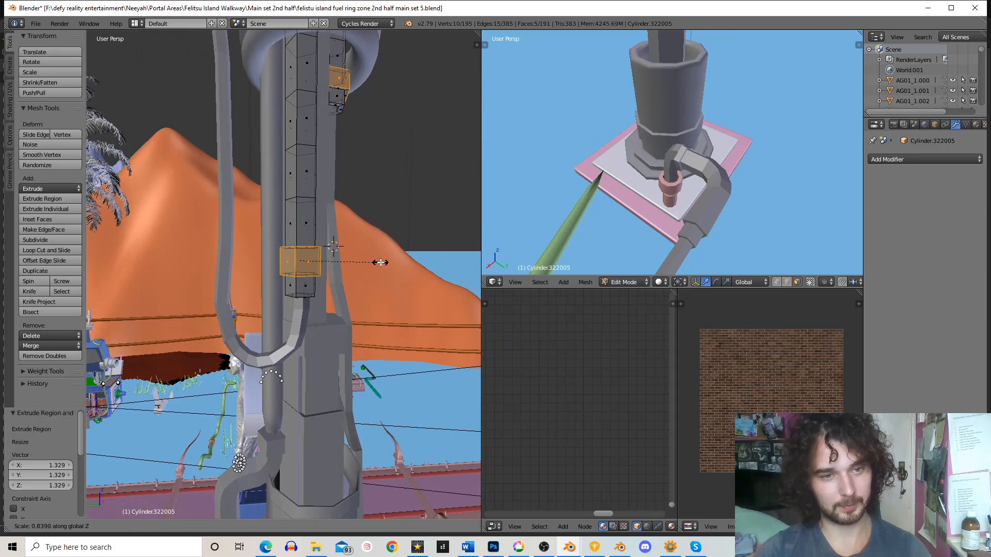
pyautogui.click(378, 263)
# - Add one loop cut near the lower edge and one near the upper edge of the collar on the five-sided bar
pyautogui.hotkey('ctrl', 'r')
pyautogui.click(324, 269)
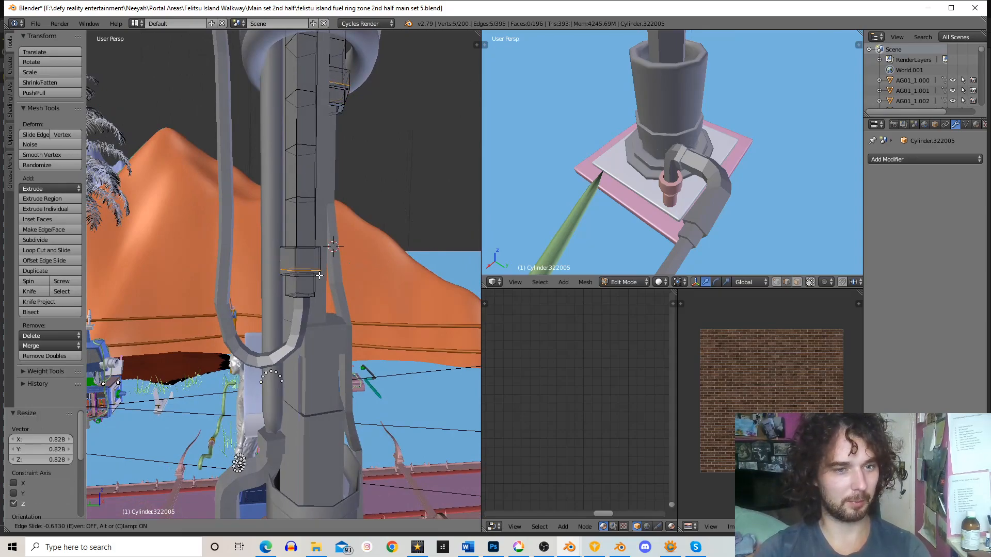
pyautogui.click(319, 276)
pyautogui.hotkey('ctrl', 'r')
pyautogui.click(332, 249)
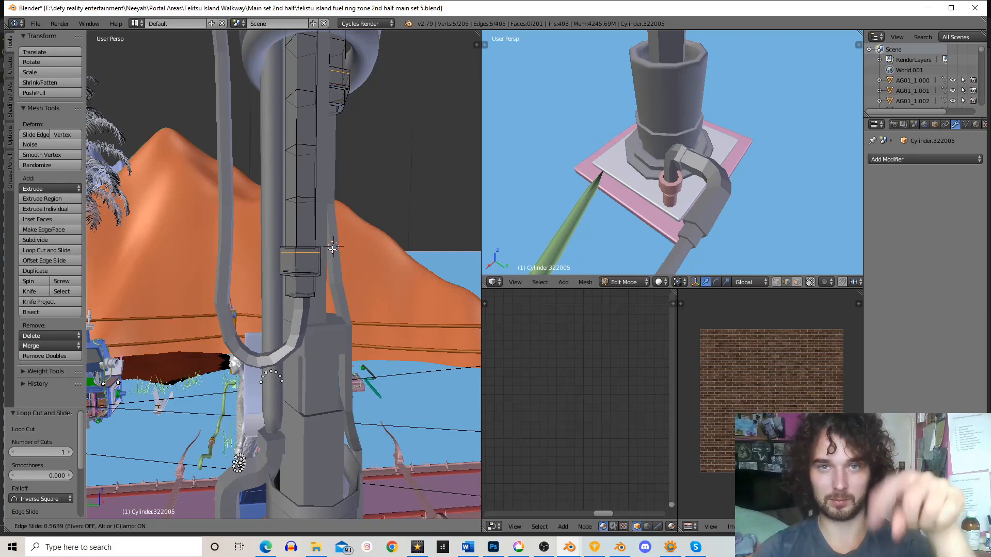
pyautogui.click(333, 248)
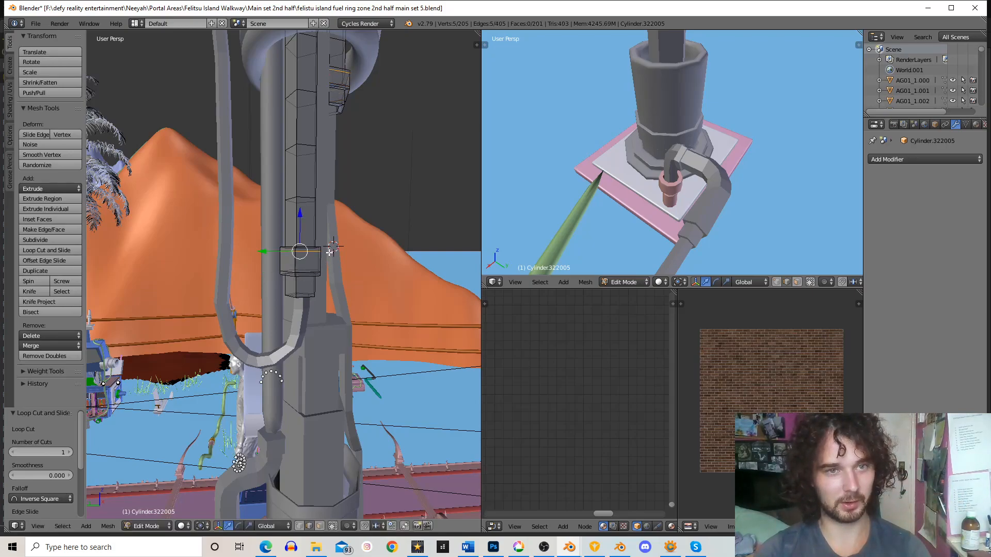
# - Extrude the collar's middle ring of faces, scaled to 1.158 overall and 0.840 along Z, as a raised band
pyautogui.scroll(2, 310, 270)
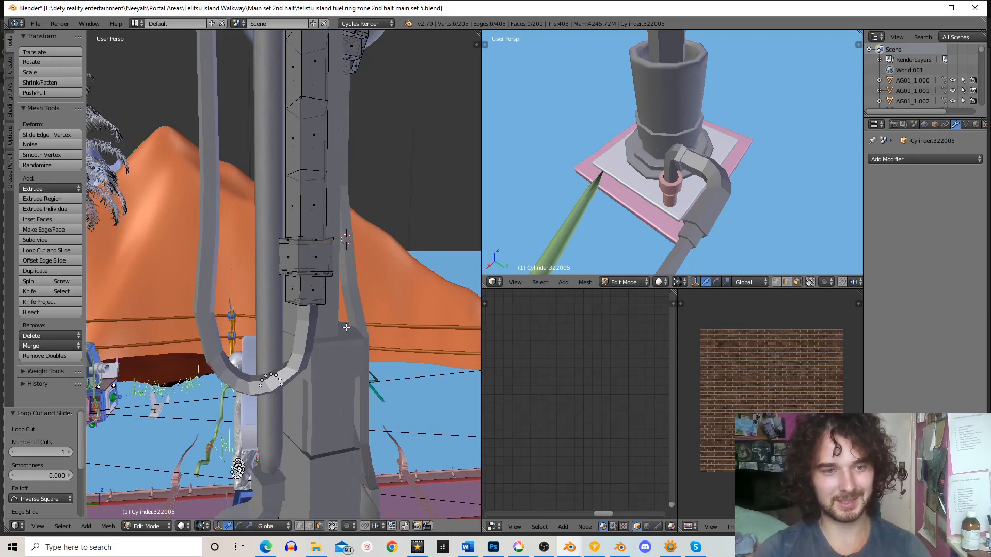
pyautogui.keyDown('alt'); pyautogui.rightClick(335, 262); pyautogui.keyUp('alt')
pyautogui.press('s')
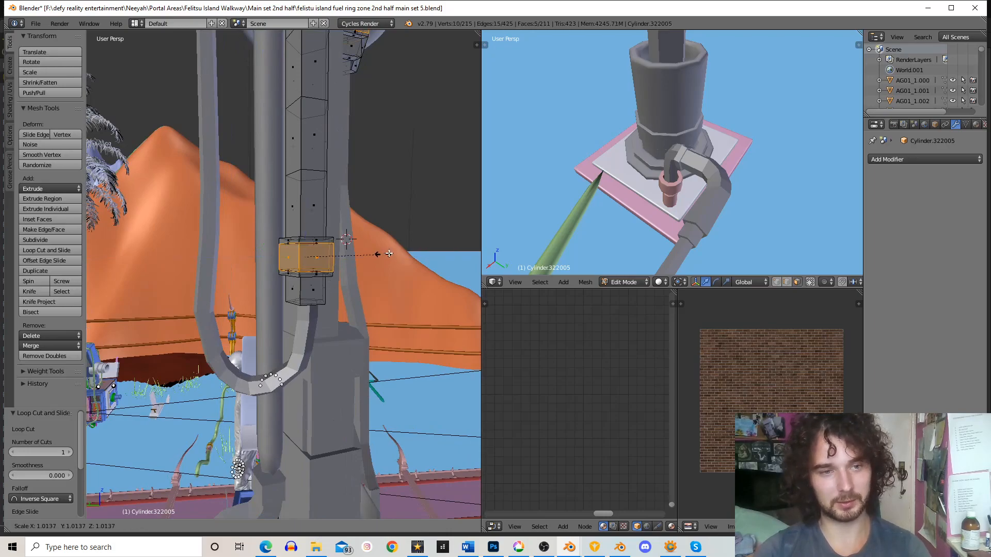
pyautogui.click(392, 253)
pyautogui.press('s')
pyautogui.press('z')
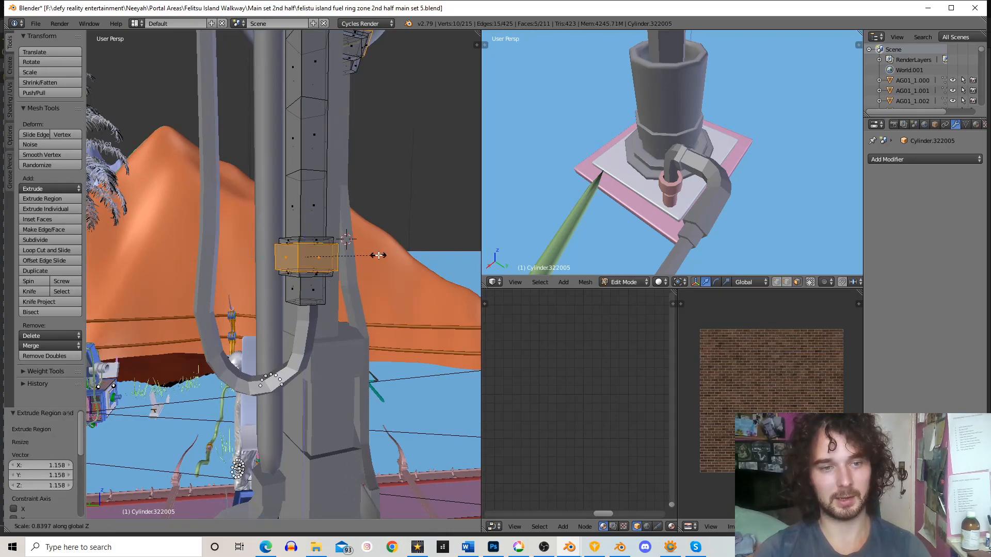
pyautogui.click(378, 254)
# - Add one loop cut near the lower edge and one near the upper edge of the collar's raised middle band
pyautogui.hotkey('ctrl', 'r')
pyautogui.click(339, 261)
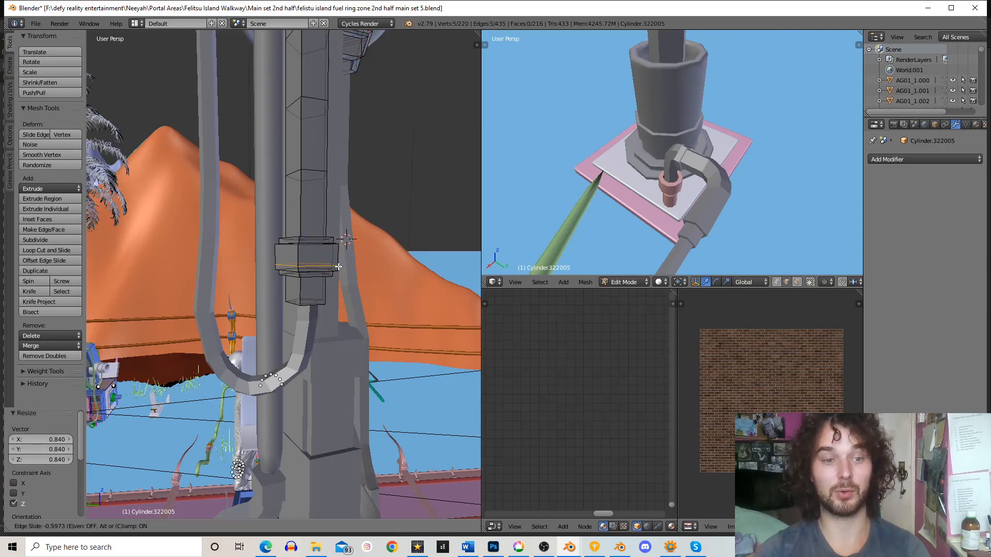
pyautogui.click(337, 268)
pyautogui.hotkey('ctrl', 'r')
pyautogui.click(345, 252)
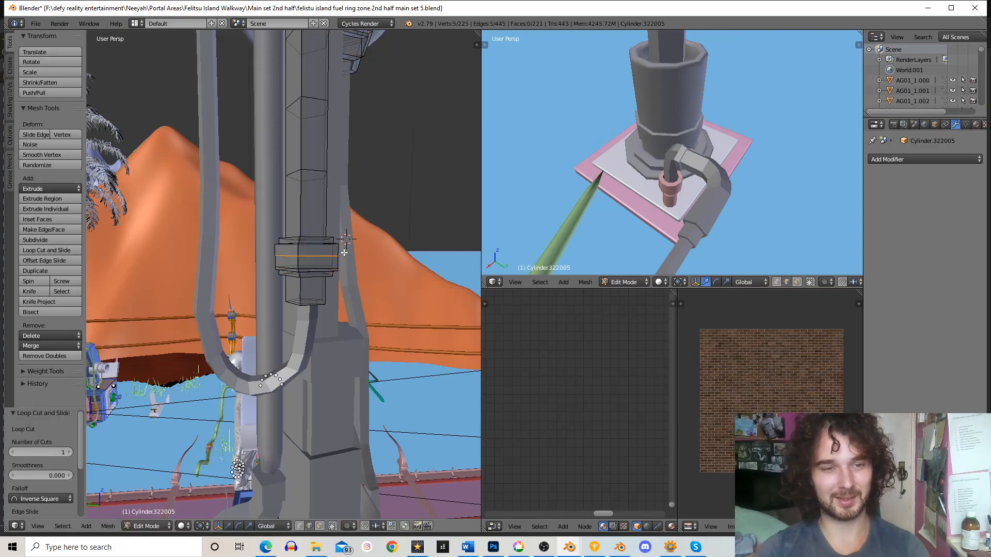
pyautogui.click(346, 250)
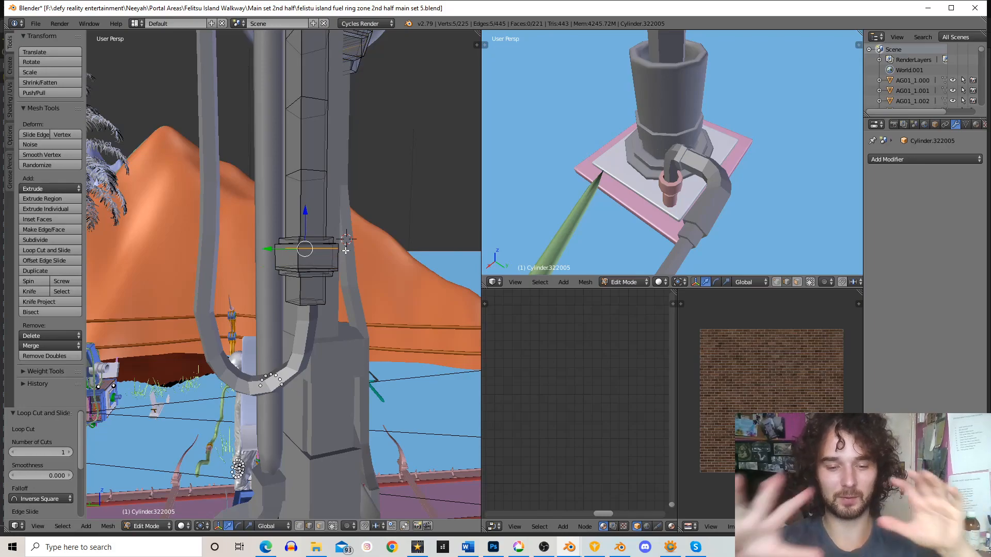
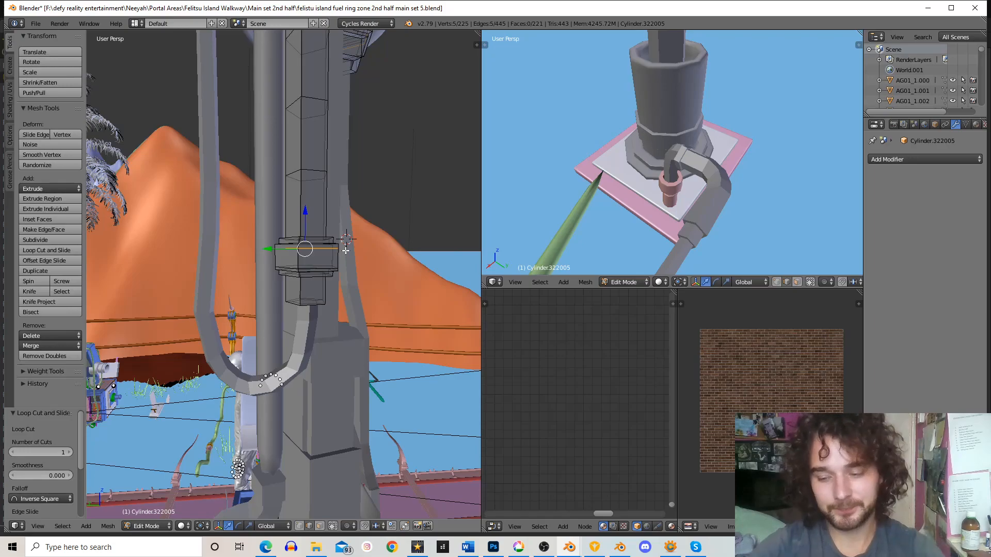
# - Add a single loop cut on the five-sided bar just above the collar
pyautogui.scroll(2, 343, 251)
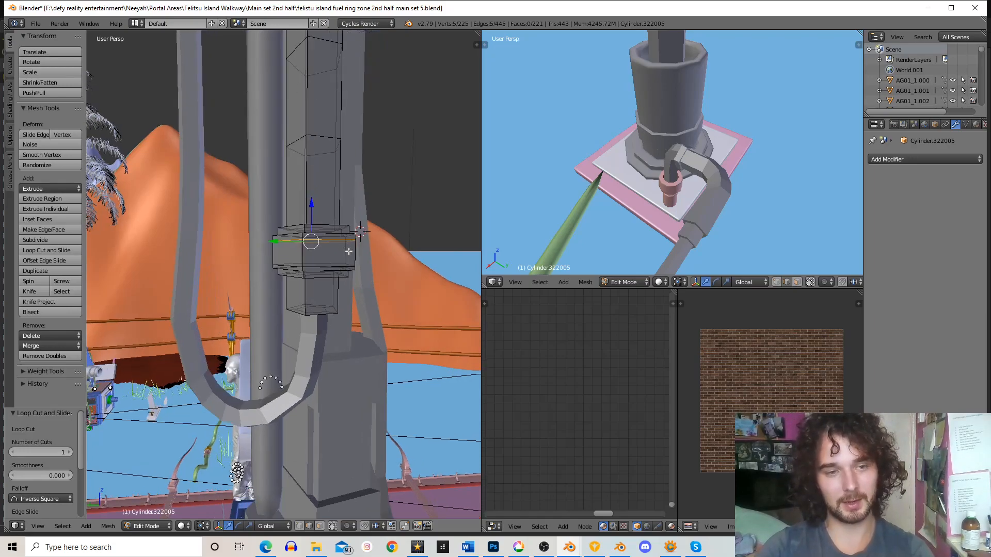
pyautogui.keyDown('shift'); pyautogui.moveTo(349, 249); pyautogui.dragTo(327, 279, button='middle'); pyautogui.keyUp('shift')
pyautogui.scroll(-2, 340, 270)
pyautogui.press('Tab')
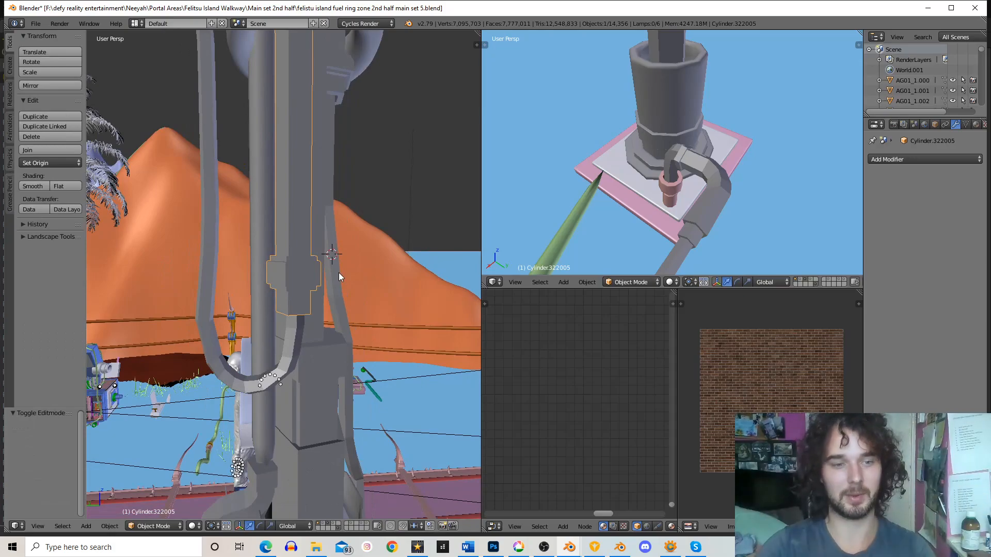
pyautogui.scroll(-2, 320, 248)
pyautogui.press('Tab')
pyautogui.scroll(3, 319, 227)
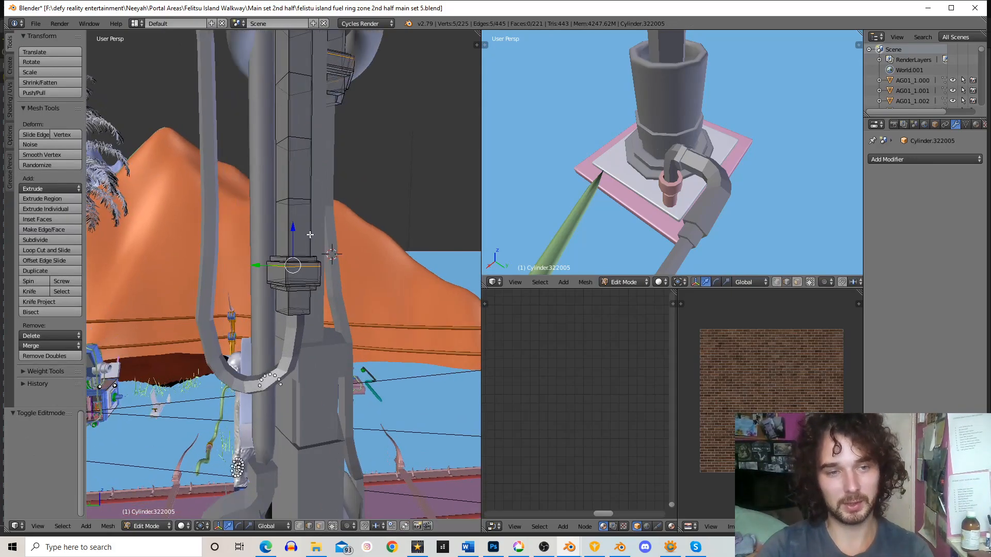
pyautogui.press('g')
pyautogui.press('g')
pyautogui.click(307, 255)
# - Add four evenly spaced loop cuts in the bar segment directly above the collar
pyautogui.hotkey('ctrl', 'r')
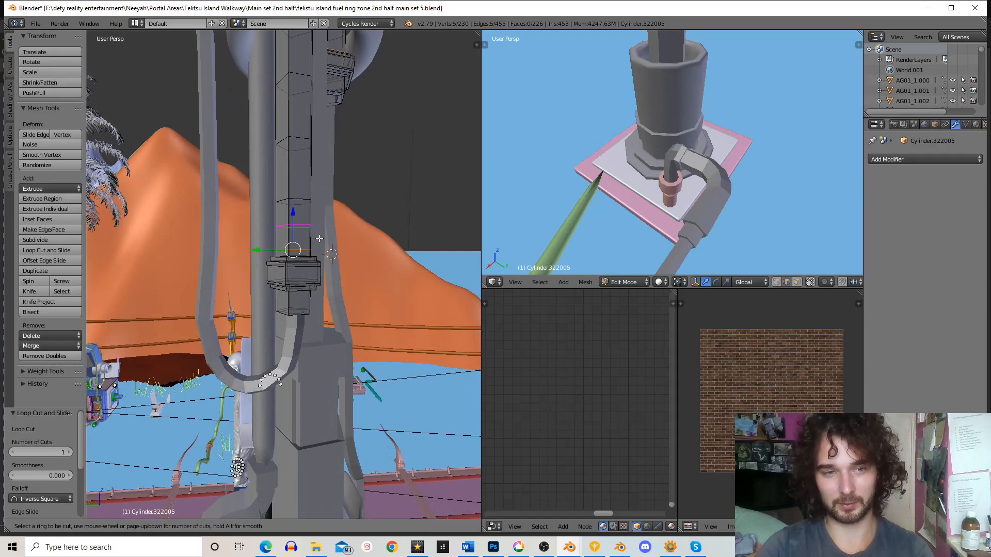
pyautogui.click(318, 239)
pyautogui.click(319, 240)
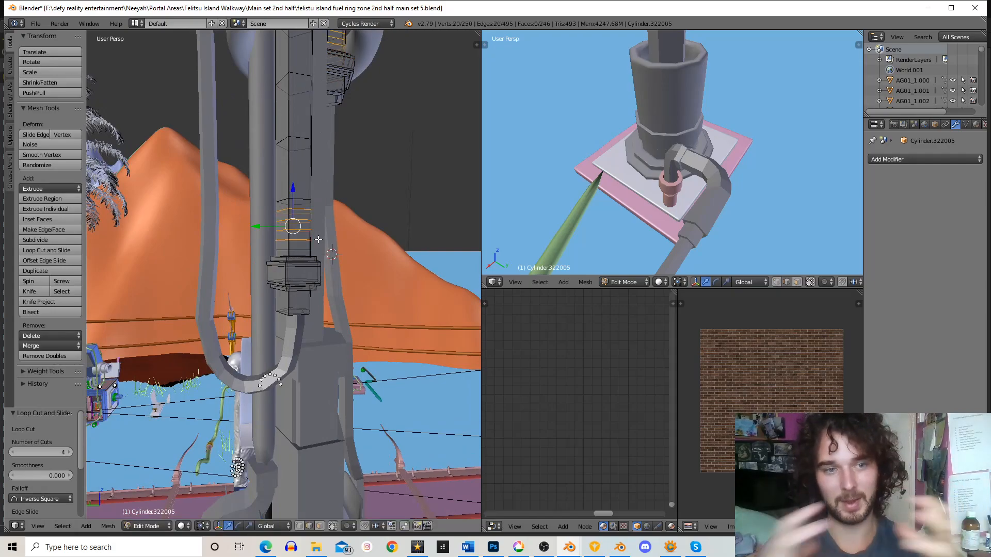
# - Add a single loop cut near the bottom end of the bar, below the collar
pyautogui.press('Tab')
pyautogui.moveTo(300, 298); pyautogui.dragTo(330, 294, button='middle')
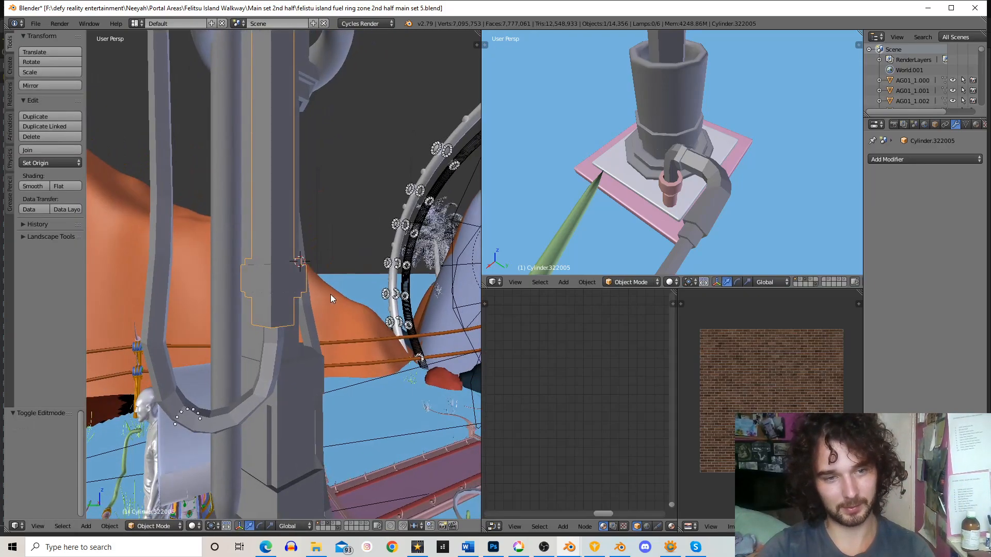
pyautogui.scroll(3, 309, 310)
pyautogui.press('Tab')
pyautogui.hotkey('ctrl', 'r')
pyautogui.click(306, 336)
pyautogui.click(307, 343)
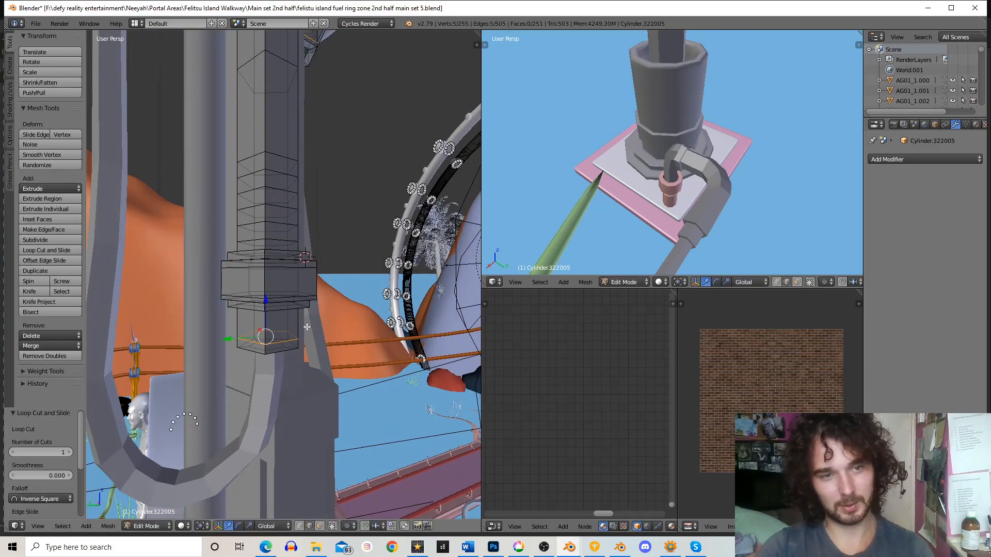
# - Examine the detailed bar along the mast, from the lower collar up to its upper end
pyautogui.scroll(-7, 326, 186)
pyautogui.moveTo(327, 179); pyautogui.dragTo(315, 180, button='middle')
pyautogui.keyDown('shift'); pyautogui.moveTo(315, 181); pyautogui.dragTo(305, 223, button='middle'); pyautogui.keyUp('shift')
pyautogui.press('Tab')
pyautogui.press('Tab')
pyautogui.scroll(3, 380, 164)
pyautogui.keyDown('shift'); pyautogui.moveTo(379, 207); pyautogui.dragTo(323, 226, button='middle'); pyautogui.keyUp('shift')
pyautogui.scroll(2, 339, 259)
pyautogui.press('Tab')
pyautogui.scroll(-3, 307, 305)
pyautogui.press('Tab')
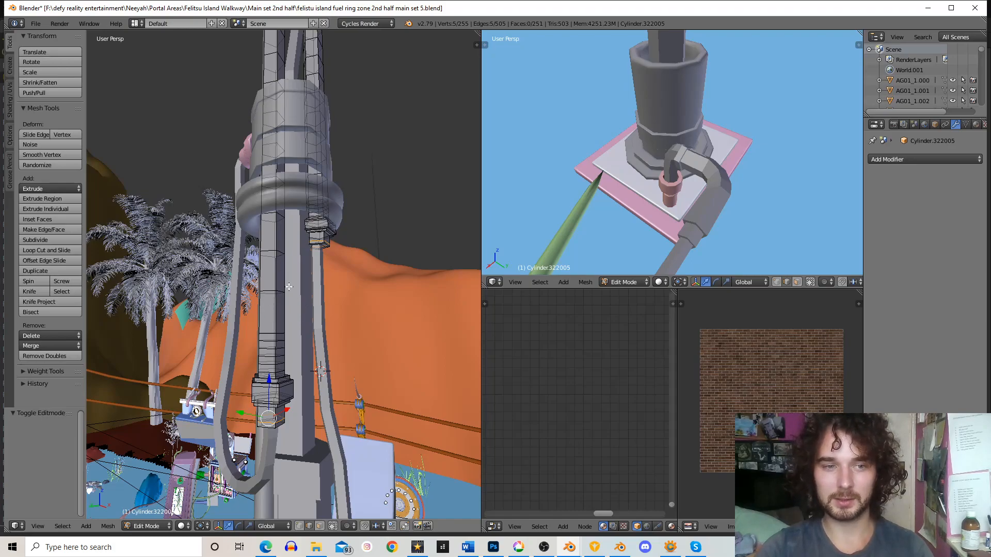
pyautogui.press('Tab')
pyautogui.moveTo(328, 247); pyautogui.dragTo(341, 328, button='middle')
pyautogui.press('Tab')
pyautogui.press('Tab')
pyautogui.press('Tab')
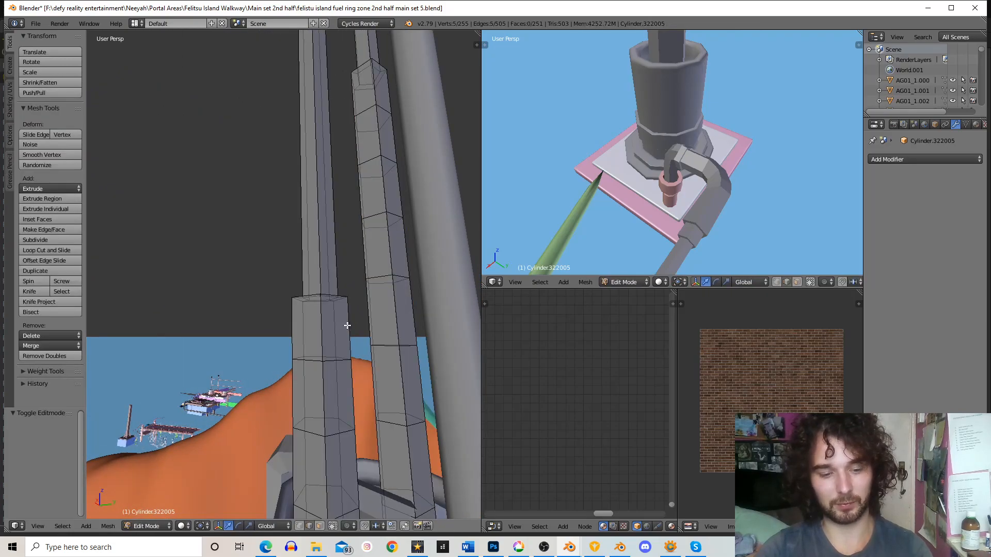
# - Add two single loop cuts close together on the upper part of the five-sided bar
pyautogui.hotkey('ctrl', 'r')
pyautogui.click(345, 325)
pyautogui.click(345, 324)
pyautogui.moveTo(345, 324); pyautogui.dragTo(352, 361, button='middle')
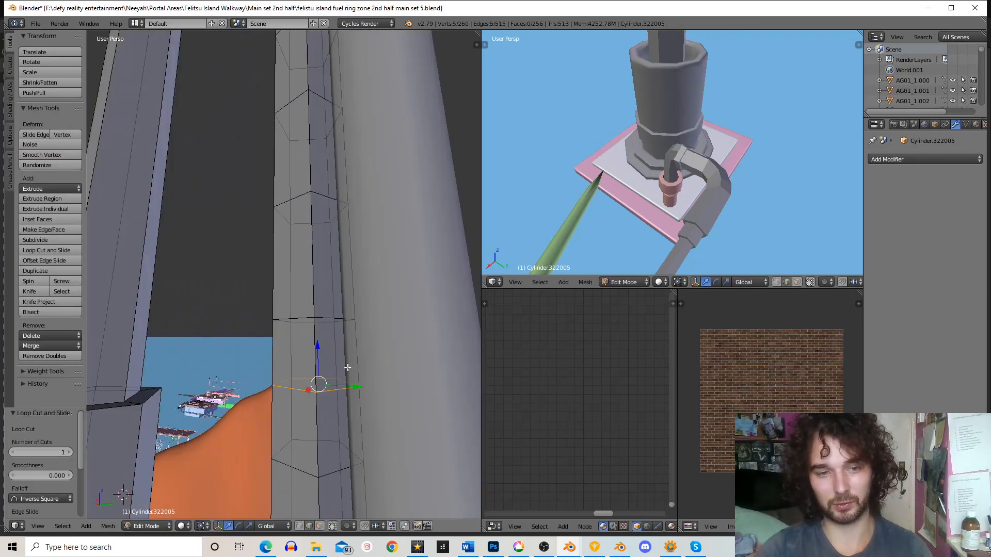
pyautogui.hotkey('ctrl', 'r')
pyautogui.click(312, 414)
pyautogui.click(312, 413)
pyautogui.scroll(-2, 324, 410)
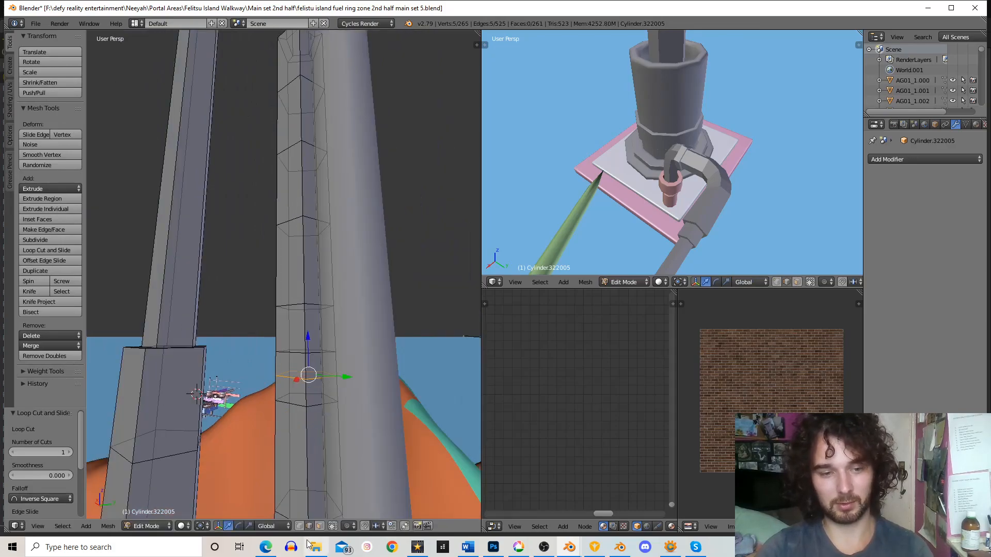
# - Extrude the ring of faces between the two upper cuts, scaled to 1.366 overall, and scale it along Z as a second collar
pyautogui.click(322, 526)
pyautogui.keyDown('alt'); pyautogui.rightClick(338, 363); pyautogui.keyUp('alt')
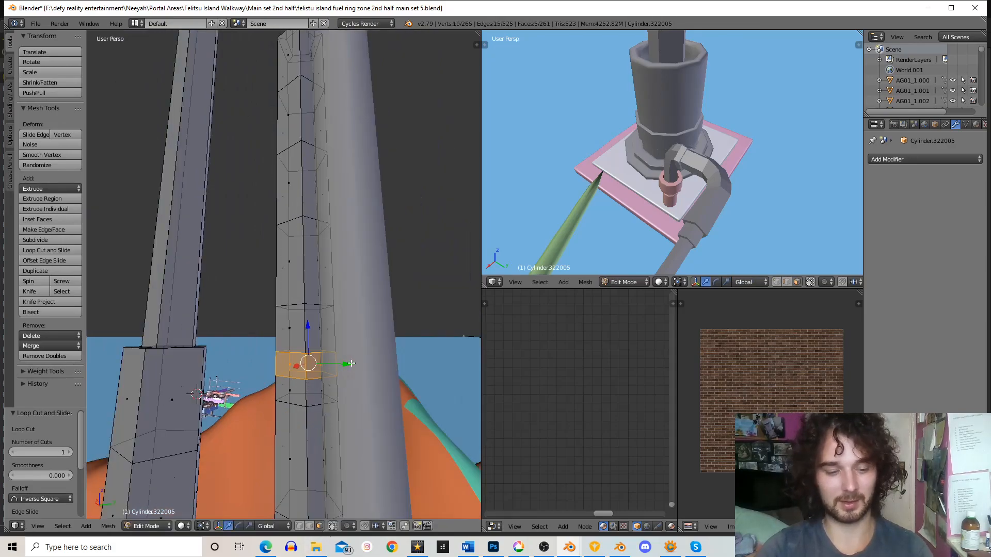
pyautogui.press('s')
pyautogui.press('z')
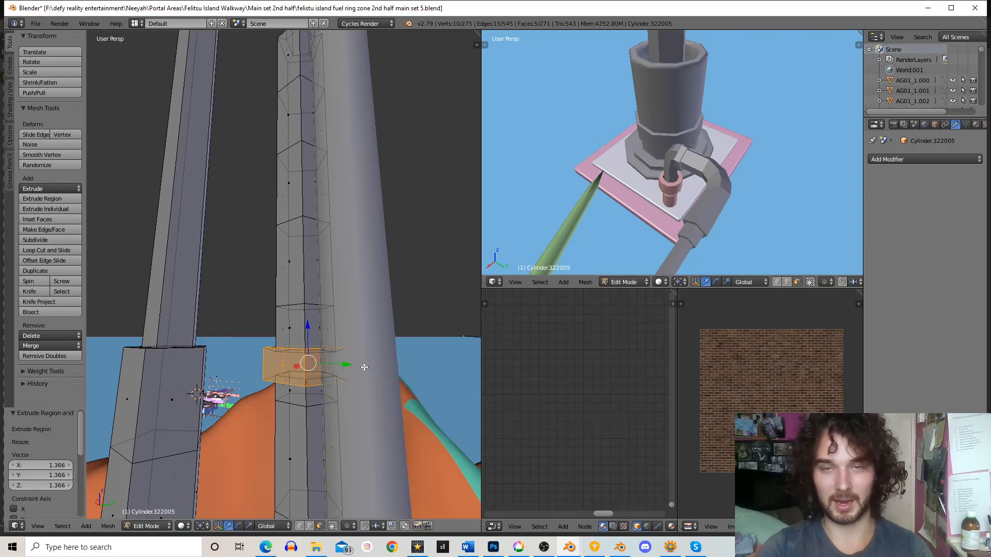
pyautogui.click(361, 365)
# - Examine the whole antenna mast from several sides with the new collars in place
pyautogui.press('Tab')
pyautogui.scroll(-12, 318, 289)
pyautogui.moveTo(320, 278); pyautogui.dragTo(232, 306, button='middle')
pyautogui.scroll(3, 291, 313)
pyautogui.moveTo(340, 309); pyautogui.dragTo(312, 261, button='middle')
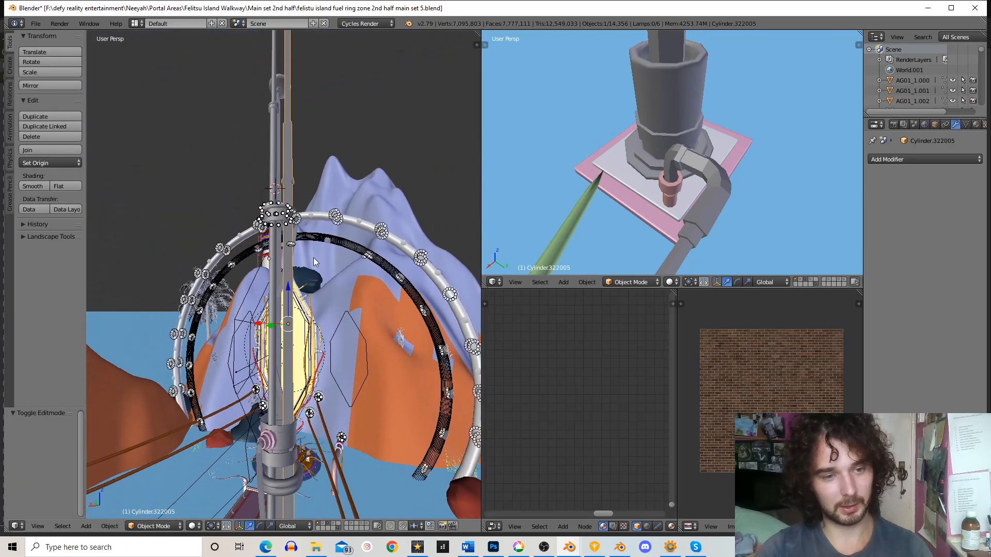
pyautogui.scroll(-5, 311, 273)
pyautogui.moveTo(263, 281); pyautogui.dragTo(302, 240, button='middle')
pyautogui.scroll(2, 289, 237)
pyautogui.press('Tab')
pyautogui.press('Tab')
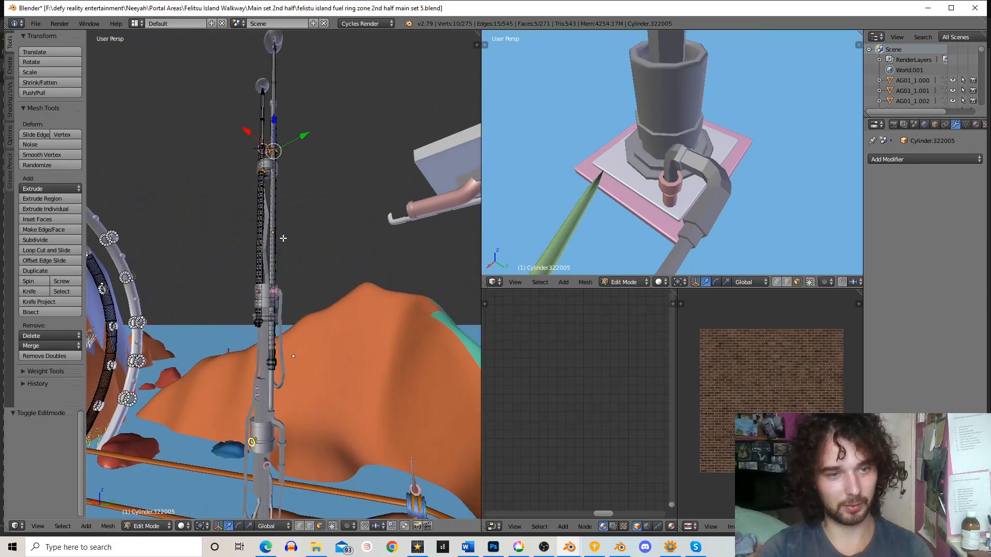
pyautogui.press('Tab')
# - Select the upper purple-ringed fitting and its silver centre on the mast's lower block, framed in the view
pyautogui.press('c')
pyautogui.press('Escape')
pyautogui.scroll(-5, 279, 247)
pyautogui.keyDown('shift'); pyautogui.moveTo(304, 372); pyautogui.dragTo(330, 181, button='middle'); pyautogui.keyUp('shift')
pyautogui.scroll(7, 316, 278)
pyautogui.scroll(3, 258, 263)
pyautogui.scroll(-7, 327, 255)
pyautogui.keyDown('shift'); pyautogui.moveTo(331, 181); pyautogui.dragTo(298, 249, button='middle'); pyautogui.keyUp('shift')
pyautogui.scroll(3, 298, 249)
pyautogui.scroll(4, 298, 250)
pyautogui.press('c')
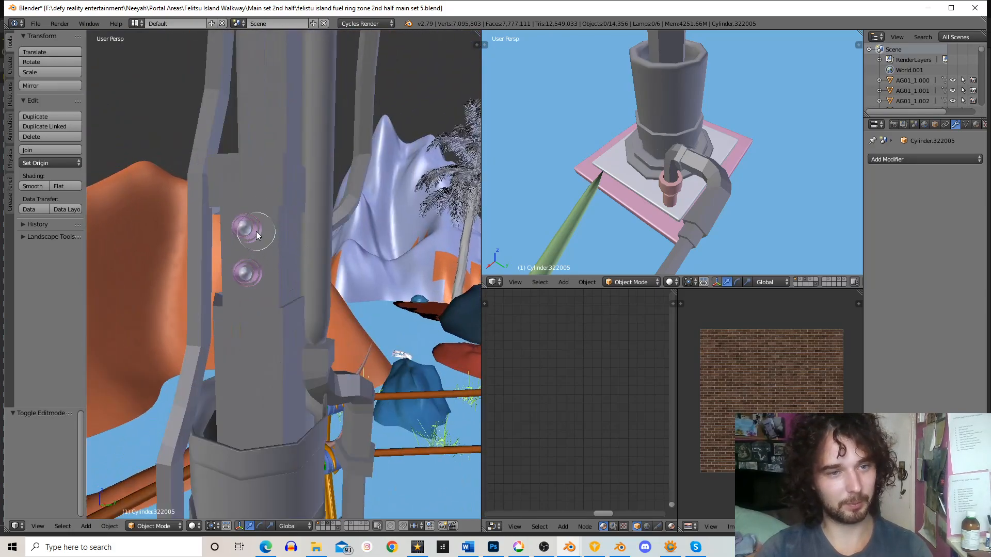
pyautogui.press('KP_Decimal')
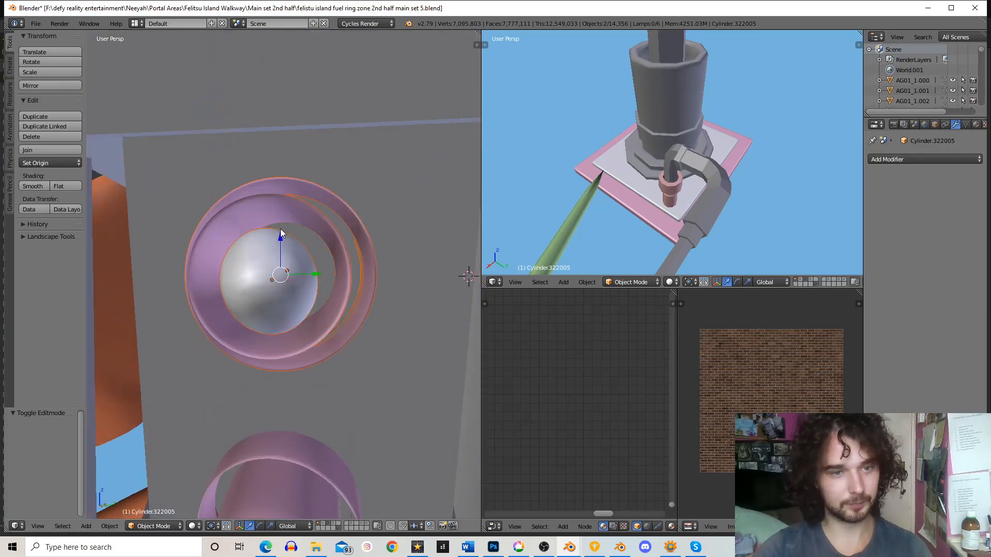
# - Hide the tool shelf and examine the mast around and below the purple-ringed fittings
pyautogui.scroll(-6, 288, 230)
pyautogui.press('t')
pyautogui.scroll(-6, 339, 250)
pyautogui.moveTo(302, 252); pyautogui.dragTo(272, 258, button='middle')
pyautogui.keyDown('shift'); pyautogui.moveTo(269, 397); pyautogui.dragTo(283, 230, button='middle'); pyautogui.keyUp('shift')
pyautogui.scroll(-2, 274, 219)
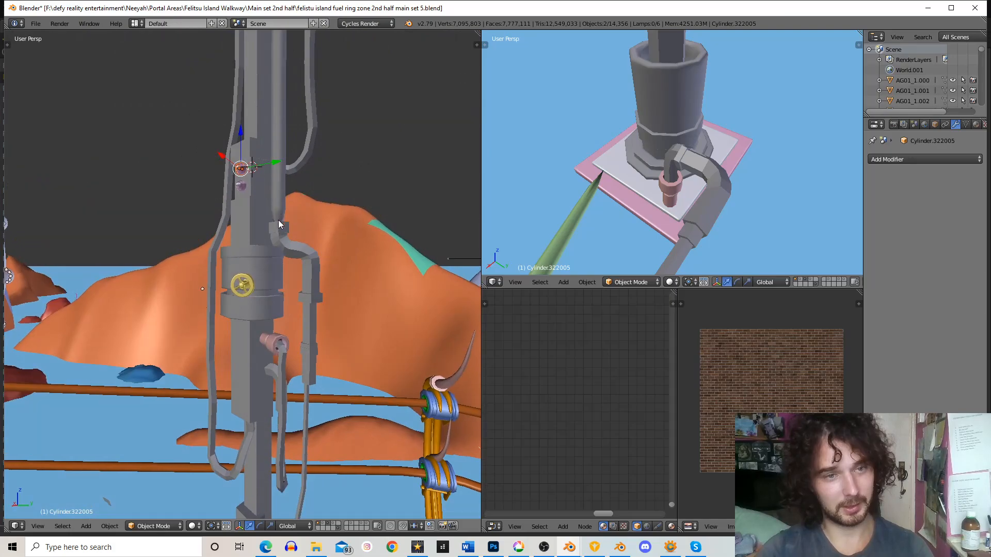
pyautogui.scroll(-2, 298, 221)
pyautogui.moveTo(279, 180); pyautogui.dragTo(206, 277, button='middle')
pyautogui.scroll(3, 277, 280)
pyautogui.moveTo(279, 284); pyautogui.dragTo(267, 247, button='middle')
pyautogui.scroll(6, 266, 247)
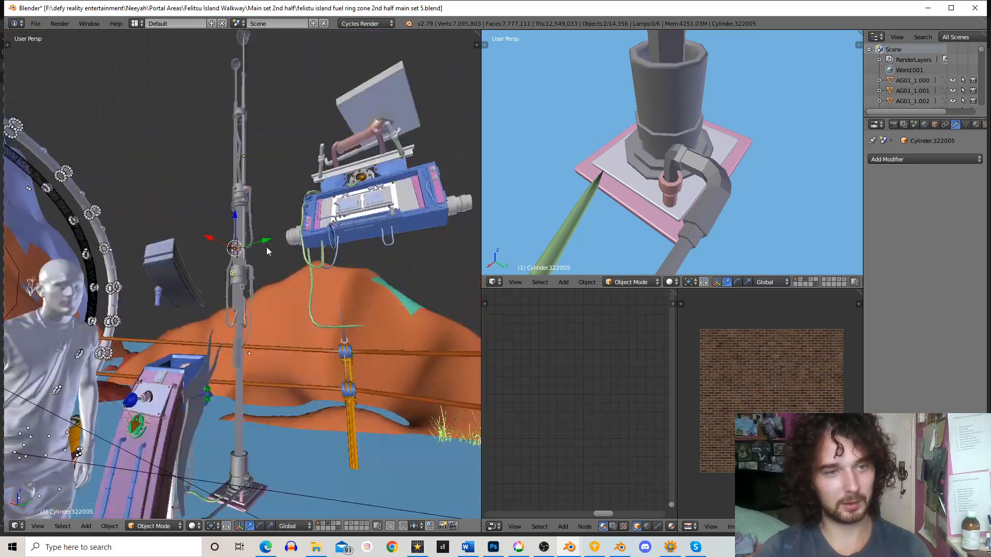
pyautogui.moveTo(269, 201)
pyautogui.keyDown('shift'); pyautogui.mouseDown(button='middle')
pyautogui.moveTo(268, 242)
pyautogui.moveTo(267, 228)
pyautogui.moveTo(310, 255)
pyautogui.moveTo(259, 182)
pyautogui.moveTo(270, 212)
pyautogui.moveTo(256, 197)
pyautogui.mouseUp(button='middle'); pyautogui.keyUp('shift')
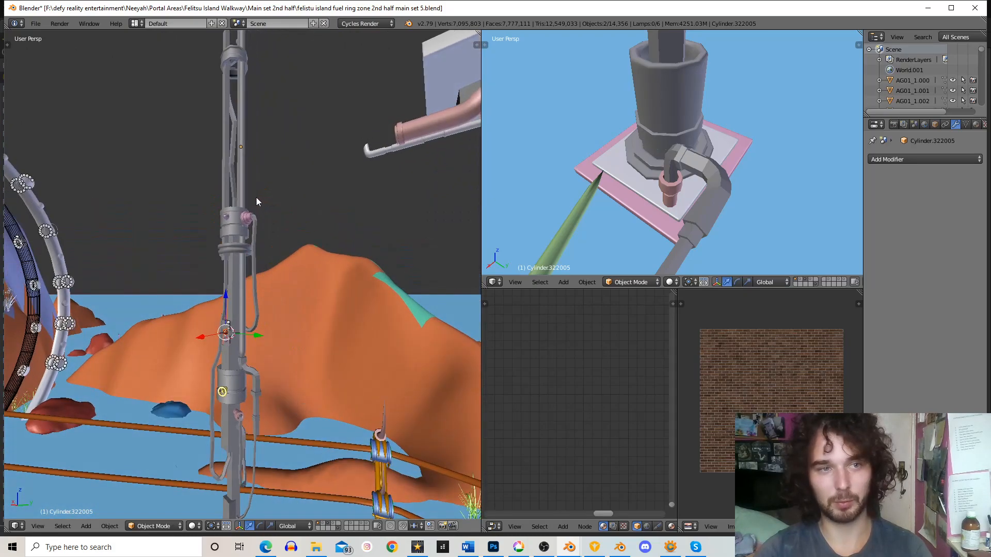
pyautogui.moveTo(268, 331); pyautogui.dragTo(267, 311, button='middle')
pyautogui.scroll(3, 266, 283)
pyautogui.press('KP_Decimal')
pyautogui.scroll(-10, 267, 284)
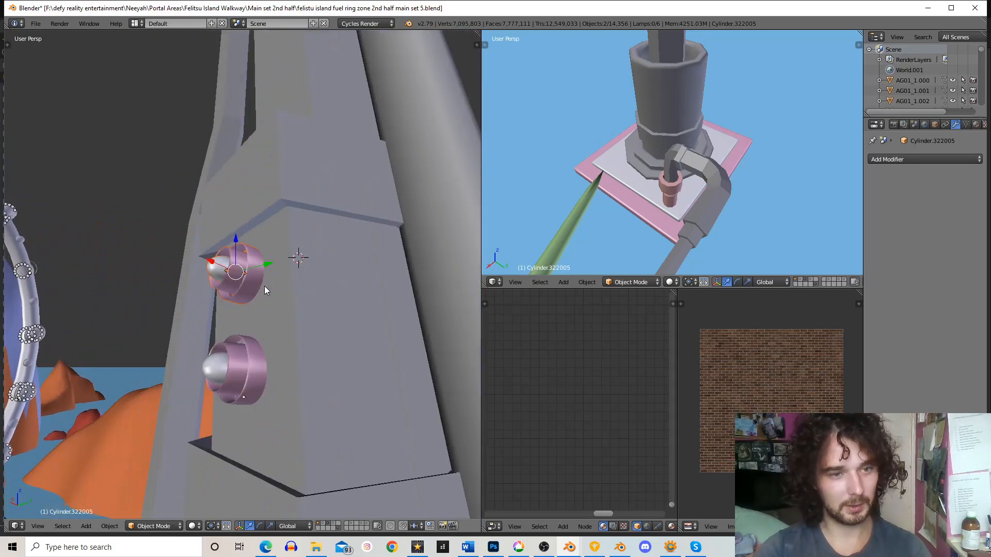
pyautogui.scroll(3, 268, 291)
pyautogui.scroll(5, 286, 269)
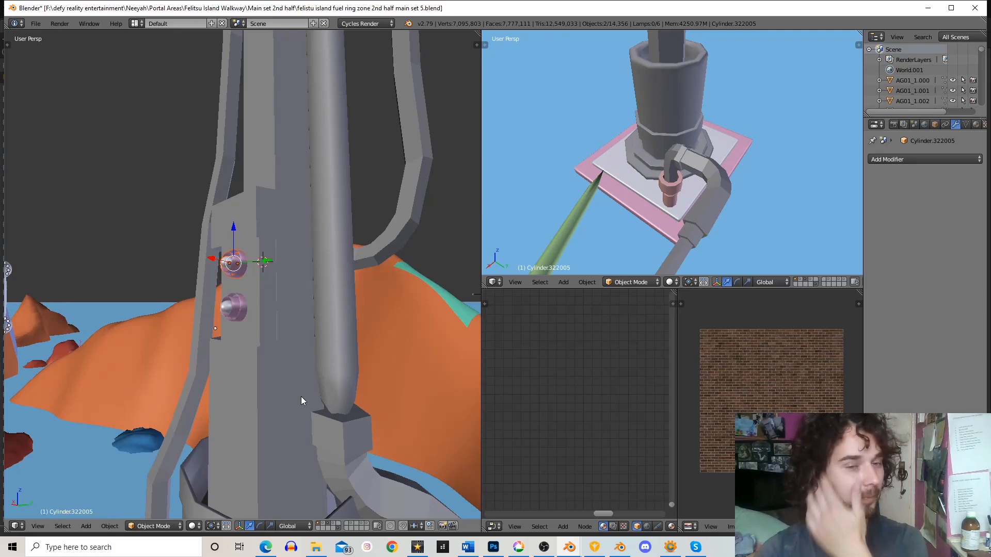
# - Duplicate the selected purple-ringed fitting and move the copy down about 2.3 units along Z, above the wide cylinder
pyautogui.hotkey('shift', 'd')
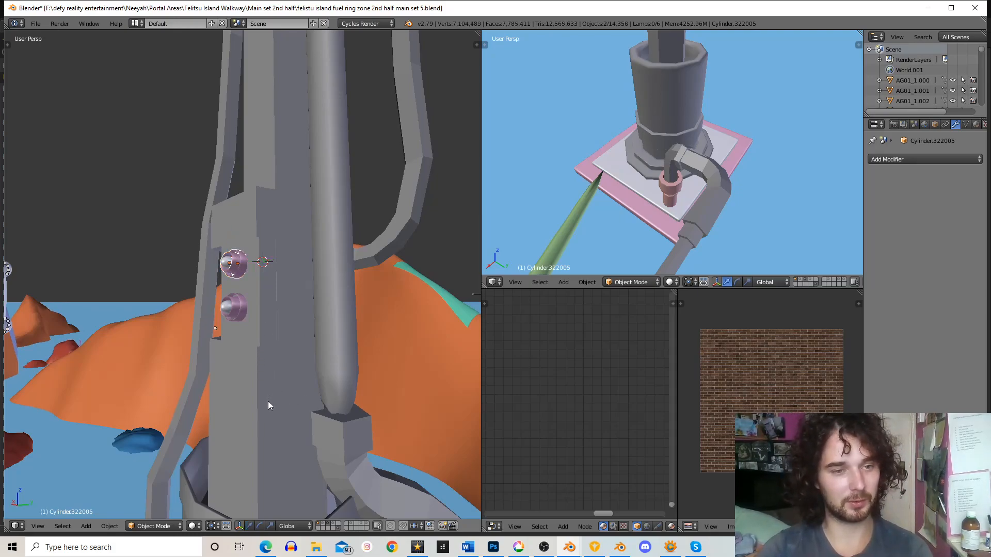
pyautogui.press('z')
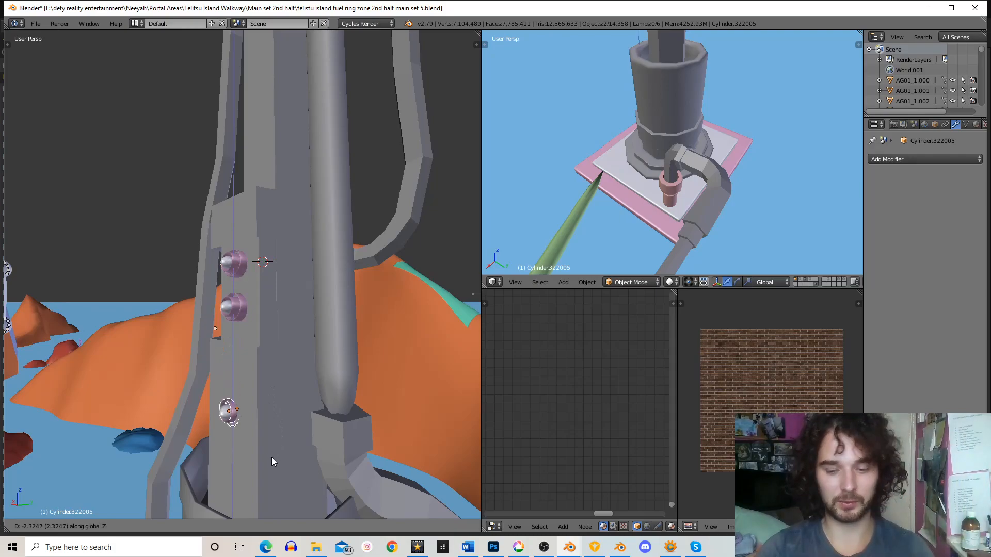
pyautogui.click(272, 457)
pyautogui.press('KP_Decimal')
pyautogui.scroll(-5, 262, 298)
pyautogui.moveTo(256, 283); pyautogui.dragTo(253, 184, button='middle')
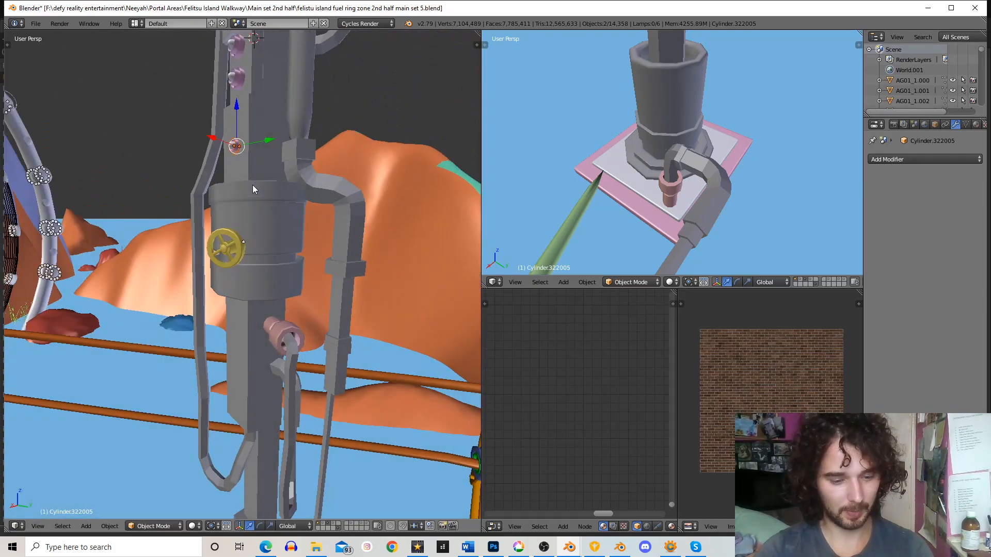
# - Move the copied purple-ringed fitting down past the wide cylinder and yellow valve to the narrow box block lower on the mast
pyautogui.press('g')
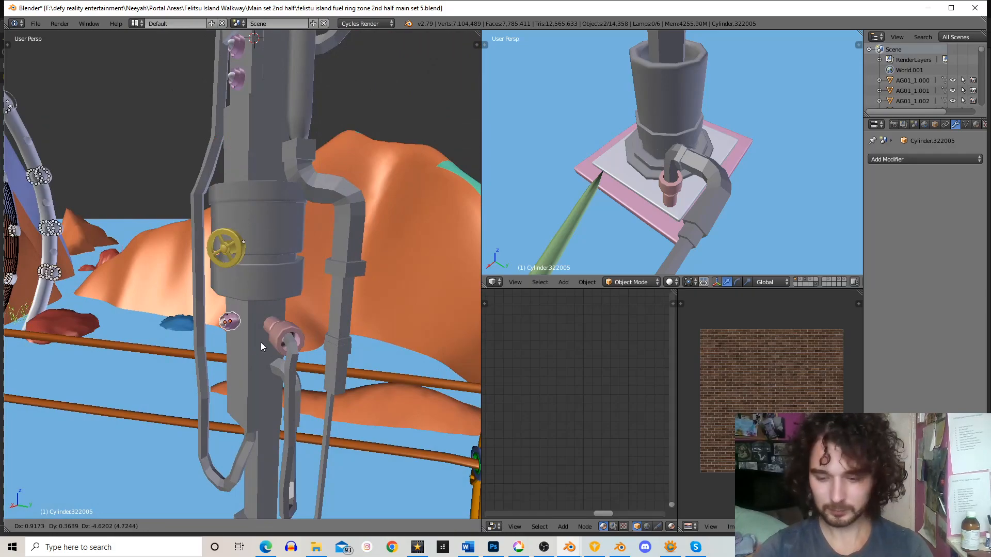
pyautogui.click(262, 342)
pyautogui.press('KP_Decimal')
pyautogui.scroll(-8, 257, 301)
pyautogui.moveTo(257, 301); pyautogui.dragTo(244, 255, button='middle')
pyautogui.scroll(4, 320, 320)
pyautogui.scroll(-9, 232, 314)
pyautogui.scroll(4, 263, 289)
pyautogui.moveTo(276, 301); pyautogui.dragTo(243, 209, button='middle')
pyautogui.press('g')
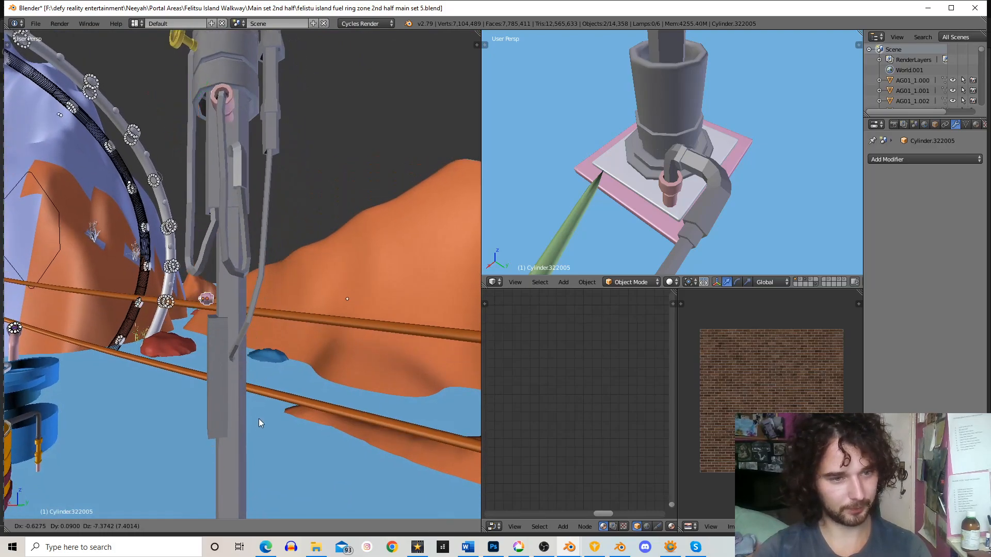
pyautogui.click(259, 432)
# - Rotate the fitting to face squarely out of the lower box block and seat it on the front face near the block's upper end
pyautogui.press('KP_Decimal')
pyautogui.scroll(-4, 258, 336)
pyautogui.moveTo(220, 265); pyautogui.dragTo(320, 251, button='middle')
pyautogui.press('r')
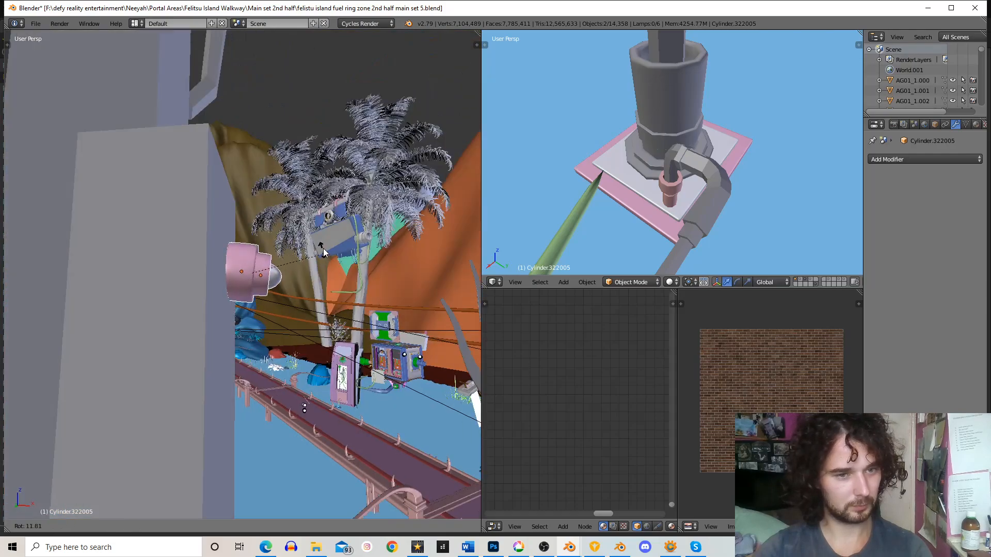
pyautogui.click(363, 256)
pyautogui.moveTo(362, 257); pyautogui.dragTo(329, 292, button='middle')
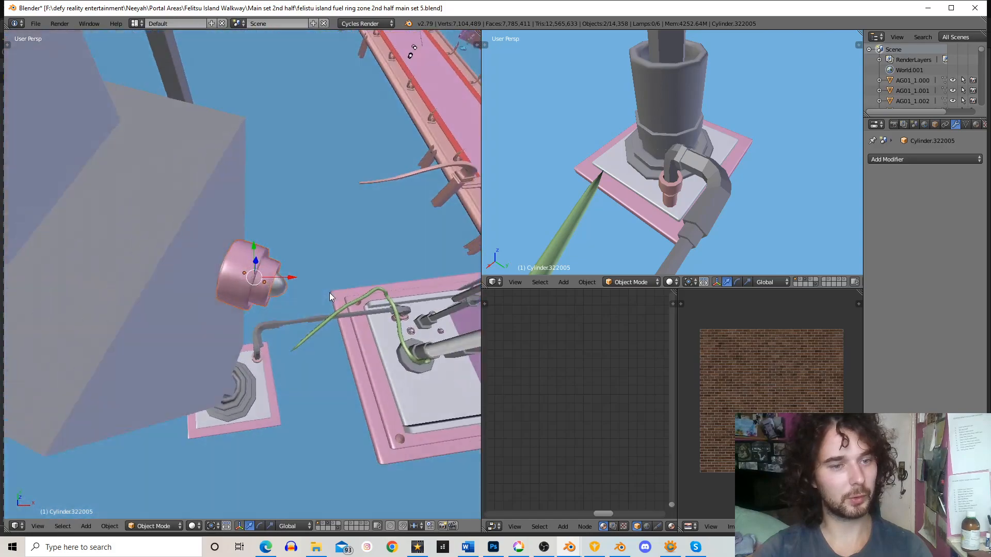
pyautogui.press('g')
pyautogui.click(304, 287)
pyautogui.moveTo(305, 287); pyautogui.dragTo(257, 227, button='middle')
pyautogui.press('g')
pyautogui.press('z')
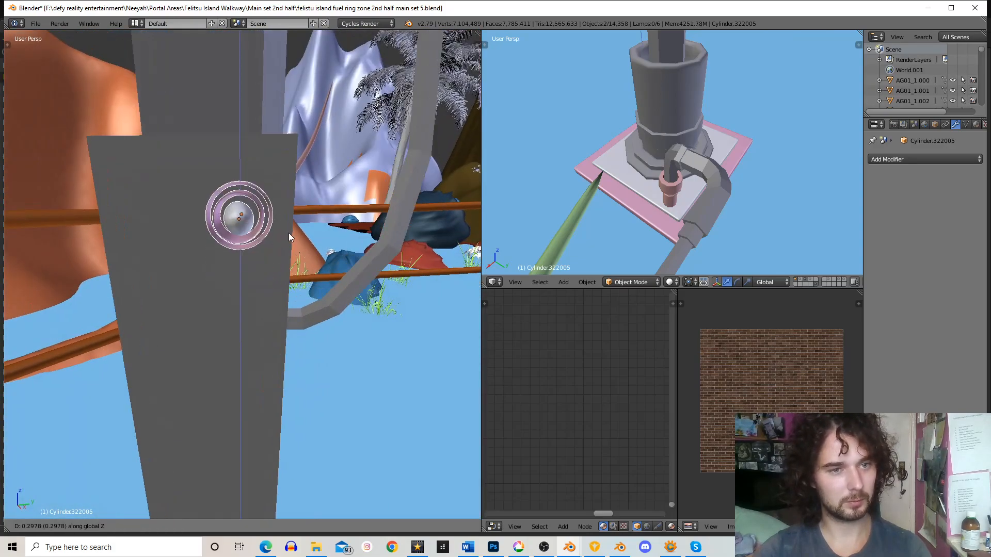
pyautogui.click(284, 230)
pyautogui.scroll(-6, 294, 248)
pyautogui.moveTo(303, 268)
pyautogui.mouseDown(button='middle')
pyautogui.moveTo(260, 265)
pyautogui.moveTo(299, 256)
pyautogui.mouseUp(button='middle')
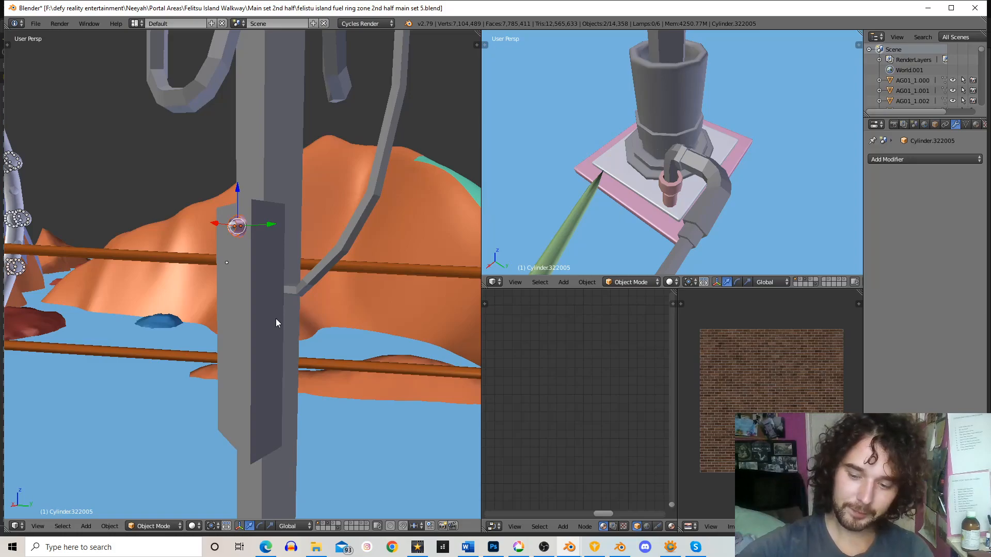
# - Duplicate the seated fitting with its silver centre and move the copy down about 1.7 units along Z on the same block
pyautogui.hotkey('shift', 'd')
pyautogui.press('z')
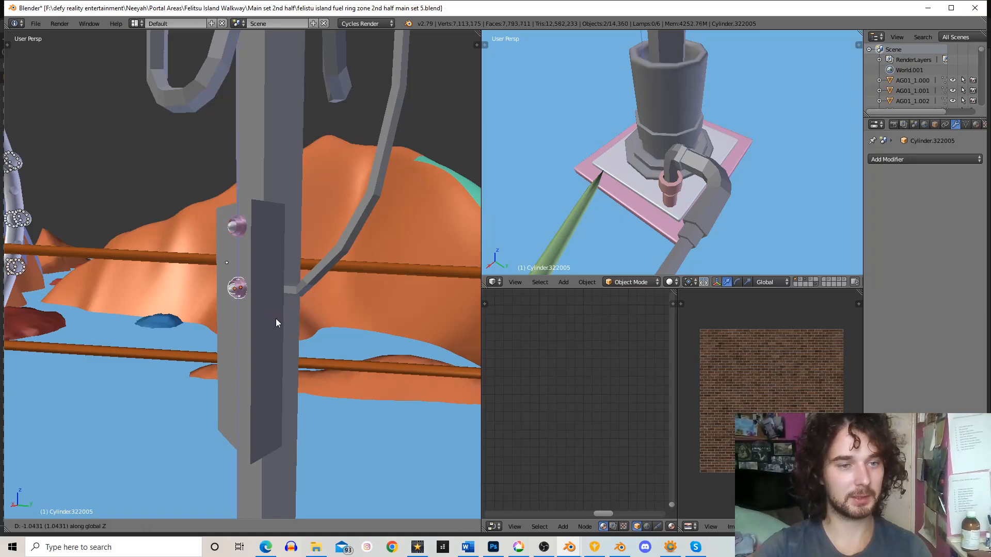
pyautogui.click(279, 360)
pyautogui.moveTo(301, 326); pyautogui.dragTo(257, 260, button='middle')
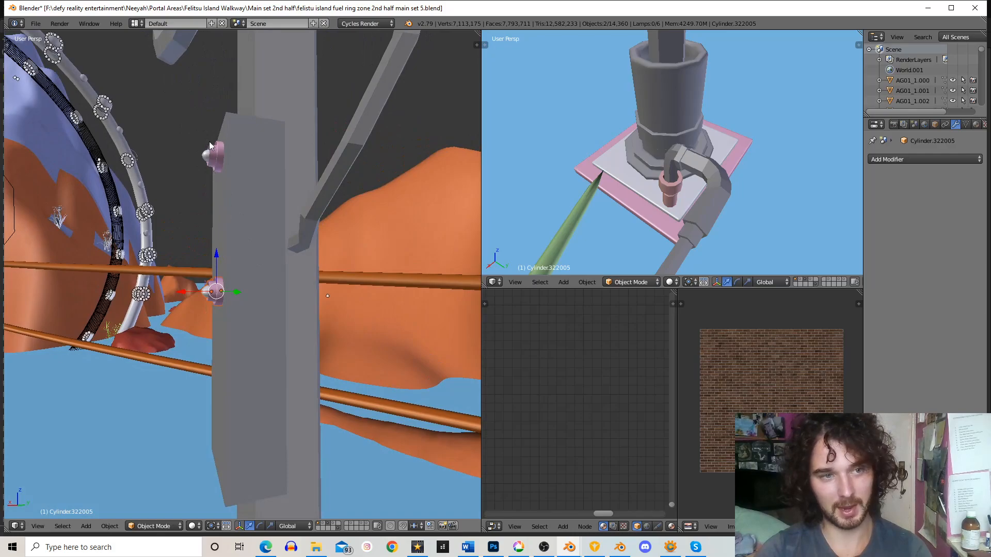
pyautogui.moveTo(219, 202); pyautogui.dragTo(247, 287, button='middle')
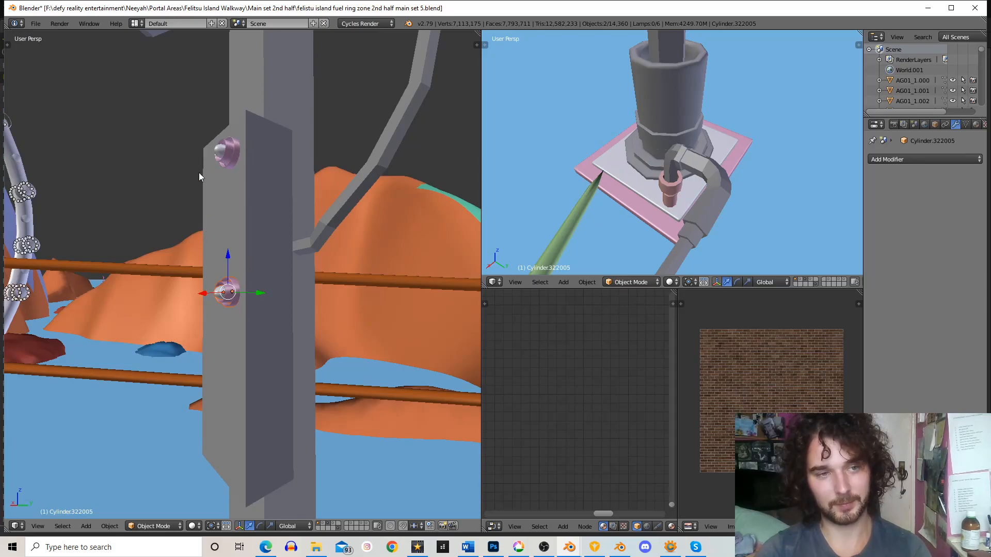
pyautogui.moveTo(233, 149); pyautogui.dragTo(222, 193, button='middle')
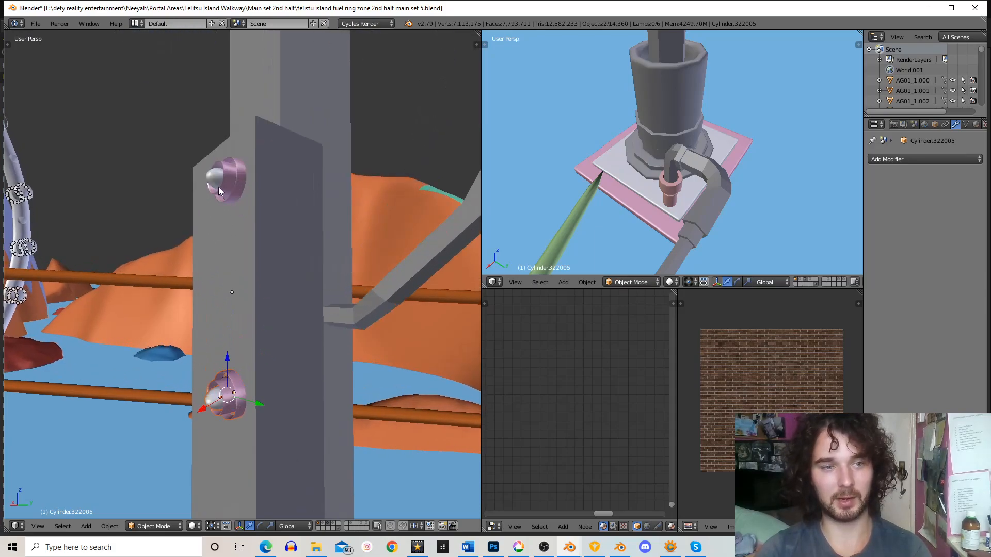
# - Move the upper fitting's silver centre to another layer and replace it with a duplicate of the lower centre raised about 1.7 units along Z
pyautogui.rightClick(215, 178)
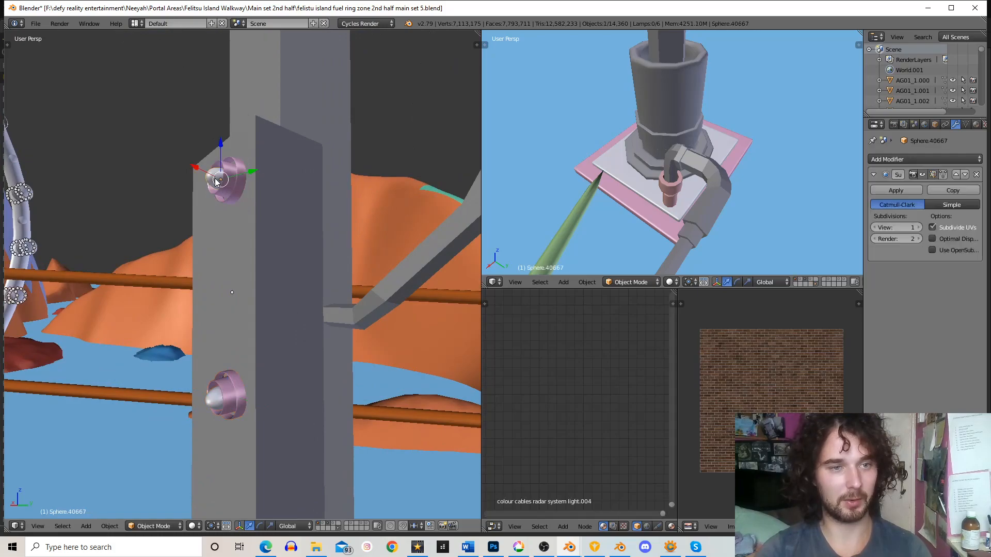
pyautogui.press('m')
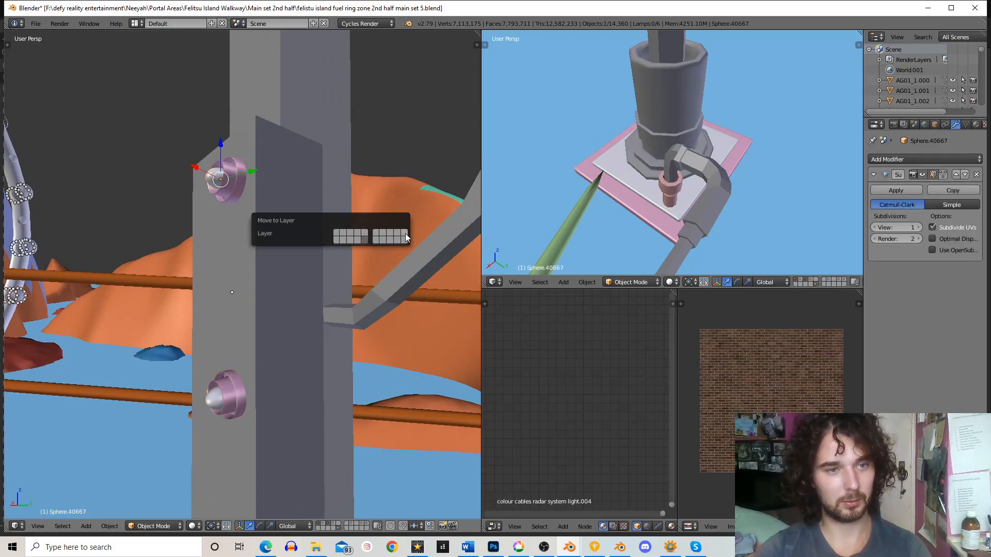
pyautogui.rightClick(209, 401)
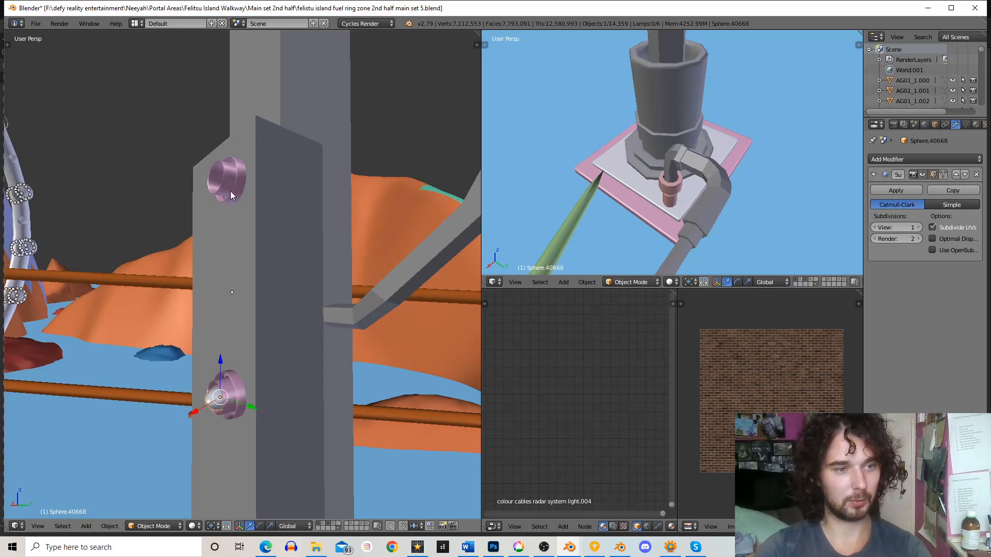
pyautogui.hotkey('shift', 'd')
pyautogui.press('z')
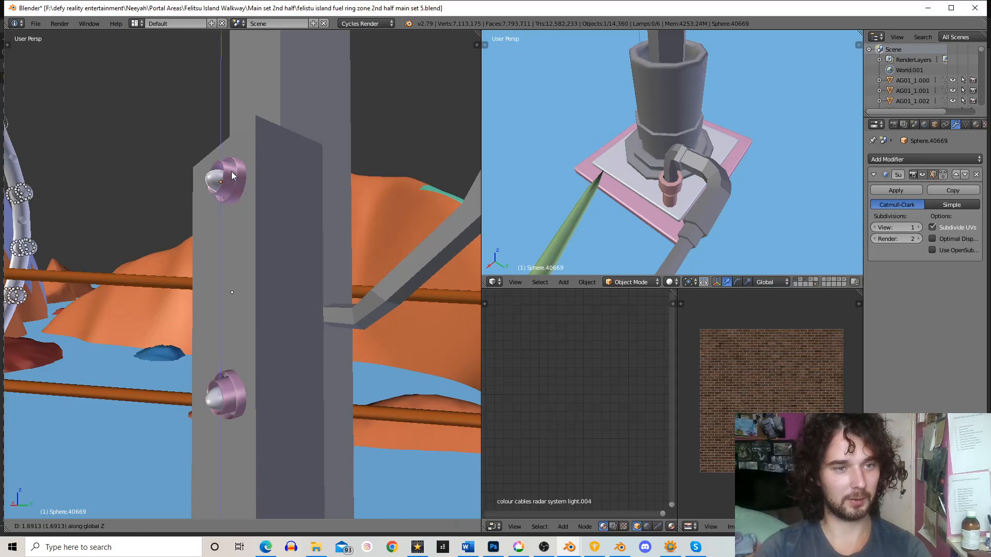
pyautogui.click(232, 174)
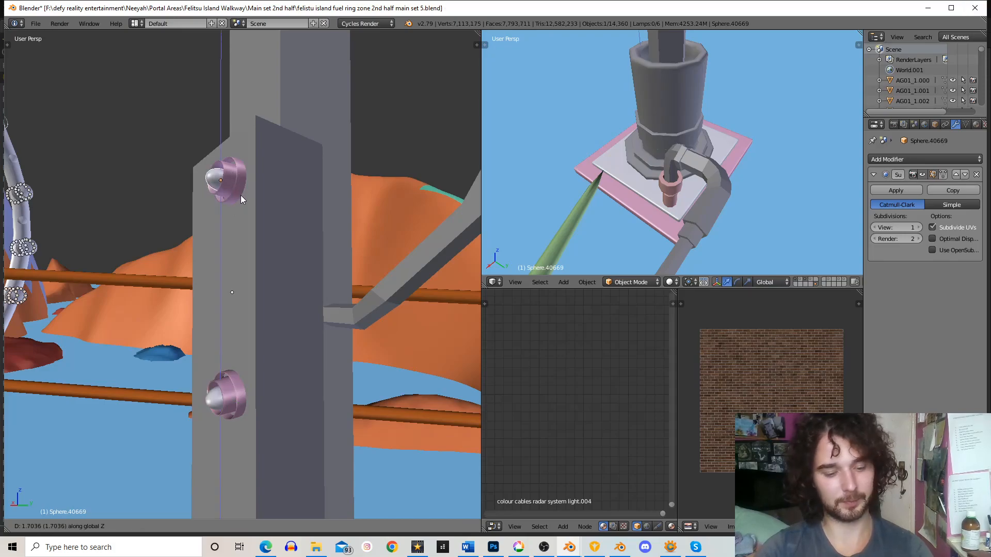
# - Deselect everything and examine the mast and the platform base around the pink pipe connector
pyautogui.press('Tab')
pyautogui.scroll(-4, 282, 296)
pyautogui.moveTo(282, 296); pyautogui.dragTo(320, 280, button='middle')
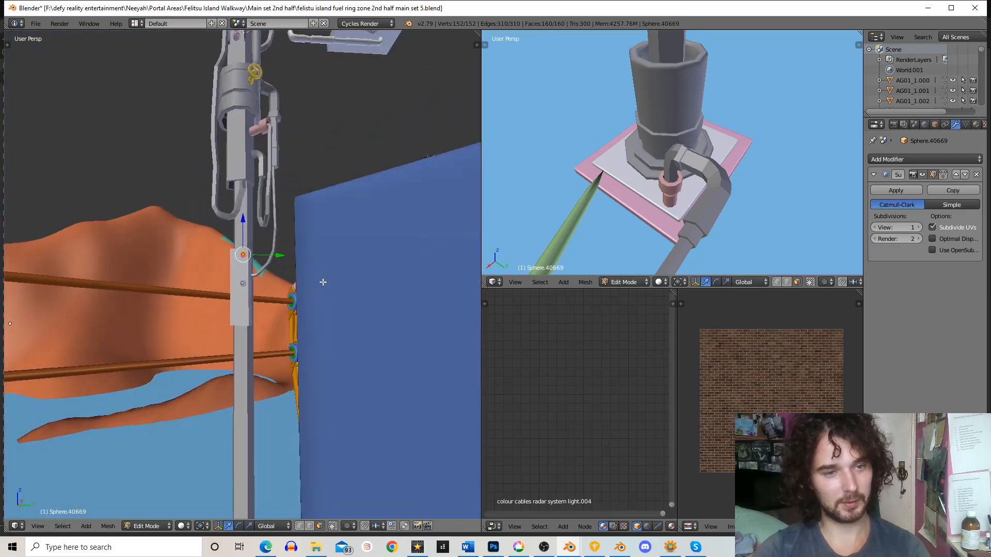
pyautogui.scroll(3, 204, 327)
pyautogui.moveTo(203, 327); pyautogui.dragTo(268, 304, button='middle')
pyautogui.scroll(3, 356, 304)
pyautogui.press('Tab')
pyautogui.press('a')
pyautogui.scroll(4, 250, 269)
pyautogui.click(253, 253)
pyautogui.scroll(-4, 251, 268)
pyautogui.scroll(-4, 238, 288)
pyautogui.keyDown('shift'); pyautogui.moveTo(248, 294); pyautogui.dragTo(307, 221, button='middle'); pyautogui.keyUp('shift')
pyautogui.scroll(-3, 308, 222)
pyautogui.moveTo(308, 289); pyautogui.dragTo(243, 284, button='middle')
pyautogui.scroll(2, 323, 315)
pyautogui.scroll(3, 295, 255)
pyautogui.scroll(7, 222, 284)
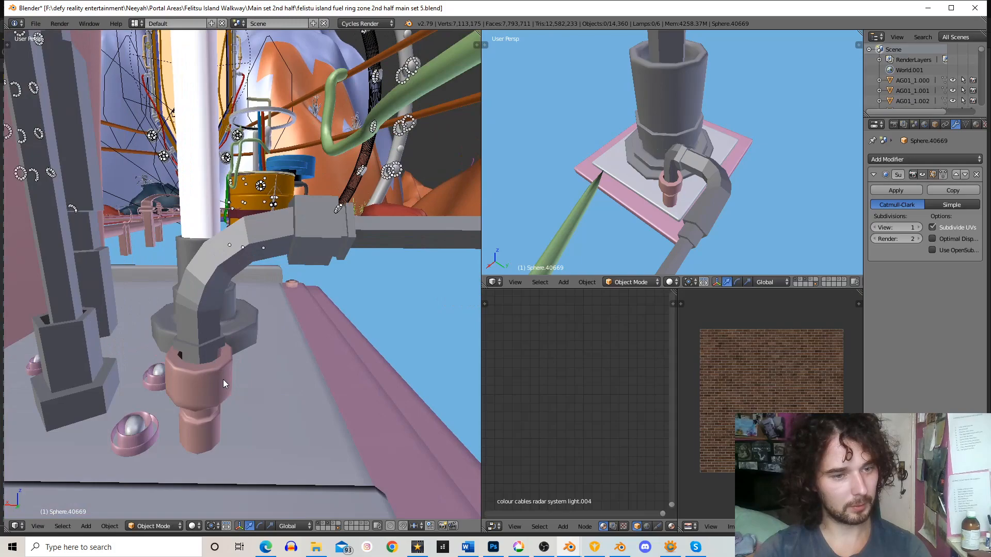
# - Duplicate the pink pipe connector on the platform base and raise the copy along Z to the height of the mast's lower block
pyautogui.rightClick(223, 379)
pyautogui.scroll(-8, 223, 379)
pyautogui.moveTo(223, 382); pyautogui.dragTo(246, 357, button='middle')
pyautogui.scroll(-2, 258, 341)
pyautogui.scroll(2, 258, 340)
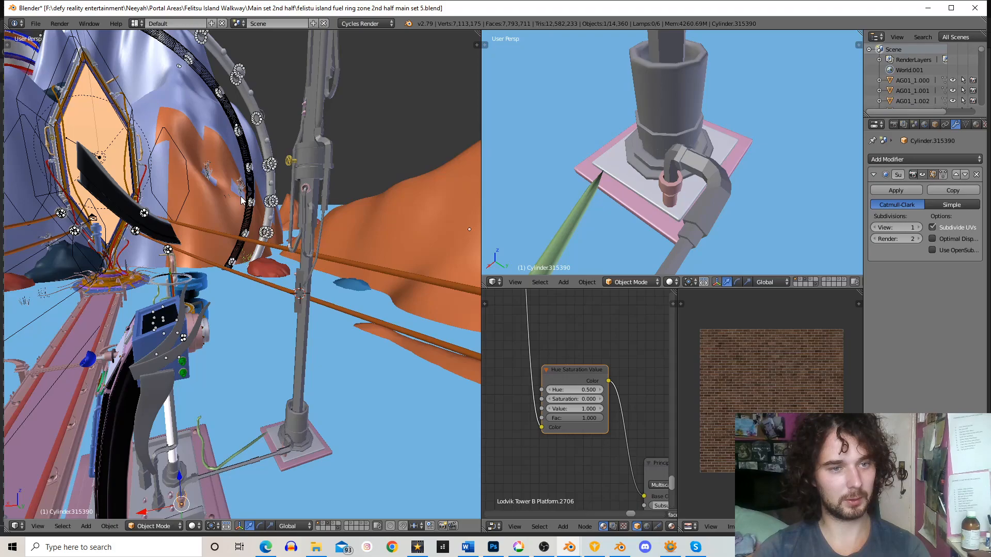
pyautogui.hotkey('shift', 'd')
pyautogui.press('z')
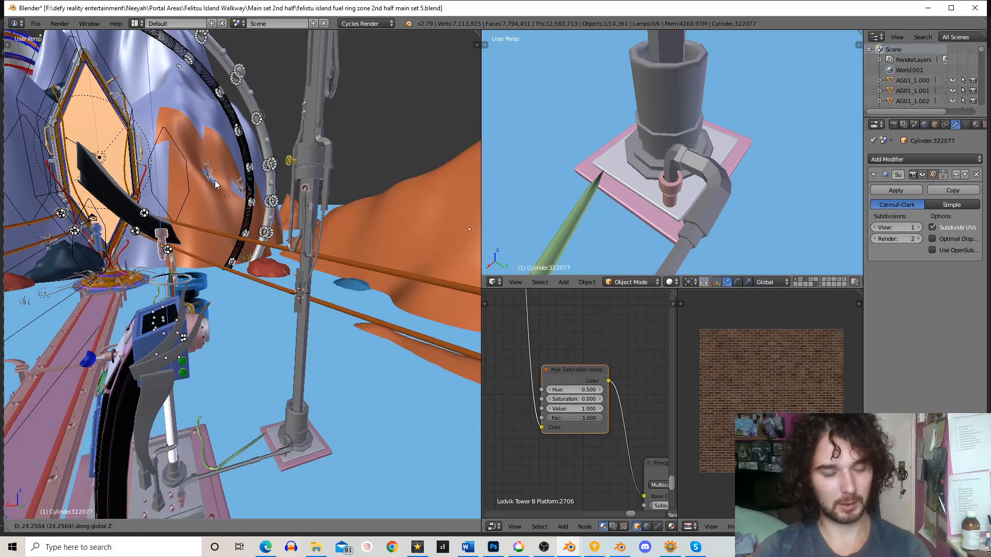
pyautogui.click(398, 124)
pyautogui.press('KP_Decimal')
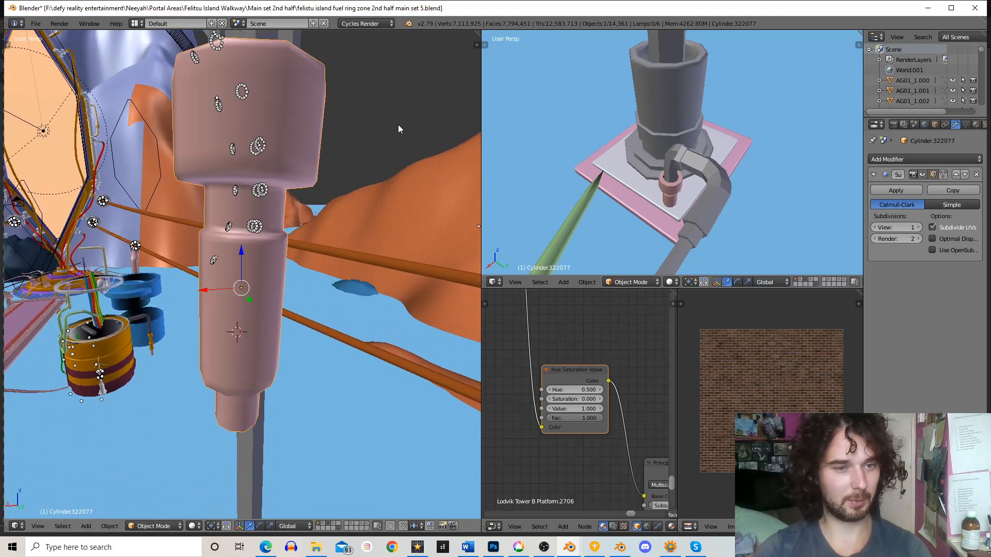
# - Move the connector copy over to the mast's lower block and rotate it about 94 degrees so that it lies horizontally
pyautogui.scroll(-4, 398, 125)
pyautogui.moveTo(397, 125); pyautogui.dragTo(386, 246, button='middle')
pyautogui.scroll(-5, 295, 250)
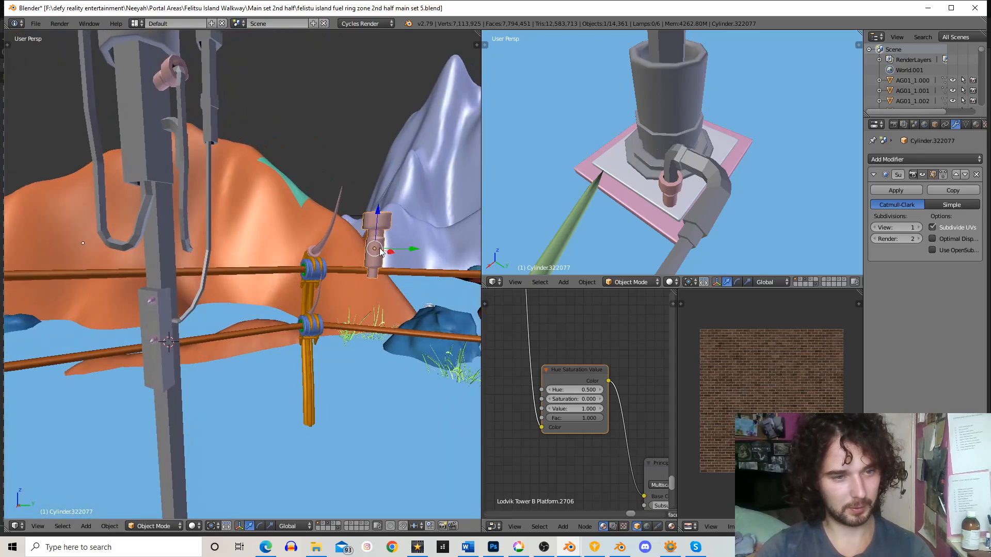
pyautogui.press('g')
pyautogui.click(170, 327)
pyautogui.scroll(2, 206, 286)
pyautogui.moveTo(205, 286); pyautogui.dragTo(290, 230, button='middle')
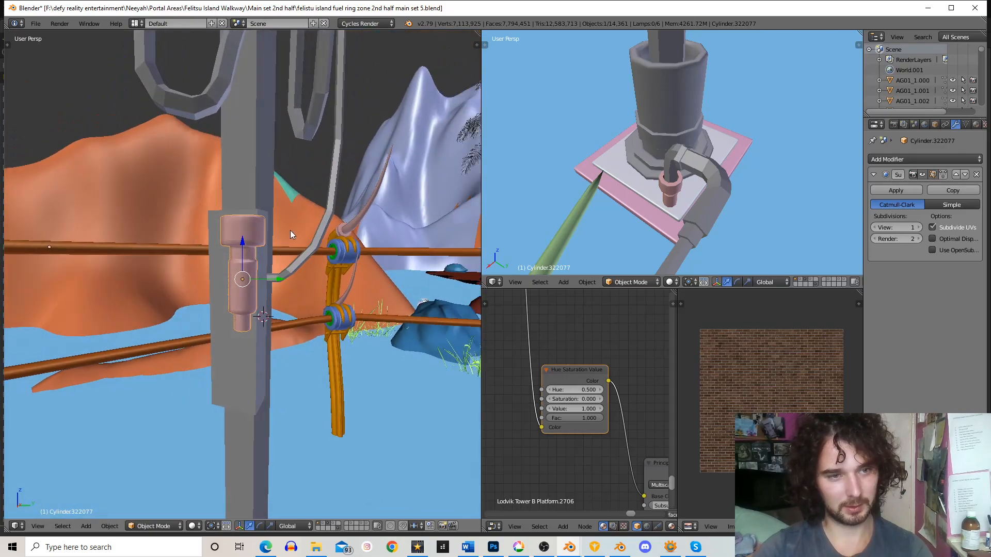
pyautogui.press('r')
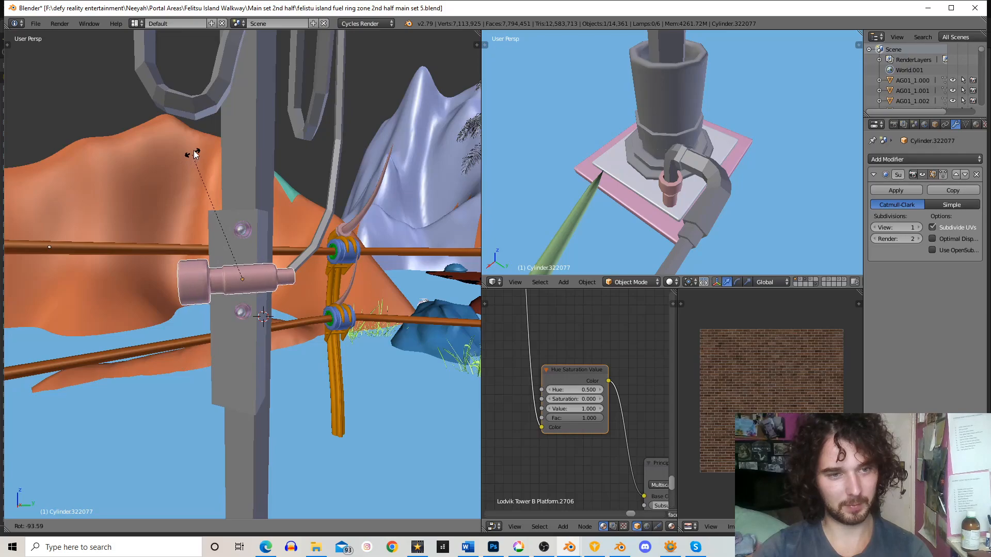
pyautogui.click(195, 154)
pyautogui.moveTo(195, 154); pyautogui.dragTo(342, 266, button='middle')
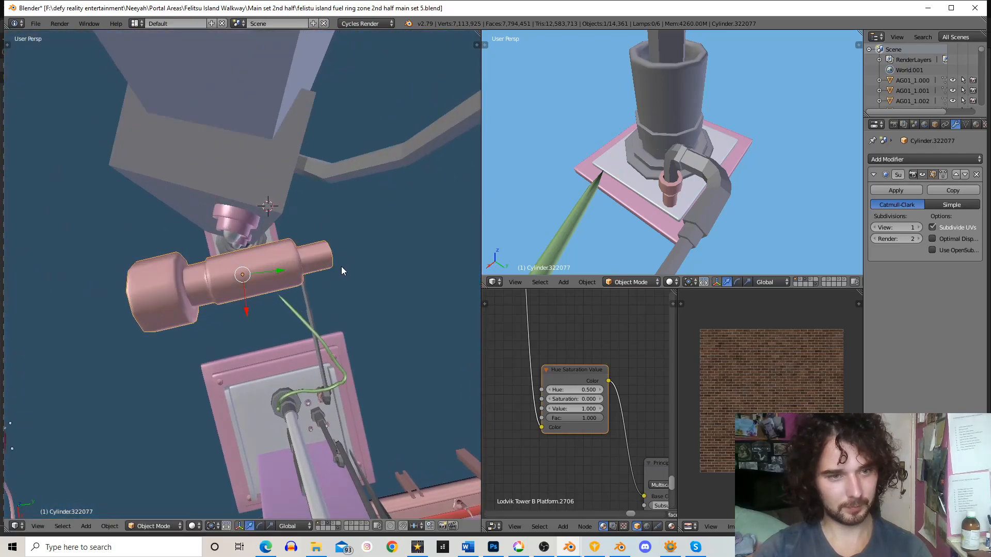
# - Shorten the pink connector along its length into a stubby fitting
pyautogui.press('s')
pyautogui.press('z')
pyautogui.press('z')
pyautogui.press('z')
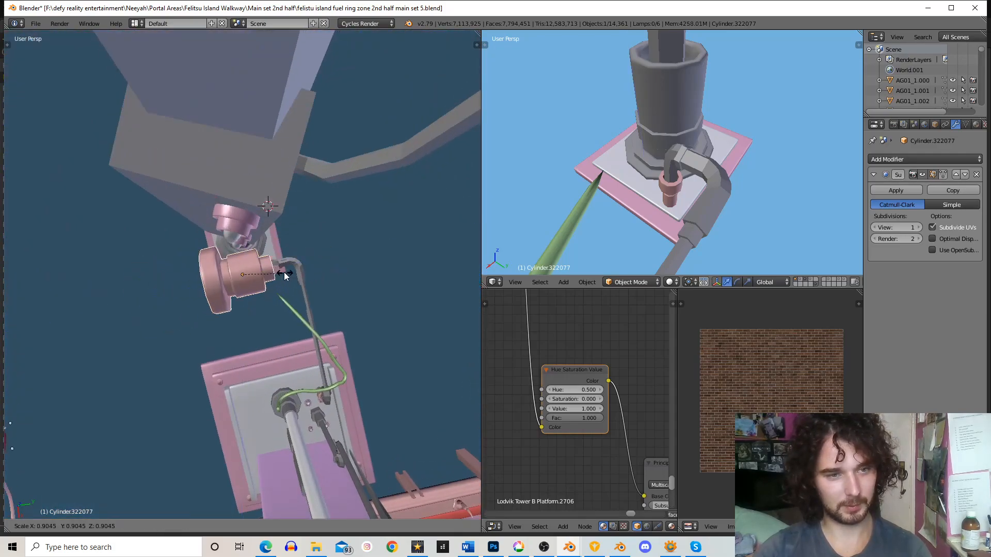
pyautogui.click(272, 276)
# - Shift the stubby connector towards the block's side face and turn it about the Z axis
pyautogui.moveTo(272, 276); pyautogui.dragTo(209, 262, button='middle')
pyautogui.press('g')
pyautogui.press('r')
pyautogui.click(327, 283)
pyautogui.press('KP_Decimal')
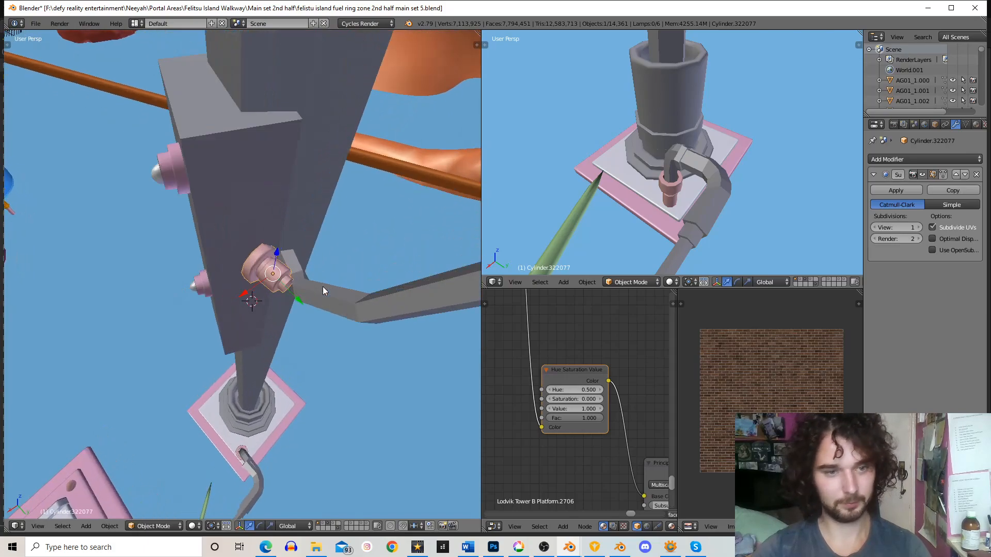
pyautogui.moveTo(323, 287); pyautogui.dragTo(296, 228, button='middle')
pyautogui.press('r')
pyautogui.press('z')
pyautogui.click(309, 262)
# - Place the pink connector against the block's side face and rotate it to point straight outwards
pyautogui.press('g')
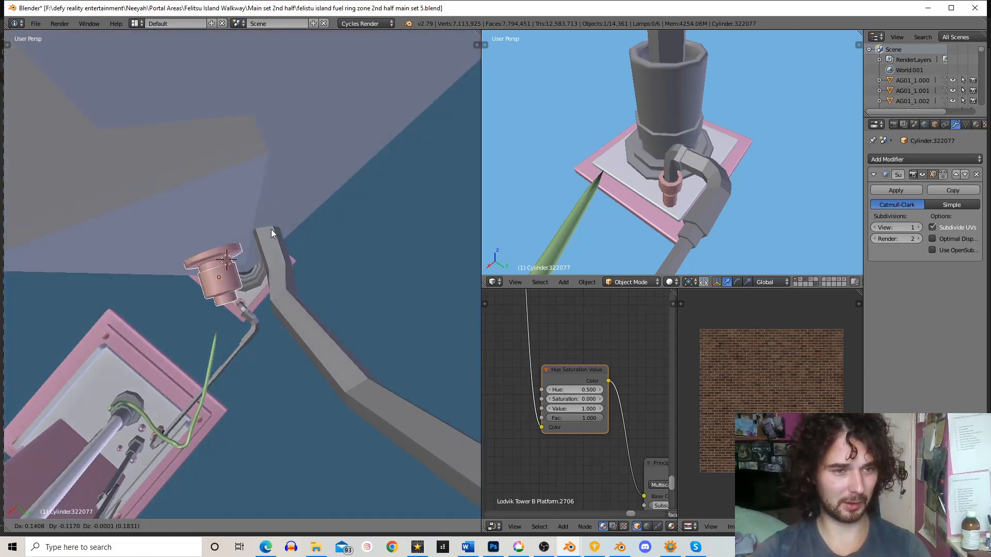
pyautogui.click(271, 228)
pyautogui.press('r')
pyautogui.click(284, 320)
pyautogui.moveTo(284, 320); pyautogui.dragTo(278, 273, button='middle')
pyautogui.scroll(-3, 262, 258)
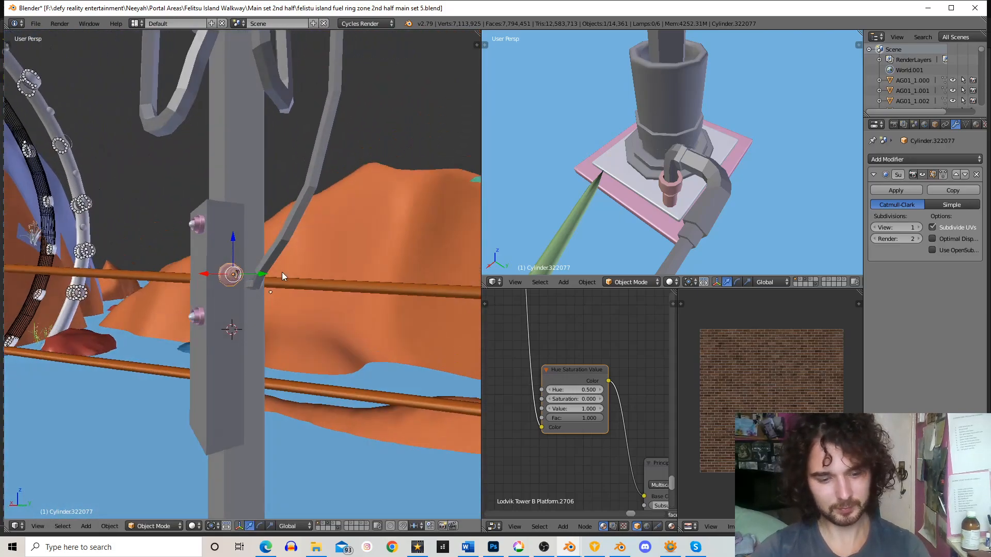
pyautogui.scroll(3, 247, 261)
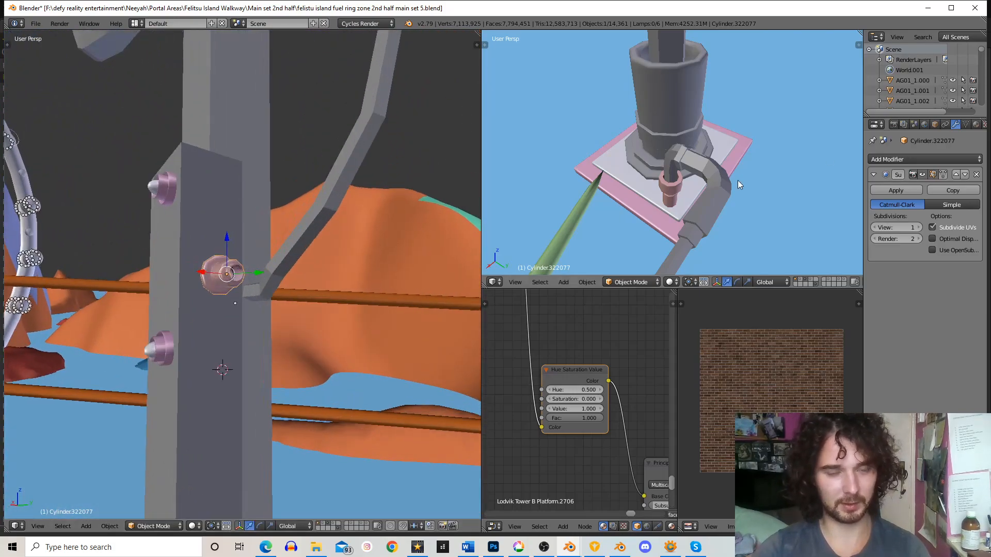
# - Show the pink connector's material settings and move the connector up along Z to near the upper purple-ringed fitting's height
pyautogui.click(976, 125)
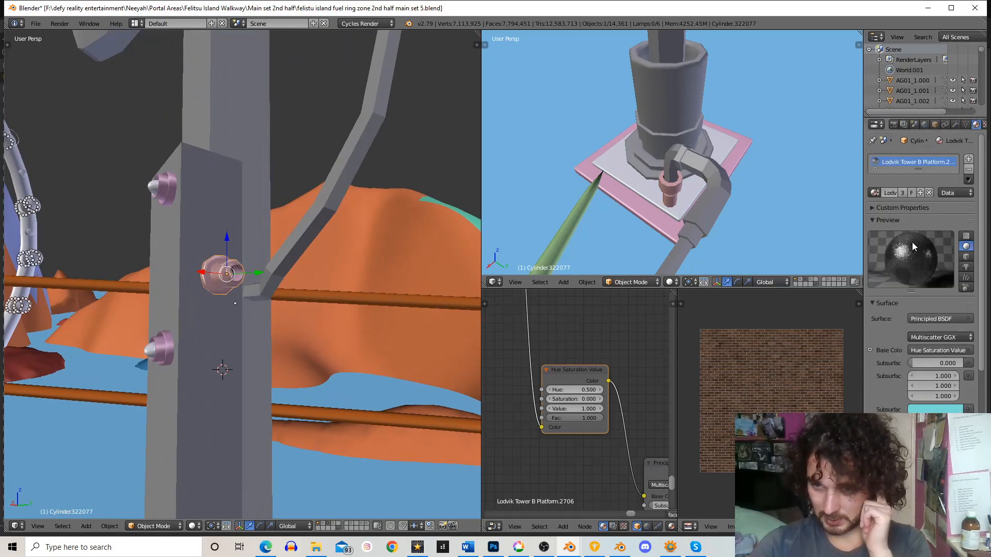
pyautogui.moveTo(229, 215); pyautogui.dragTo(243, 268, button='middle')
pyautogui.scroll(-6, 242, 268)
pyautogui.scroll(5, 242, 268)
pyautogui.press('g')
pyautogui.press('z')
pyautogui.click(265, 214)
pyautogui.scroll(-6, 264, 214)
pyautogui.moveTo(249, 213); pyautogui.dragTo(269, 240, button='middle')
pyautogui.scroll(3, 268, 245)
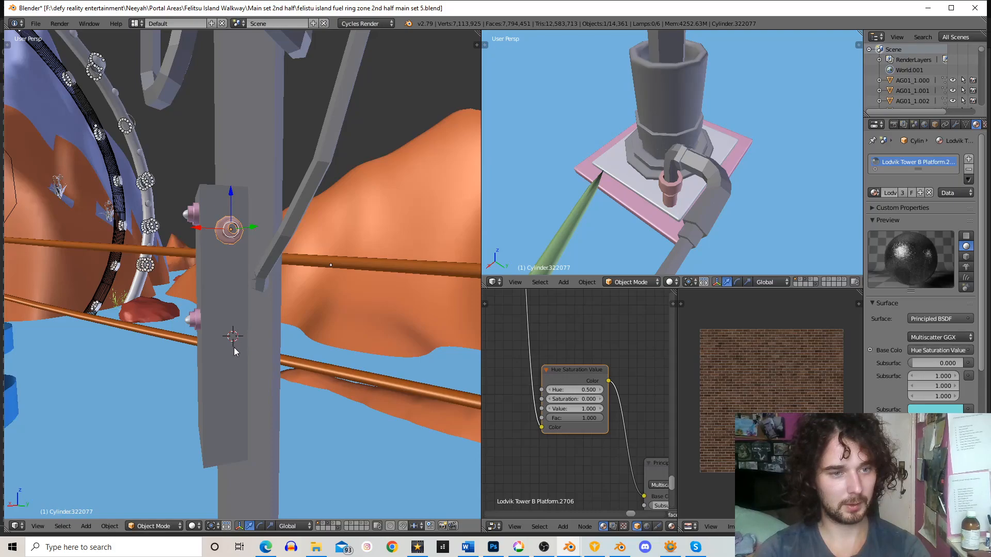
# - Duplicate the pink connector about 1.7 units down along Z on the block's side face, then deselect everything
pyautogui.hotkey('shift', 'd')
pyautogui.press('z')
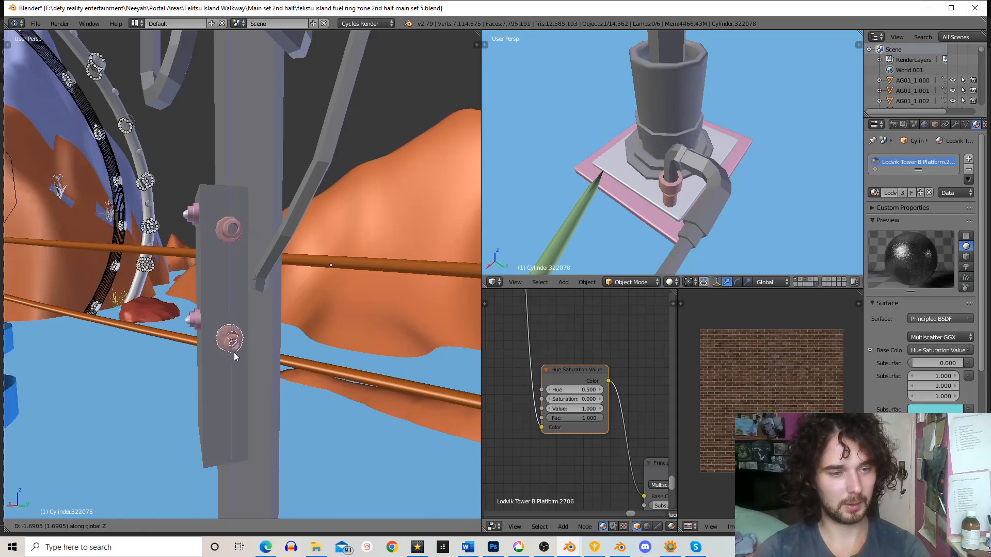
pyautogui.click(242, 346)
pyautogui.scroll(-5, 221, 317)
pyautogui.scroll(7, 278, 309)
pyautogui.moveTo(221, 317); pyautogui.dragTo(185, 246, button='middle')
pyautogui.press('a')
pyautogui.scroll(-4, 280, 300)
pyautogui.scroll(3, 321, 308)
pyautogui.scroll(2, 226, 243)
pyautogui.scroll(2, 280, 246)
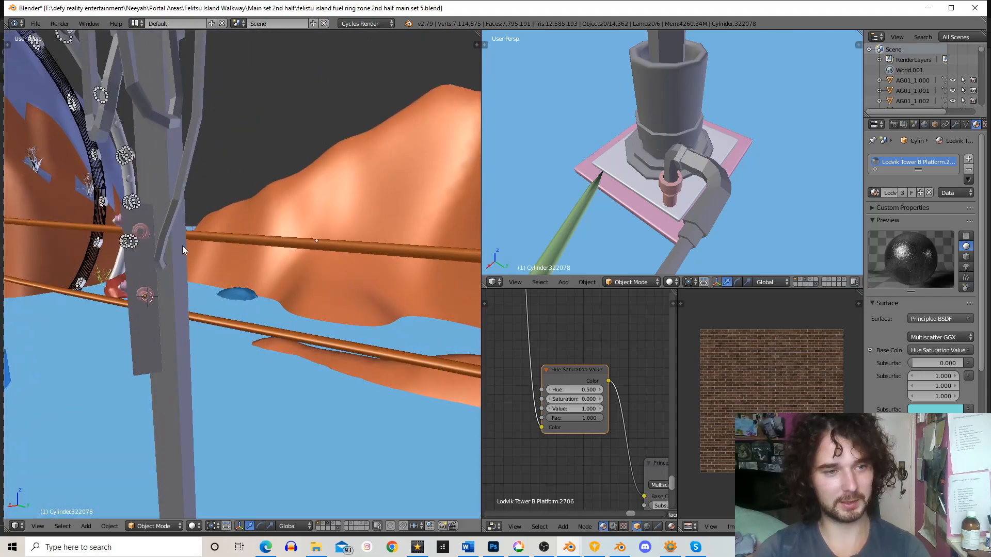
# - Select the upper pink connector on the block's side face, framed in the view from above
pyautogui.rightClick(147, 232)
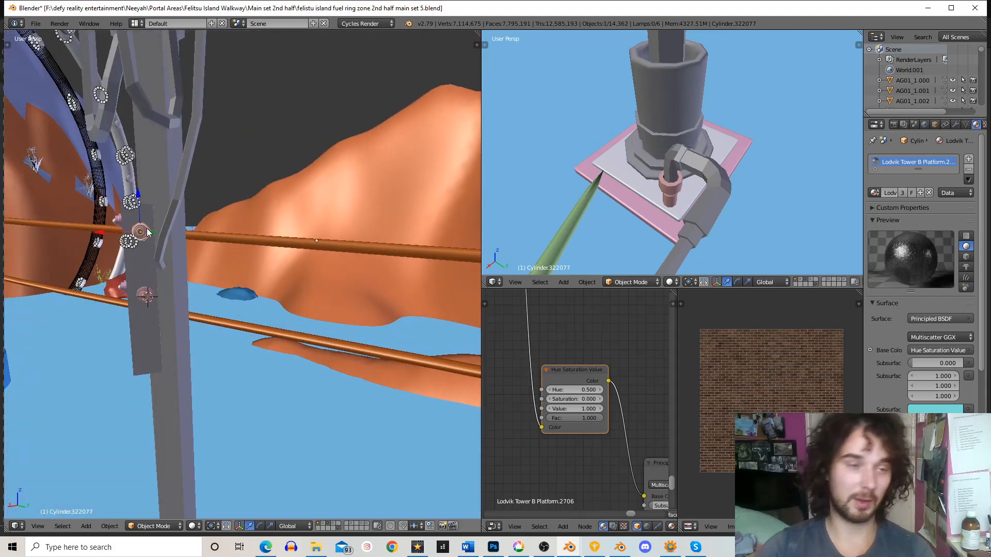
pyautogui.press('KP_Decimal')
pyautogui.scroll(-10, 247, 258)
pyautogui.moveTo(257, 258); pyautogui.dragTo(263, 304, button='middle')
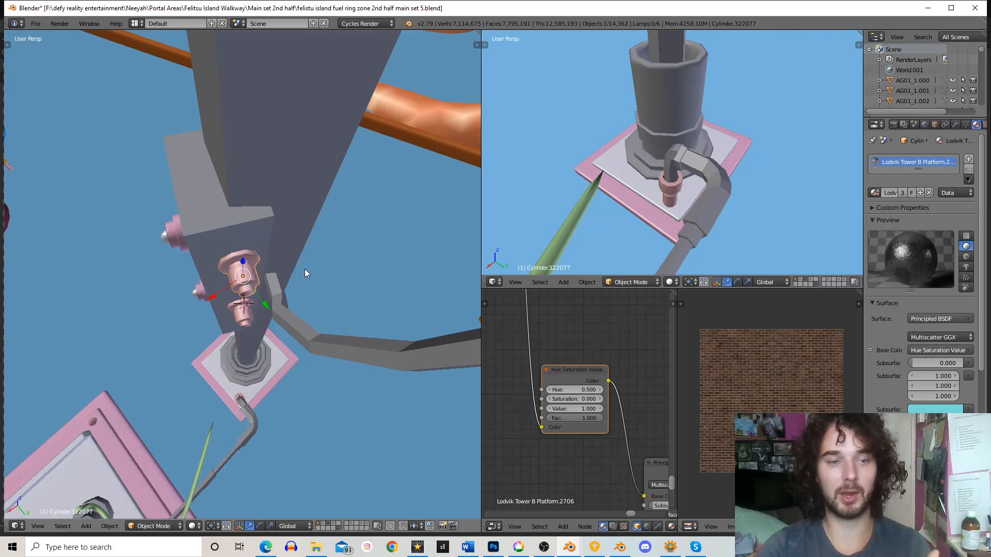
# - Duplicate the upper pink connector along X from the block to the mast and rotate the copy towards the mast's adjacent side face
pyautogui.hotkey('shift', 'd')
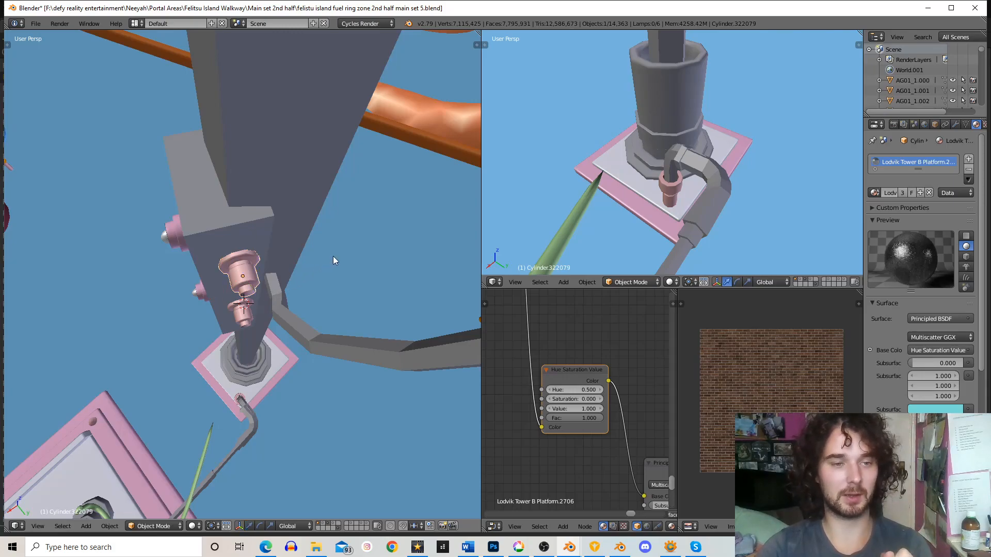
pyautogui.press('x')
pyautogui.click(323, 261)
pyautogui.moveTo(323, 261); pyautogui.dragTo(322, 255, button='middle')
pyautogui.scroll(5, 321, 256)
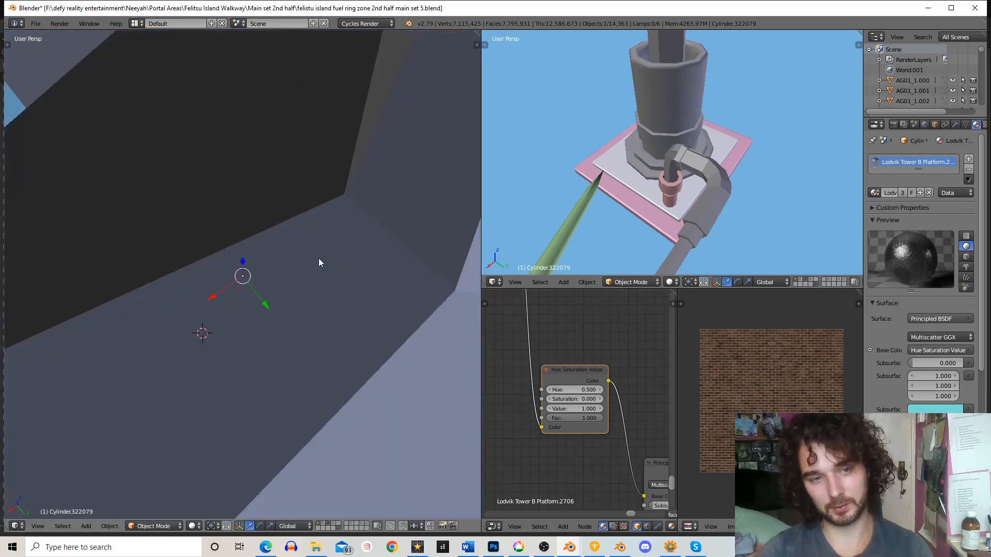
pyautogui.scroll(-6, 318, 258)
pyautogui.press('r')
pyautogui.click(289, 243)
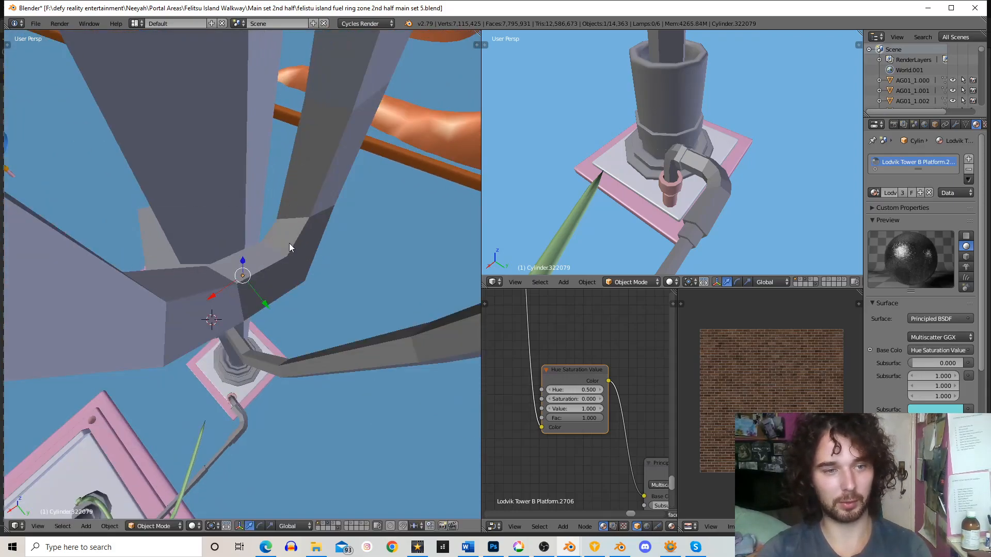
# - Move the copied connector against the mast's side face and rotate it about Z to point straight outwards
pyautogui.moveTo(289, 243); pyautogui.dragTo(282, 296, button='middle')
pyautogui.press('g')
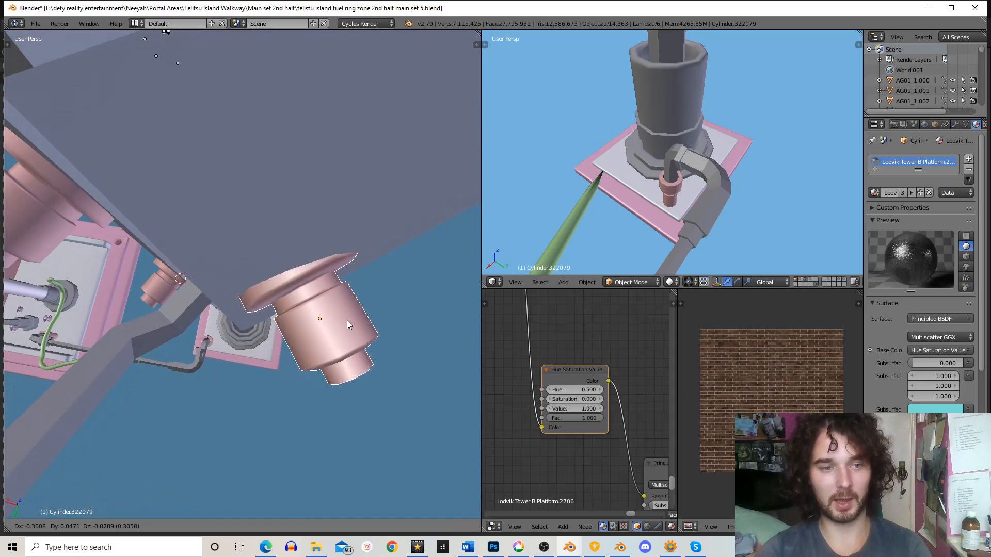
pyautogui.click(358, 305)
pyautogui.moveTo(358, 305); pyautogui.dragTo(295, 263, button='middle')
pyautogui.press('r')
pyautogui.press('z')
pyautogui.click(367, 305)
pyautogui.scroll(-8, 356, 305)
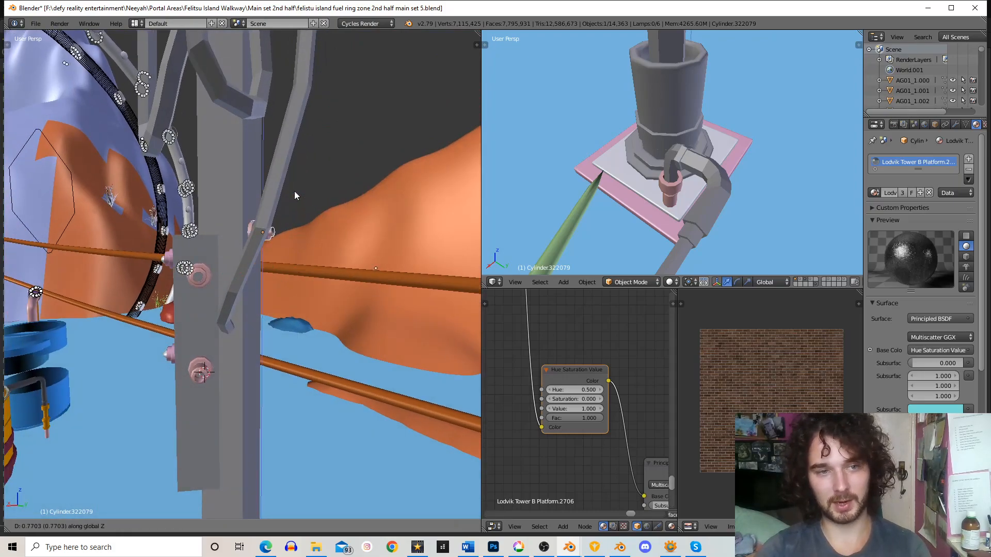
# - Raise the copied connector along Z on the mast's side face, above the lower block
pyautogui.moveTo(294, 196); pyautogui.dragTo(284, 216, button='middle')
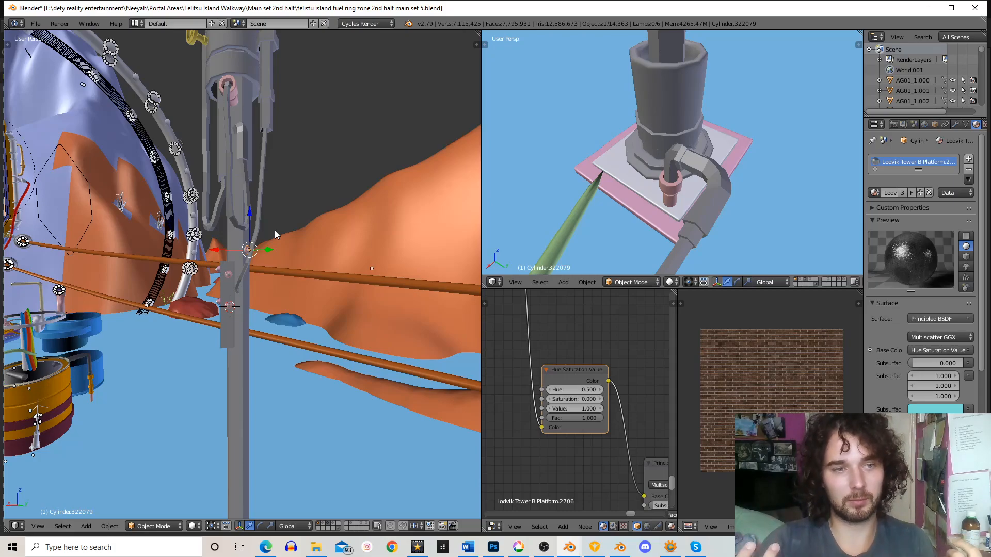
pyautogui.press('KP_Decimal')
pyautogui.scroll(-13, 258, 208)
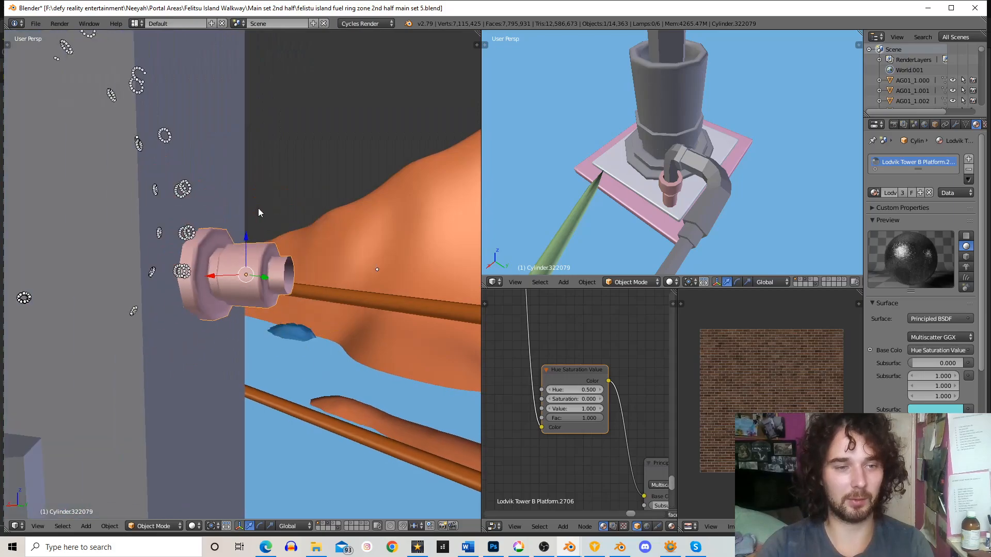
pyautogui.moveTo(280, 271); pyautogui.dragTo(249, 284, button='middle')
pyautogui.press('g')
pyautogui.press('z')
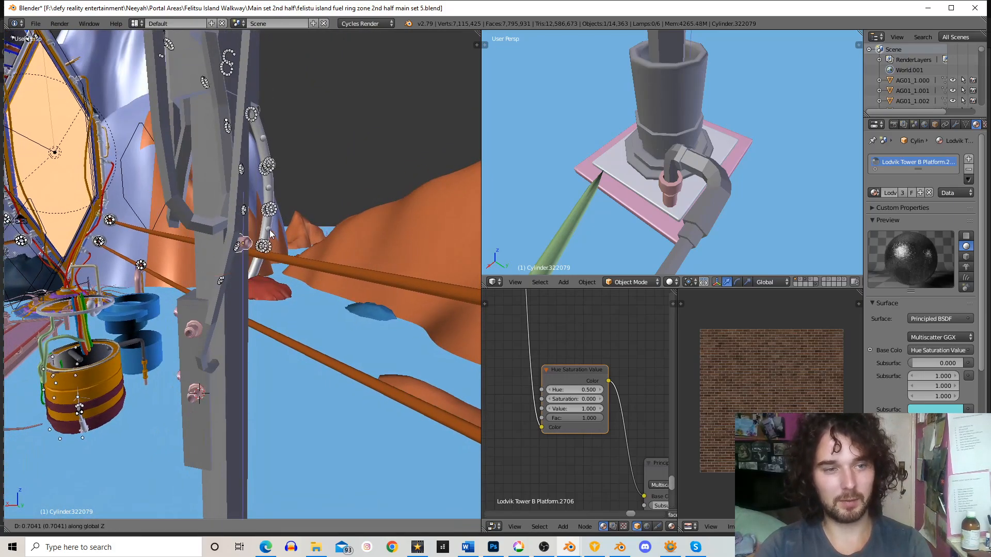
pyautogui.click(267, 228)
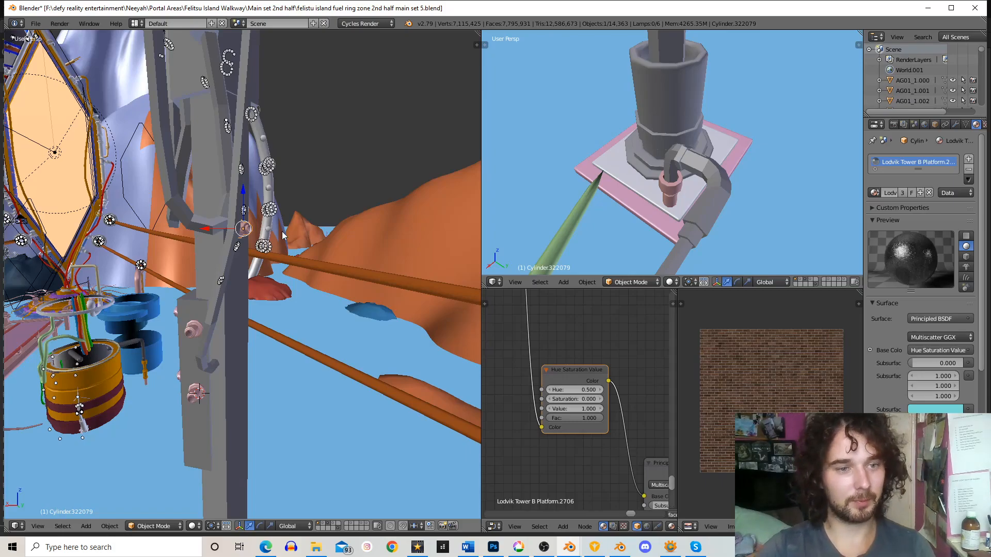
# - Duplicate the mast's pink connector downwards along Z on the same side face, then deselect everything
pyautogui.scroll(-4, 277, 223)
pyautogui.moveTo(276, 224); pyautogui.dragTo(255, 299, button='middle')
pyautogui.scroll(4, 255, 297)
pyautogui.moveTo(271, 266); pyautogui.dragTo(254, 288, button='middle')
pyautogui.moveTo(309, 258); pyautogui.dragTo(314, 299, button='middle')
pyautogui.scroll(4, 313, 299)
pyautogui.moveTo(320, 209); pyautogui.dragTo(267, 220, button='middle')
pyautogui.scroll(-3, 323, 248)
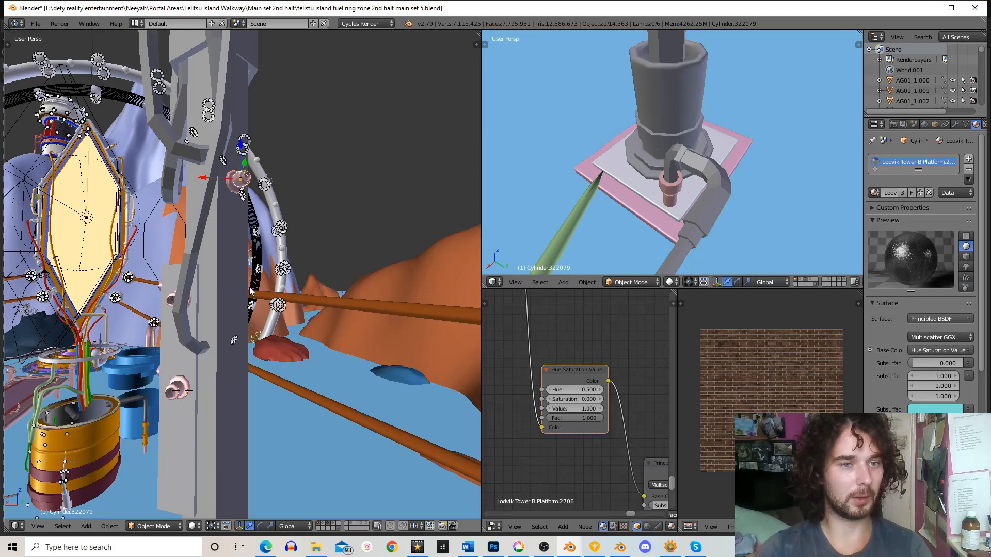
pyautogui.hotkey('shift', 'd')
pyautogui.press('z')
pyautogui.click(241, 273)
pyautogui.scroll(-3, 241, 272)
pyautogui.moveTo(241, 273); pyautogui.dragTo(278, 281, button='middle')
pyautogui.press('a')
# - Add a five-sided cylinder at the block's upper pink connector and scale it down to fit the connector's opening
pyautogui.scroll(3, 277, 280)
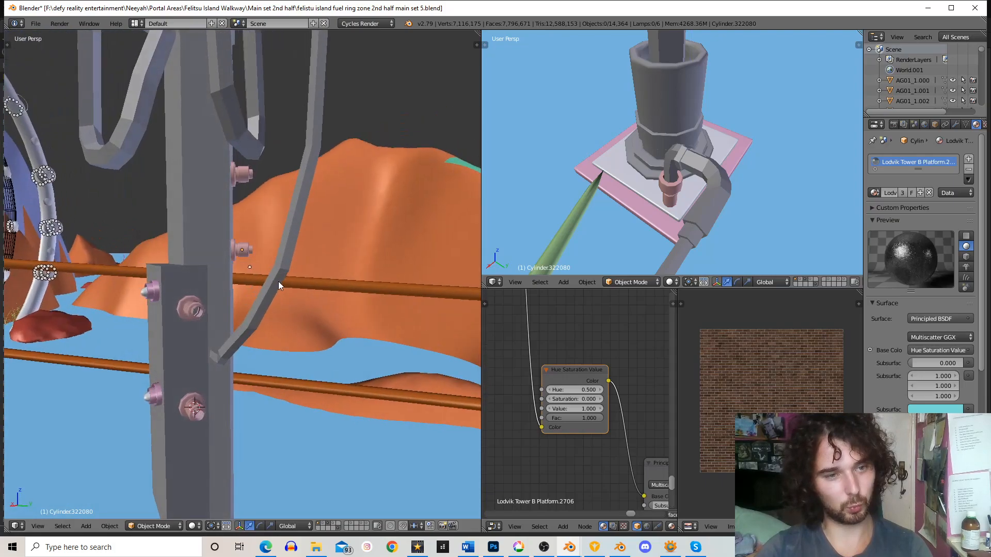
pyautogui.scroll(2, 278, 280)
pyautogui.hotkey('shift', 'a')
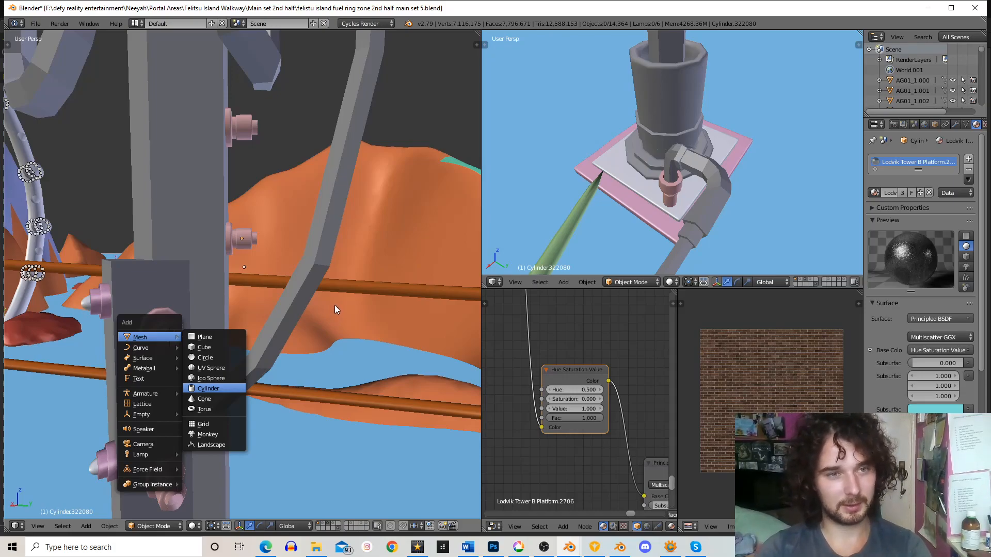
pyautogui.press('Return')
pyautogui.press('s')
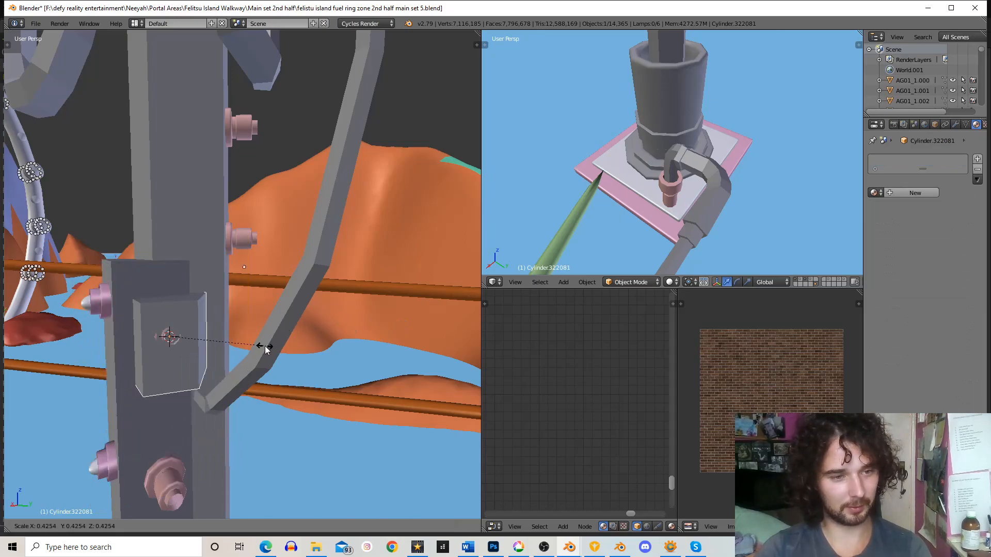
pyautogui.click(201, 345)
pyautogui.press('KP_Decimal')
pyautogui.scroll(-5, 233, 322)
pyautogui.moveTo(233, 323); pyautogui.dragTo(297, 258, button='middle')
pyautogui.press('s')
pyautogui.click(299, 286)
pyautogui.scroll(-7, 310, 271)
pyautogui.scroll(5, 305, 250)
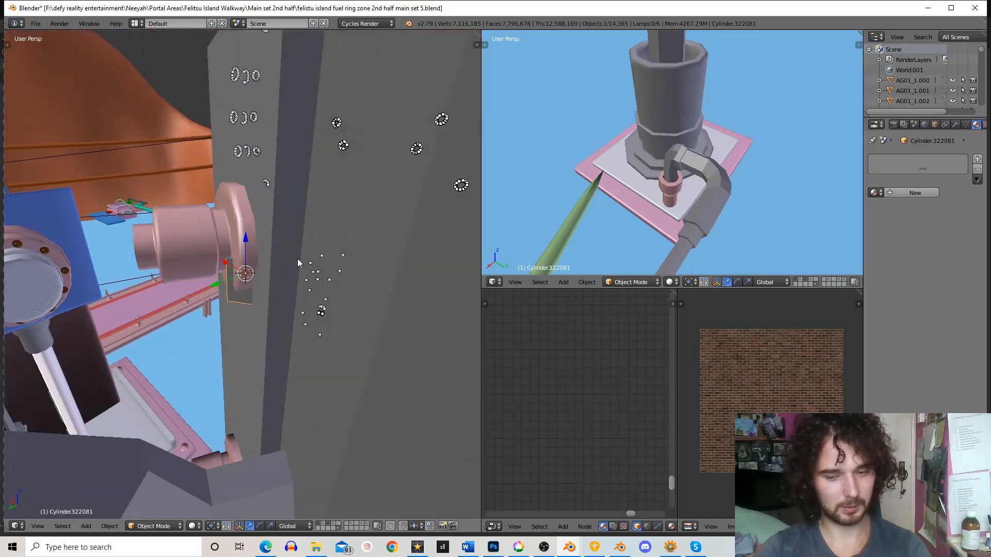
# - Move the small cylinder to the connector's open end, rotate it 90 degrees and fine-tune its scale
pyautogui.press('g')
pyautogui.write('r90')
pyautogui.press('Return')
pyautogui.press('KP_Decimal')
pyautogui.scroll(-7, 207, 235)
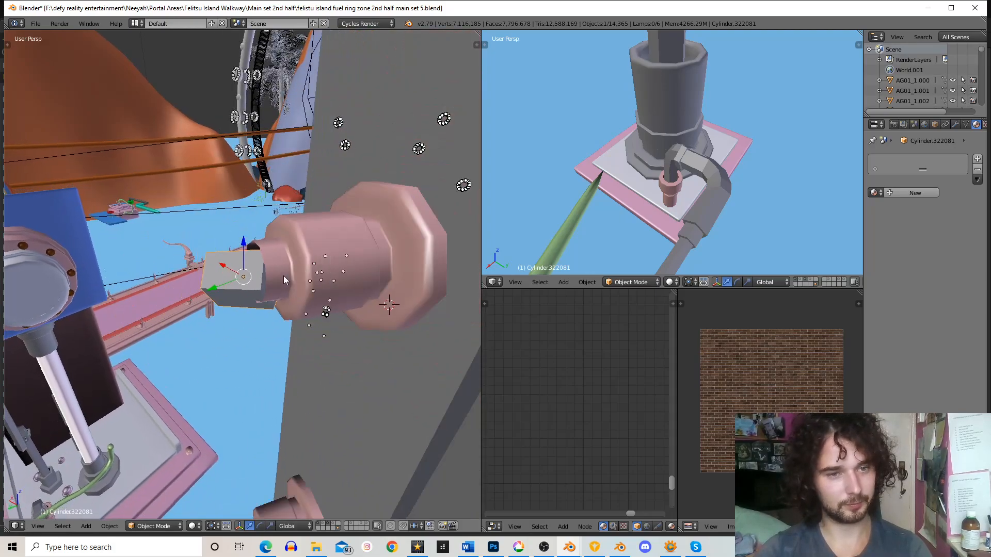
pyautogui.moveTo(284, 276); pyautogui.dragTo(338, 289, button='middle')
pyautogui.press('s')
pyautogui.click(316, 268)
# - Rotate the small cylinder to follow the connector's direction and centre it in the connector's opening
pyautogui.moveTo(324, 248); pyautogui.dragTo(375, 294, button='middle')
pyautogui.press('r')
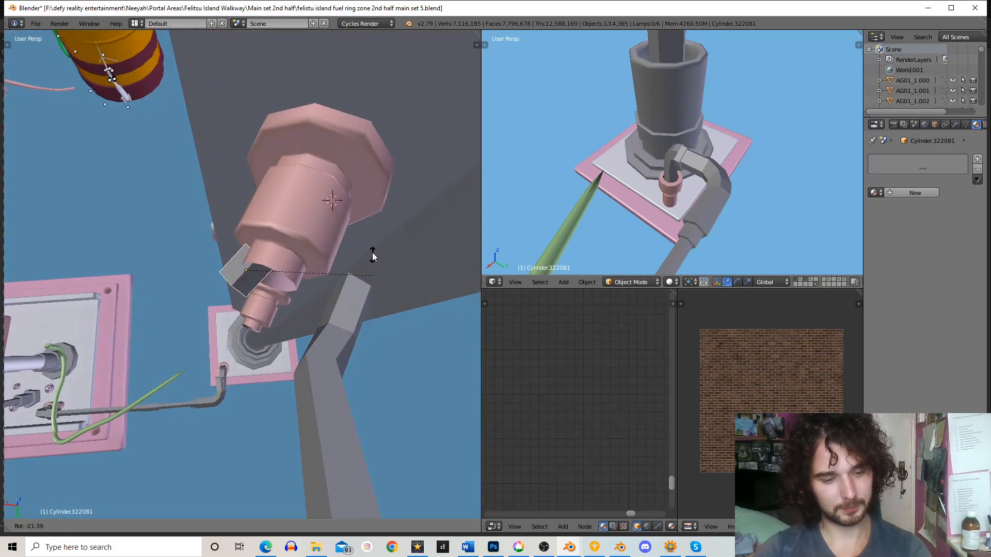
pyautogui.click(384, 246)
pyautogui.press('g')
pyautogui.click(396, 253)
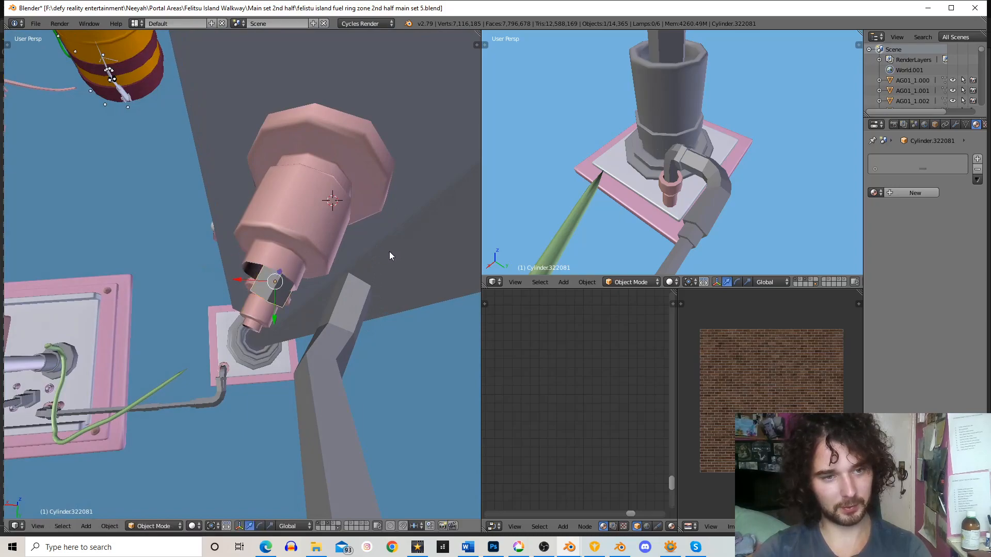
pyautogui.press('g')
pyautogui.click(314, 264)
pyautogui.scroll(-9, 371, 254)
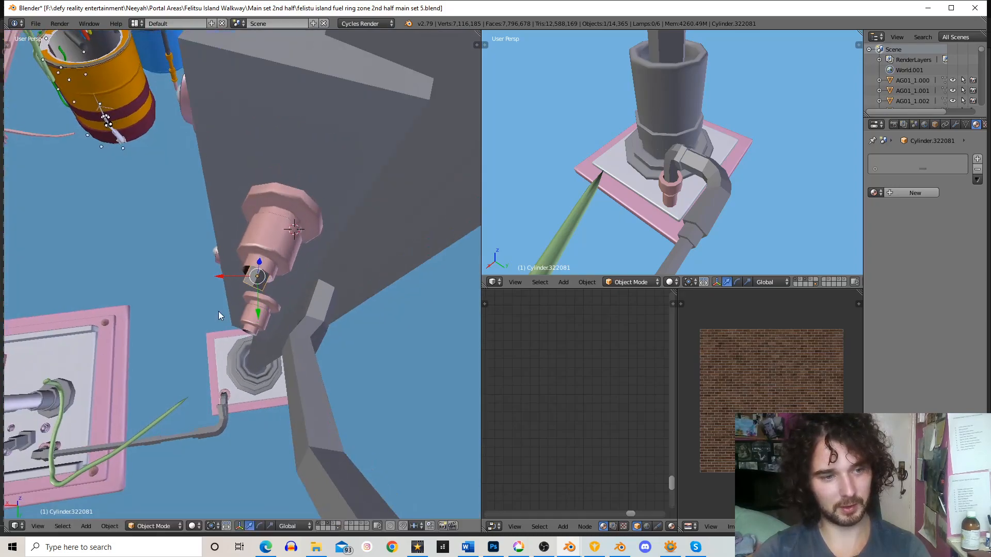
# - Seat the cylinder in the connector's opening, straighten its inner end face and extrude that face deep into the connector
pyautogui.scroll(-6, 125, 338)
pyautogui.moveTo(125, 338); pyautogui.dragTo(275, 319, button='middle')
pyautogui.moveTo(333, 253); pyautogui.dragTo(281, 229, button='middle')
pyautogui.scroll(11, 225, 312)
pyautogui.press('g')
pyautogui.click(321, 227)
pyautogui.press('Tab')
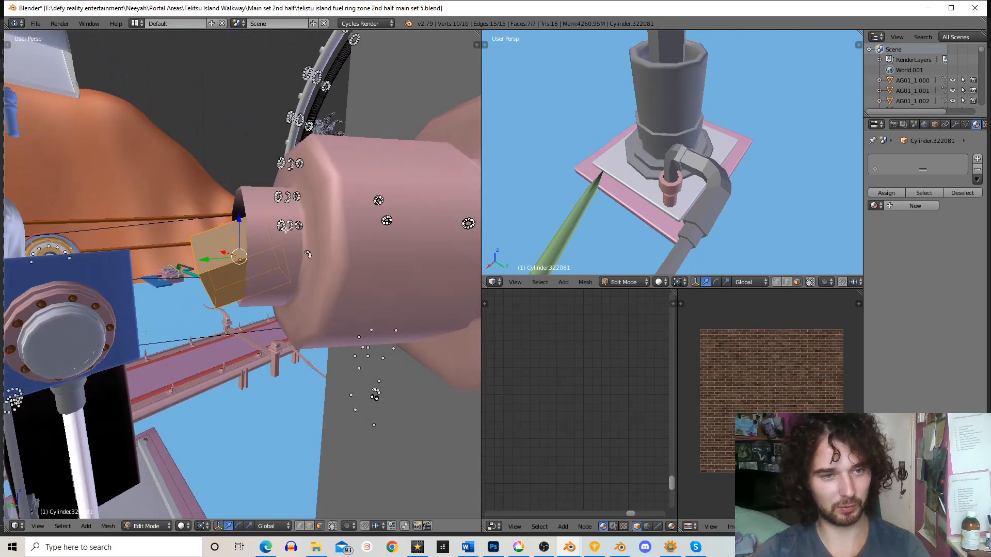
pyautogui.rightClick(250, 240)
pyautogui.moveTo(387, 214); pyautogui.dragTo(352, 225, button='middle')
pyautogui.scroll(2, 302, 256)
pyautogui.rightClick(283, 242)
pyautogui.scroll(-2, 358, 220)
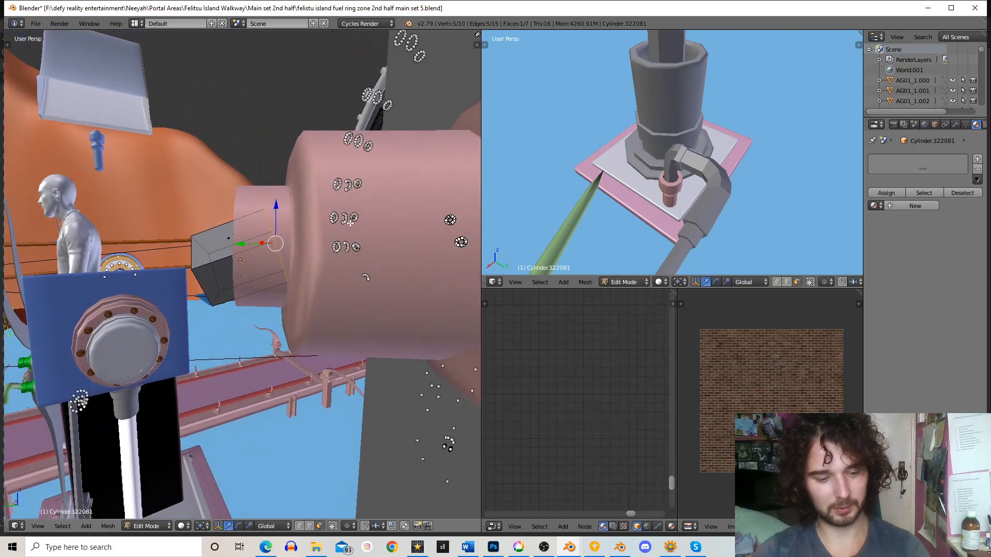
pyautogui.press('r')
pyautogui.click(348, 247)
pyautogui.press('e')
pyautogui.click(446, 240)
pyautogui.press('g')
pyautogui.click(439, 248)
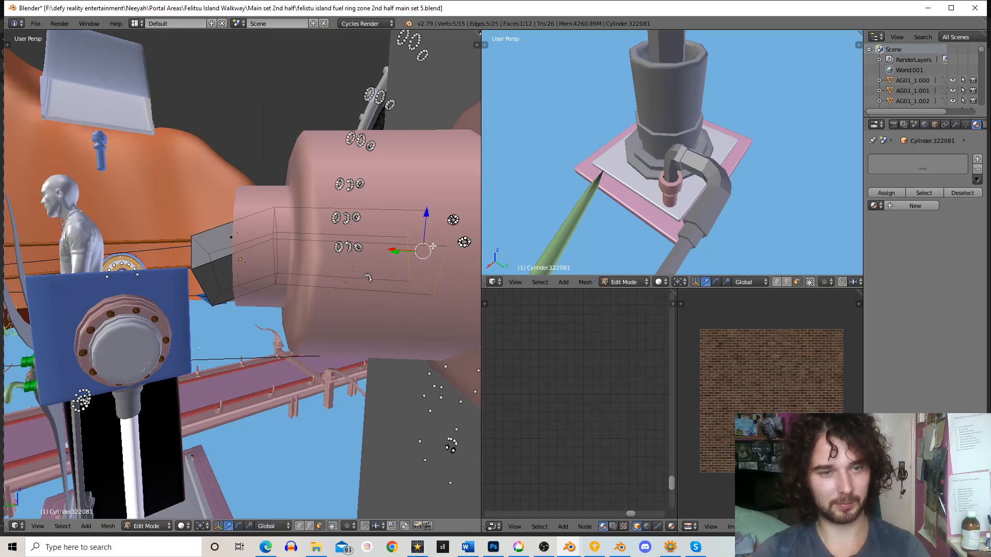
# - Select the cylinder's outer end face, rotate it to a gentler downward tilt and pull it closer to the connector's opening
pyautogui.moveTo(439, 248); pyautogui.dragTo(274, 251, button='middle')
pyautogui.rightClick(221, 271)
pyautogui.moveTo(221, 271); pyautogui.dragTo(359, 254, button='middle')
pyautogui.scroll(2, 330, 271)
pyautogui.press('r')
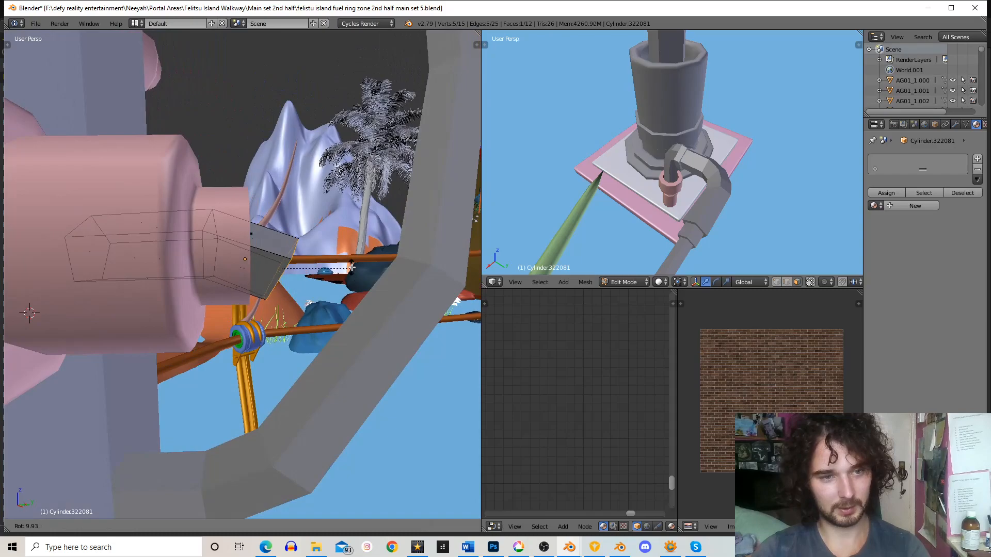
pyautogui.click(352, 266)
pyautogui.press('g')
pyautogui.click(341, 257)
pyautogui.press('g')
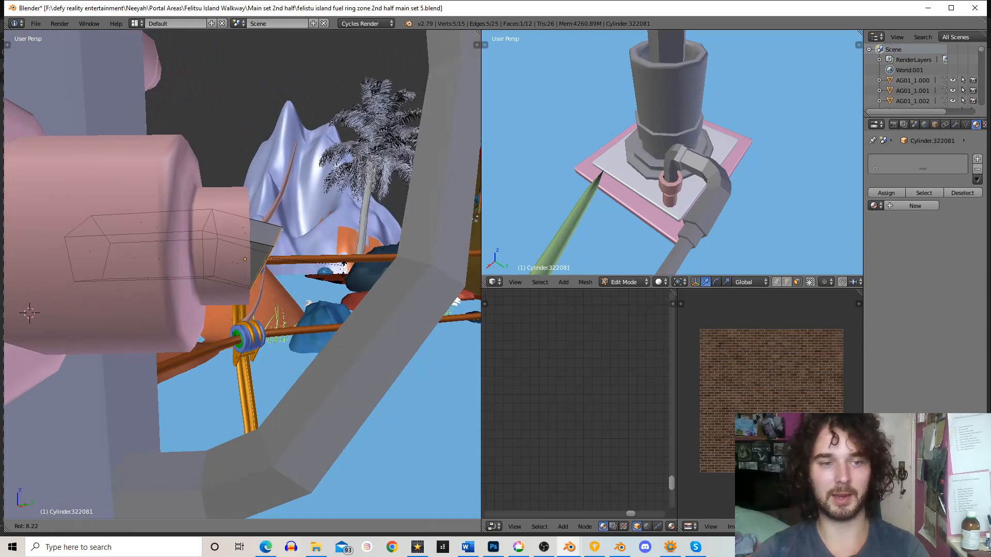
pyautogui.click(345, 269)
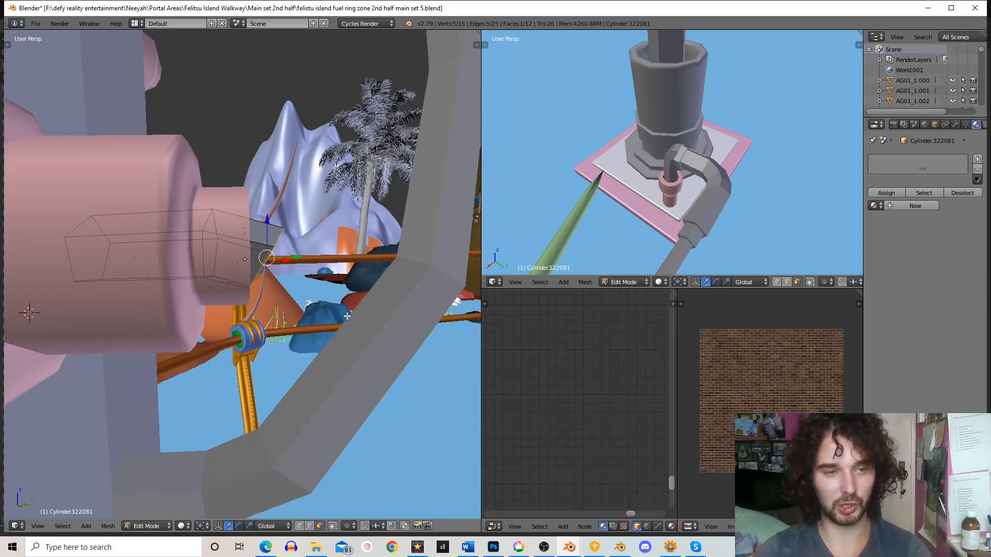
# - Extrude the pipe's outer end out of the connector and rotate the new sections to start a downward bend
pyautogui.press('e')
pyautogui.click(376, 319)
pyautogui.moveTo(373, 252); pyautogui.dragTo(364, 243, button='middle')
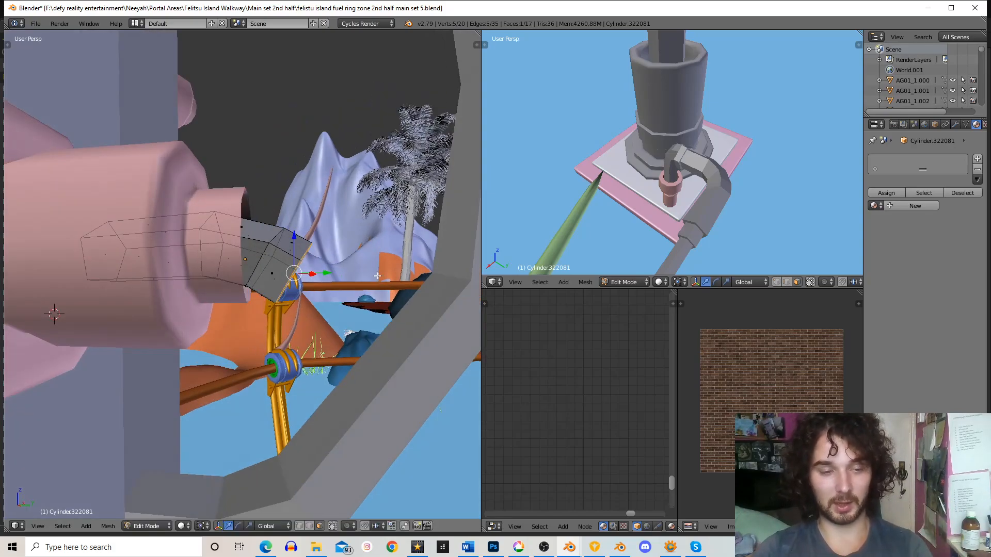
pyautogui.moveTo(378, 276); pyautogui.dragTo(292, 269, button='middle')
pyautogui.press('r')
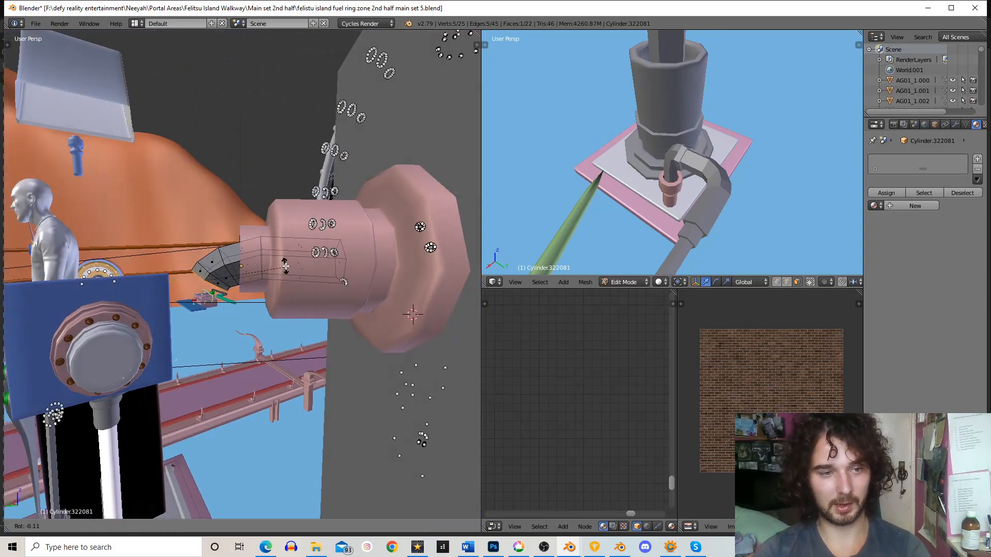
pyautogui.click(285, 264)
pyautogui.press('e')
pyautogui.click(279, 279)
pyautogui.press('r')
pyautogui.click(270, 251)
# - Extrude another section of the pipe bend and rotate its end face to point down along the block
pyautogui.press('e')
pyautogui.click(266, 288)
pyautogui.scroll(-4, 266, 288)
pyautogui.press('r')
pyautogui.click(264, 289)
pyautogui.moveTo(265, 289); pyautogui.dragTo(271, 242, button='middle')
pyautogui.press('KP_Decimal')
pyautogui.scroll(-4, 236, 263)
pyautogui.press('r')
pyautogui.click(274, 251)
# - Extrude a longer pipe section down the block's face and adjust the position of its end
pyautogui.press('e')
pyautogui.click(283, 289)
pyautogui.moveTo(283, 286); pyautogui.dragTo(310, 287, button='middle')
pyautogui.press('g')
pyautogui.click(309, 281)
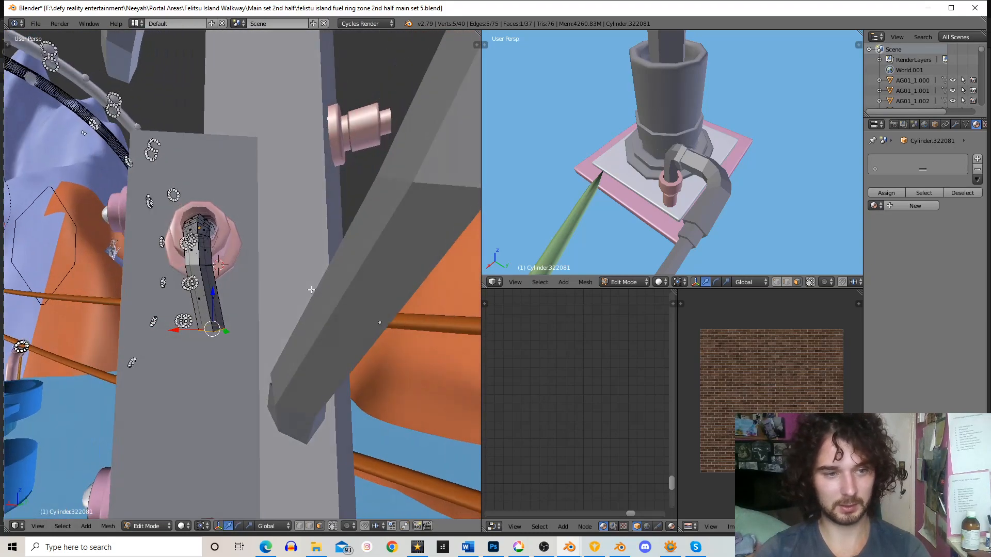
# - Extrude and rotate short pipe sections to curve the pipe sideways towards the block's edge beside the mast
pyautogui.press('r')
pyautogui.click(273, 228)
pyautogui.press('r')
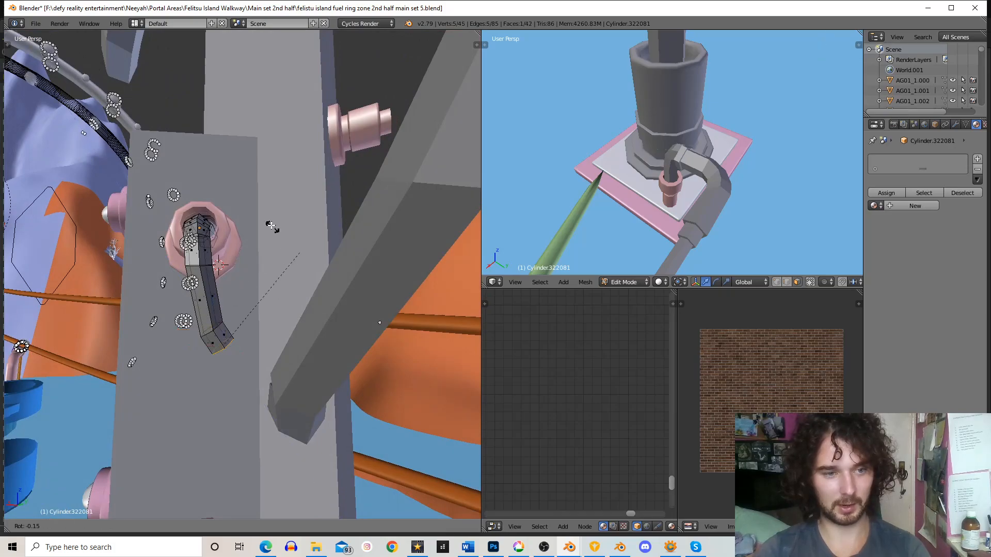
pyautogui.click(297, 227)
pyautogui.moveTo(297, 227); pyautogui.dragTo(287, 239, button='middle')
pyautogui.press('e')
pyautogui.click(301, 232)
pyautogui.press('r')
pyautogui.click(266, 224)
pyautogui.press('e')
pyautogui.click(288, 219)
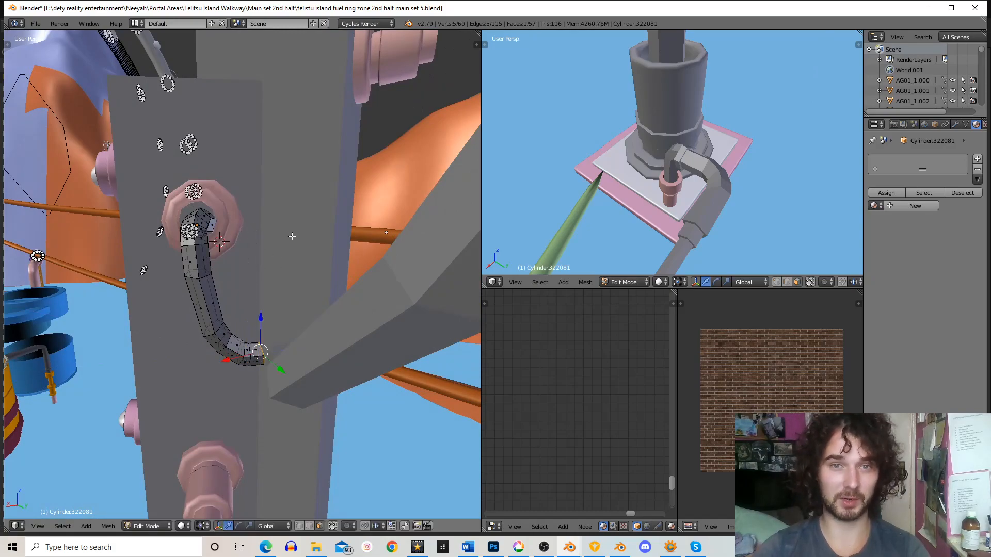
# - Extrude and rotate the pipe around the block's edge, continuing it towards the mast's side face
pyautogui.moveTo(316, 228); pyautogui.dragTo(323, 253, button='middle')
pyautogui.press('e')
pyautogui.click(319, 284)
pyautogui.press('r')
pyautogui.click(341, 263)
pyautogui.press('e')
pyautogui.click(382, 247)
pyautogui.scroll(-2, 376, 266)
pyautogui.moveTo(378, 233); pyautogui.dragTo(316, 348, button='middle')
# - Extrude two further pipe sections up along the mast's side face to just below the pink connector
pyautogui.press('e')
pyautogui.click(360, 153)
pyautogui.moveTo(360, 153); pyautogui.dragTo(355, 247, button='middle')
pyautogui.press('e')
pyautogui.click(377, 197)
pyautogui.moveTo(378, 196); pyautogui.dragTo(335, 289, button='middle')
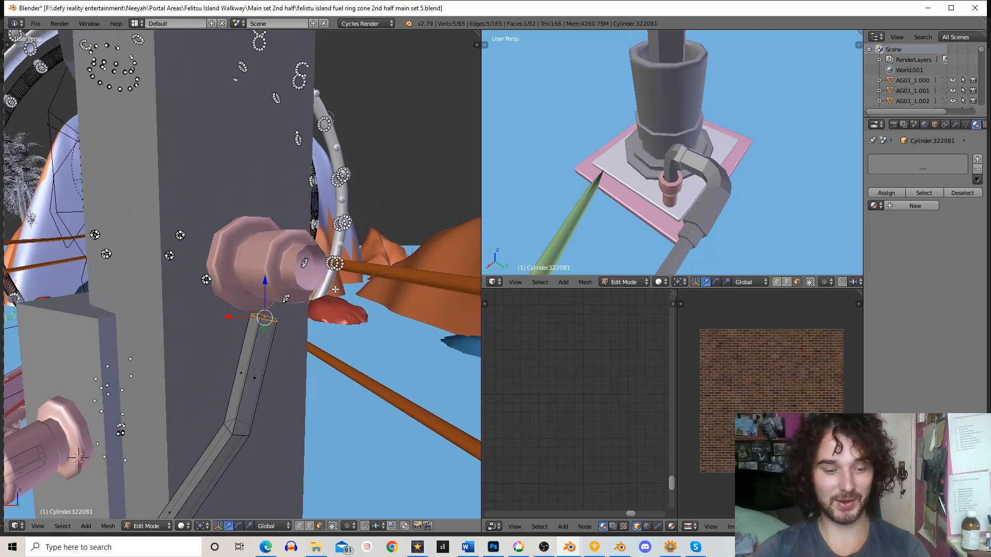
# - Move the pipe's upper end away from the mast's face to lie just beyond the pink connector's opening
pyautogui.press('g')
pyautogui.click(423, 308)
pyautogui.moveTo(423, 308); pyautogui.dragTo(269, 292, button='middle')
pyautogui.press('g')
pyautogui.click(243, 268)
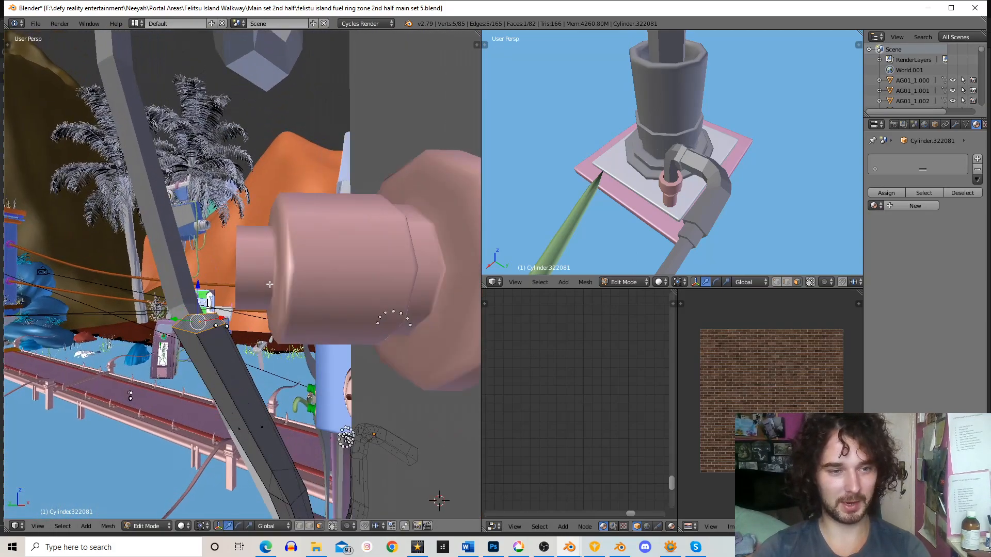
# - Extrude and rotate three short sections at the pipe's upper end, bending it towards the pink connector's opening
pyautogui.press('r')
pyautogui.click(273, 296)
pyautogui.press('e')
pyautogui.click(275, 283)
pyautogui.press('r')
pyautogui.click(284, 282)
pyautogui.press('e')
pyautogui.click(283, 282)
pyautogui.press('r')
pyautogui.click(283, 282)
pyautogui.press('e')
pyautogui.click(269, 294)
pyautogui.press('r')
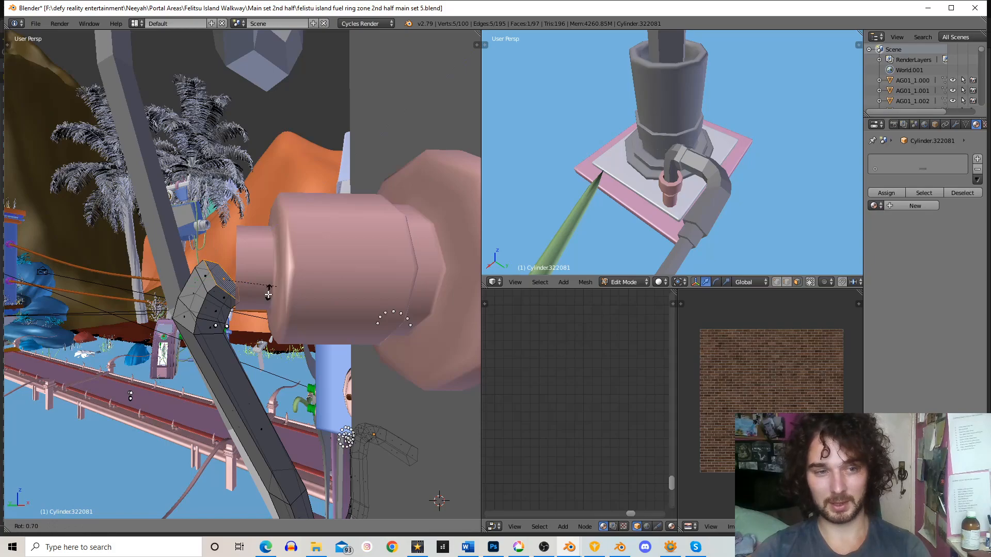
pyautogui.click(265, 295)
# - Extrude another short rotated section and a longer final one, running the pipe's end into the pink connector
pyautogui.press('e')
pyautogui.click(266, 295)
pyautogui.press('r')
pyautogui.click(267, 294)
pyautogui.press('e')
pyautogui.click(309, 290)
# - Move and rotate the pipe's end face so that it sits inside the pink connector's opening
pyautogui.moveTo(309, 290); pyautogui.dragTo(314, 325, button='middle')
pyautogui.press('g')
pyautogui.click(317, 307)
pyautogui.scroll(2, 317, 306)
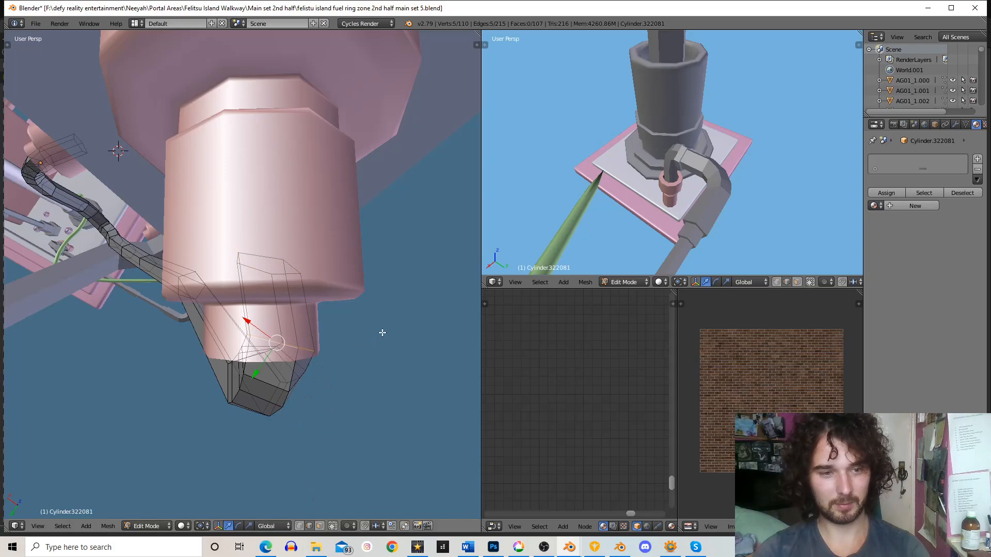
pyautogui.press('r')
pyautogui.click(377, 316)
pyautogui.press('g')
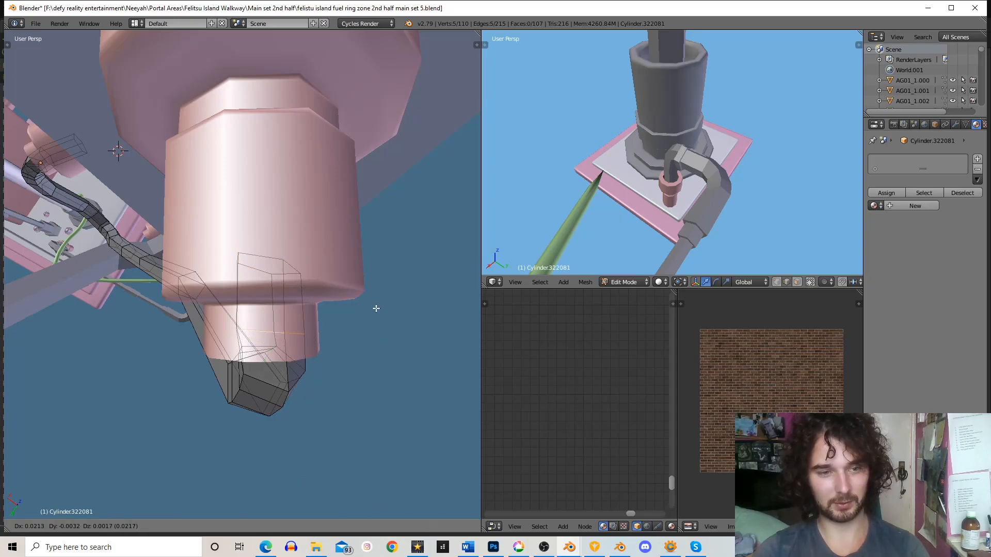
pyautogui.click(376, 308)
pyautogui.moveTo(367, 318); pyautogui.dragTo(350, 251, button='middle')
pyautogui.scroll(-2, 343, 306)
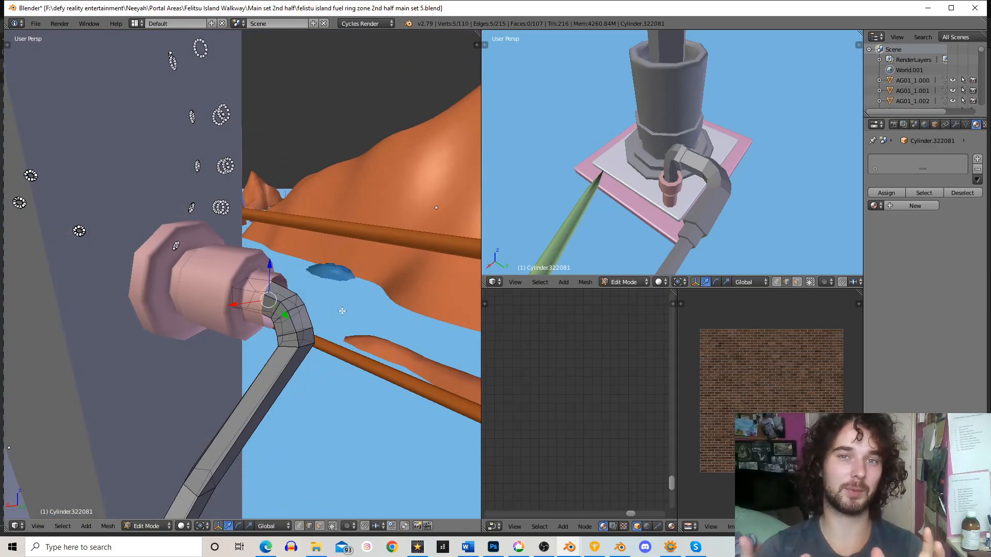
# - Move the edge loop midway up the pipe's straight run to give the pipe a smoother bend beside the mast
pyautogui.scroll(-3, 338, 310)
pyautogui.press('Tab')
pyautogui.scroll(-5, 281, 331)
pyautogui.keyDown('shift'); pyautogui.moveTo(275, 334); pyautogui.dragTo(336, 288, button='middle'); pyautogui.keyUp('shift')
pyautogui.scroll(3, 312, 287)
pyautogui.scroll(3, 336, 288)
pyautogui.press('Tab')
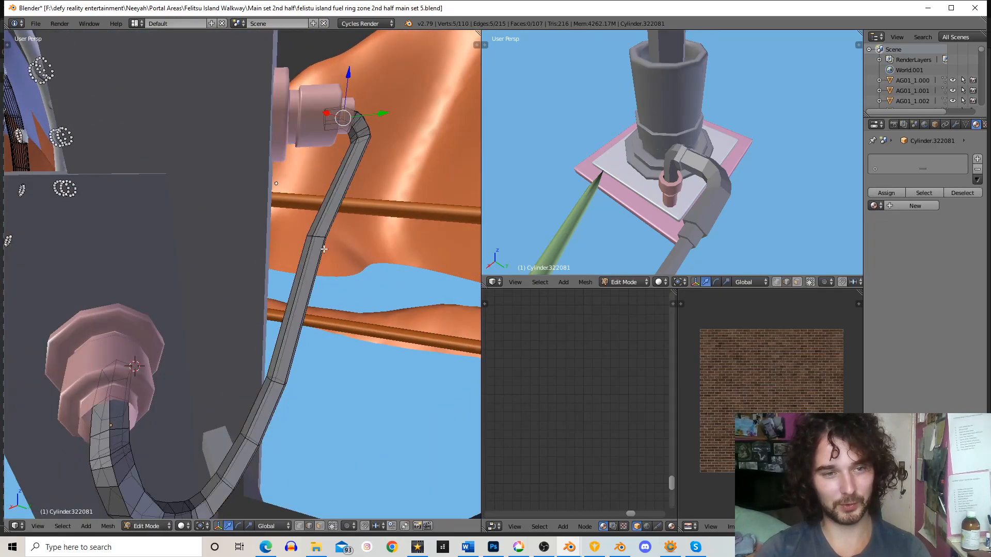
pyautogui.keyDown('alt'); pyautogui.rightClick(319, 236); pyautogui.keyUp('alt')
pyautogui.moveTo(321, 237); pyautogui.dragTo(382, 246, button='middle')
pyautogui.press('g')
pyautogui.click(394, 262)
pyautogui.scroll(-5, 381, 271)
pyautogui.moveTo(370, 281); pyautogui.dragTo(337, 285, button='middle')
pyautogui.scroll(2, 304, 254)
pyautogui.press('g')
pyautogui.click(371, 282)
# - Move the successive edge loops above the pipe's lowest bend outwards to round the curve rising towards the mast connector
pyautogui.scroll(-3, 361, 283)
pyautogui.scroll(5, 274, 325)
pyautogui.moveTo(272, 331)
pyautogui.keyDown('shift'); pyautogui.mouseDown(button='middle')
pyautogui.moveTo(280, 305)
pyautogui.moveTo(301, 310)
pyautogui.moveTo(261, 310)
pyautogui.moveTo(280, 321)
pyautogui.mouseUp(button='middle'); pyautogui.keyUp('shift')
pyautogui.click(983, 368)
pyautogui.scroll(3, 274, 309)
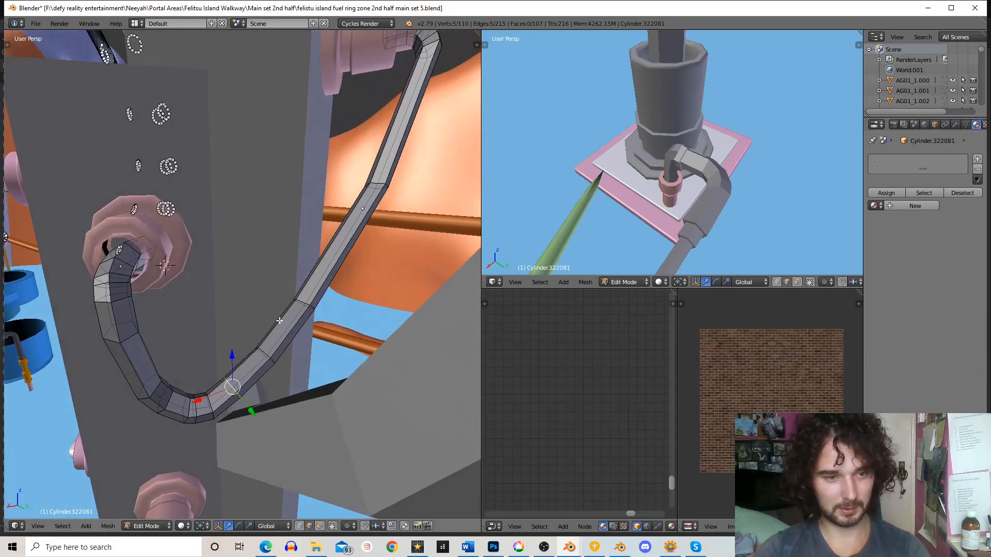
pyautogui.press('g')
pyautogui.click(267, 349)
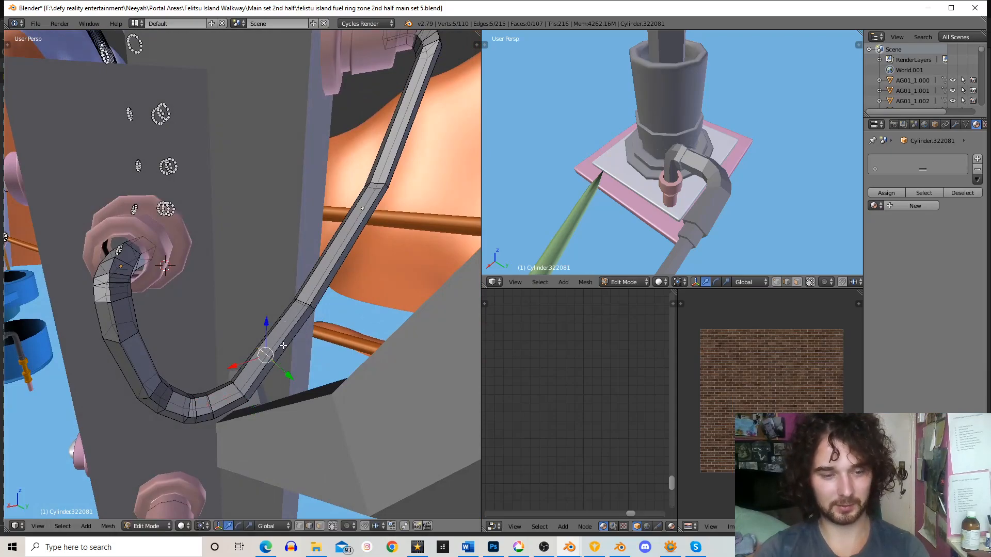
pyautogui.press('g')
pyautogui.click(304, 305)
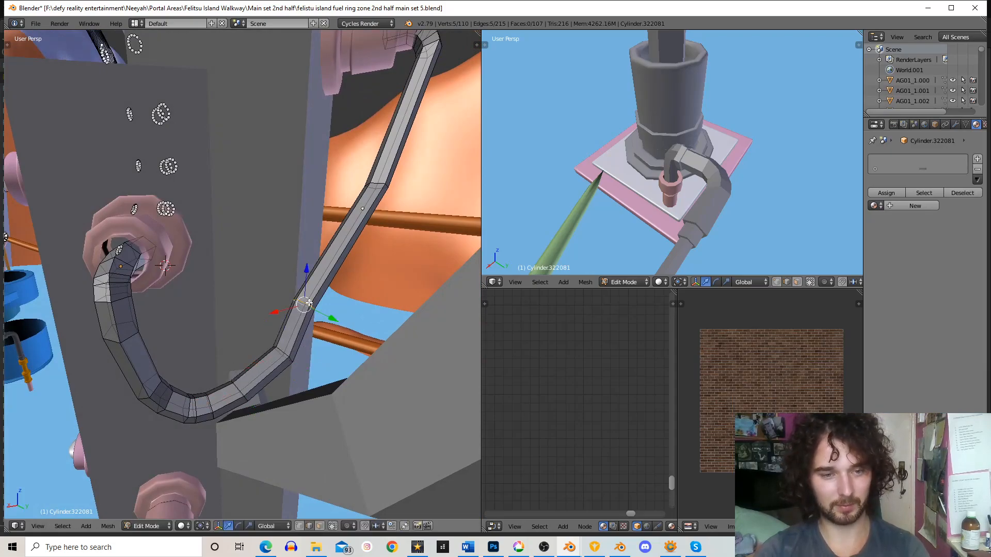
pyautogui.press('g')
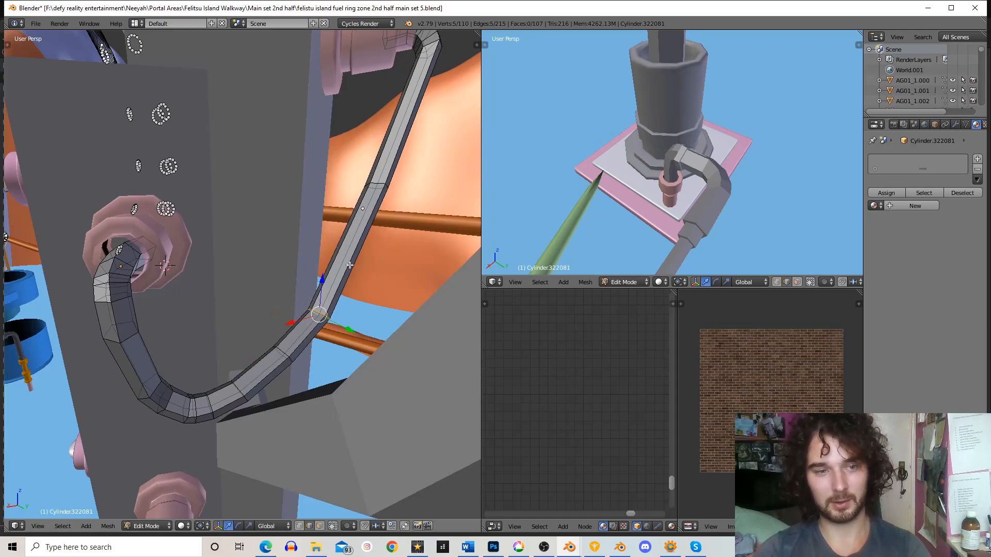
# - Rotate and reposition the edge loop above the pipe's lower bend to even out its thickness and curve
pyautogui.press('Tab')
pyautogui.scroll(-8, 316, 283)
pyautogui.scroll(5, 201, 272)
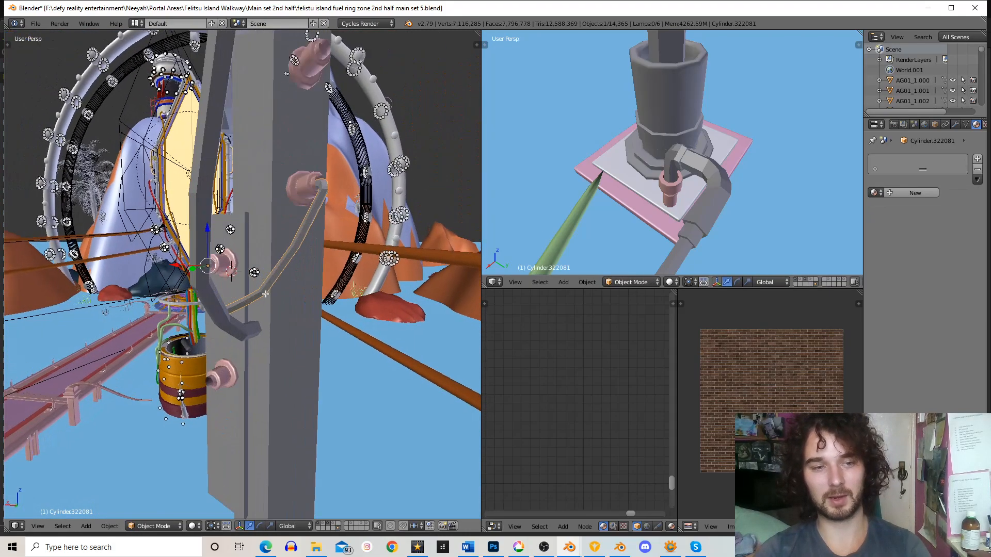
pyautogui.press('Tab')
pyautogui.scroll(4, 382, 274)
pyautogui.press('r')
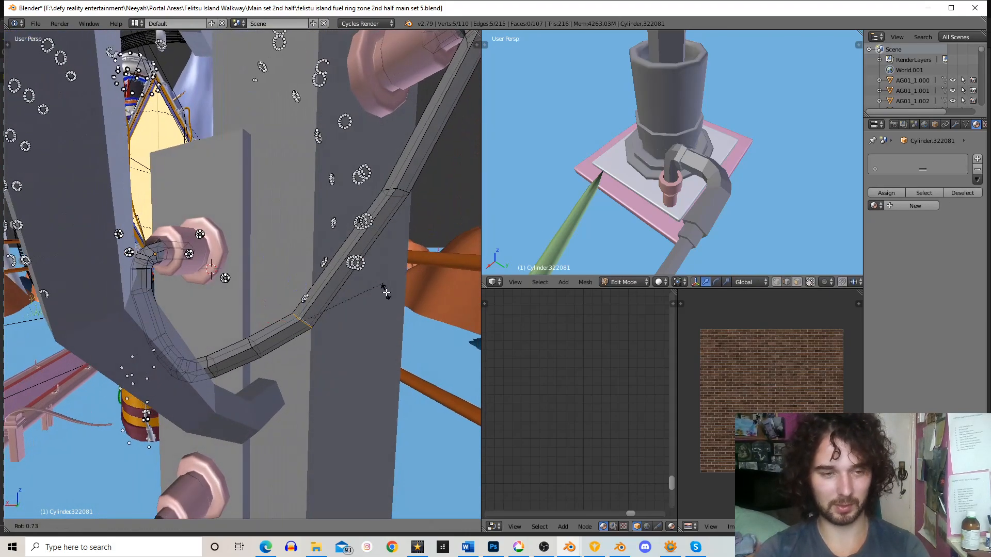
pyautogui.click(379, 298)
pyautogui.press('g')
pyautogui.click(380, 289)
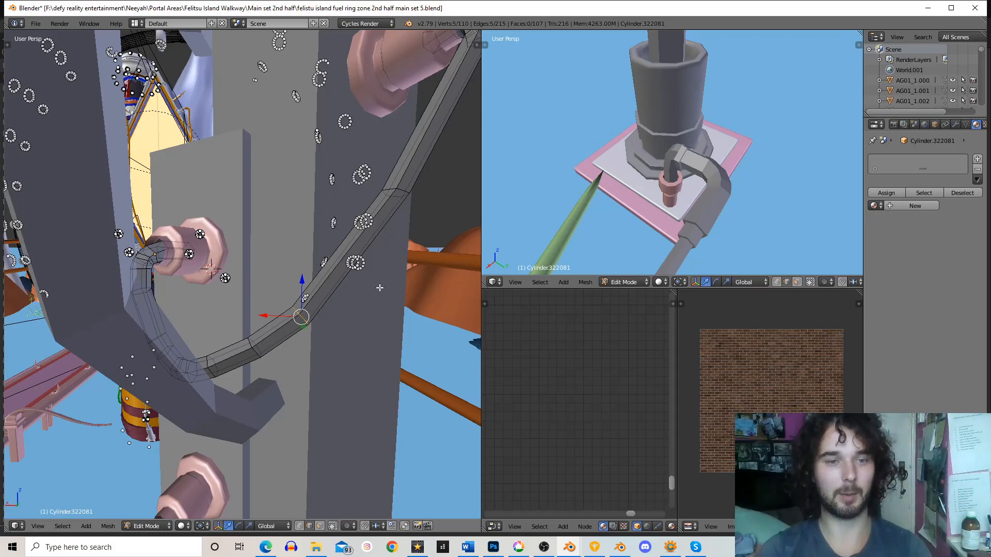
# - Leave mesh editing, deselect the pipe, and examine the walkway and surrounding scene from a wider view
pyautogui.press('Tab')
pyautogui.scroll(-7, 278, 325)
pyautogui.moveTo(280, 326); pyautogui.dragTo(338, 283, button='middle')
pyautogui.keyDown('shift'); pyautogui.moveTo(310, 227); pyautogui.dragTo(302, 255, button='middle'); pyautogui.keyUp('shift')
pyautogui.press('a')
pyautogui.scroll(-1, 375, 304)
pyautogui.moveTo(374, 304); pyautogui.dragTo(322, 296, button='middle')
pyautogui.scroll(-5, 298, 323)
pyautogui.scroll(10, 318, 298)
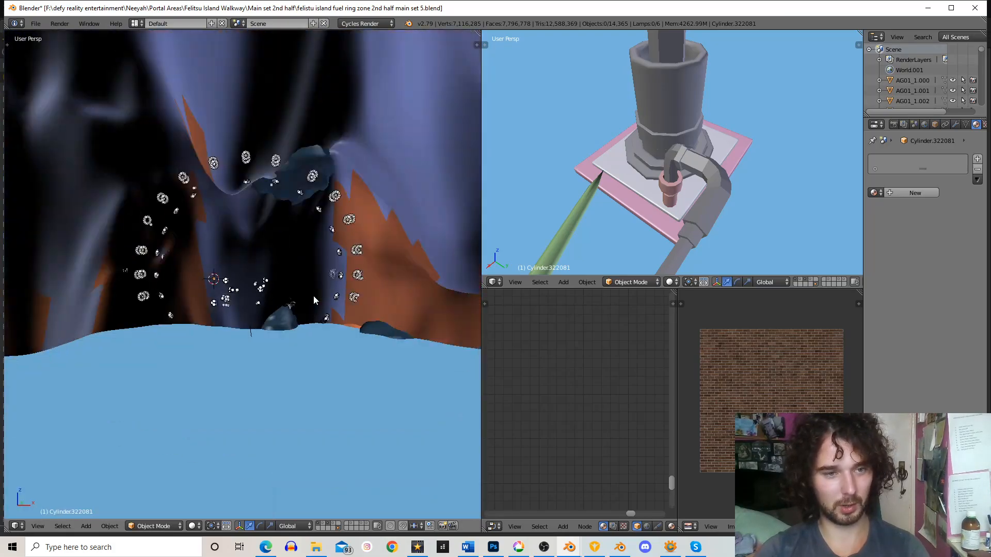
pyautogui.scroll(-6, 314, 296)
pyautogui.scroll(15, 314, 296)
pyautogui.moveTo(313, 295); pyautogui.dragTo(296, 264, button='middle')
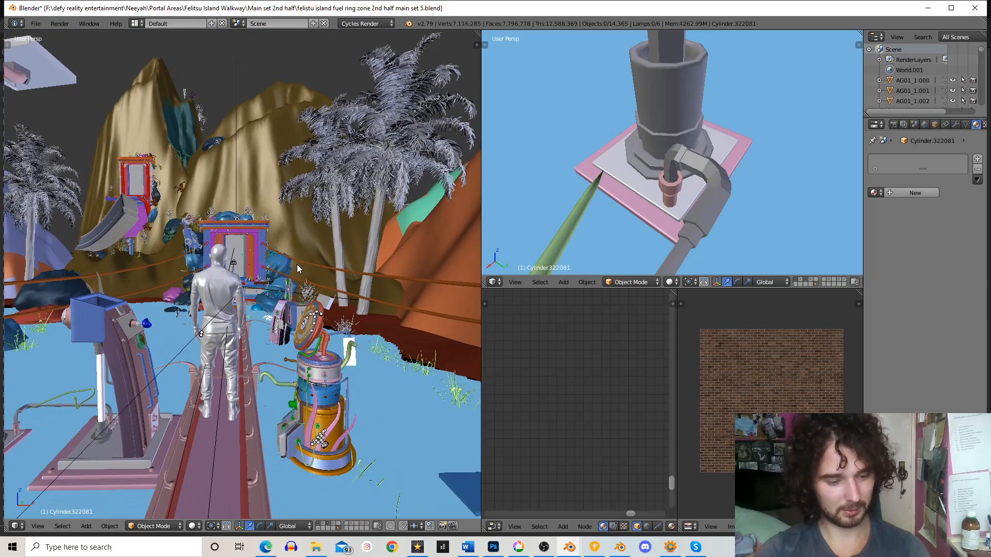
# - Save over the existing blend file and show the large 3D view with rendered shading
pyautogui.hotkey('ctrl', 's')
pyautogui.click(301, 263)
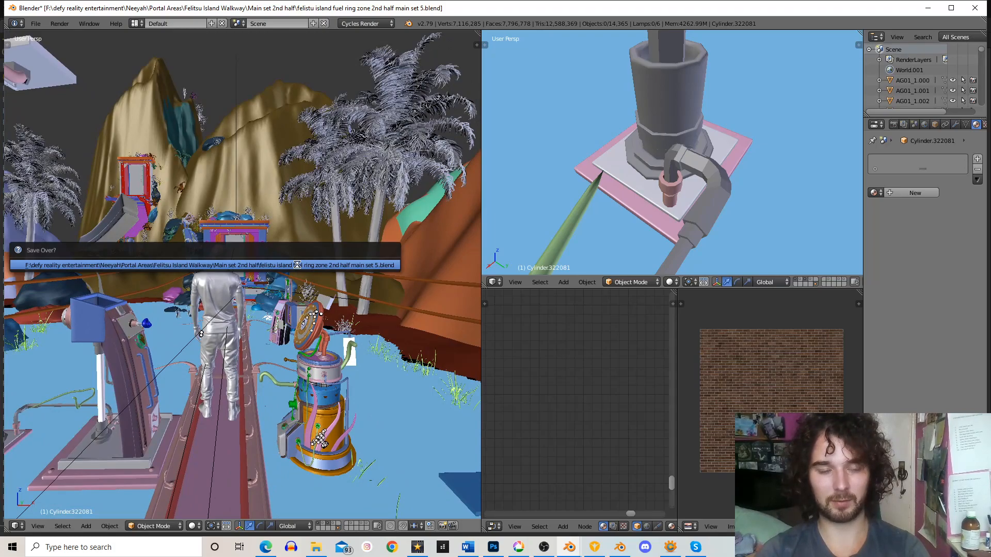
pyautogui.hotkey('shift', 'z')
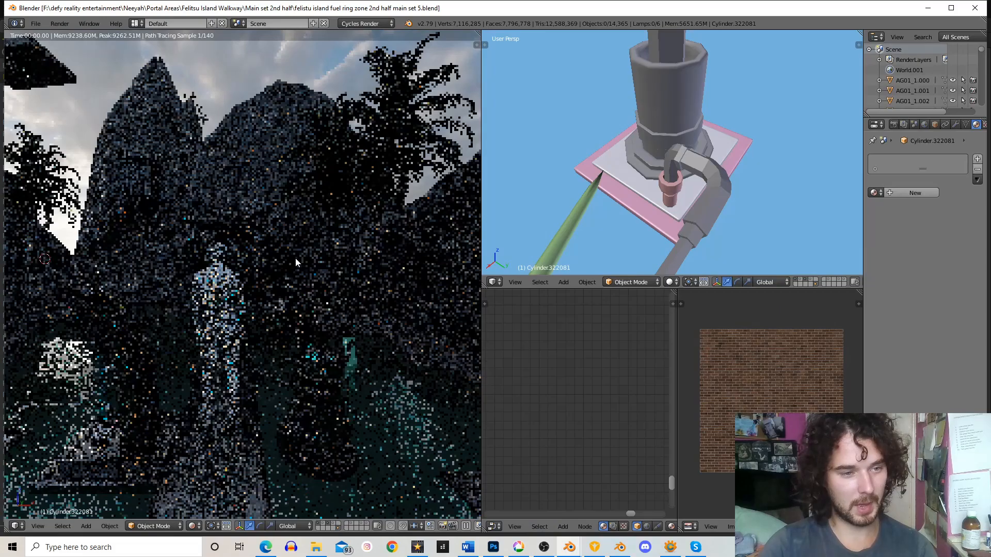
# - Examine the rendered antenna mast, its pipes and the surrounding walkway and ring from several angles
pyautogui.moveTo(296, 259); pyautogui.dragTo(338, 296, button='middle')
pyautogui.scroll(3, 331, 271)
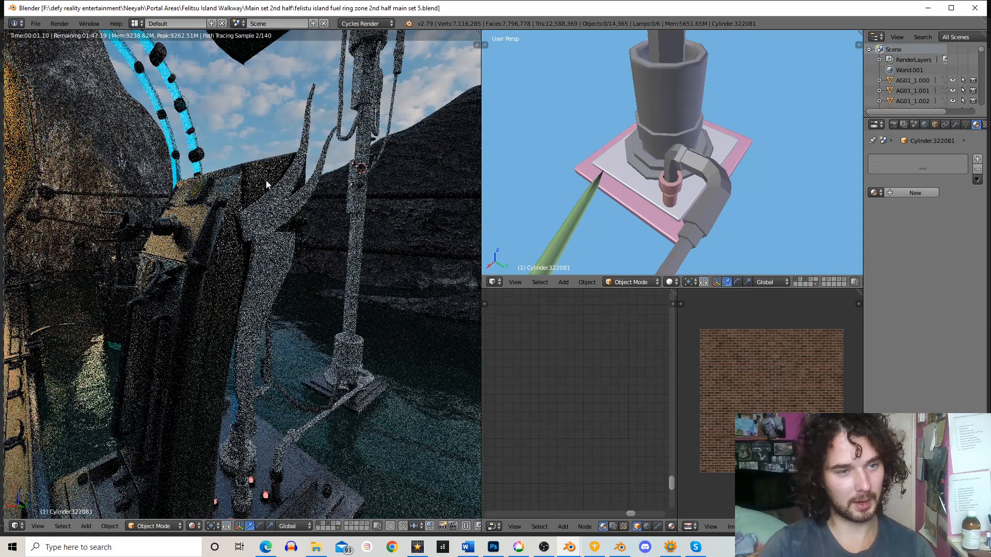
pyautogui.moveTo(214, 297); pyautogui.dragTo(342, 317, button='middle')
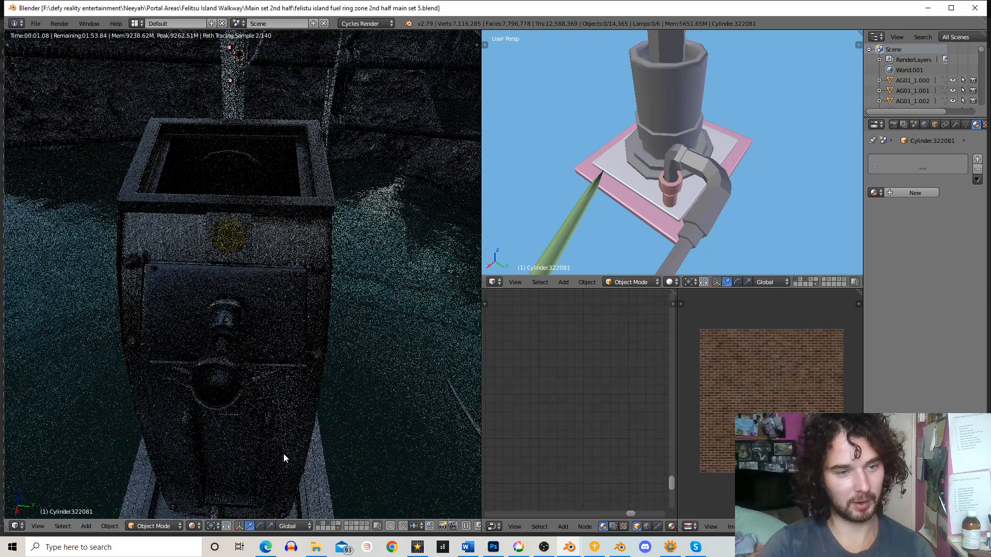
pyautogui.moveTo(364, 404); pyautogui.dragTo(277, 332, button='middle')
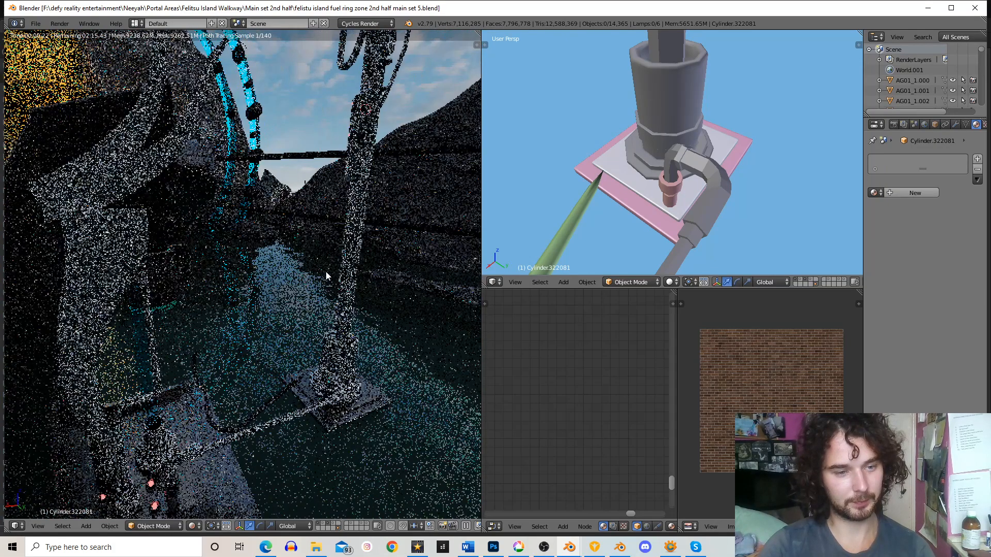
pyautogui.moveTo(396, 167); pyautogui.dragTo(225, 95, button='middle')
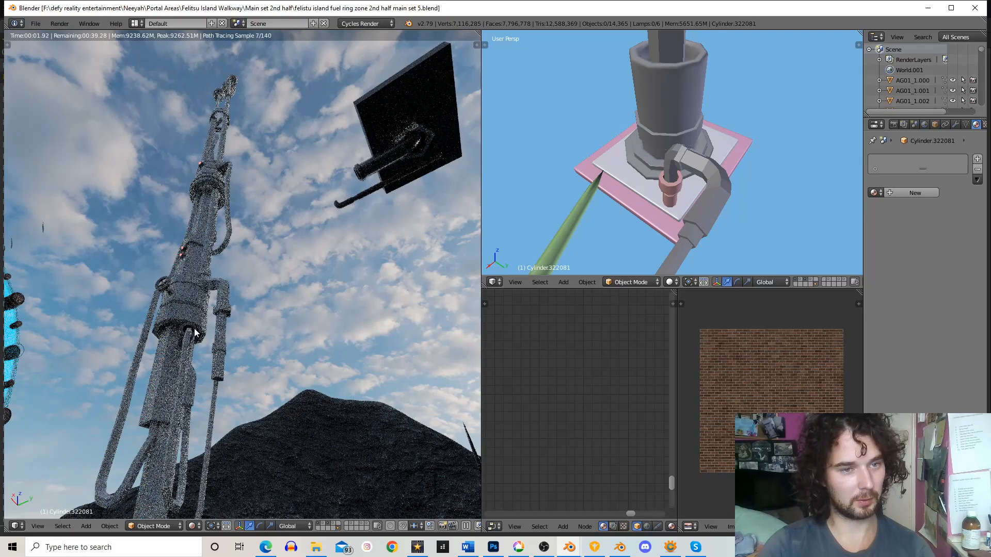
pyautogui.moveTo(194, 240); pyautogui.dragTo(332, 257, button='middle')
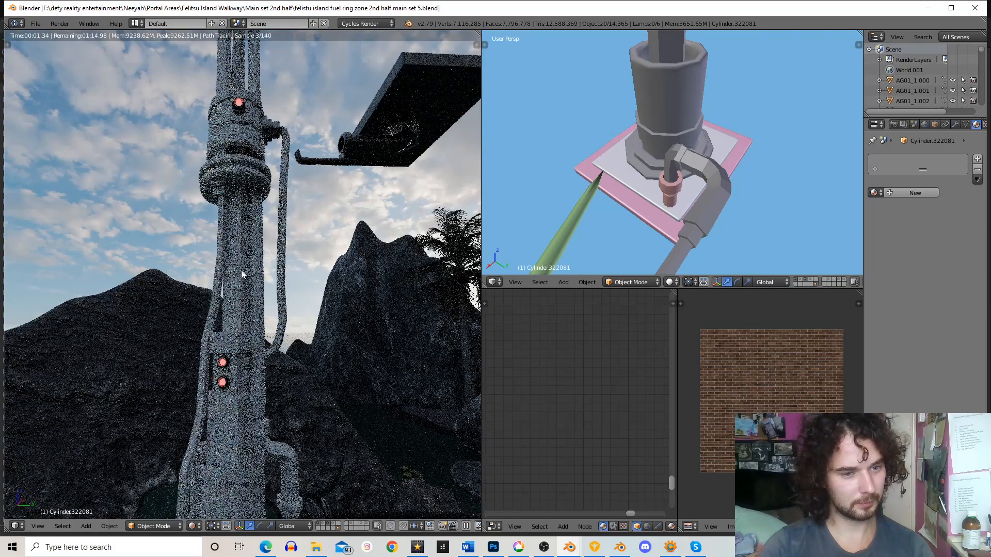
pyautogui.keyDown('shift'); pyautogui.moveTo(258, 172); pyautogui.dragTo(261, 408, button='middle'); pyautogui.keyUp('shift')
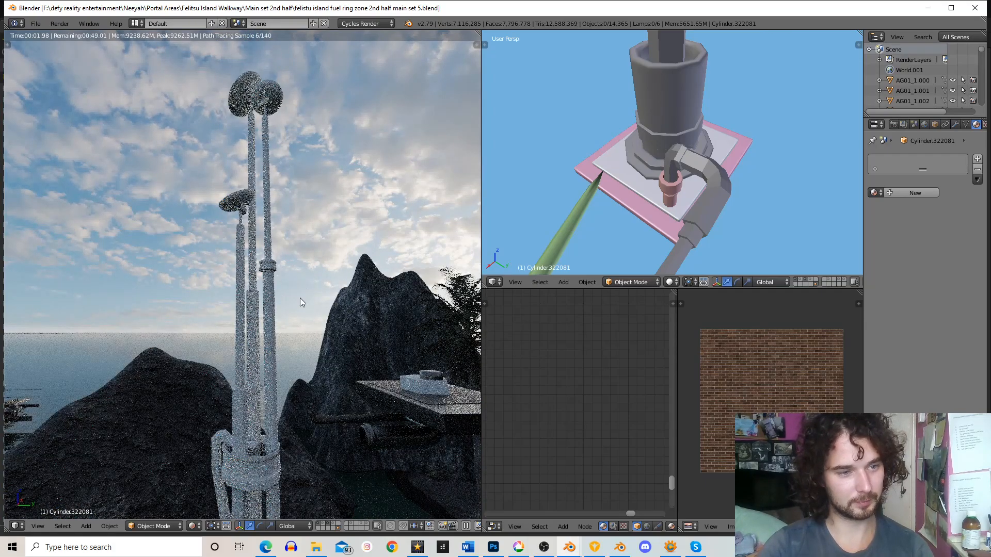
pyautogui.scroll(-4, 272, 457)
pyautogui.keyDown('shift'); pyautogui.moveTo(270, 450); pyautogui.dragTo(312, 145, button='middle'); pyautogui.keyUp('shift')
pyautogui.moveTo(334, 324); pyautogui.dragTo(301, 346, button='middle')
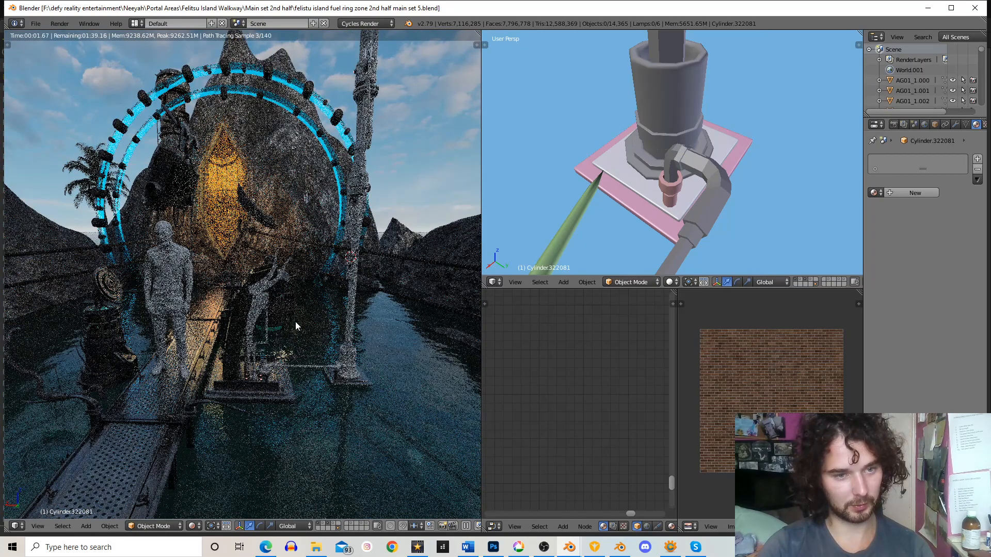
pyautogui.moveTo(216, 285); pyautogui.dragTo(242, 306, button='middle')
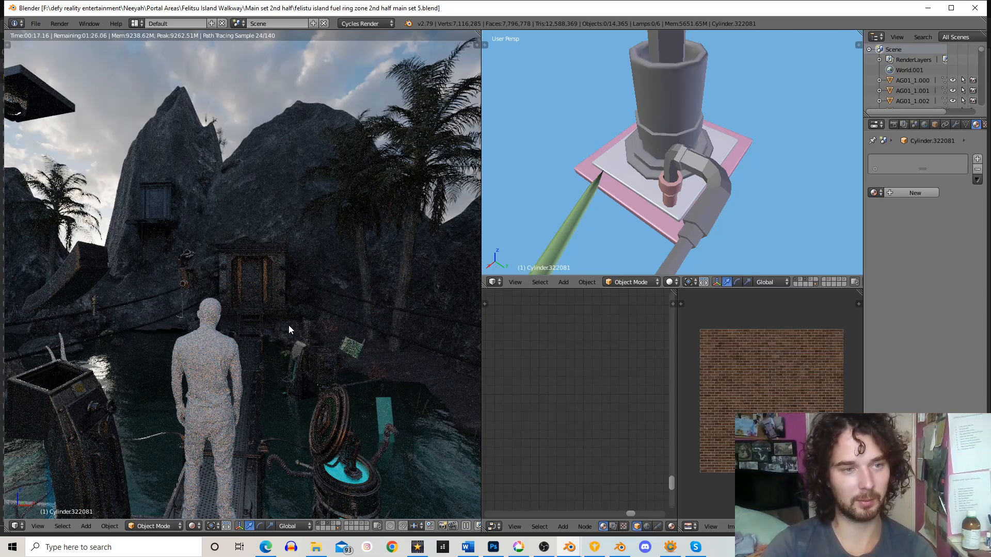
pyautogui.moveTo(292, 293); pyautogui.dragTo(238, 303, button='middle')
pyautogui.moveTo(270, 348); pyautogui.dragTo(331, 284, button='middle')
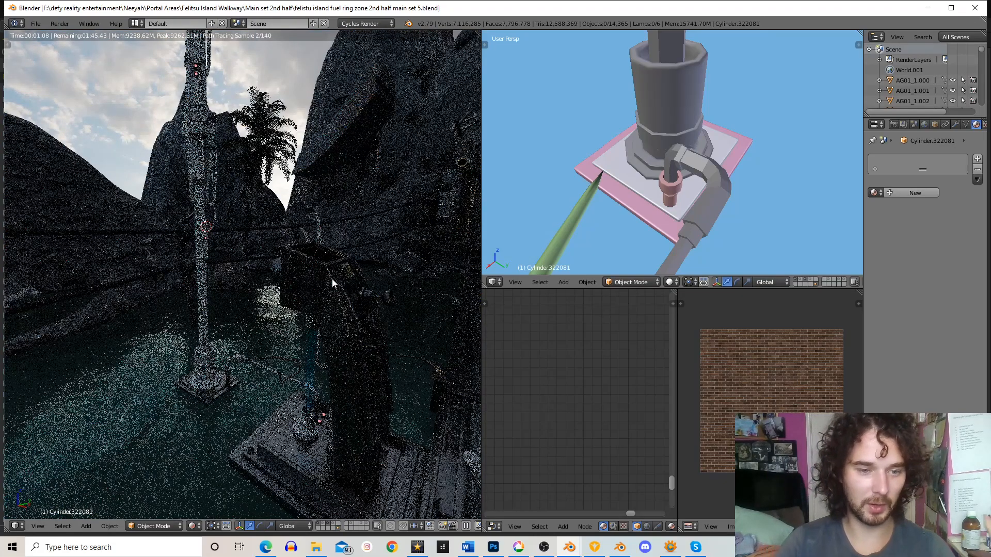